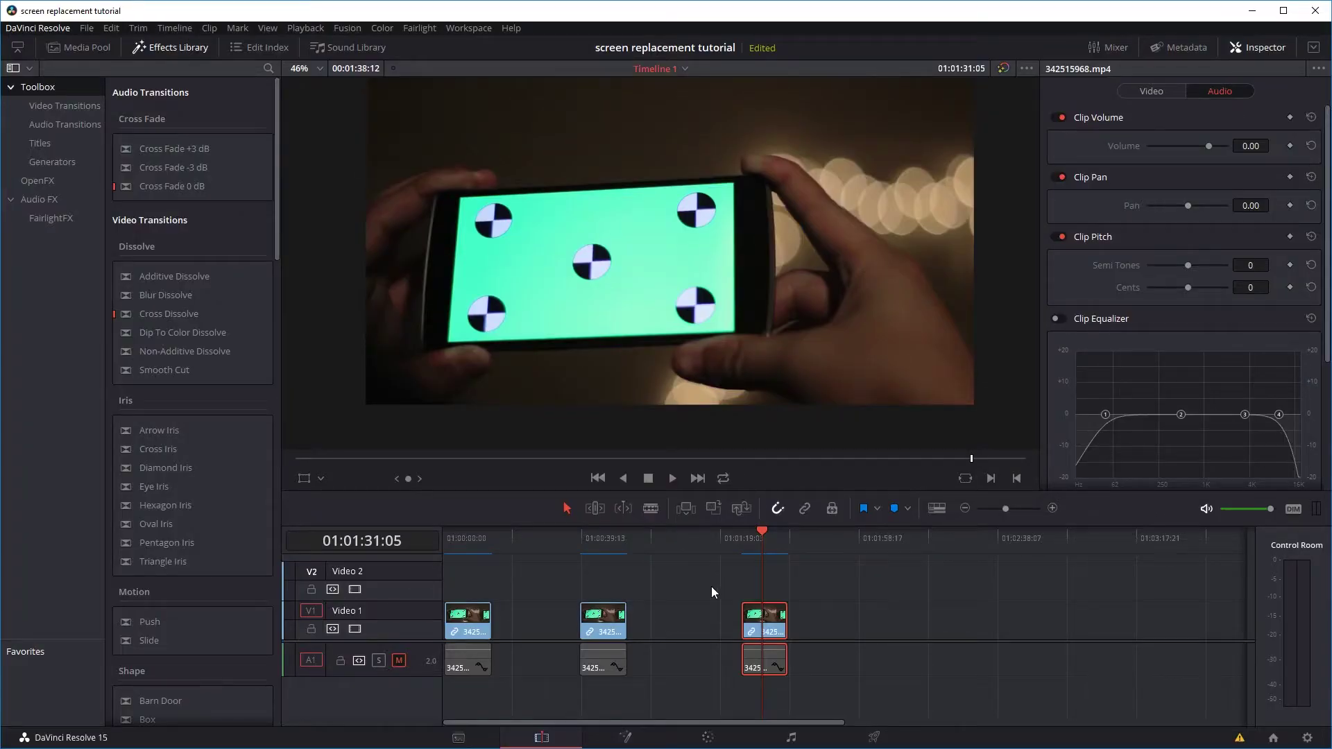
Open the phone clip on the Fusion page at timeline position 01:01:30:05, with MediaIn1 nudged slightly away from MediaOut1
{"action": "left_click_drag", "start_coordinate": [774, 540], "coordinate": [758, 535]}
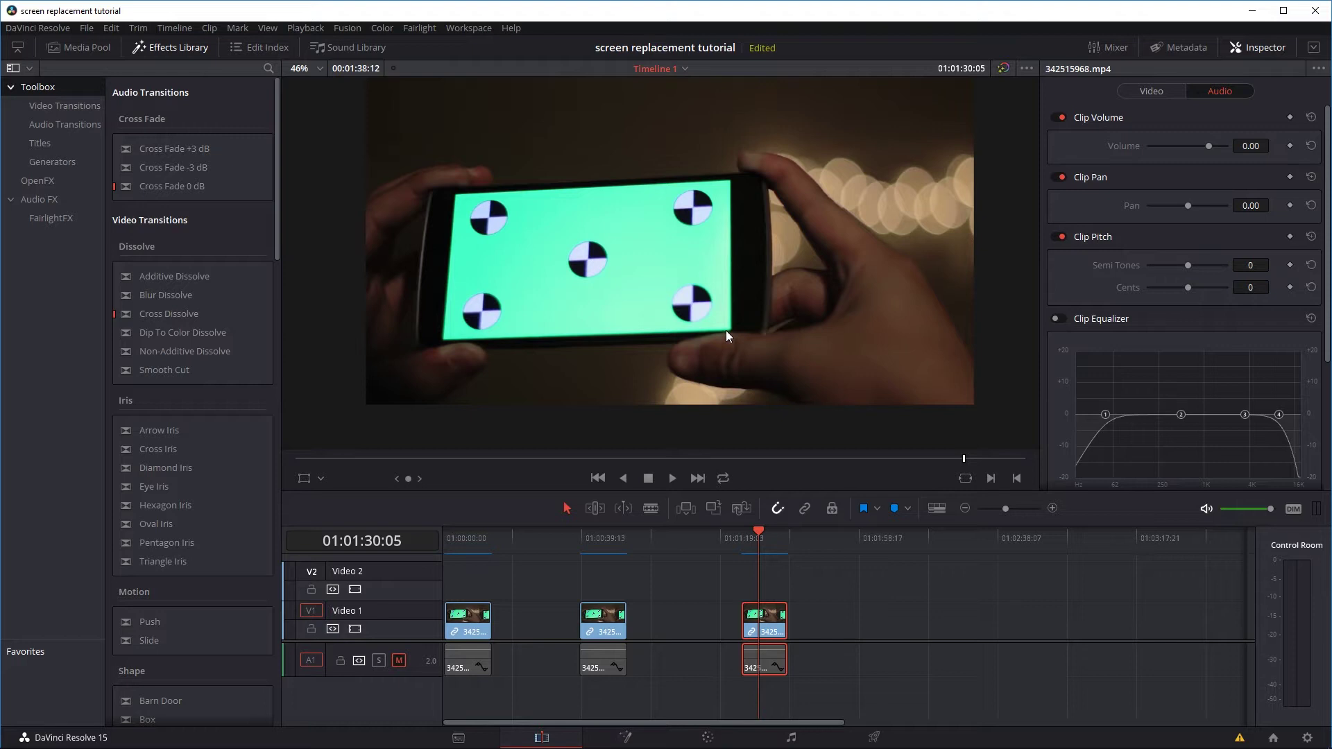
{"action": "left_click", "coordinate": [626, 735]}
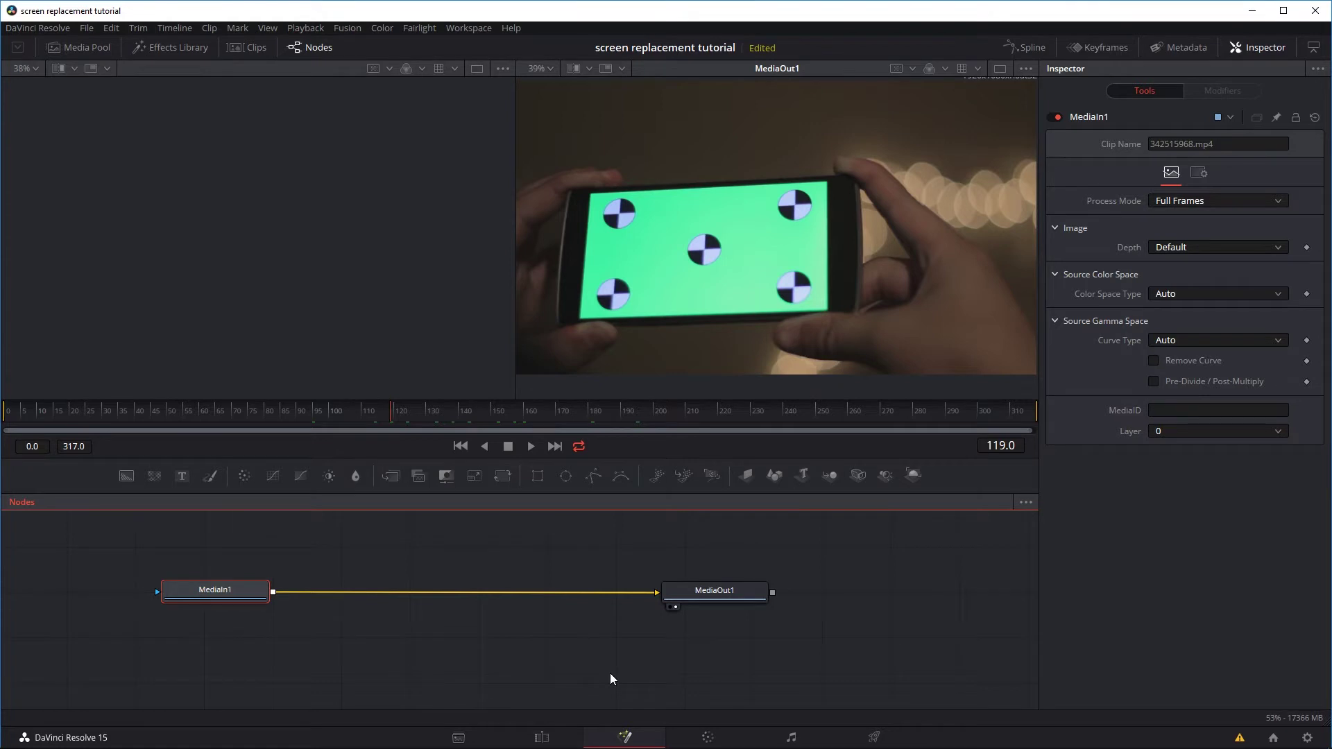
{"action": "left_click_drag", "start_coordinate": [239, 589], "coordinate": [231, 589]}
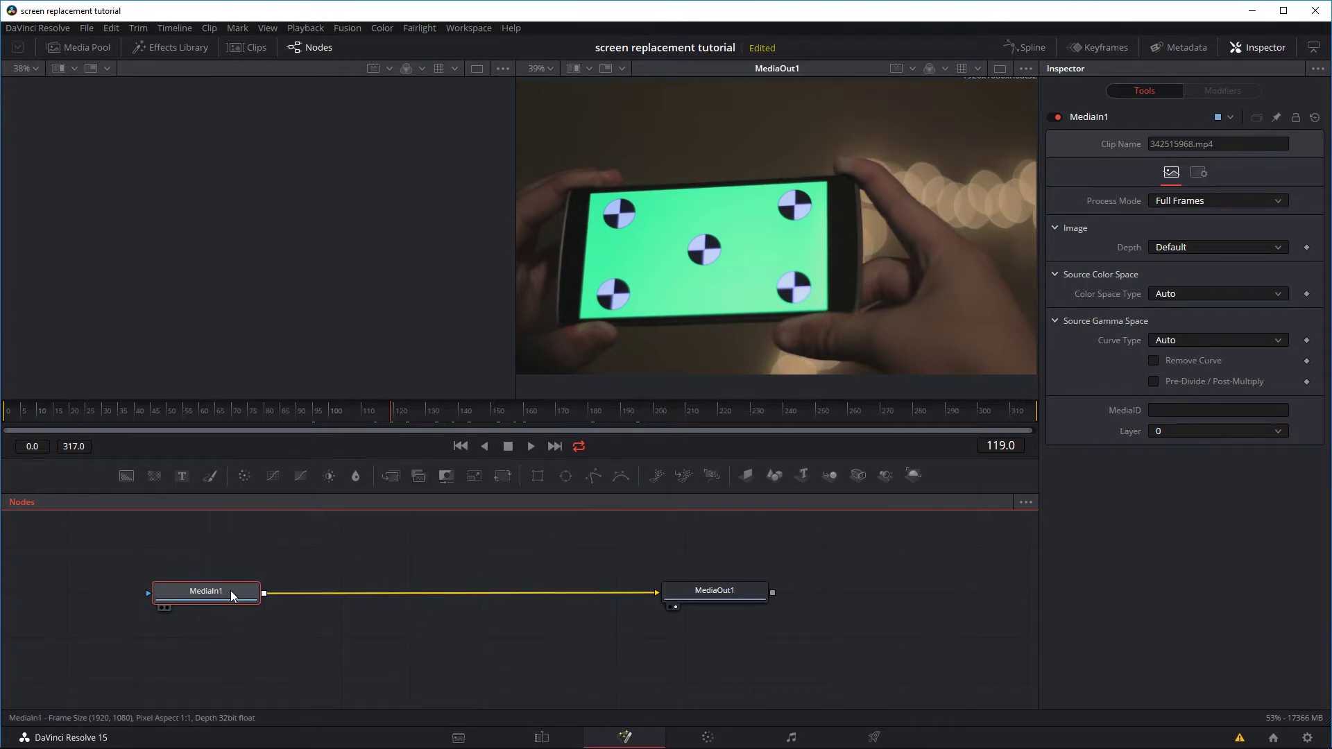
{"action": "left_click", "coordinate": [735, 581]}
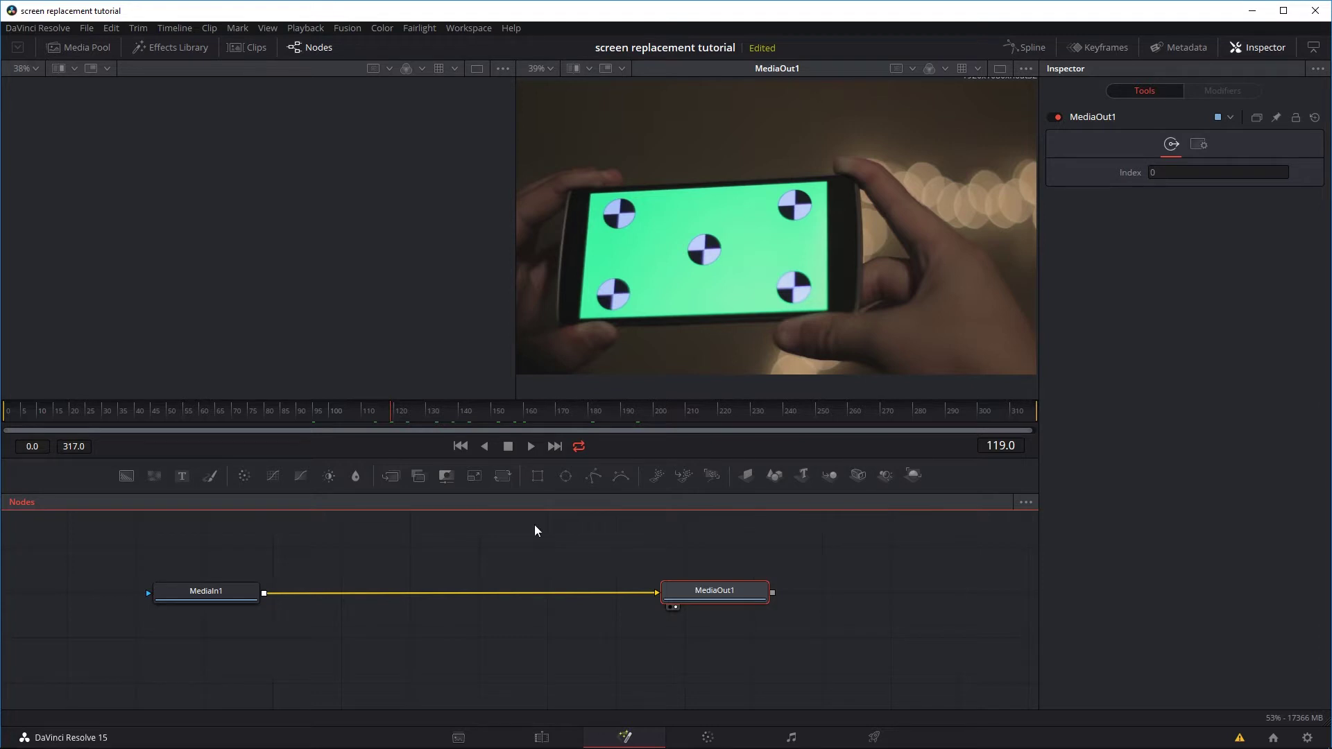
{"action": "left_click", "coordinate": [461, 542]}
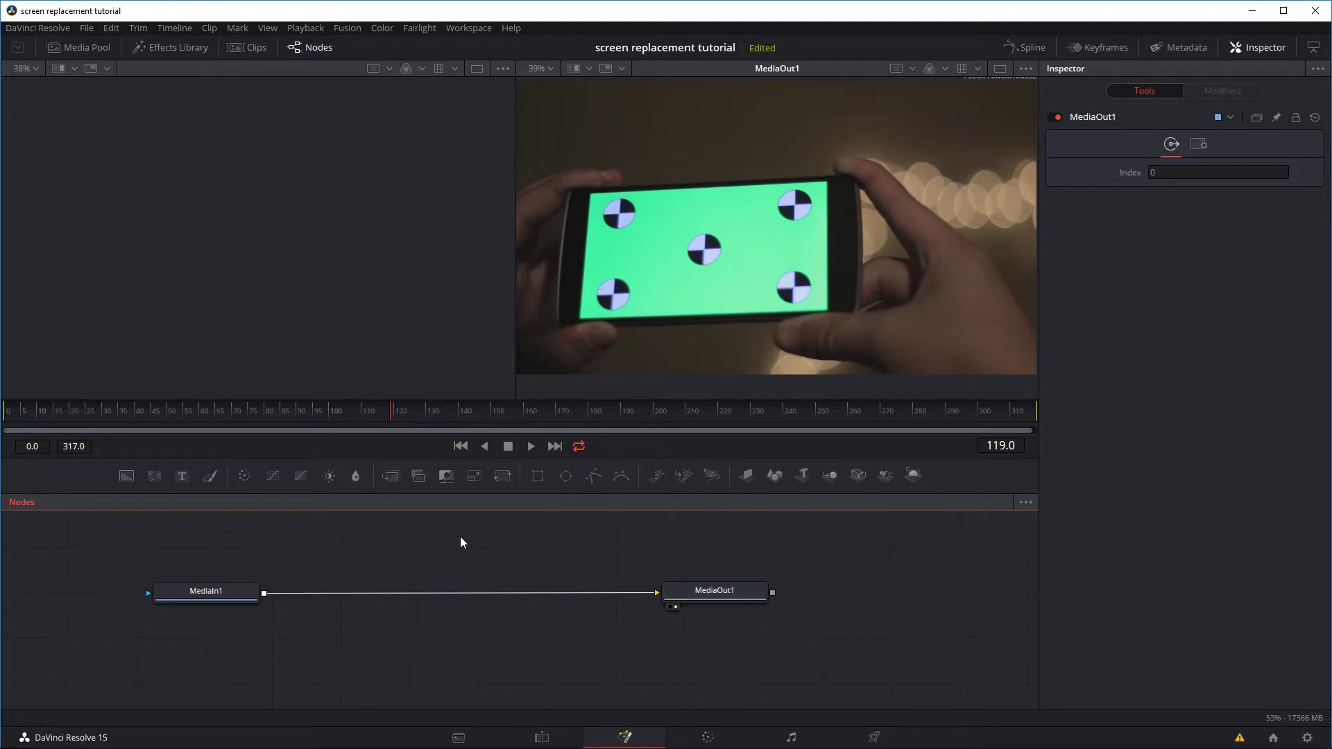
Find the Planar Tracker tool by searching for "planar" and add it to the node graph
{"action": "key", "text": "shift+space"}
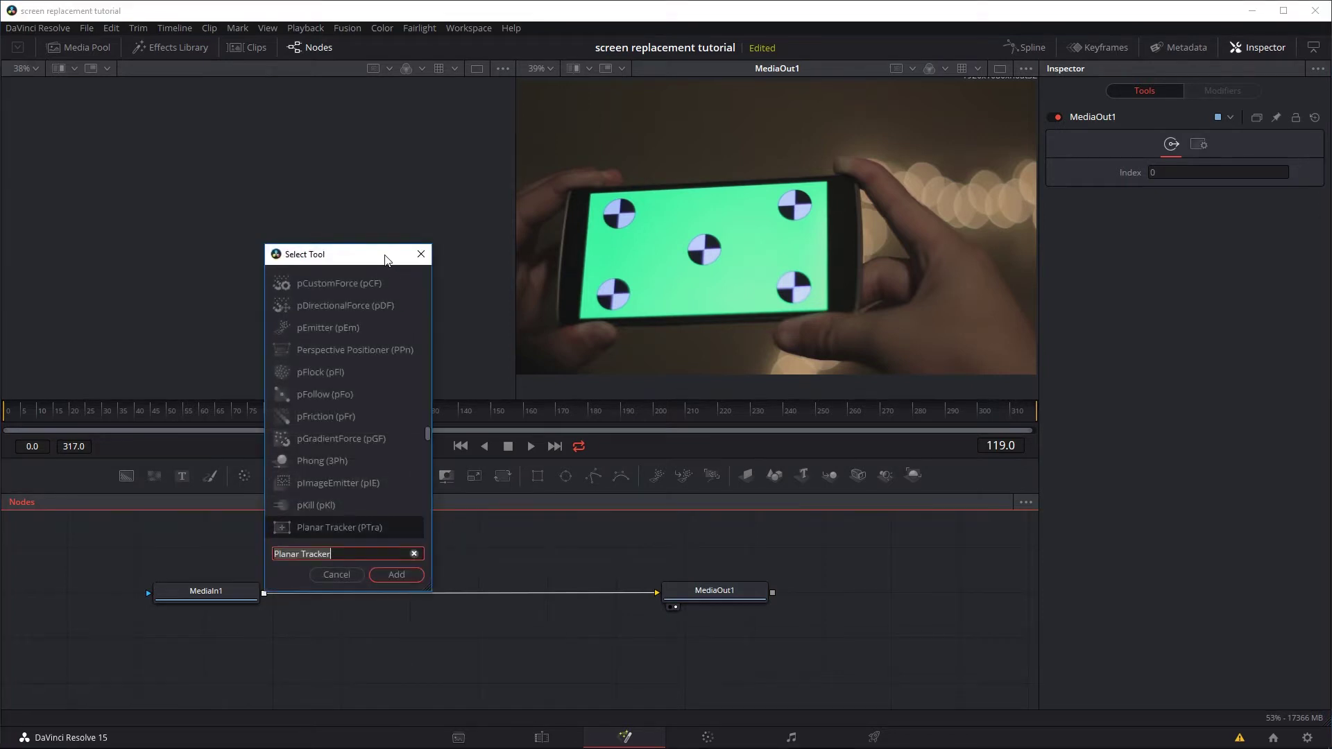
{"action": "left_click_drag", "start_coordinate": [387, 259], "coordinate": [429, 285]}
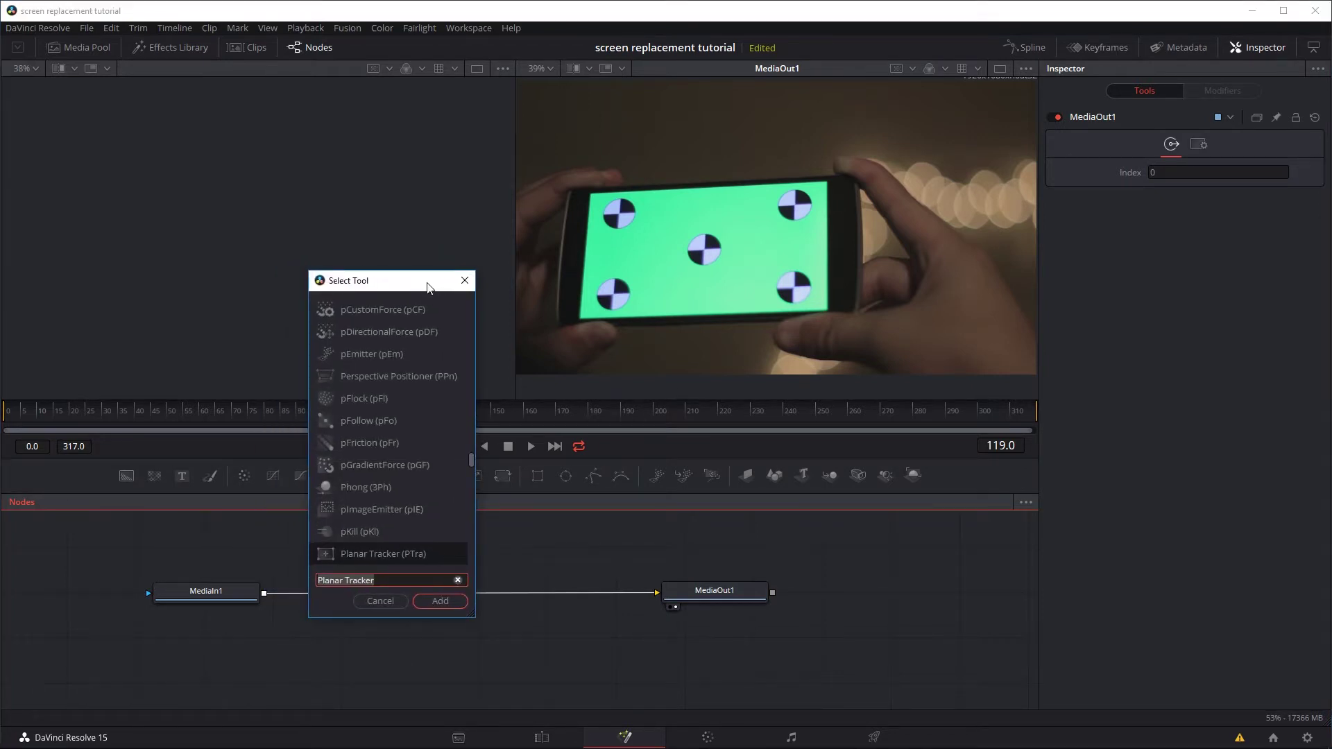
{"action": "type", "text": "planar"}
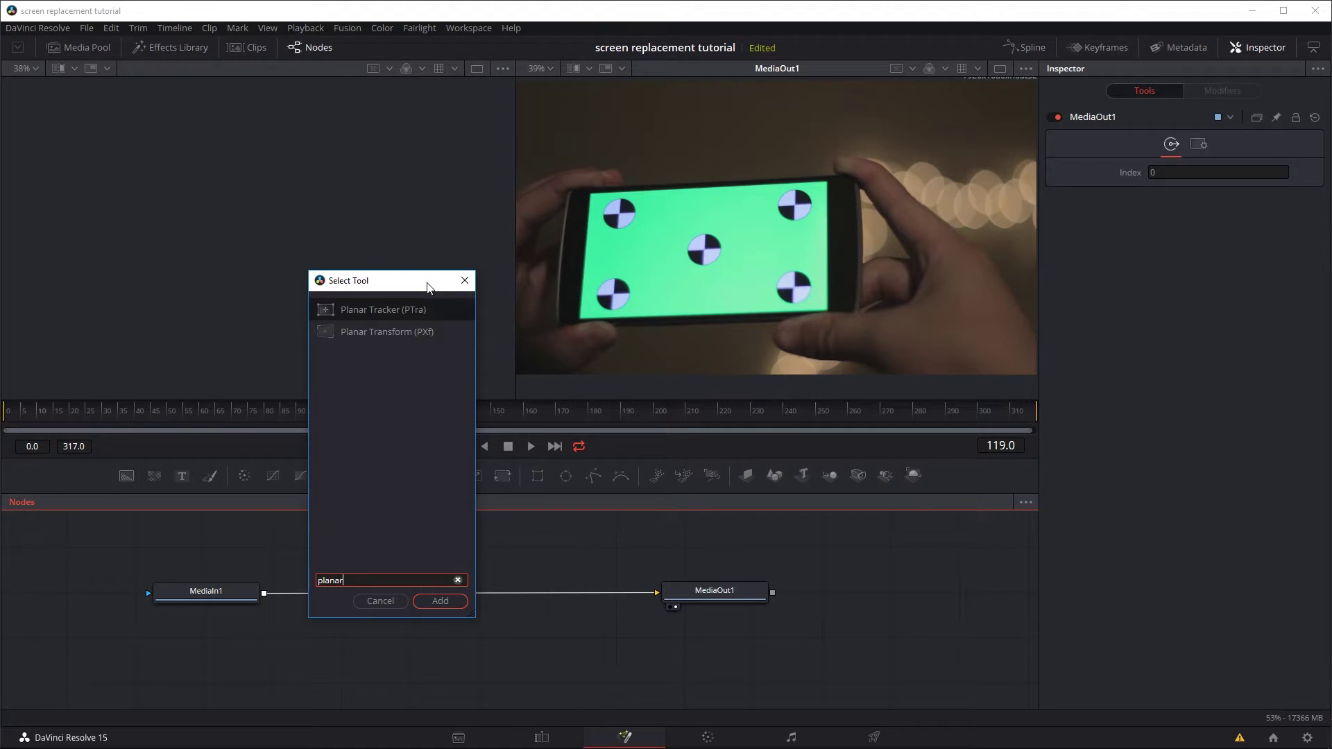
{"action": "left_click", "coordinate": [398, 309]}
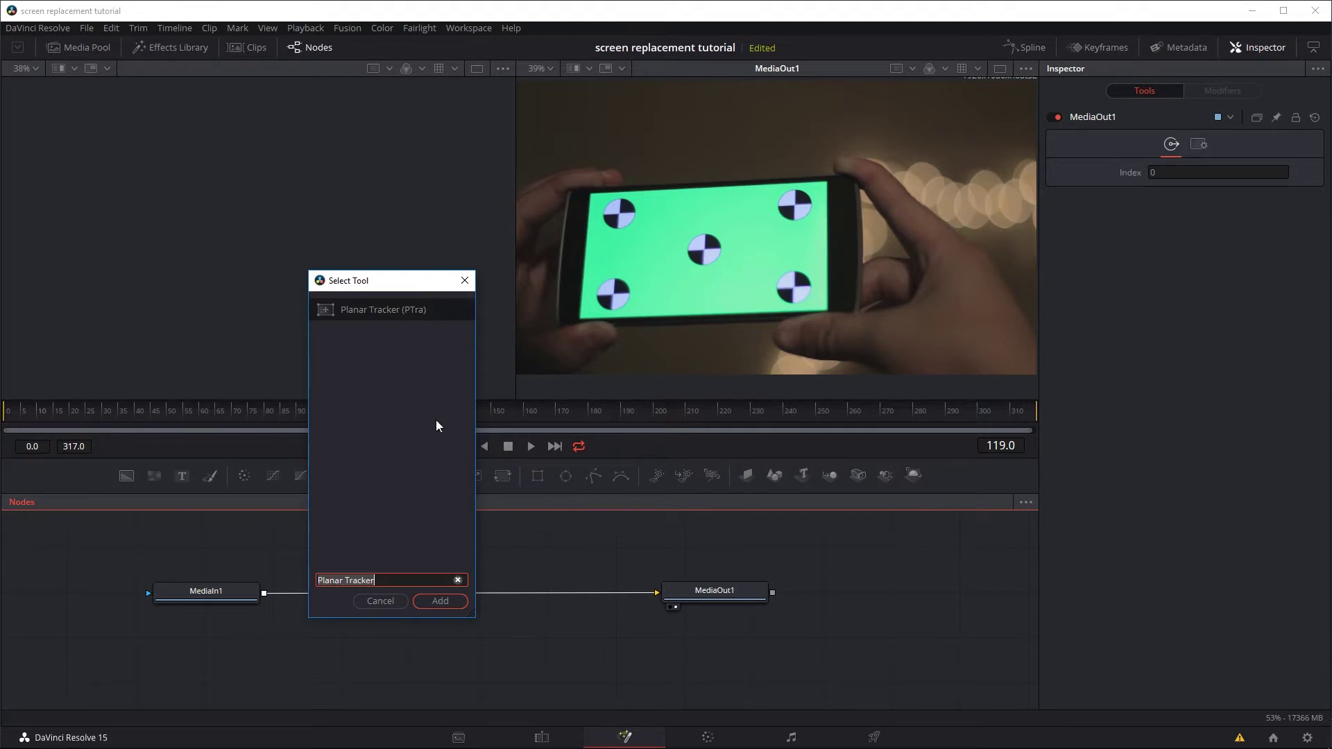
{"action": "left_click", "coordinate": [452, 605]}
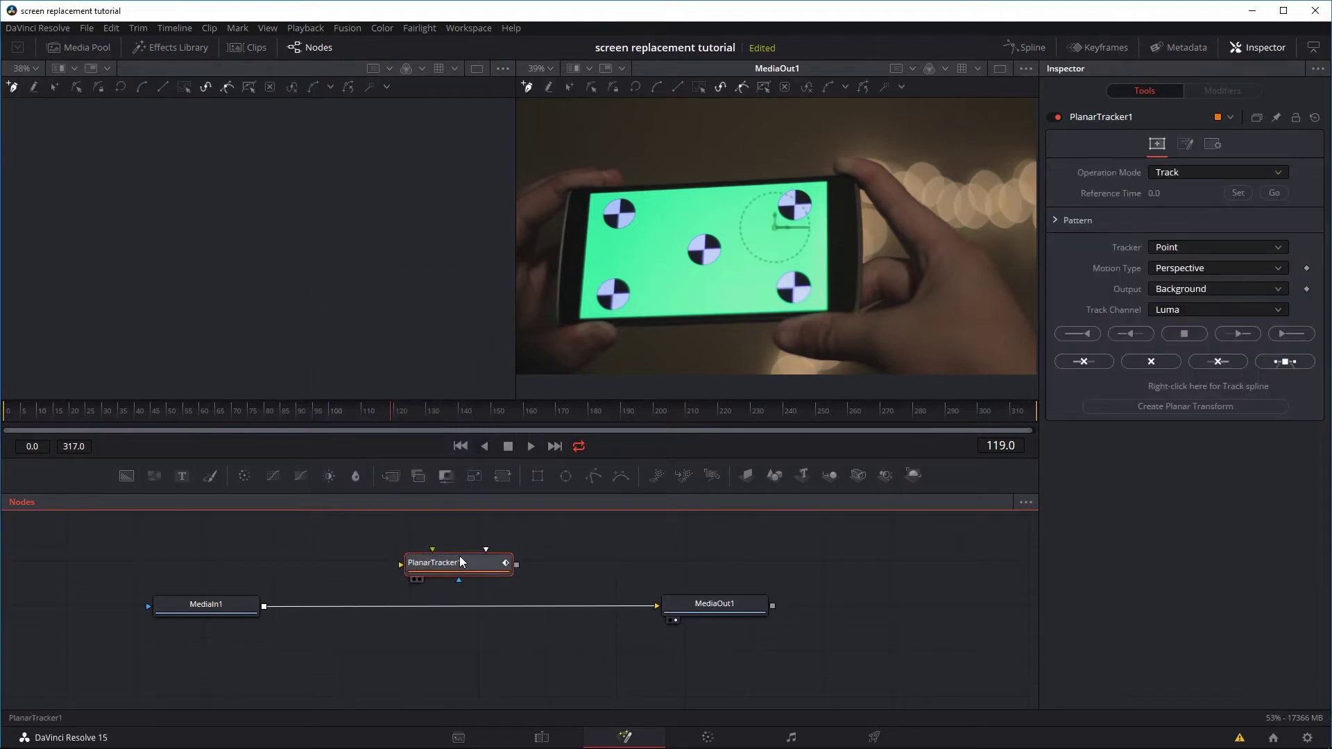
Insert the Planar Tracker node into the connection between MediaIn1 and MediaOut1
{"action": "mouse_move", "coordinate": [456, 609]}
{"action": "left_mouse_down"}
{"action": "mouse_move", "coordinate": [458, 584]}
{"action": "mouse_move", "coordinate": [453, 614]}
{"action": "left_mouse_up"}
{"action": "left_click_drag", "start_coordinate": [263, 606], "coordinate": [662, 608]}
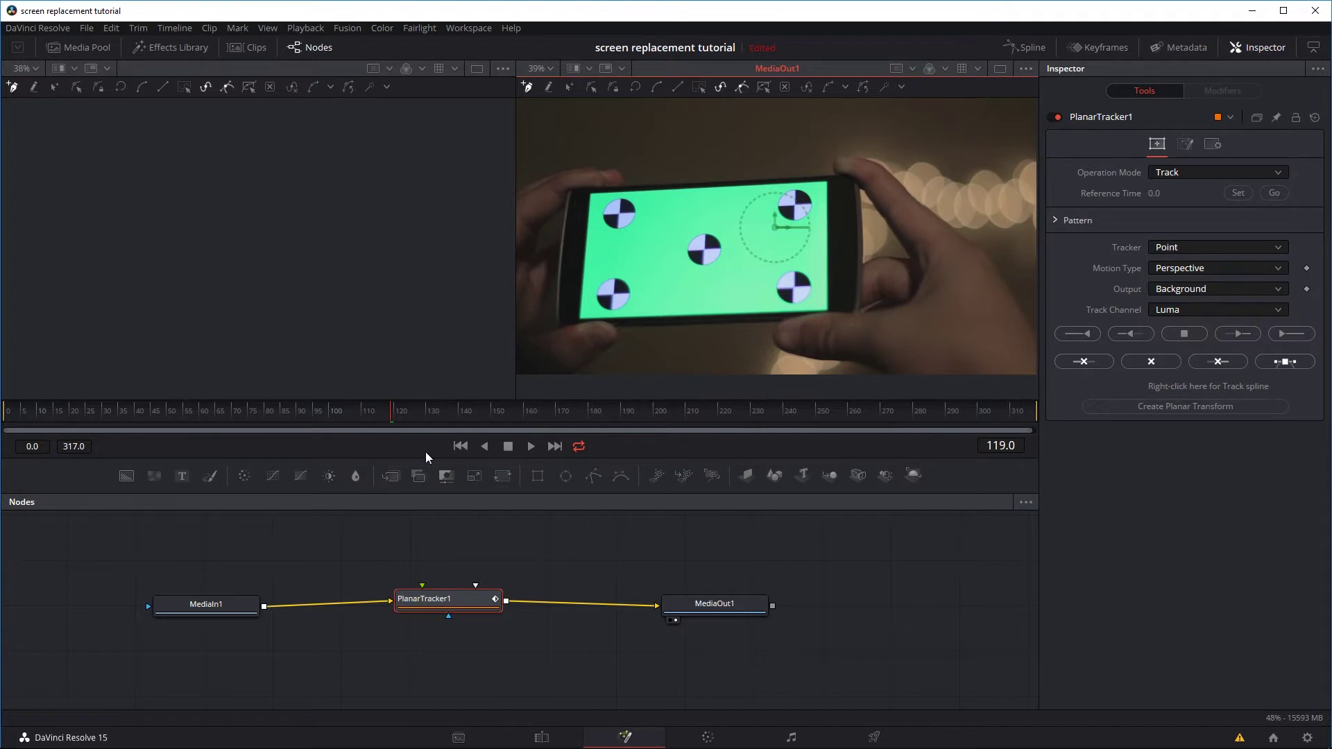
{"action": "left_click_drag", "start_coordinate": [449, 600], "coordinate": [436, 604]}
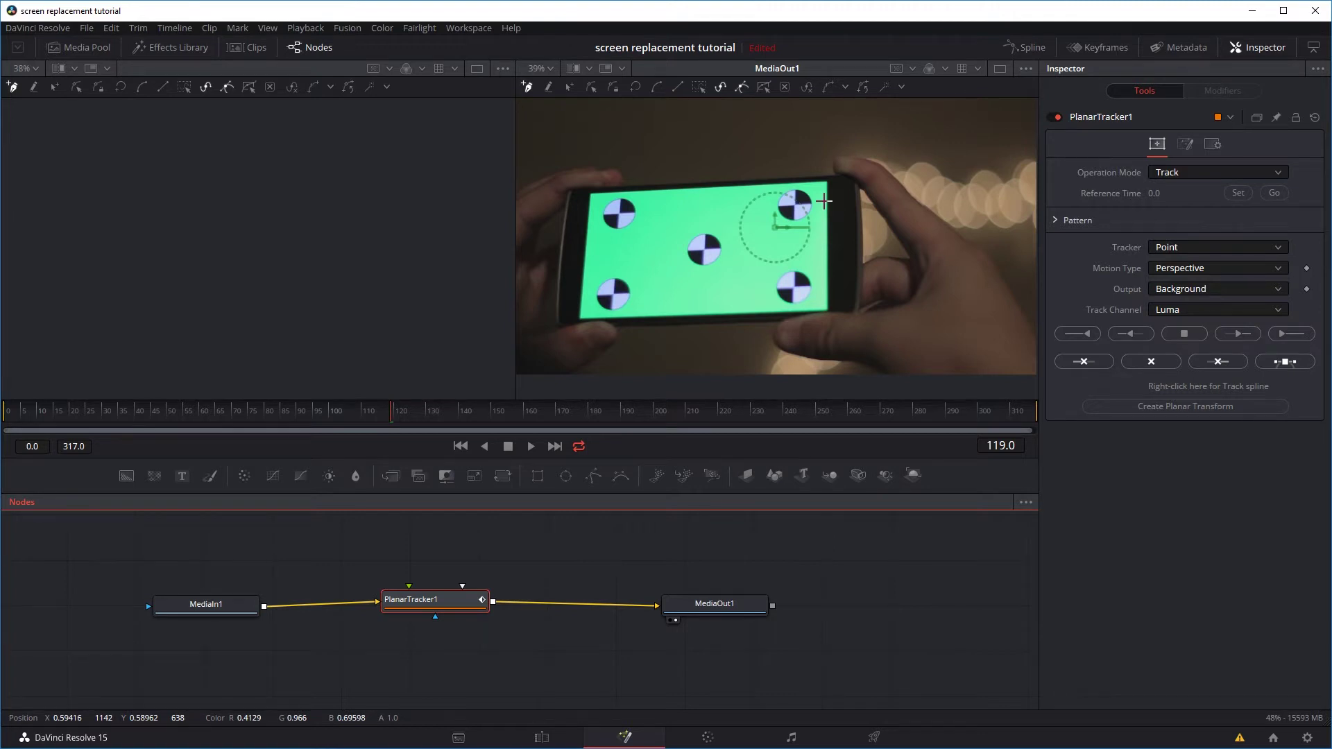
Draw a closed four-point tracking polygon just inside the edges of the phone's green screen, enclosing all five markers
{"action": "left_click", "coordinate": [530, 89]}
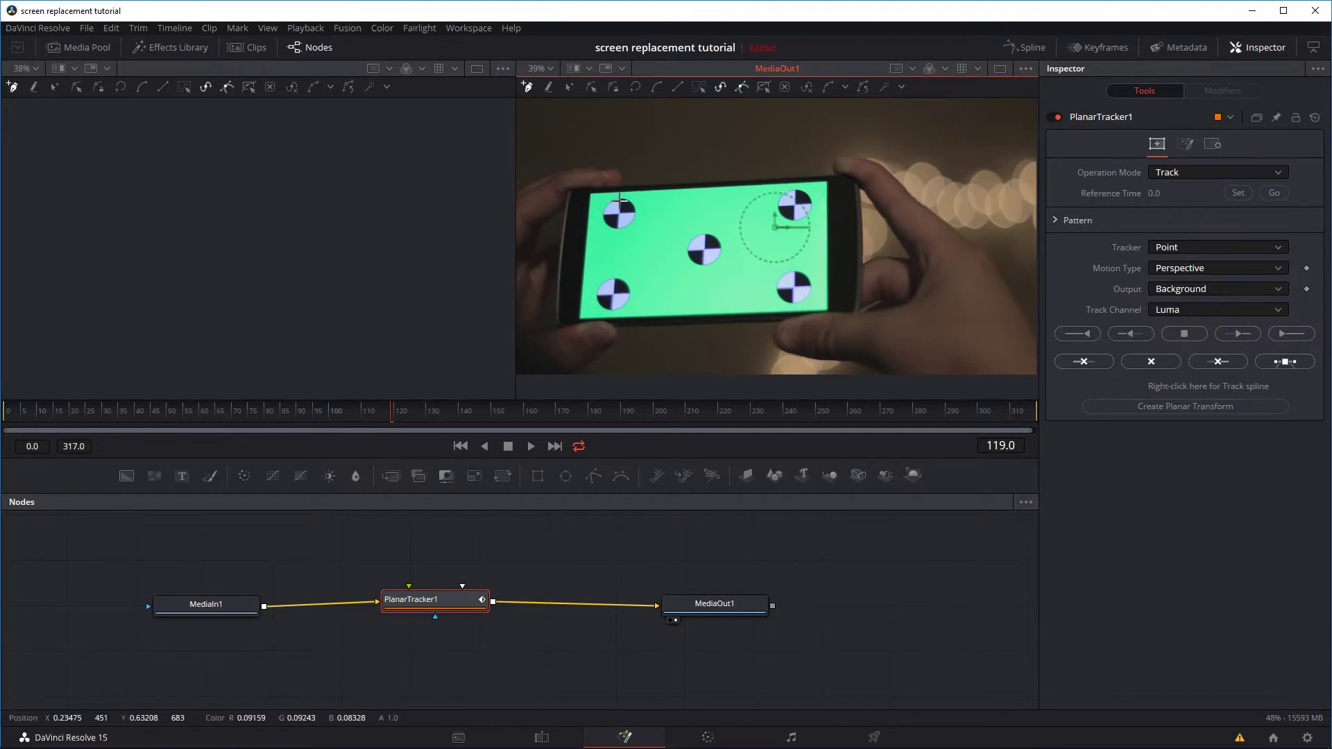
{"action": "left_click", "coordinate": [600, 195]}
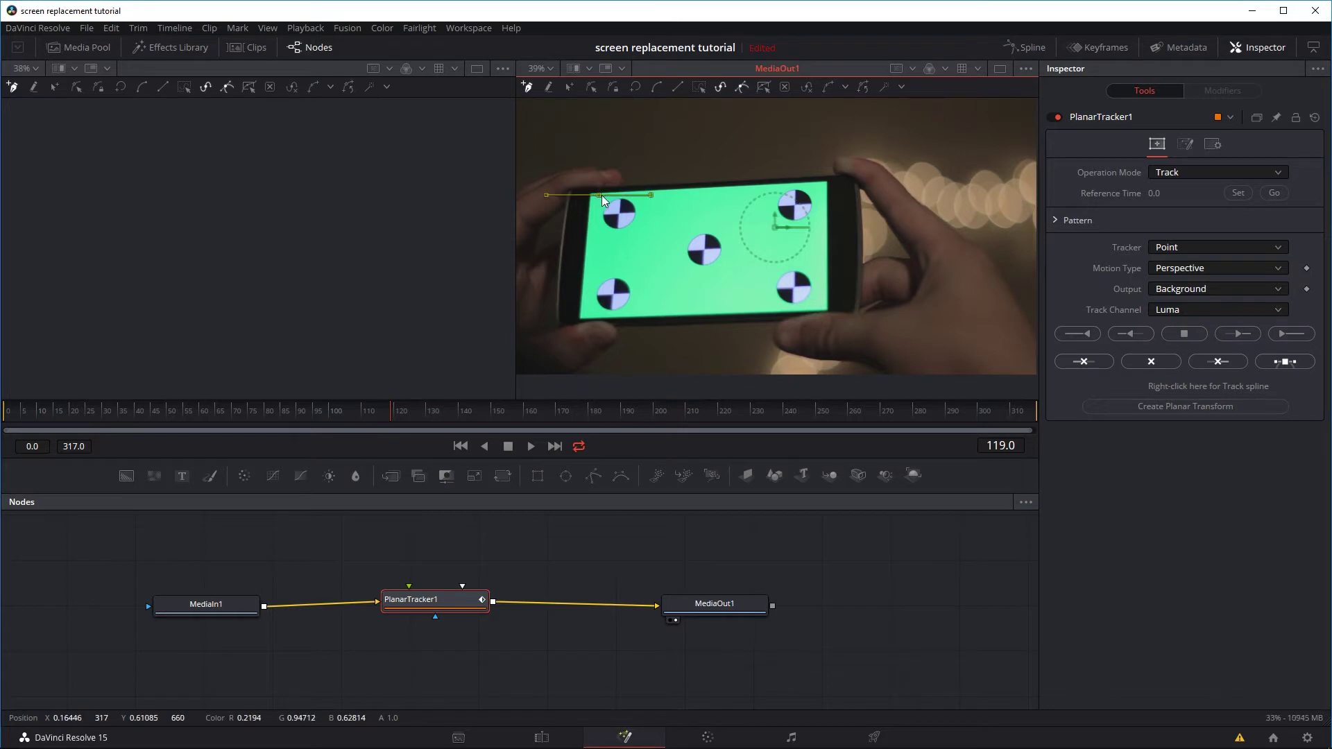
{"action": "left_click", "coordinate": [818, 187]}
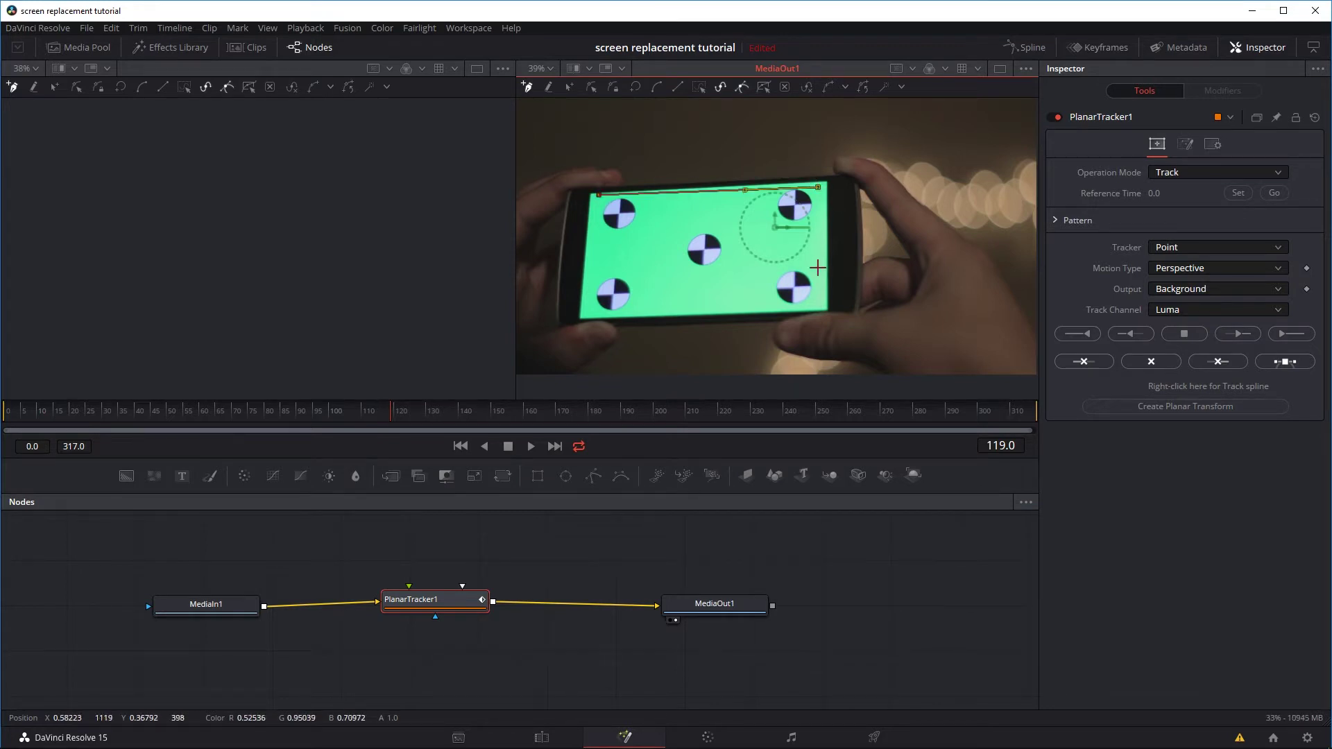
{"action": "left_click", "coordinate": [820, 303]}
{"action": "left_click", "coordinate": [589, 315]}
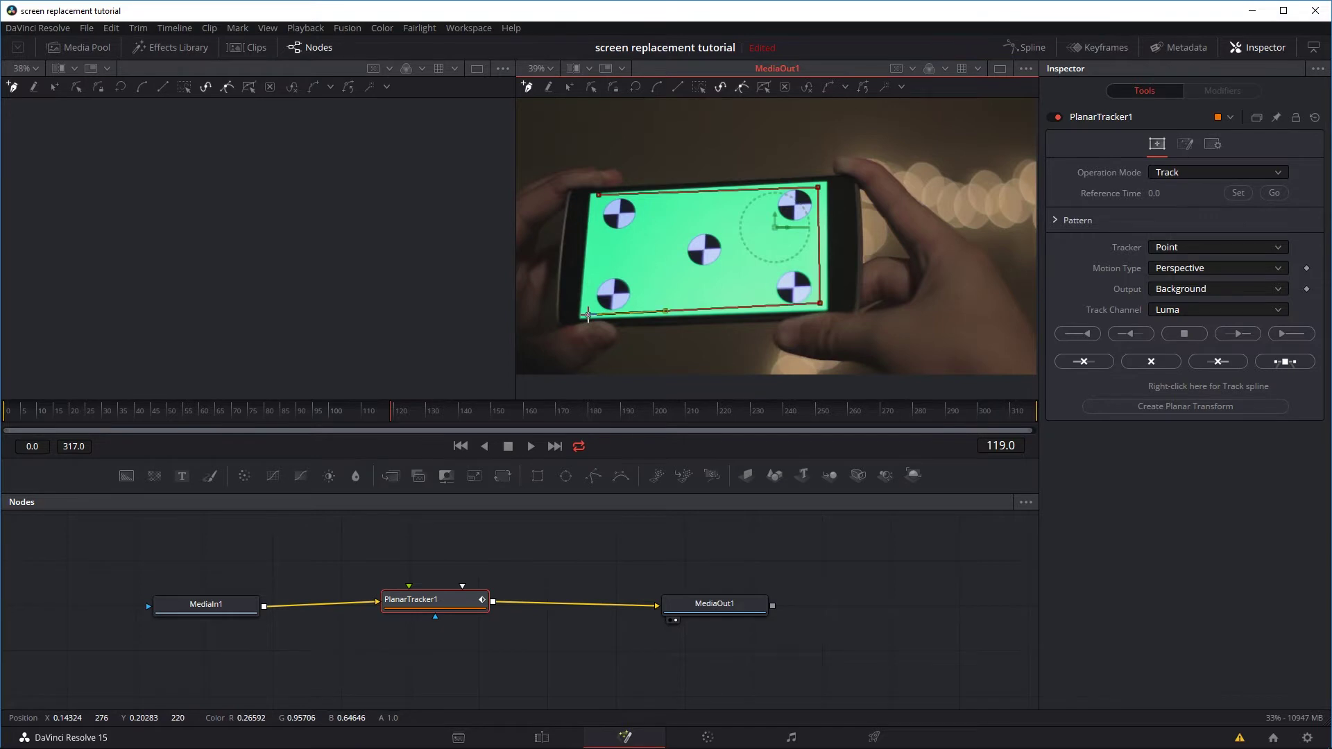
{"action": "left_click", "coordinate": [598, 195]}
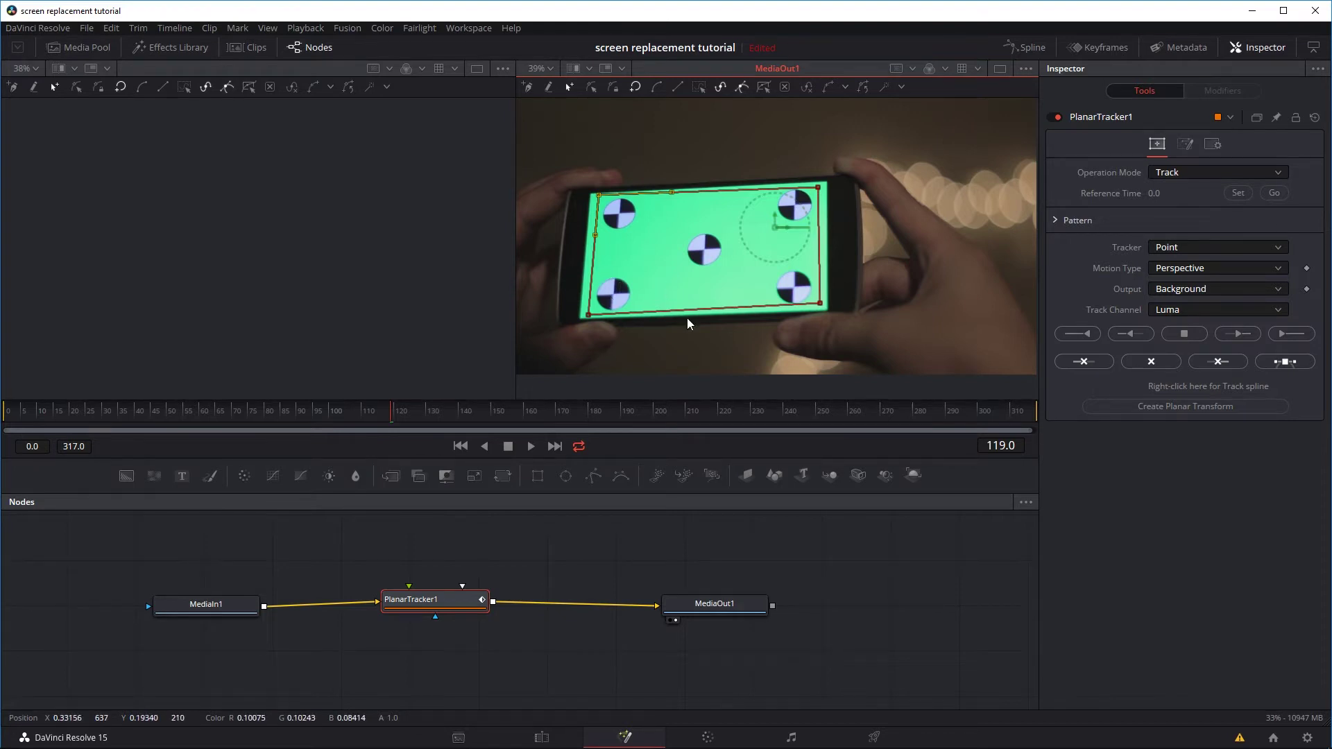
Set the planar tracker type to Hybrid Point/Area and set its reference time to frame 0
{"action": "left_click", "coordinate": [1179, 247]}
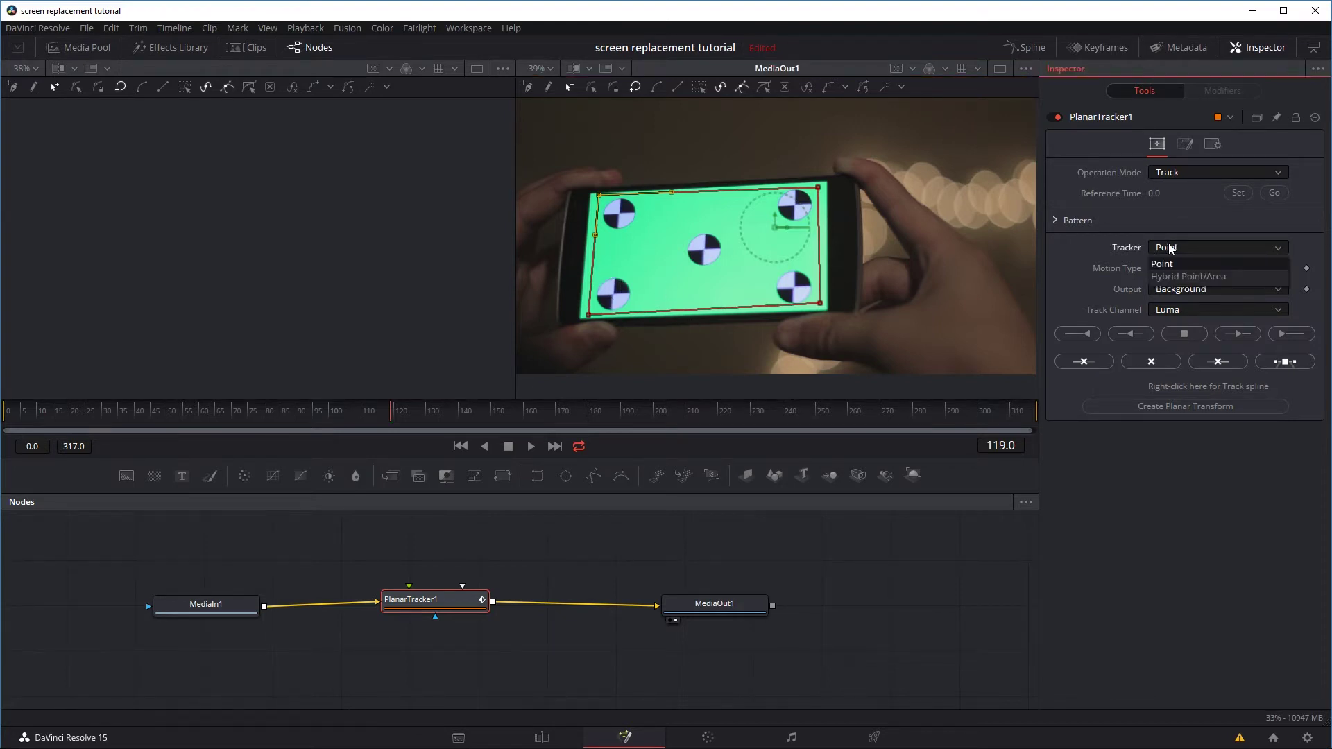
{"action": "left_click", "coordinate": [1179, 276]}
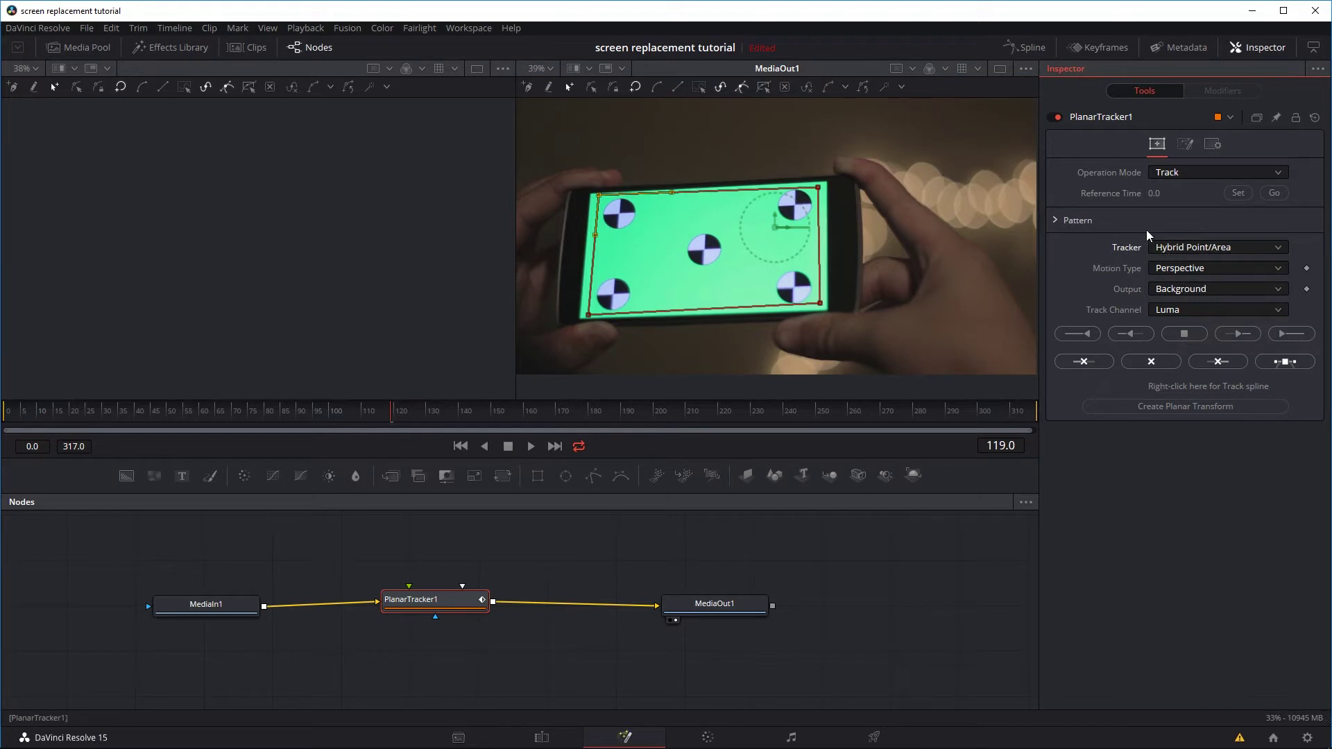
{"action": "left_click_drag", "start_coordinate": [410, 416], "coordinate": [283, 416]}
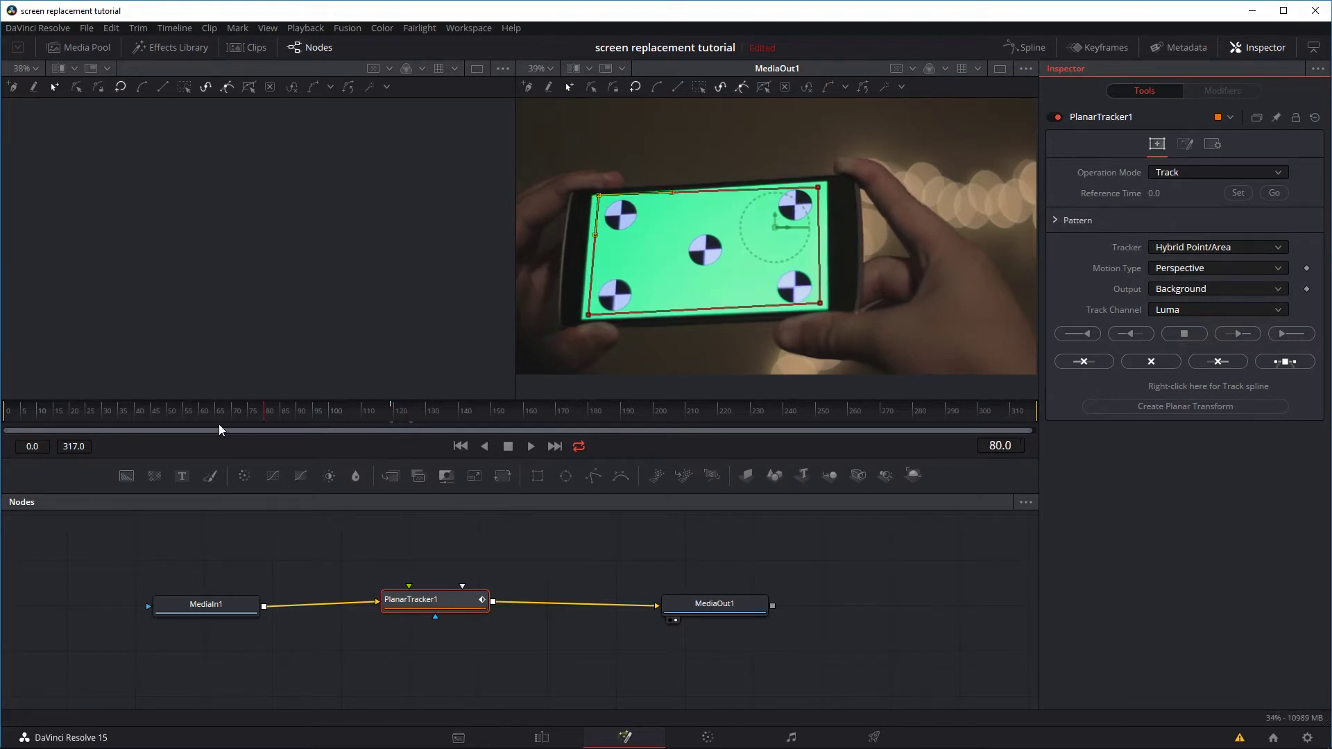
{"action": "left_click", "coordinate": [364, 411]}
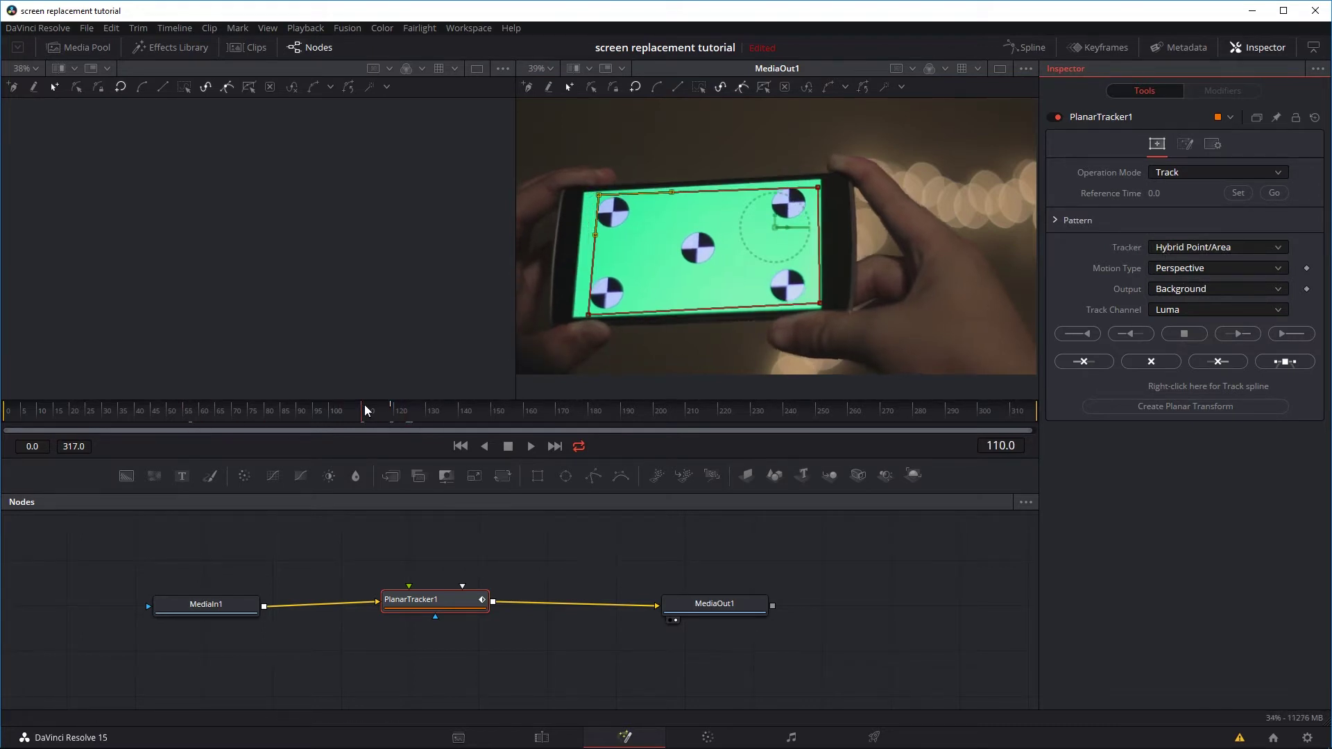
{"action": "left_click", "coordinate": [347, 412]}
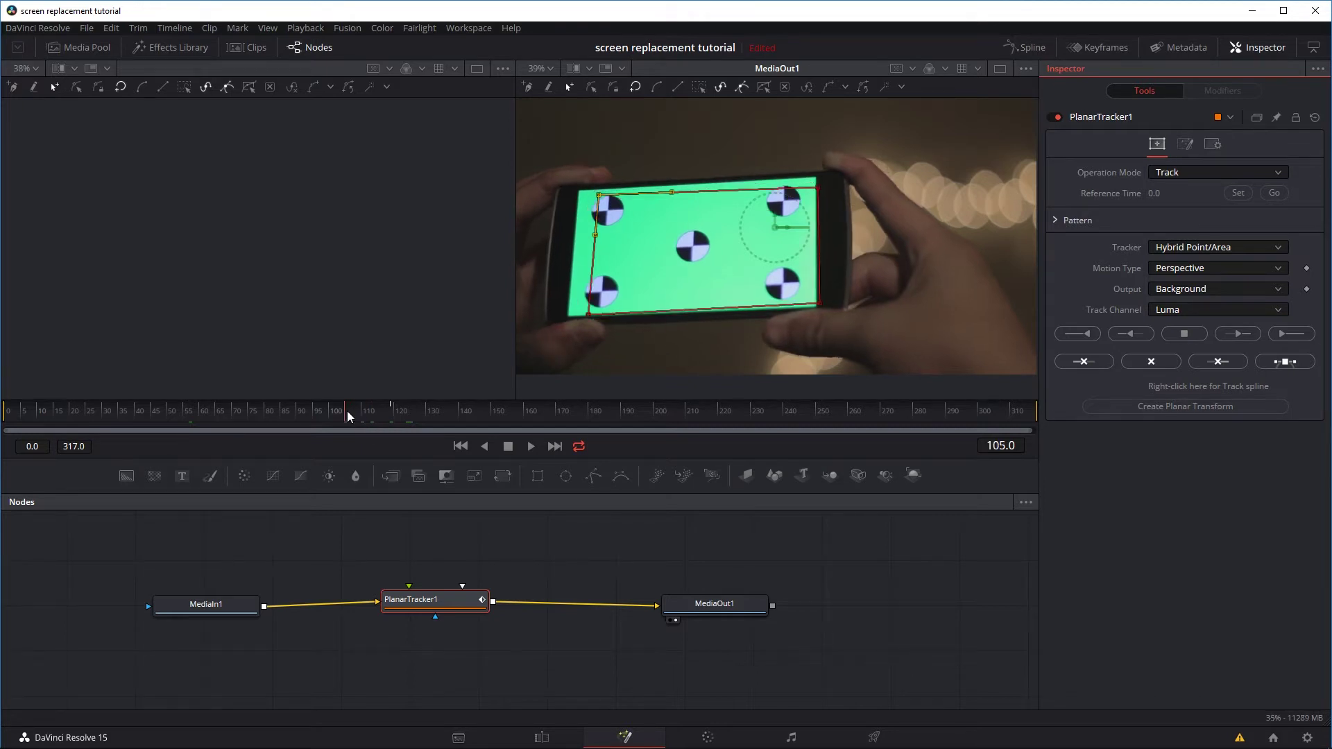
{"action": "left_click_drag", "start_coordinate": [347, 411], "coordinate": [251, 409]}
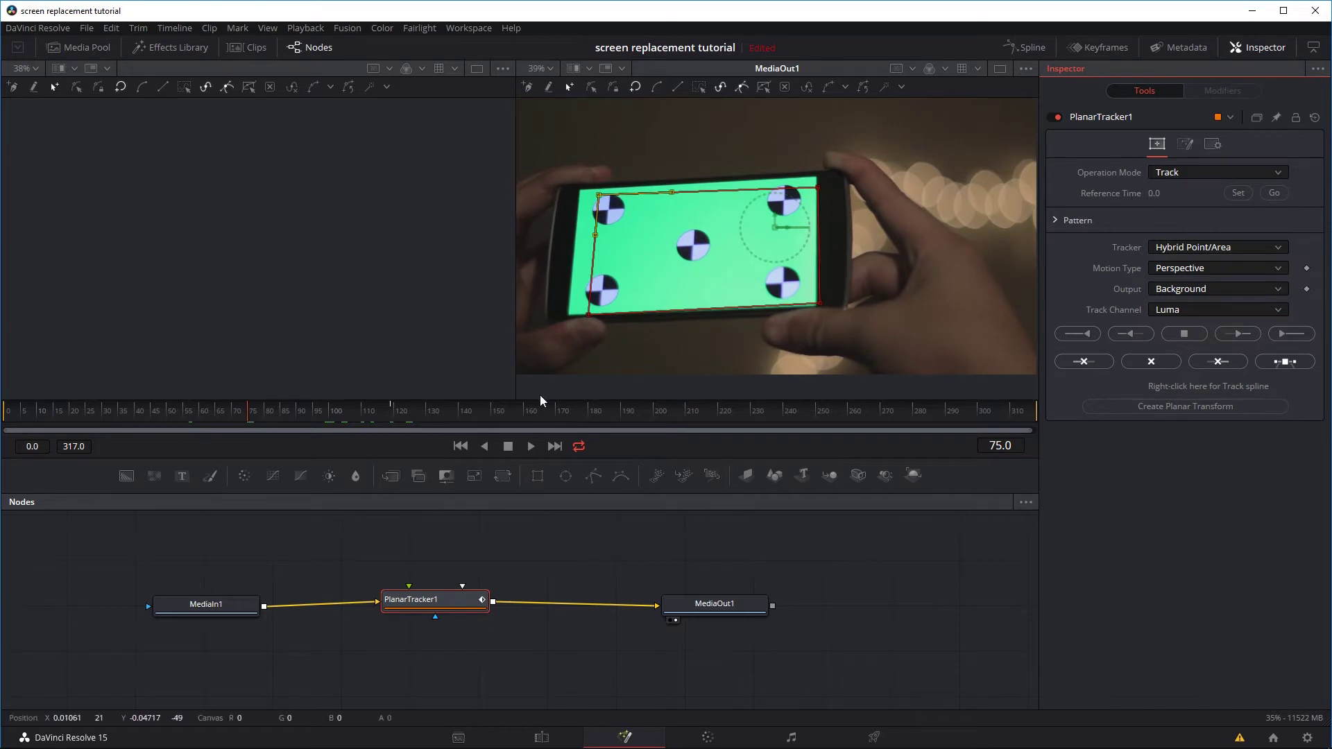
{"action": "left_click", "coordinate": [1233, 192]}
{"action": "left_click_drag", "start_coordinate": [247, 409], "coordinate": [5, 424]}
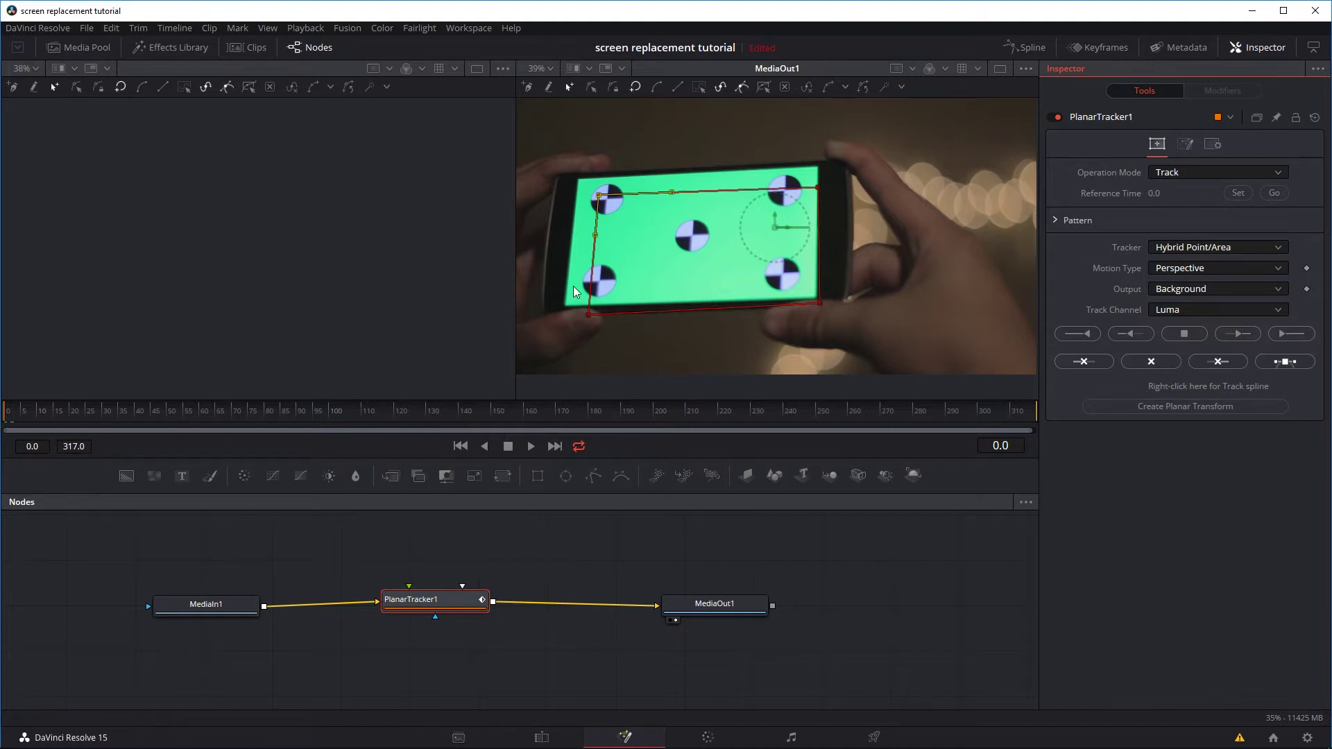
{"action": "left_click", "coordinate": [1238, 192]}
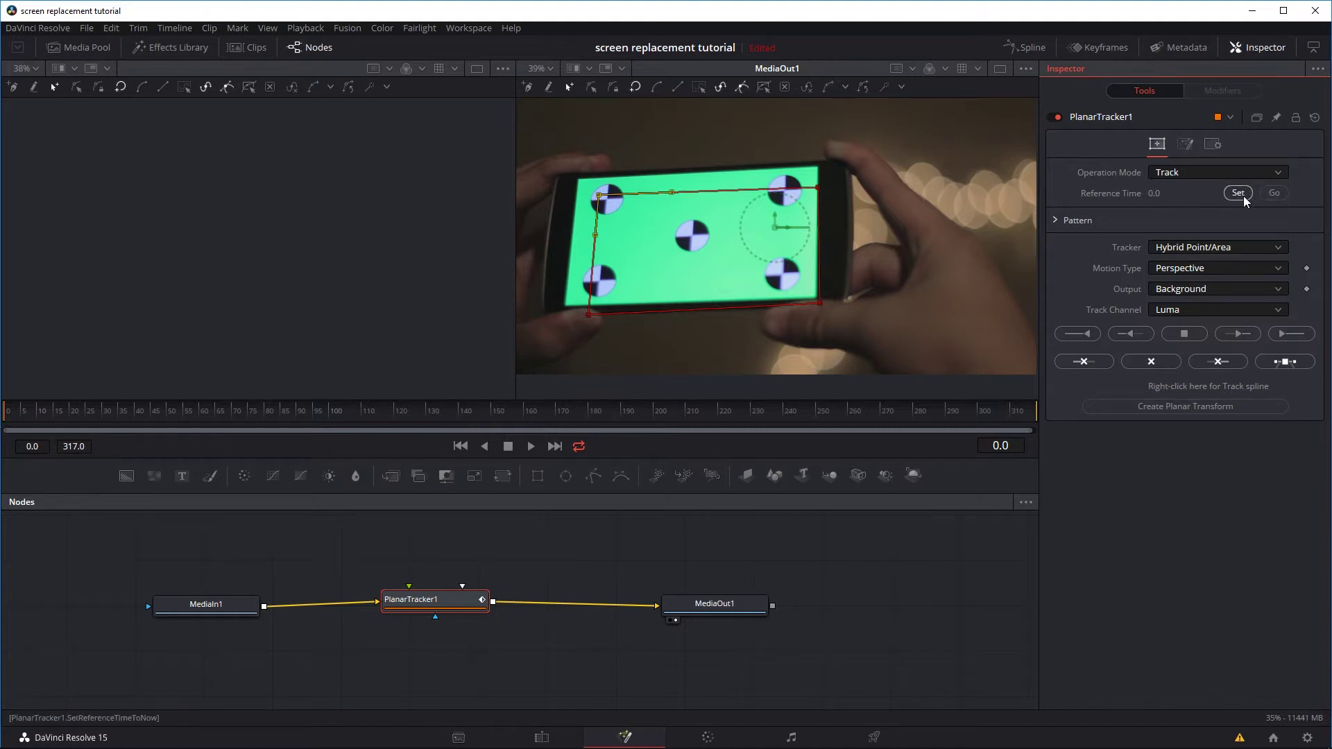
Move the four corners of the tracking polygon to fit just inside the green screen at frame 0
{"action": "left_click", "coordinate": [599, 202]}
{"action": "left_click_drag", "start_coordinate": [598, 198], "coordinate": [588, 180]}
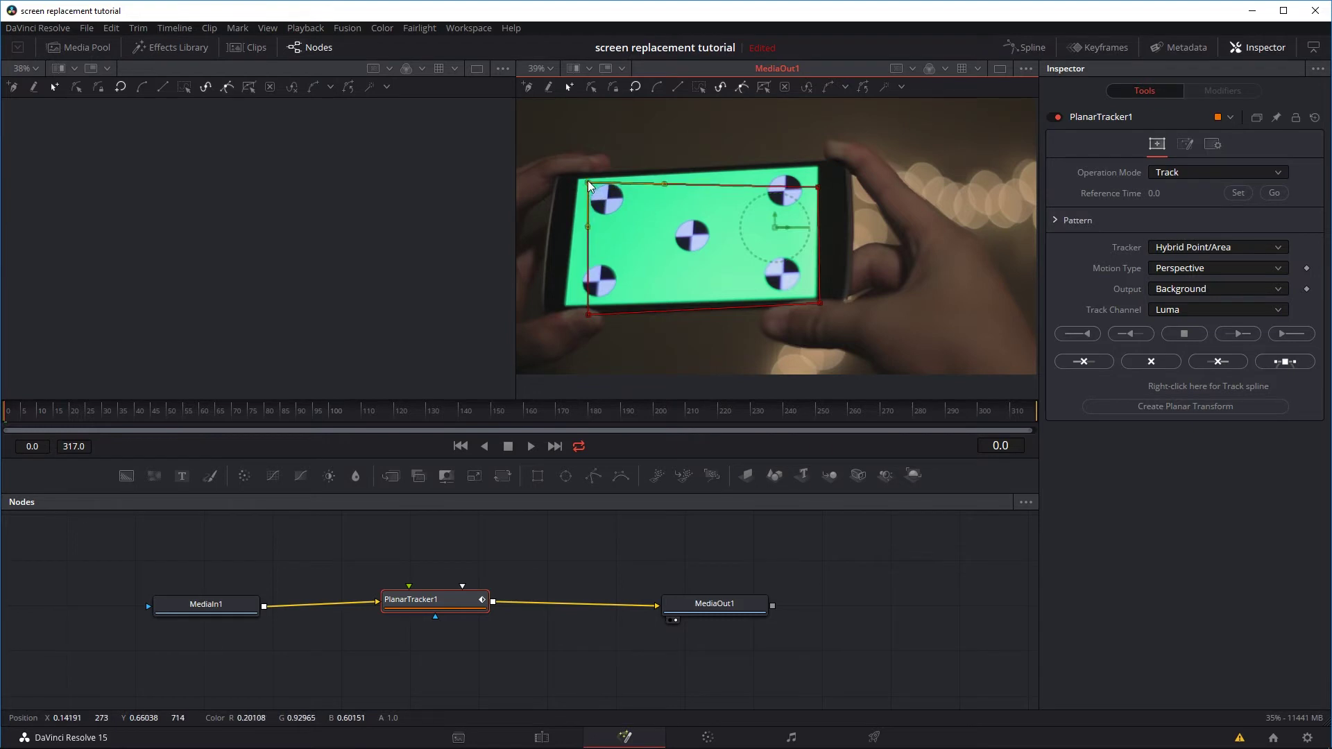
{"action": "left_click_drag", "start_coordinate": [588, 315], "coordinate": [579, 301]}
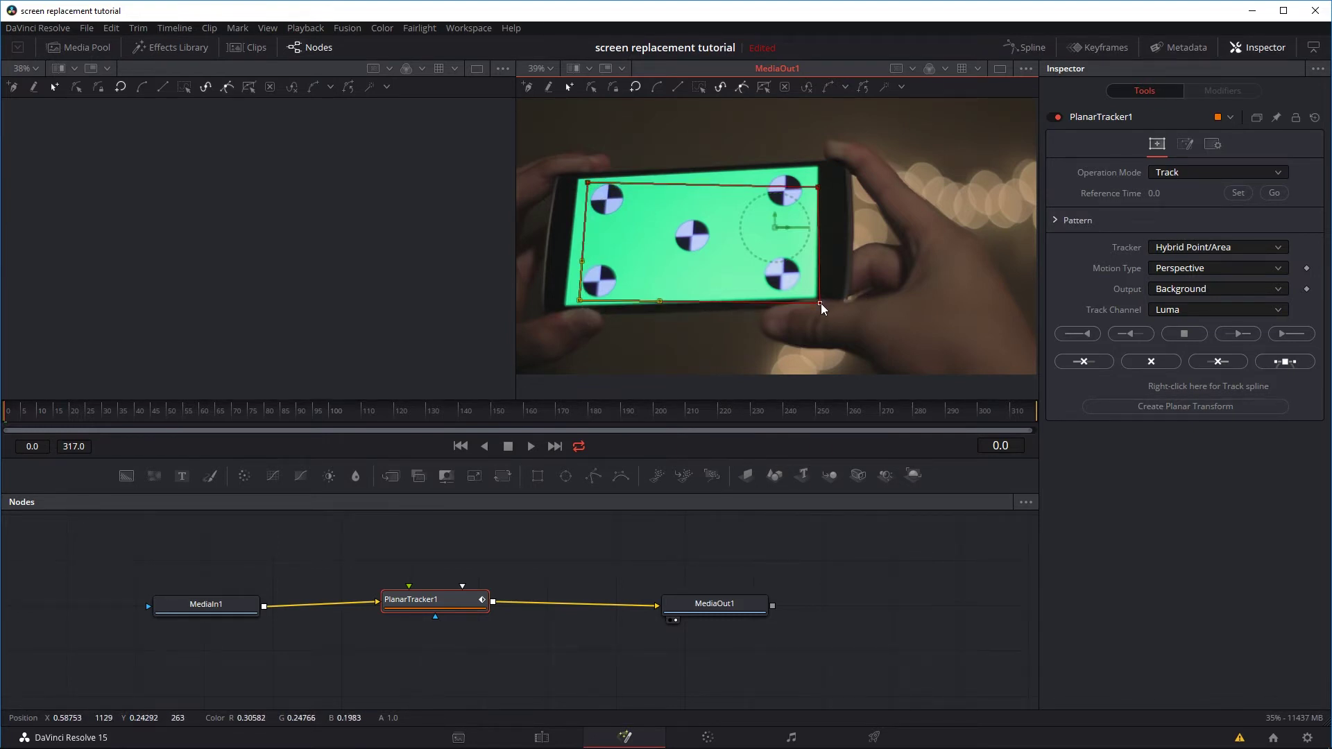
{"action": "left_click_drag", "start_coordinate": [821, 302], "coordinate": [810, 294]}
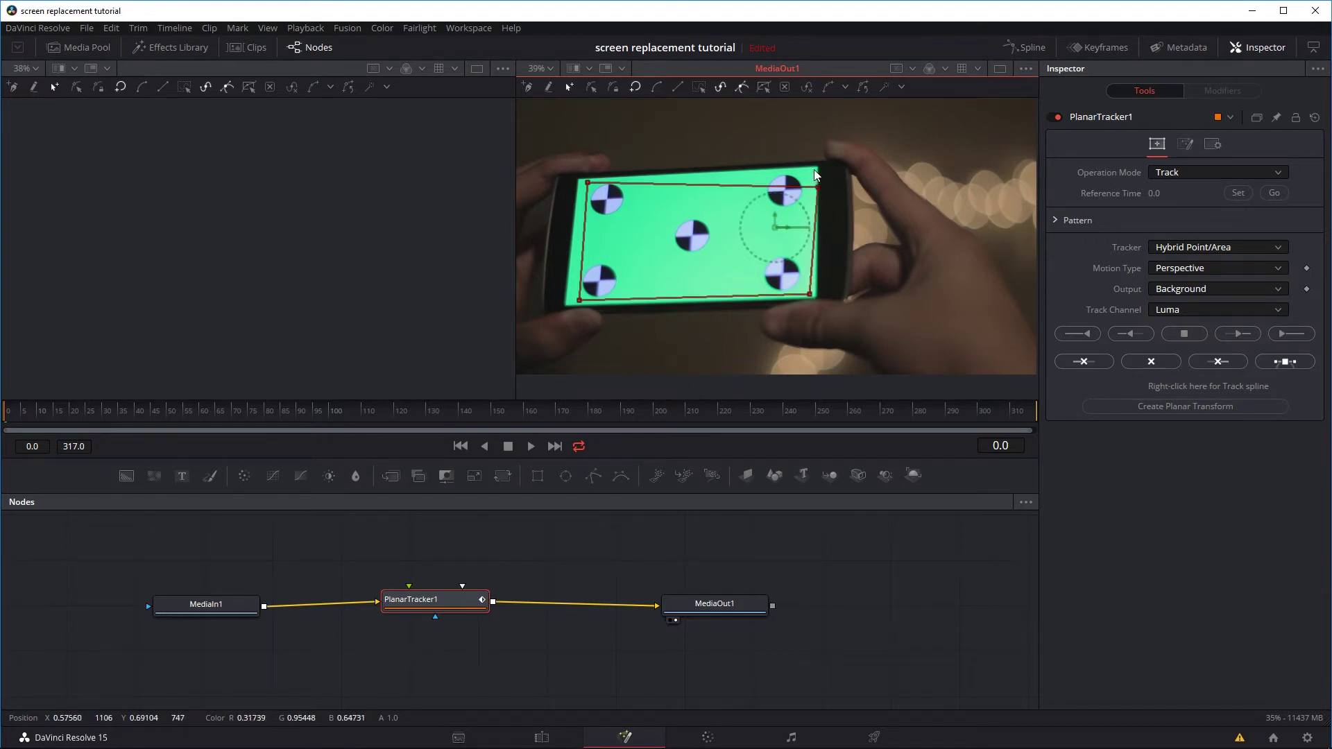
{"action": "left_click_drag", "start_coordinate": [818, 186], "coordinate": [808, 172]}
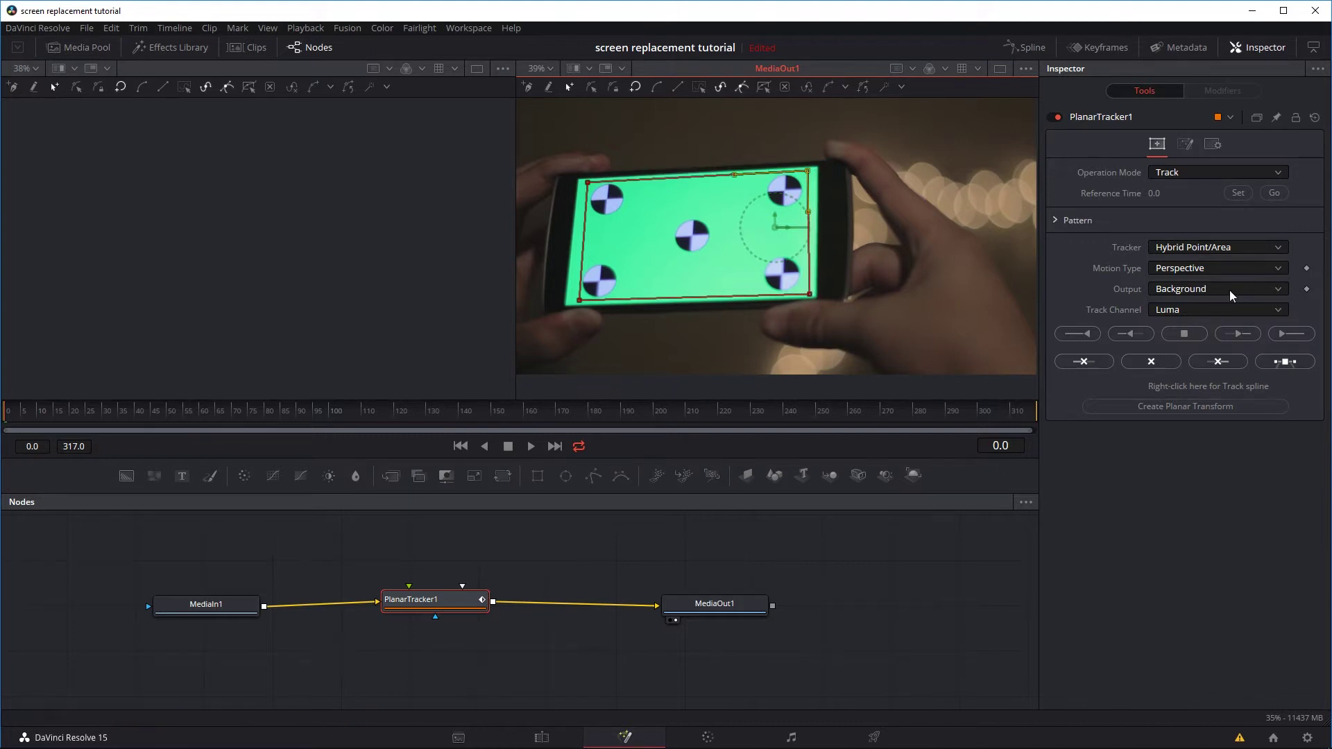
Track the polygon forward from frame 0 to frame 317 and check across several frames that it follows the screen
{"action": "left_click", "coordinate": [1288, 335]}
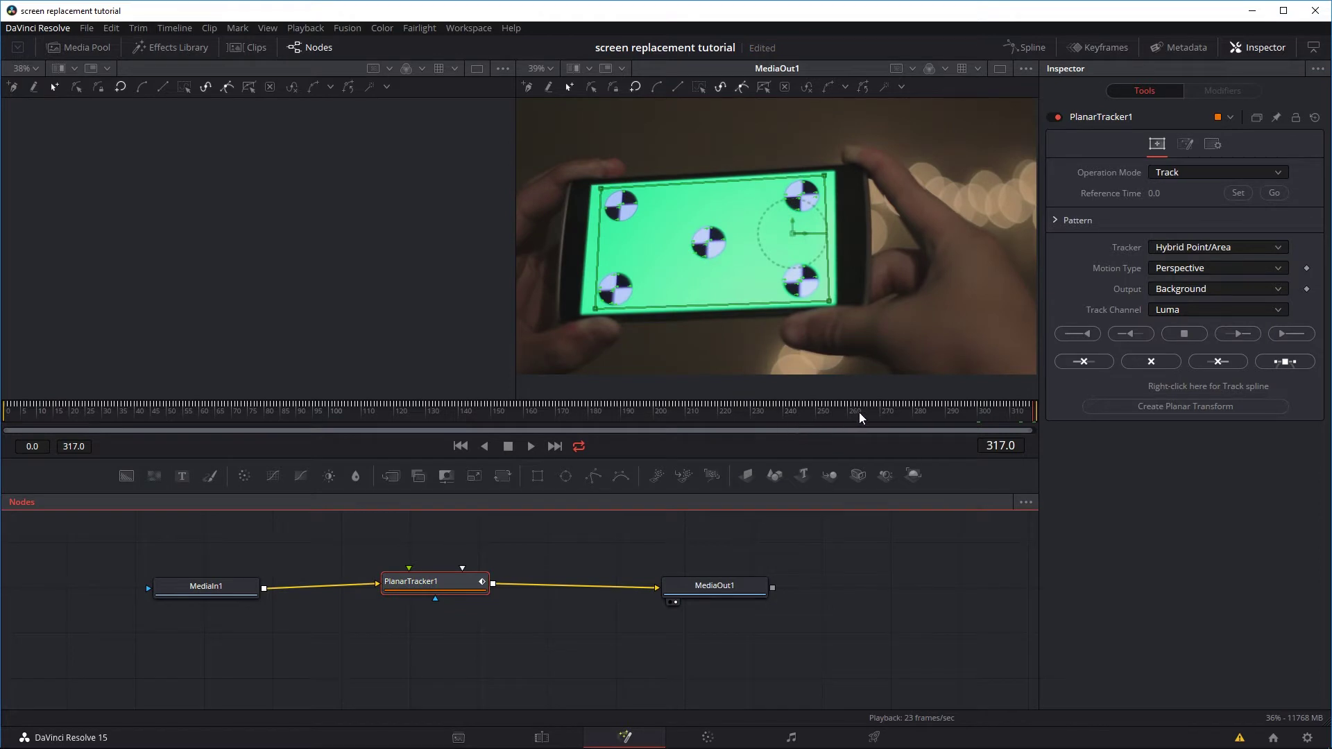
{"action": "left_click_drag", "start_coordinate": [859, 416], "coordinate": [760, 416]}
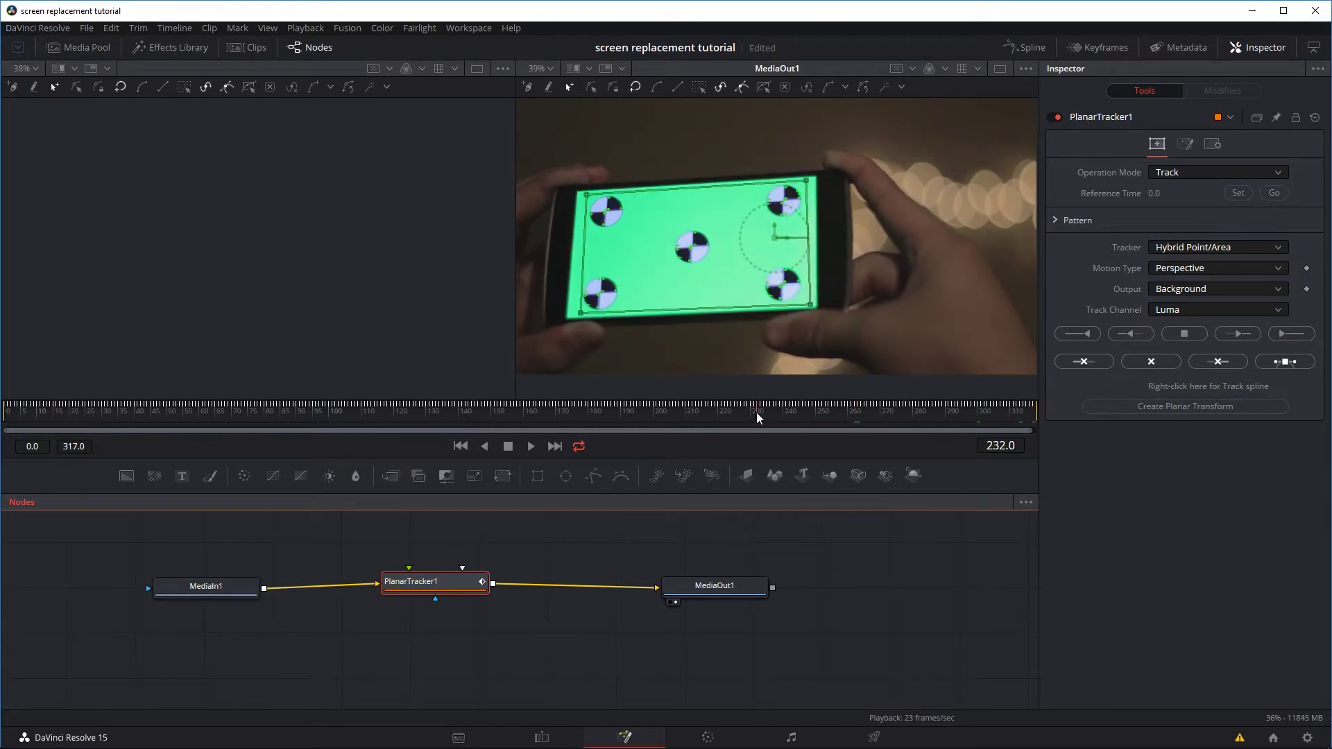
{"action": "left_click_drag", "start_coordinate": [613, 416], "coordinate": [194, 409]}
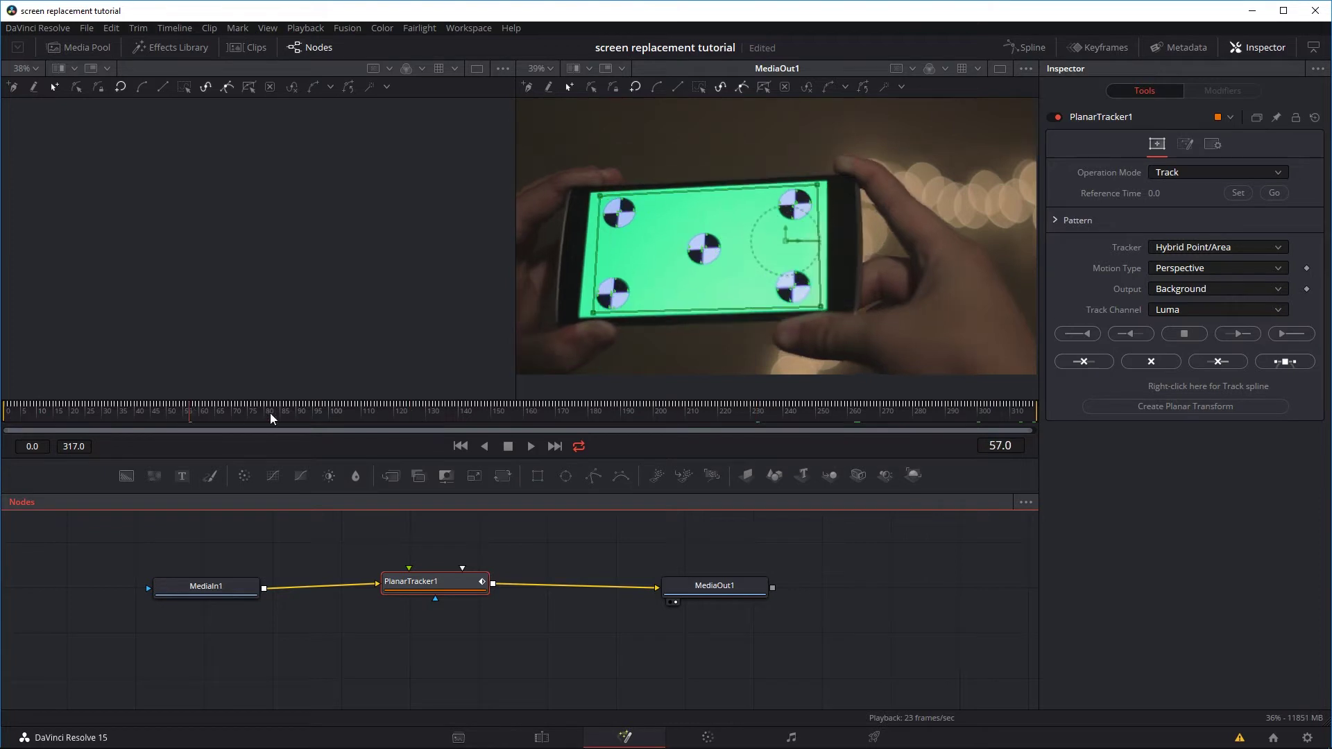
{"action": "left_click", "coordinate": [720, 412]}
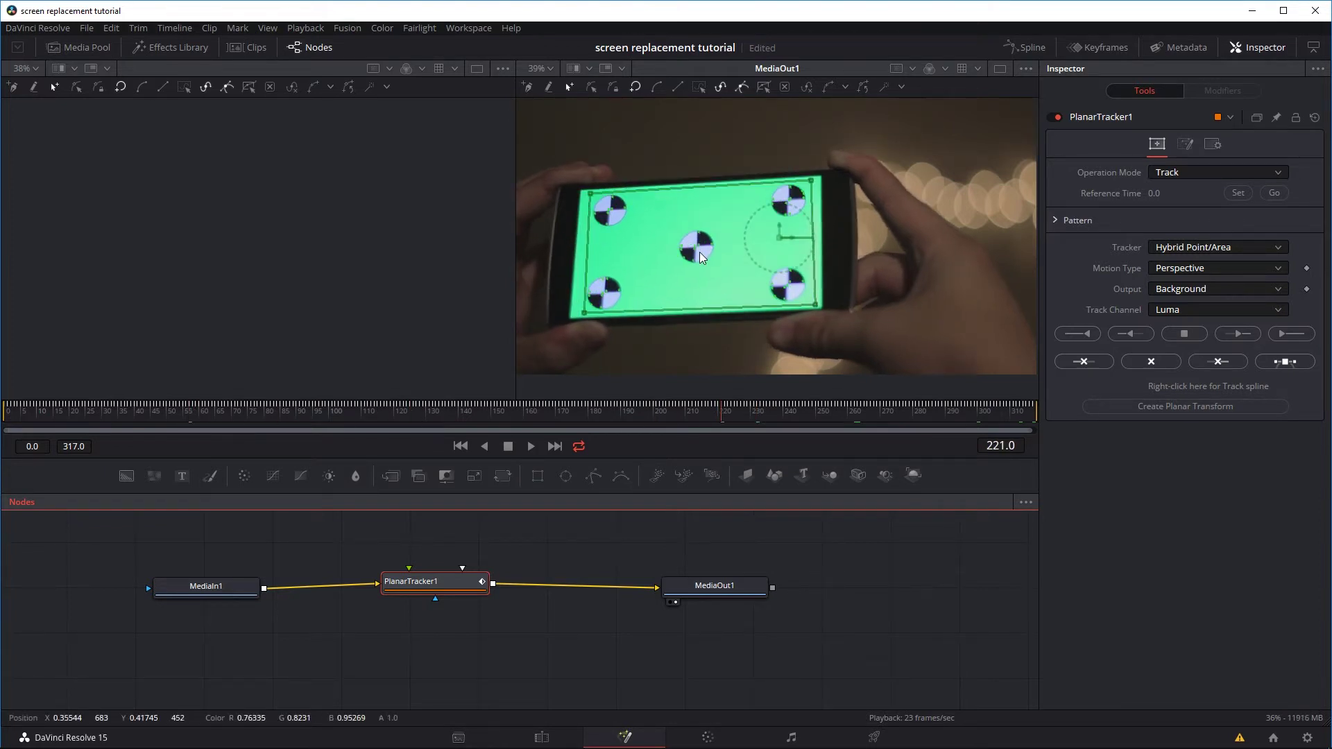
{"action": "left_click_drag", "start_coordinate": [460, 409], "coordinate": [296, 410]}
{"action": "left_click", "coordinate": [101, 409]}
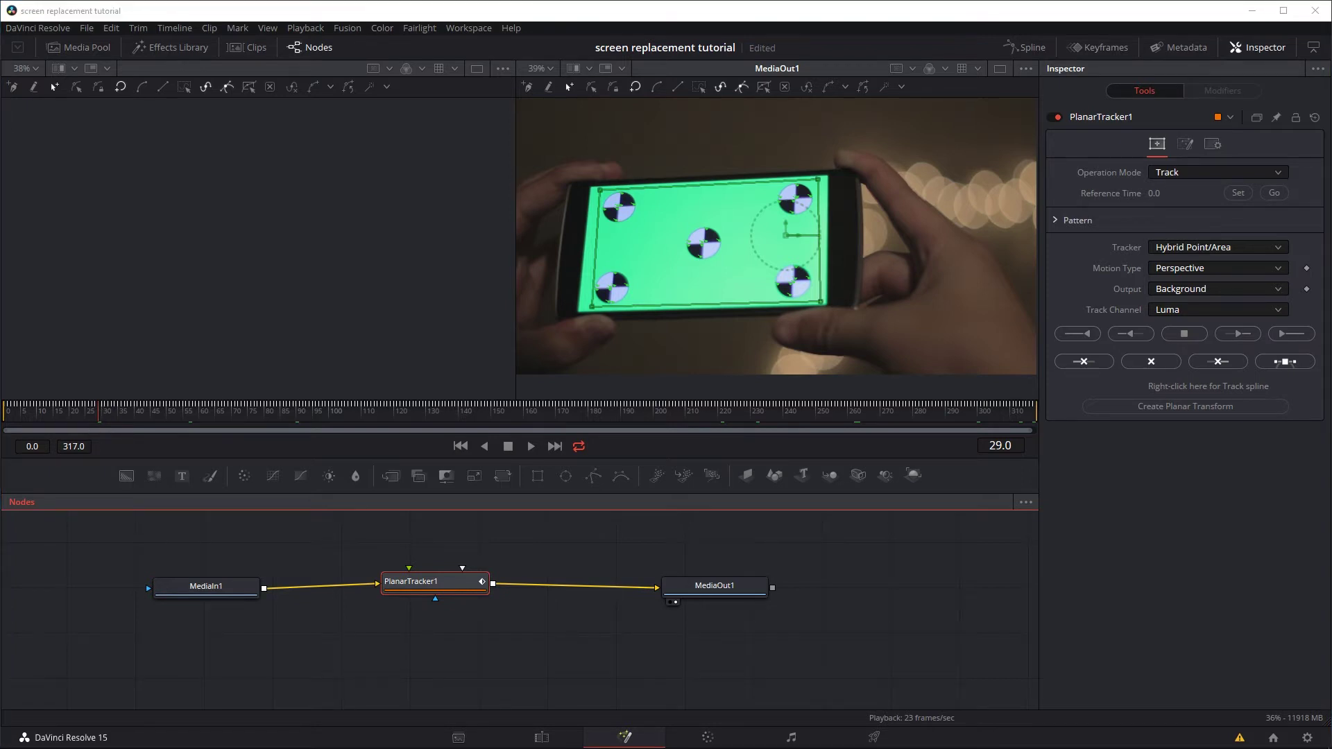
Add the "transition english example.mov" clip to the node graph as a second media input below MediaIn1
{"action": "left_click_drag", "start_coordinate": [2, 111], "coordinate": [269, 110]}
{"action": "left_click", "coordinate": [314, 100]}
{"action": "left_click_drag", "start_coordinate": [0, 402], "coordinate": [267, 651]}
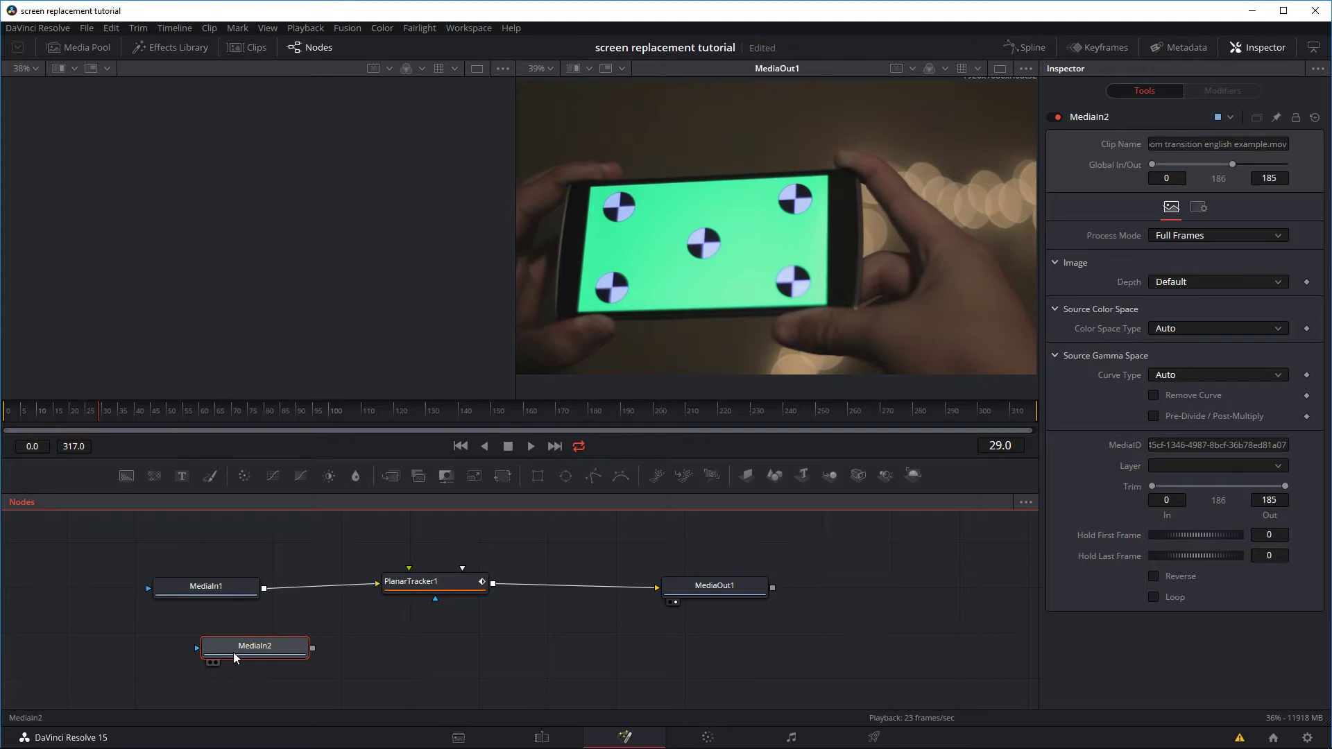
Display MediaIn2 in the empty viewer and play the clip from about frame 55 to review its content
{"action": "key", "text": "1"}
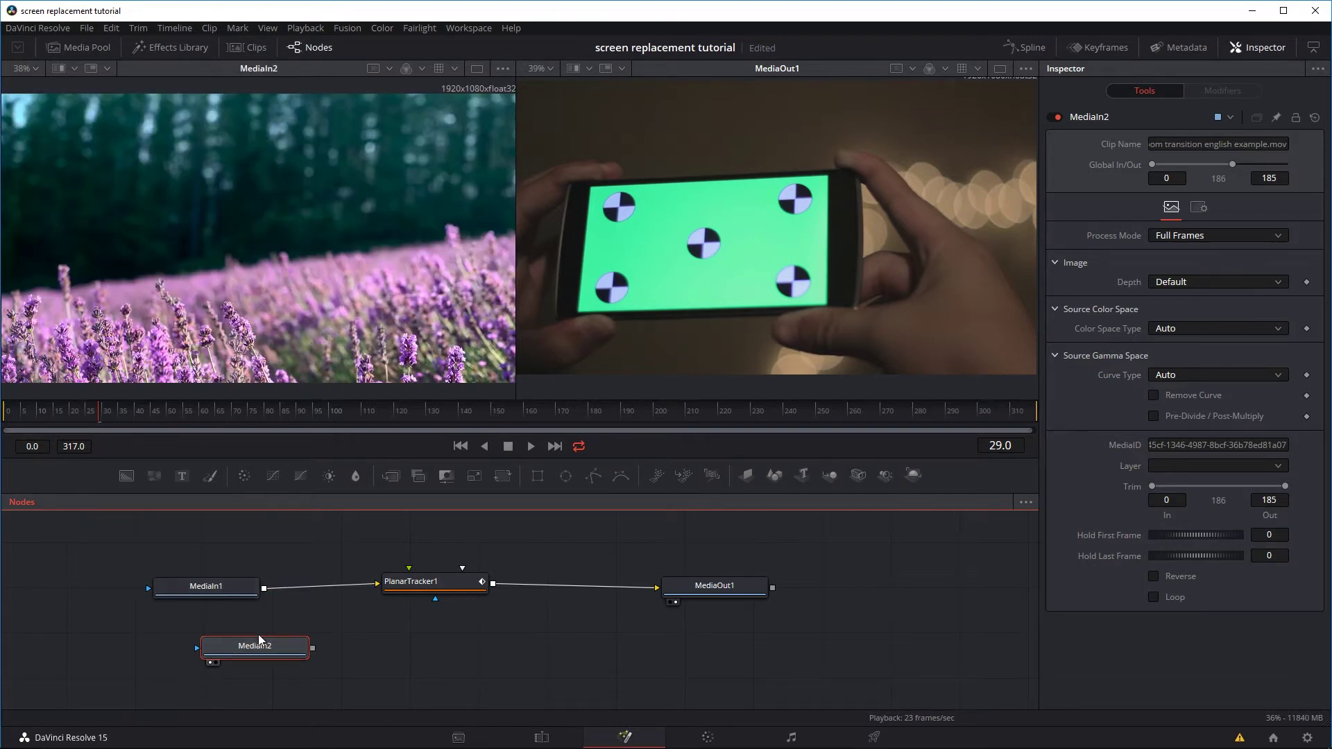
{"action": "left_click_drag", "start_coordinate": [262, 638], "coordinate": [244, 632]}
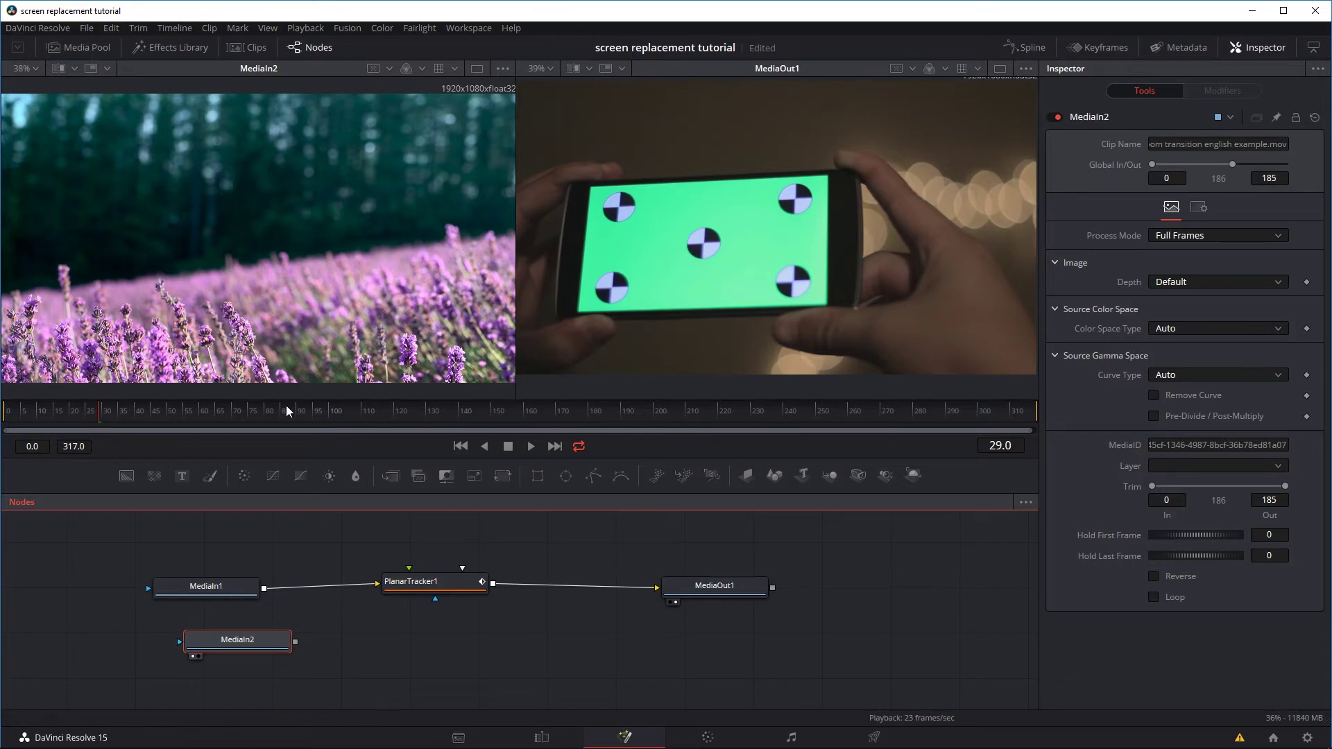
{"action": "left_click", "coordinate": [189, 410]}
{"action": "key", "text": "space"}
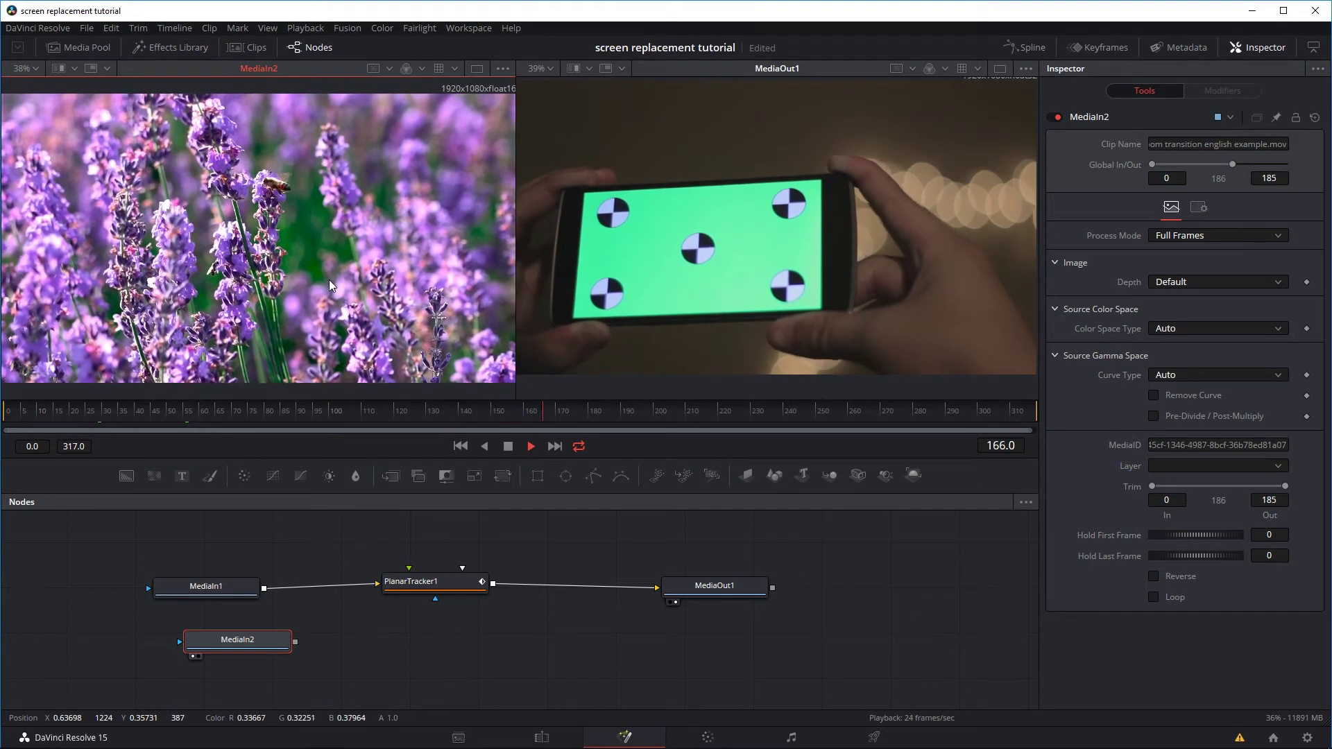
{"action": "key", "text": "space"}
Turn on looping for the MediaIn2 clip
{"action": "left_click", "coordinate": [251, 646]}
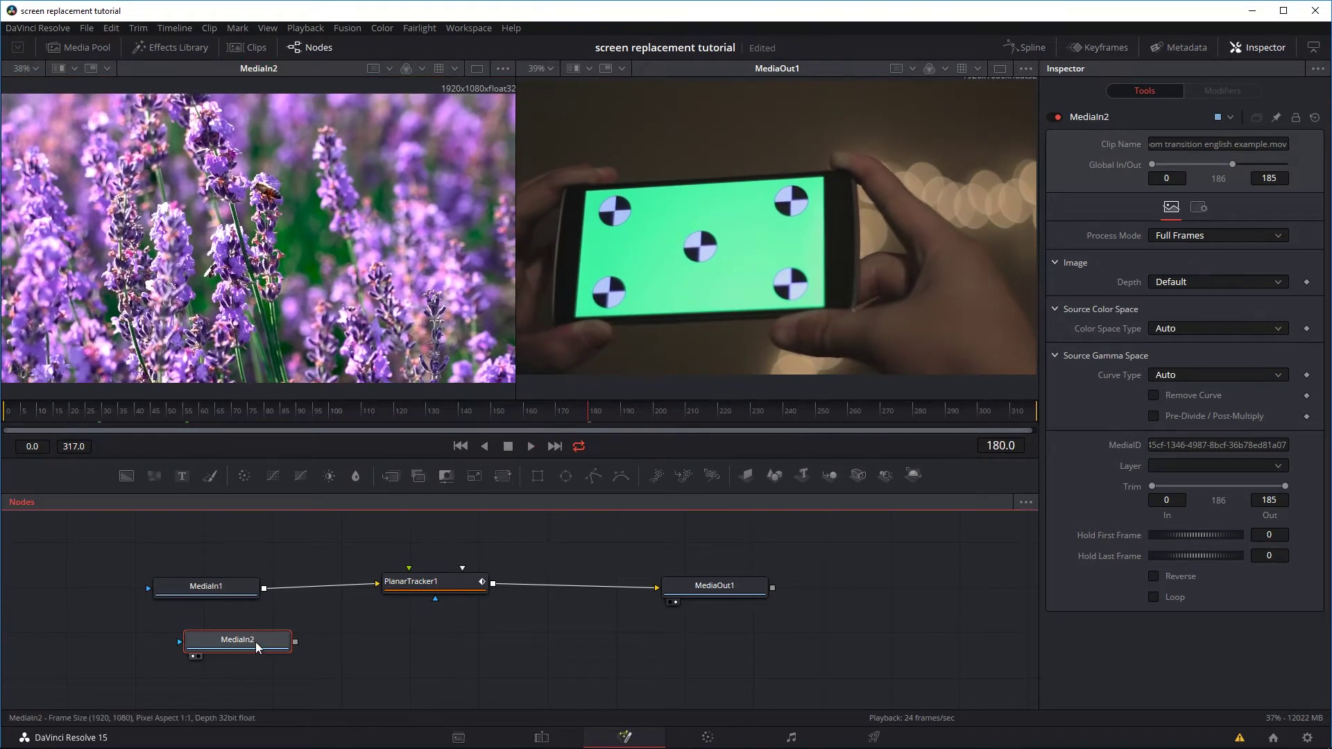
{"action": "left_click", "coordinate": [1241, 52]}
{"action": "left_click", "coordinate": [1249, 47]}
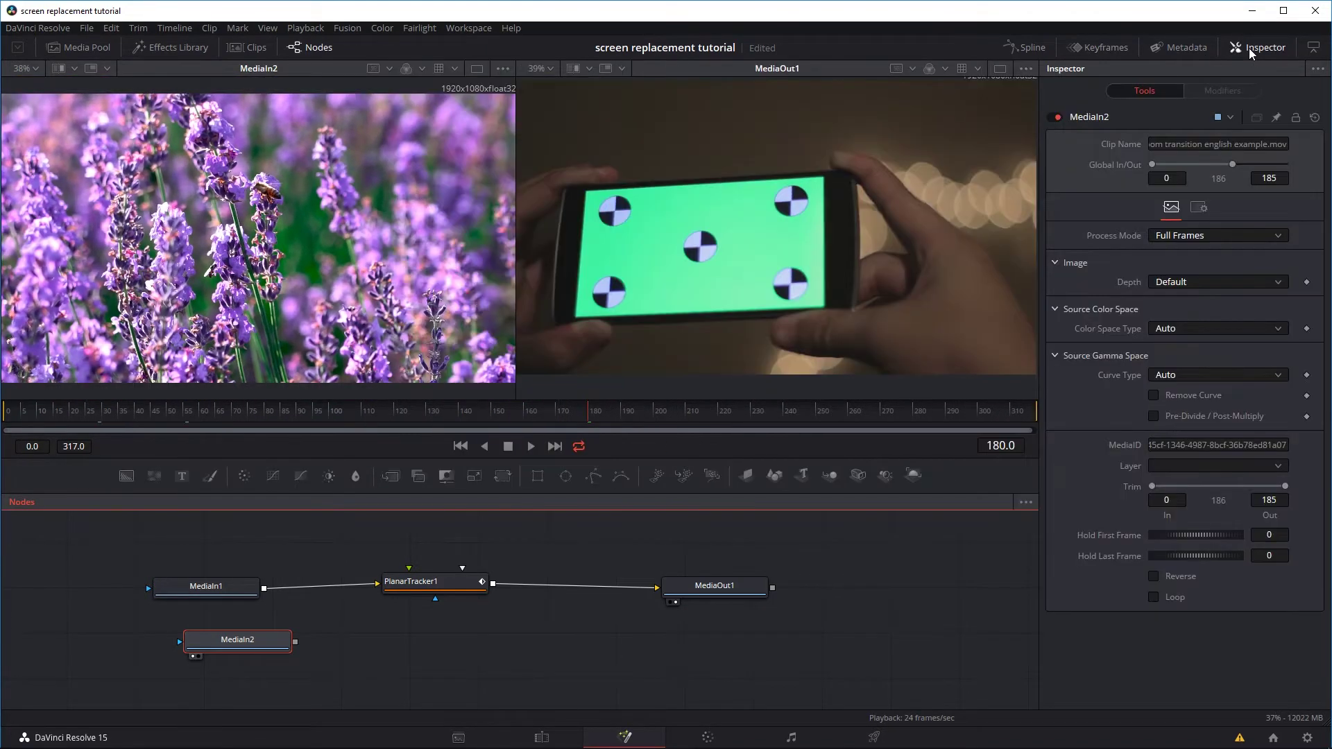
{"action": "left_click", "coordinate": [1154, 596]}
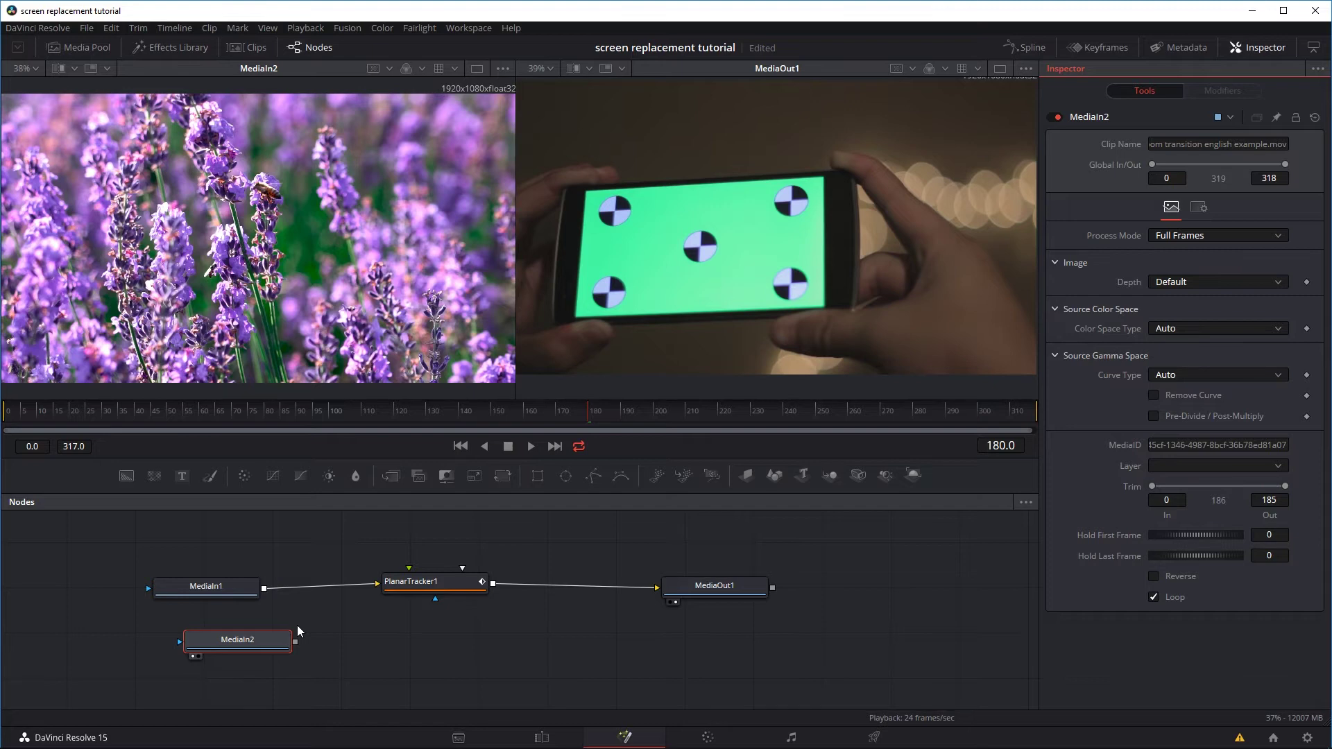
Place MediaIn2 below PlanarTracker1 and connect its output to the tracker's Corner Pin 1 input
{"action": "left_click_drag", "start_coordinate": [458, 679], "coordinate": [450, 672]}
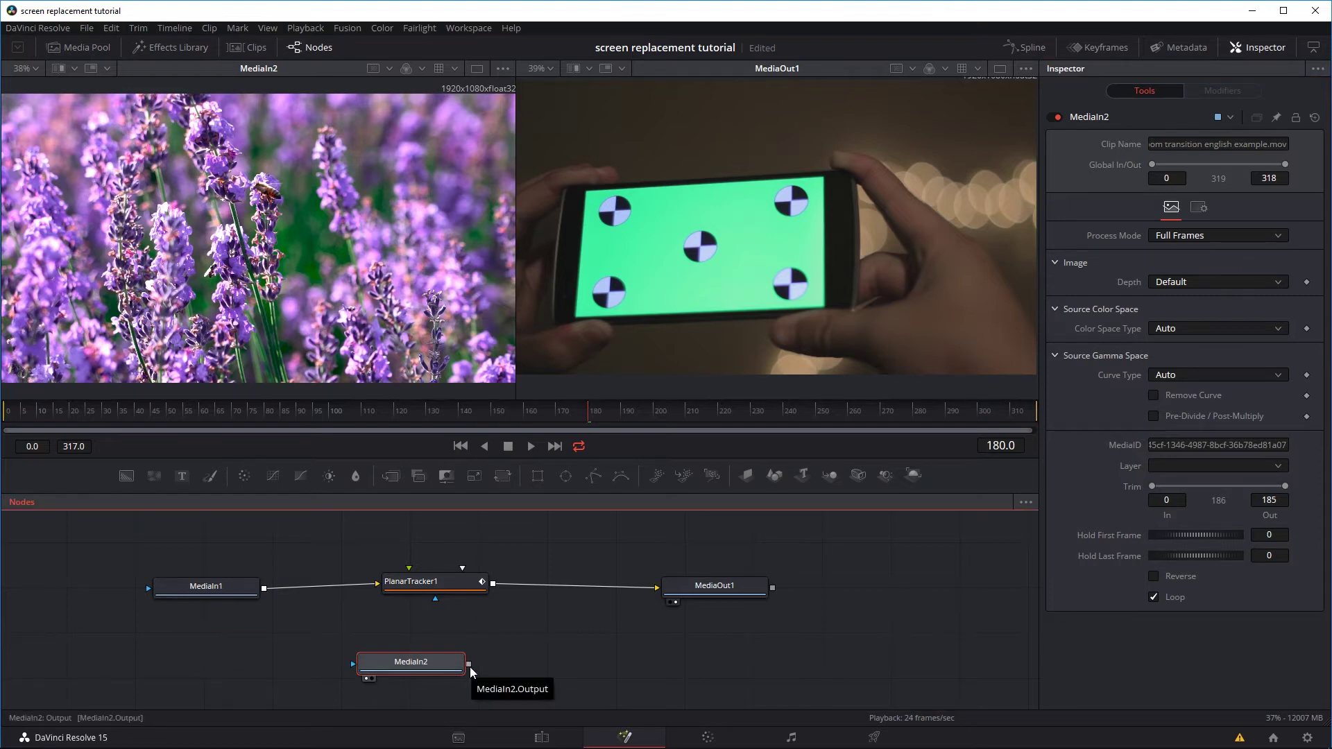
{"action": "left_click_drag", "start_coordinate": [469, 664], "coordinate": [454, 588]}
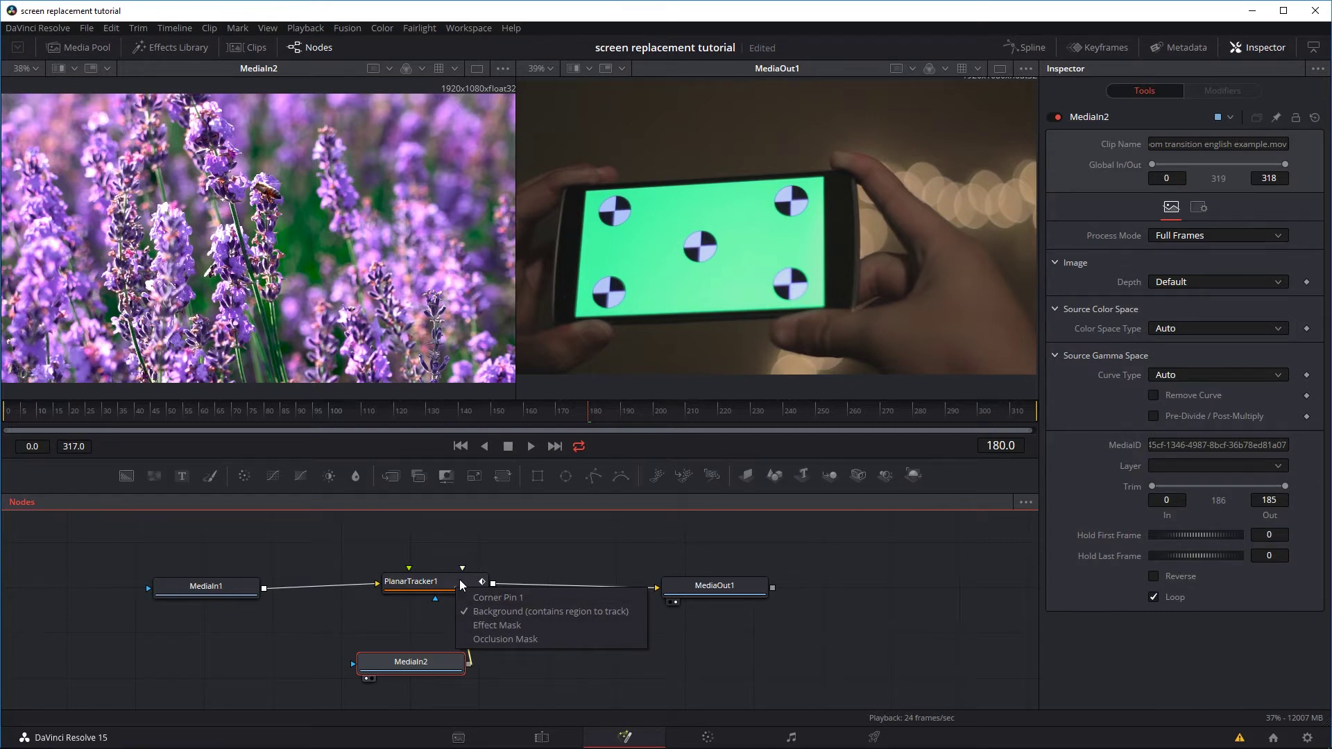
{"action": "left_click", "coordinate": [497, 601]}
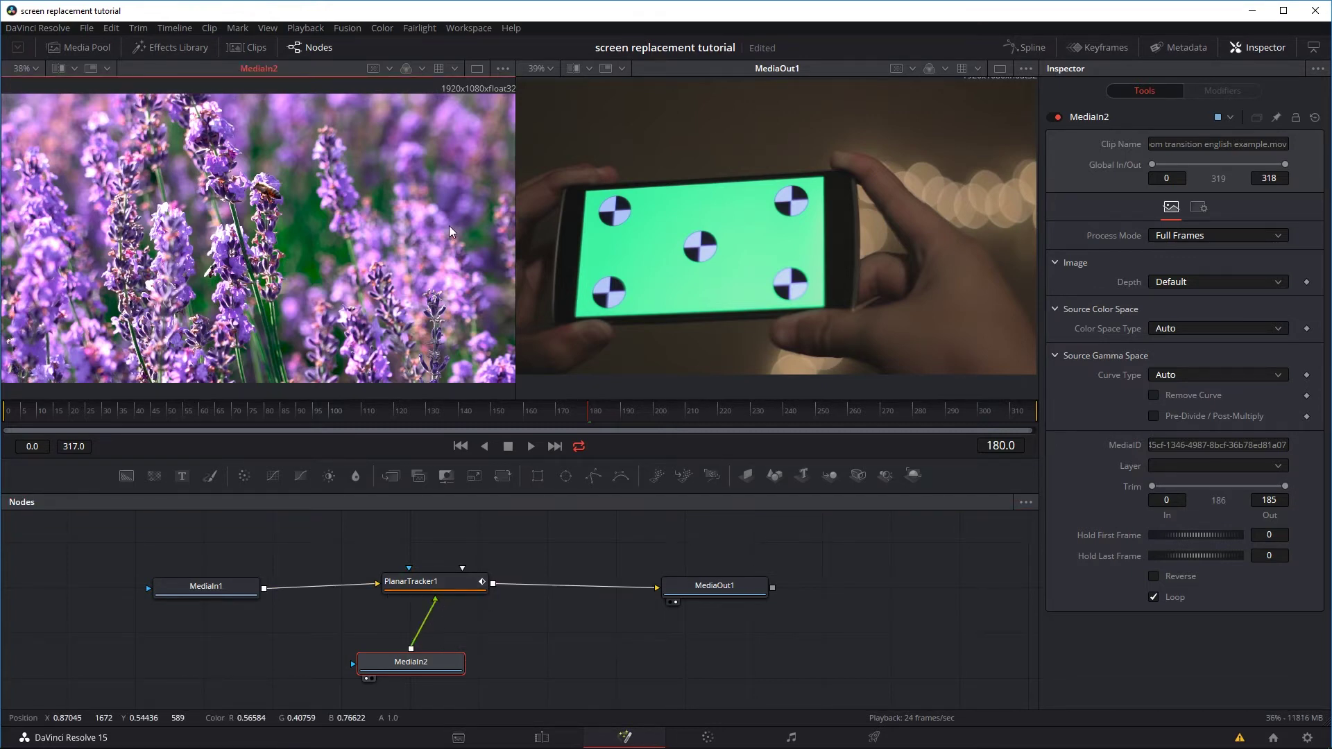
Set PlanarTracker1's operation mode to Corner Pin
{"action": "left_click", "coordinate": [442, 588]}
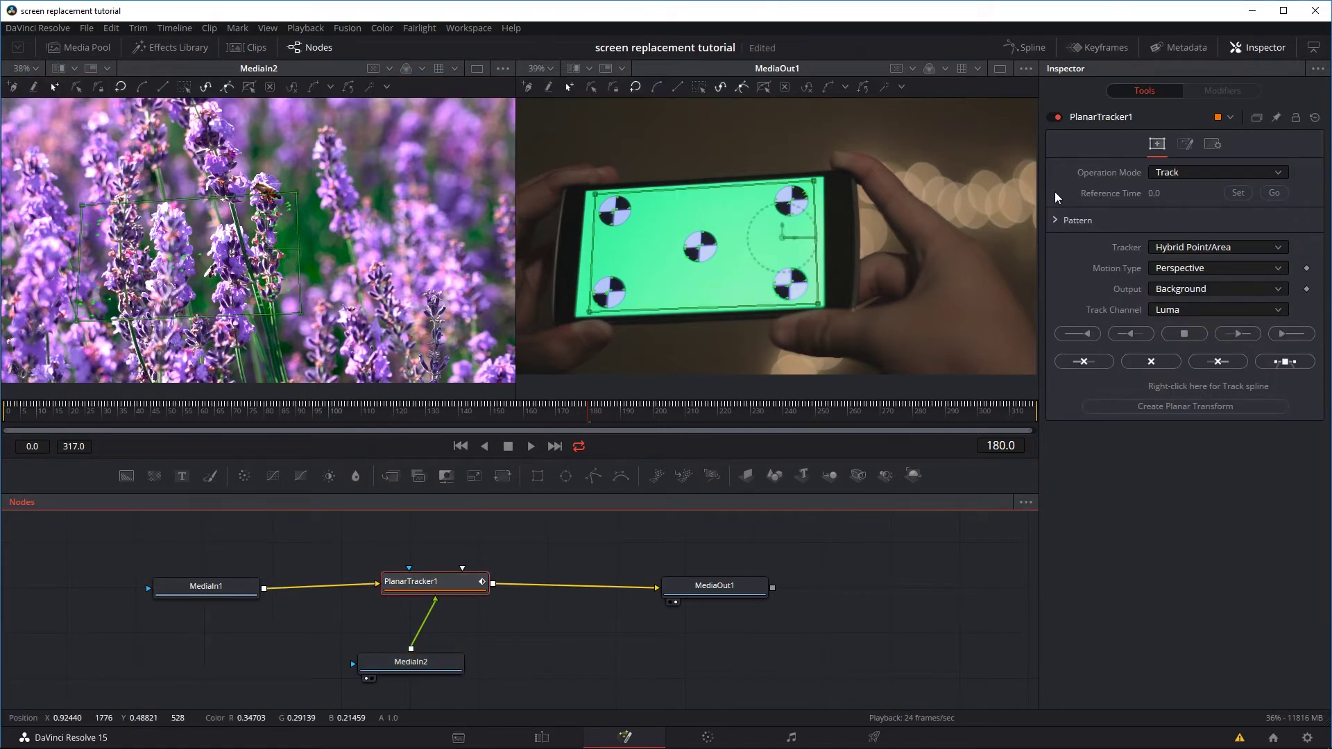
{"action": "left_click", "coordinate": [1177, 178]}
{"action": "left_click", "coordinate": [1183, 215]}
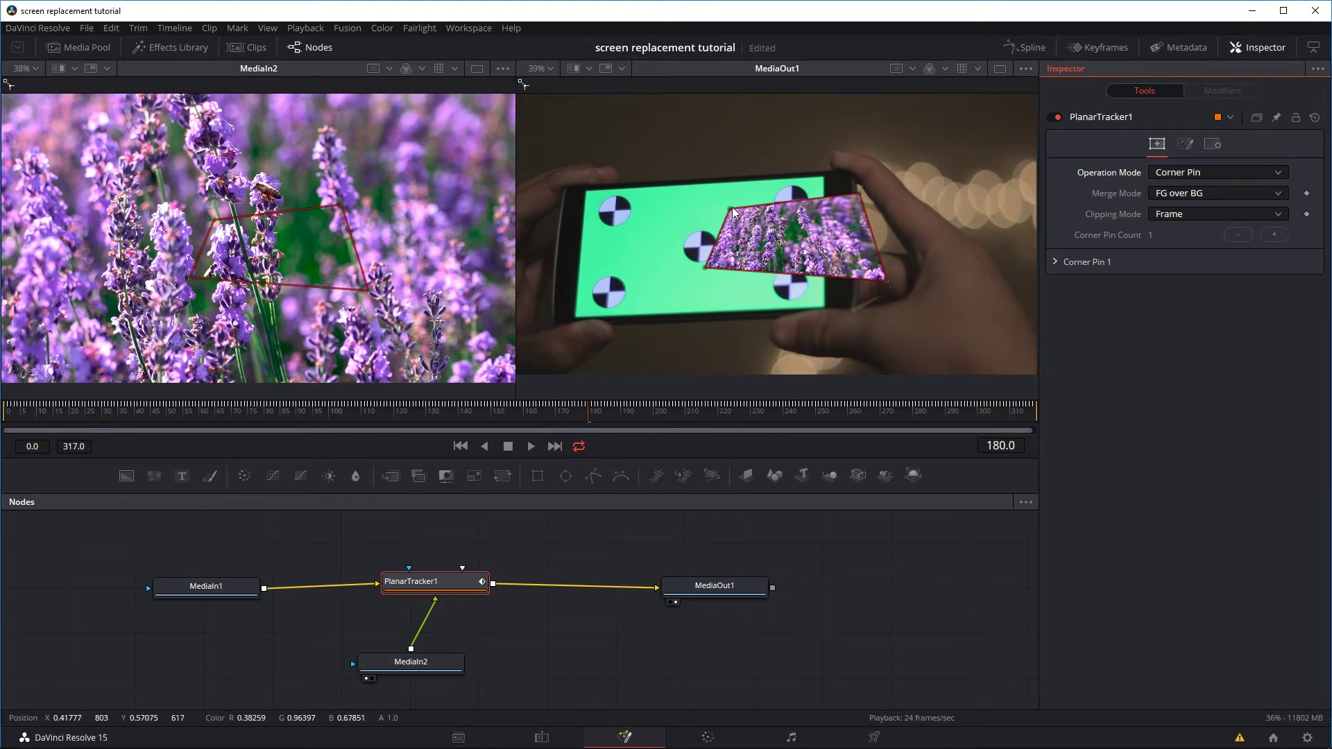
Move the four corner pins of the lavender clip onto the matching corners of the phone's green screen
{"action": "left_click_drag", "start_coordinate": [733, 208], "coordinate": [587, 196]}
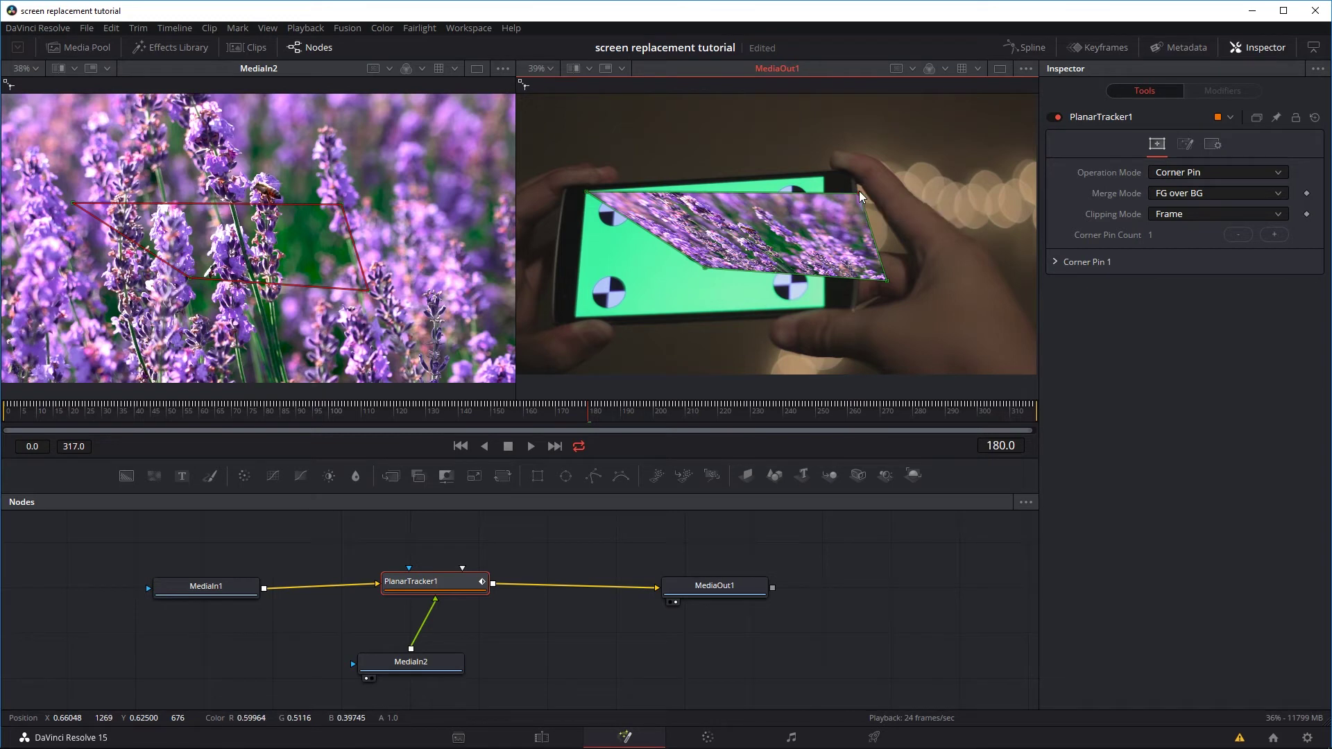
{"action": "left_click_drag", "start_coordinate": [860, 196], "coordinate": [822, 180]}
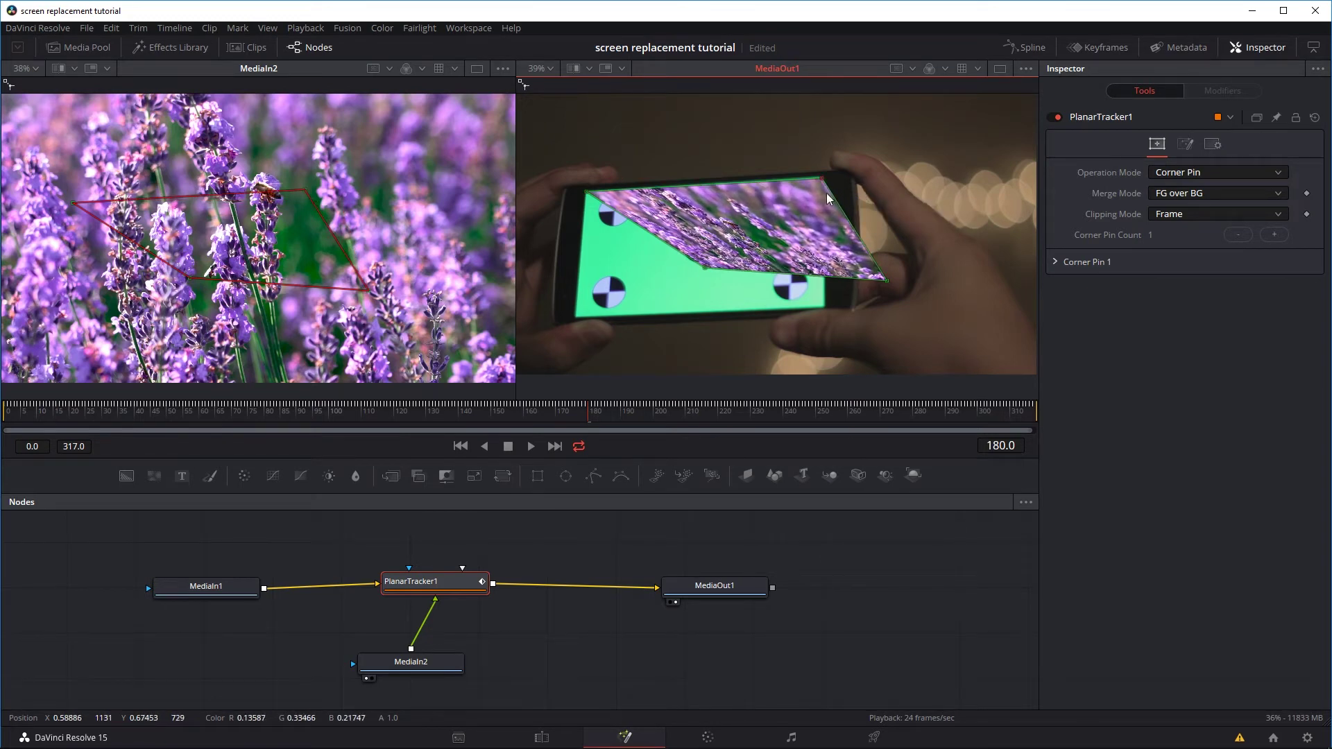
{"action": "left_click_drag", "start_coordinate": [886, 281], "coordinate": [825, 309]}
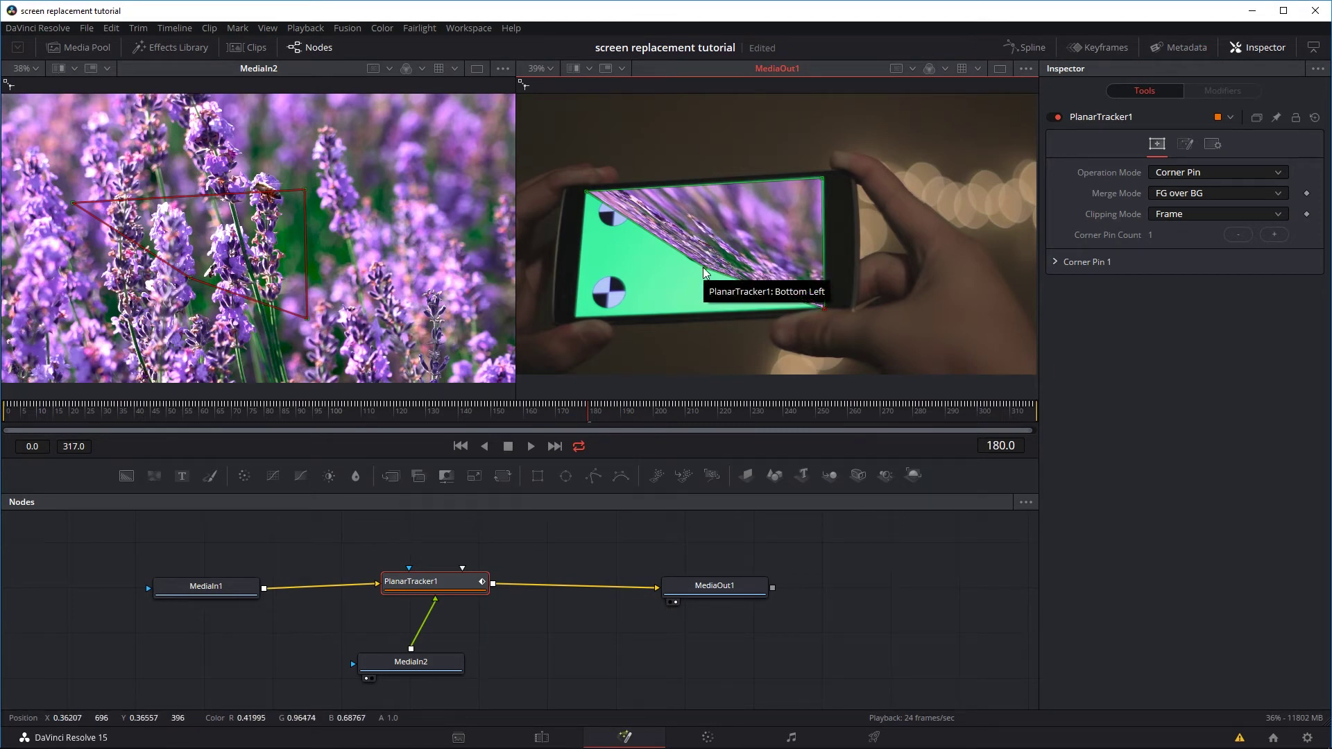
{"action": "left_click_drag", "start_coordinate": [702, 269], "coordinate": [573, 318]}
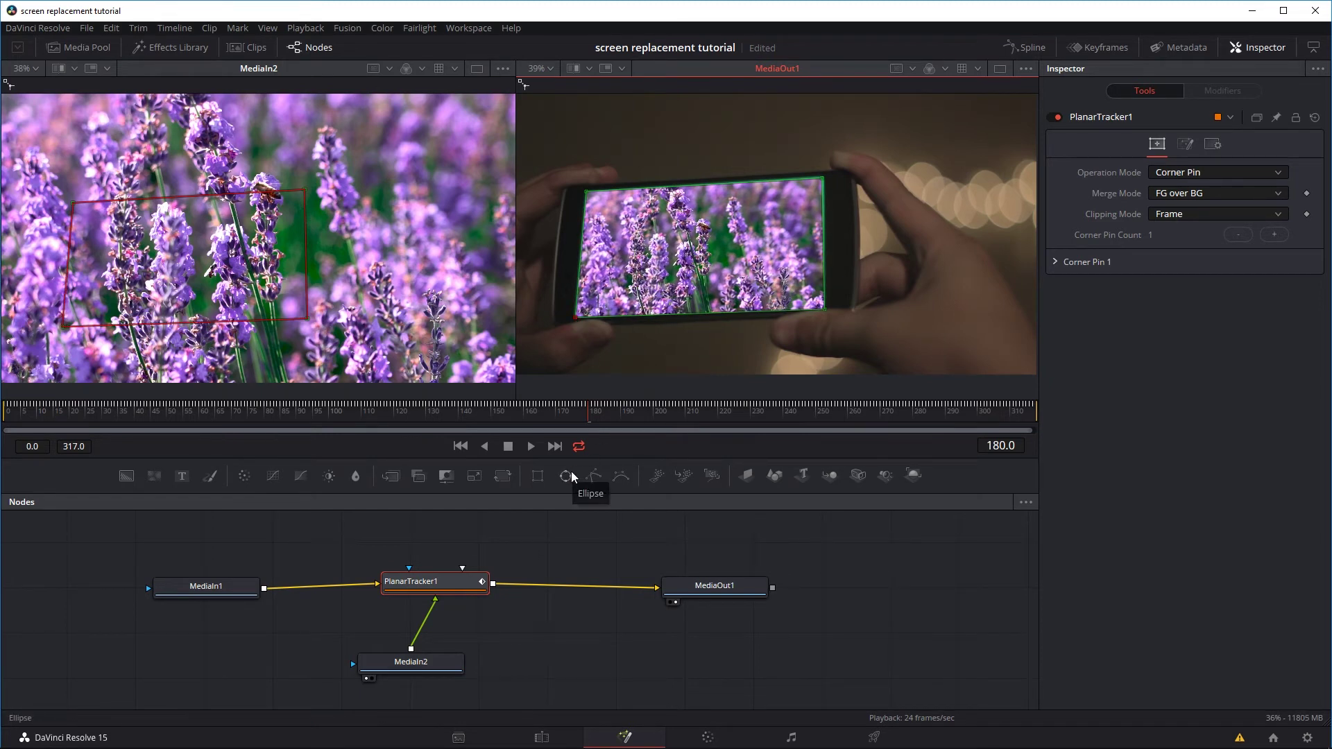
Play back the composite and check that the inserted clip follows the phone screen
{"action": "key", "text": "space"}
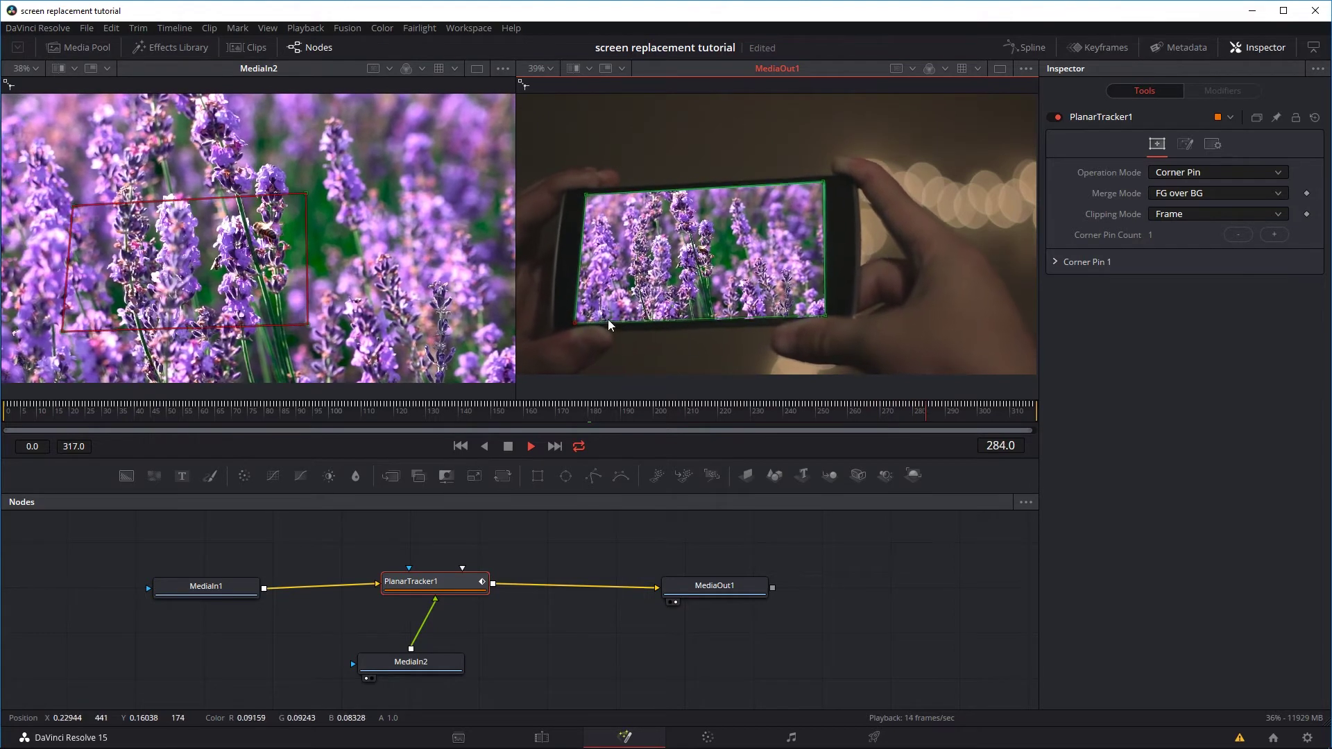
{"action": "left_click", "coordinate": [57, 412]}
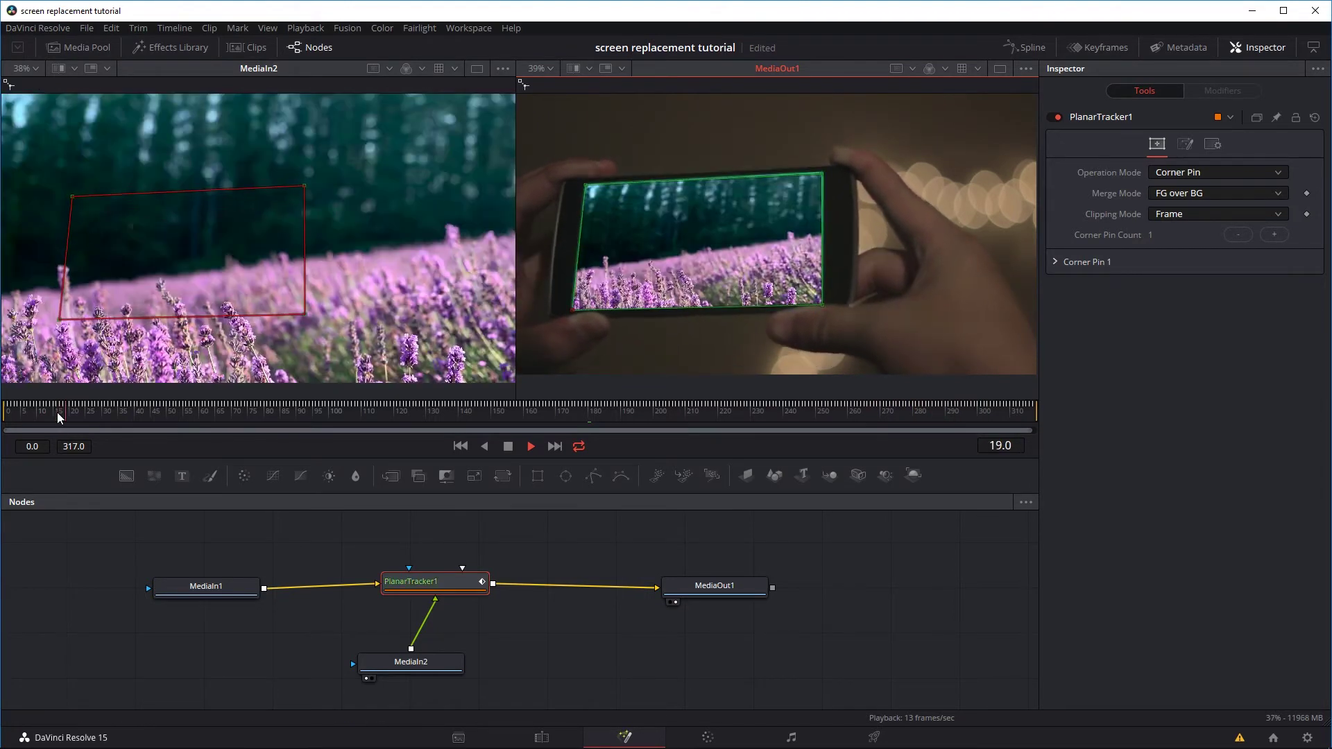
{"action": "left_click", "coordinate": [741, 587]}
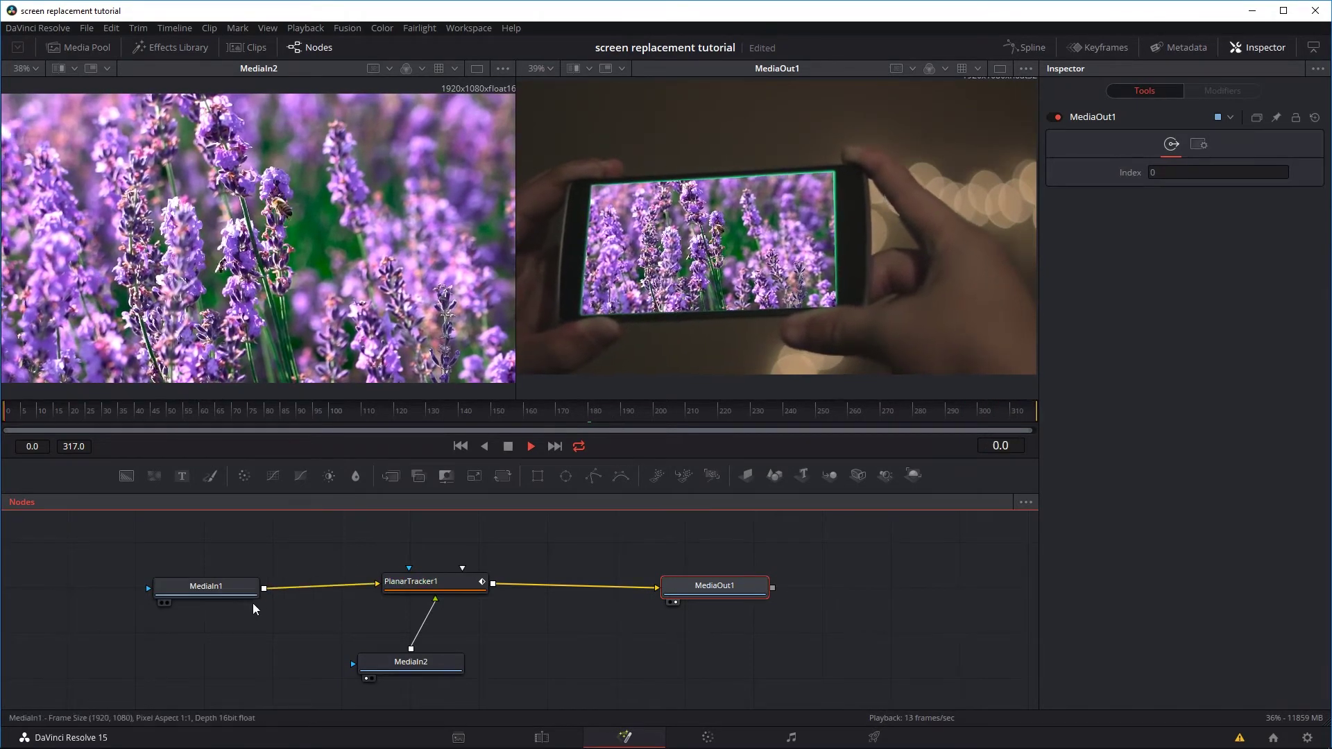
Display MediaIn1 beside the MediaOut1 composite and play both to compare the original footage with the result
{"action": "left_click", "coordinate": [199, 588]}
{"action": "key", "text": "1"}
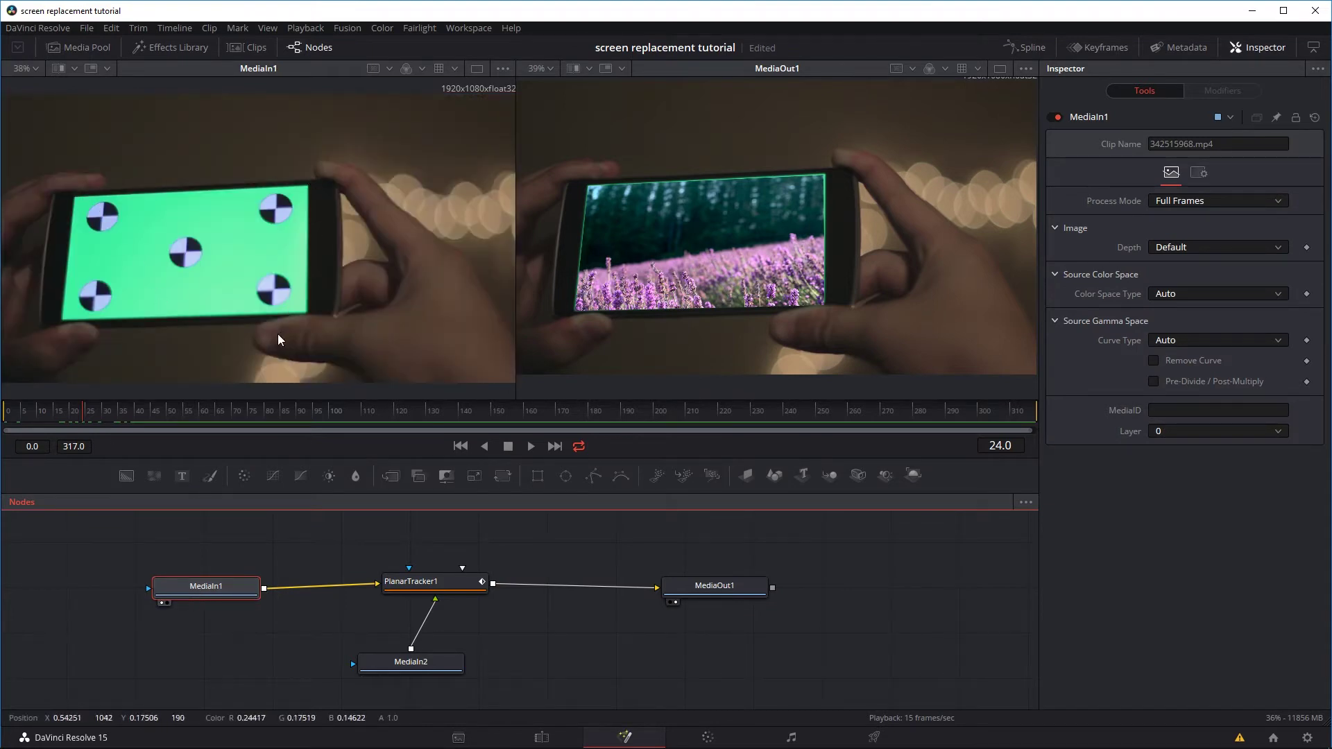
{"action": "left_click", "coordinate": [427, 666]}
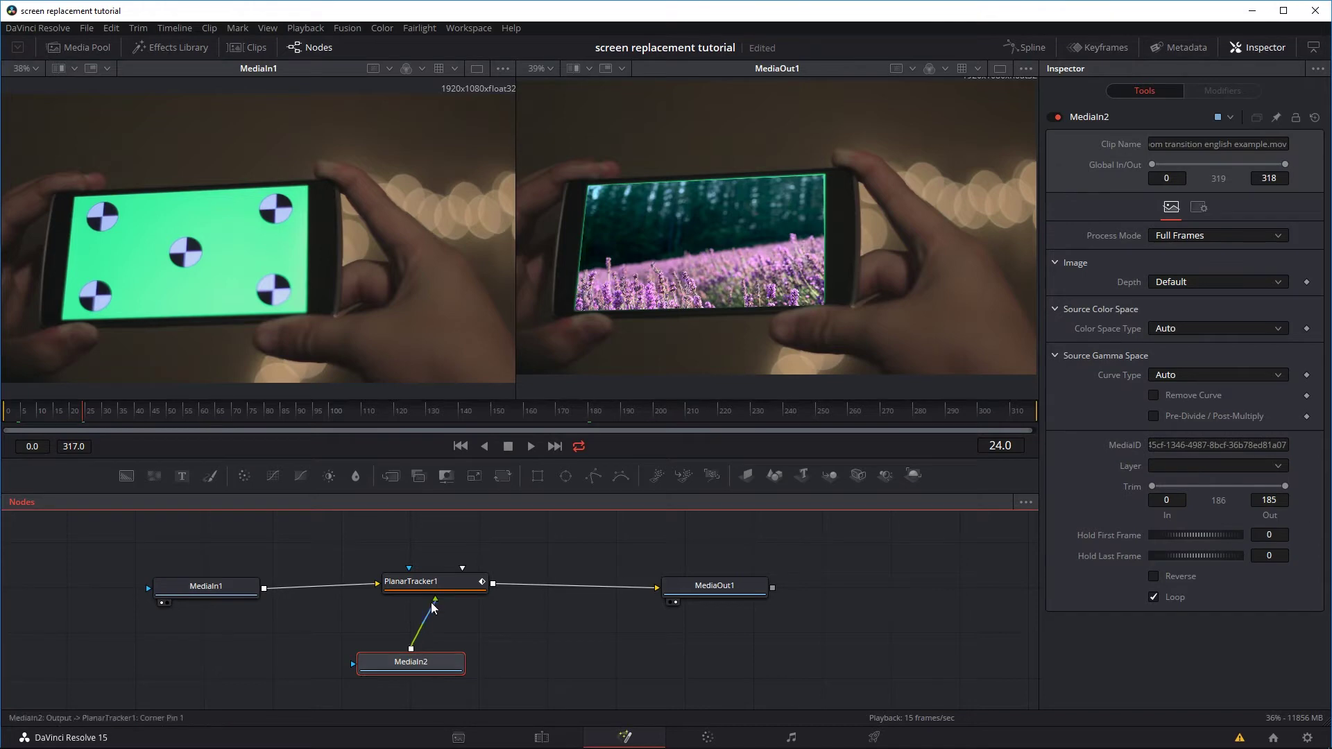
{"action": "key", "text": "space"}
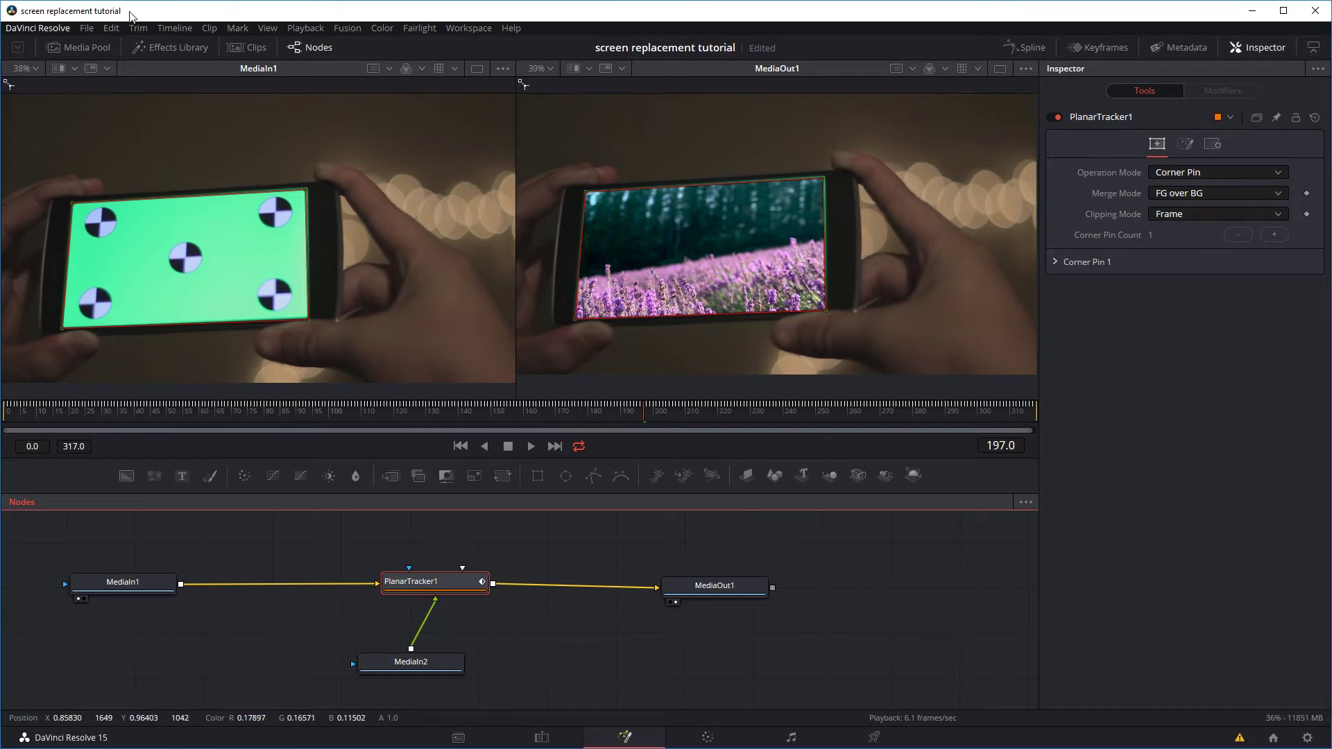
Insert a Delta Keyer node between MediaIn1 and PlanarTracker1, and move MediaIn1 slightly away to make room
{"action": "left_click", "coordinate": [161, 583]}
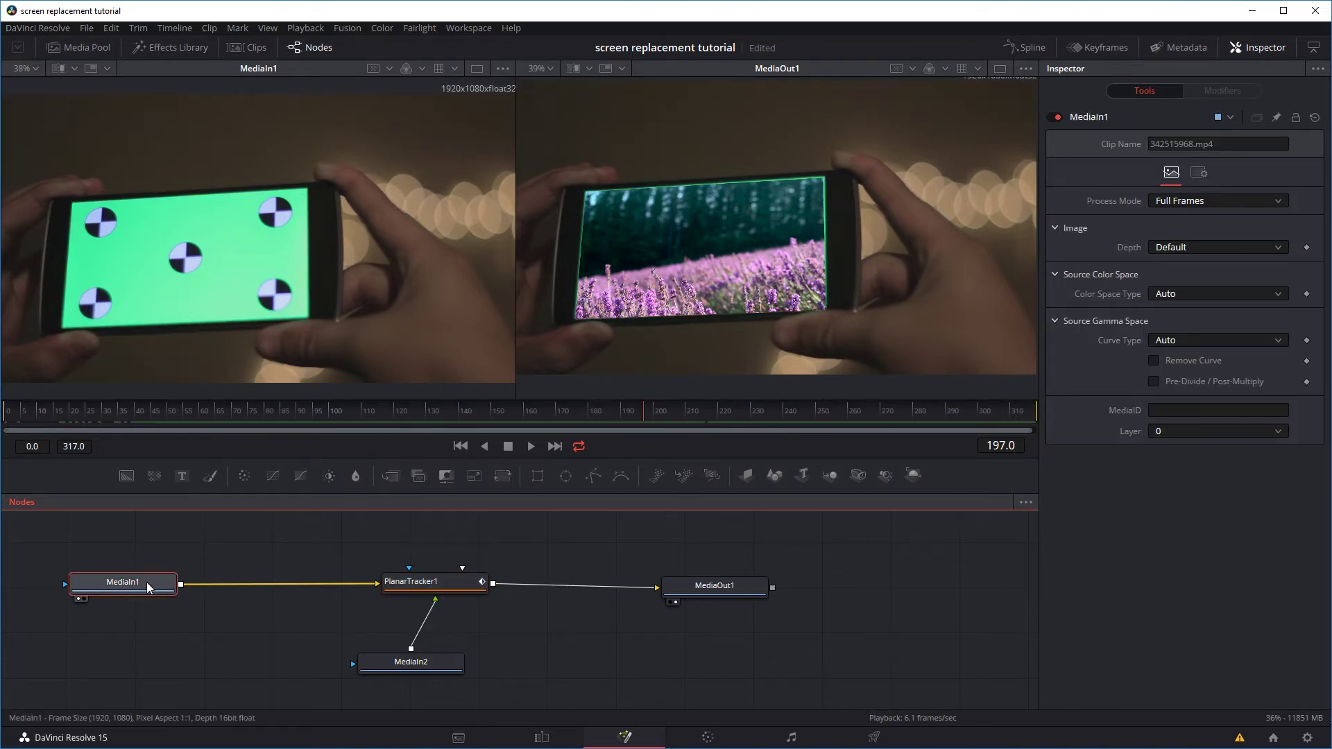
{"action": "key", "text": "shift+space"}
{"action": "type", "text": "delta"}
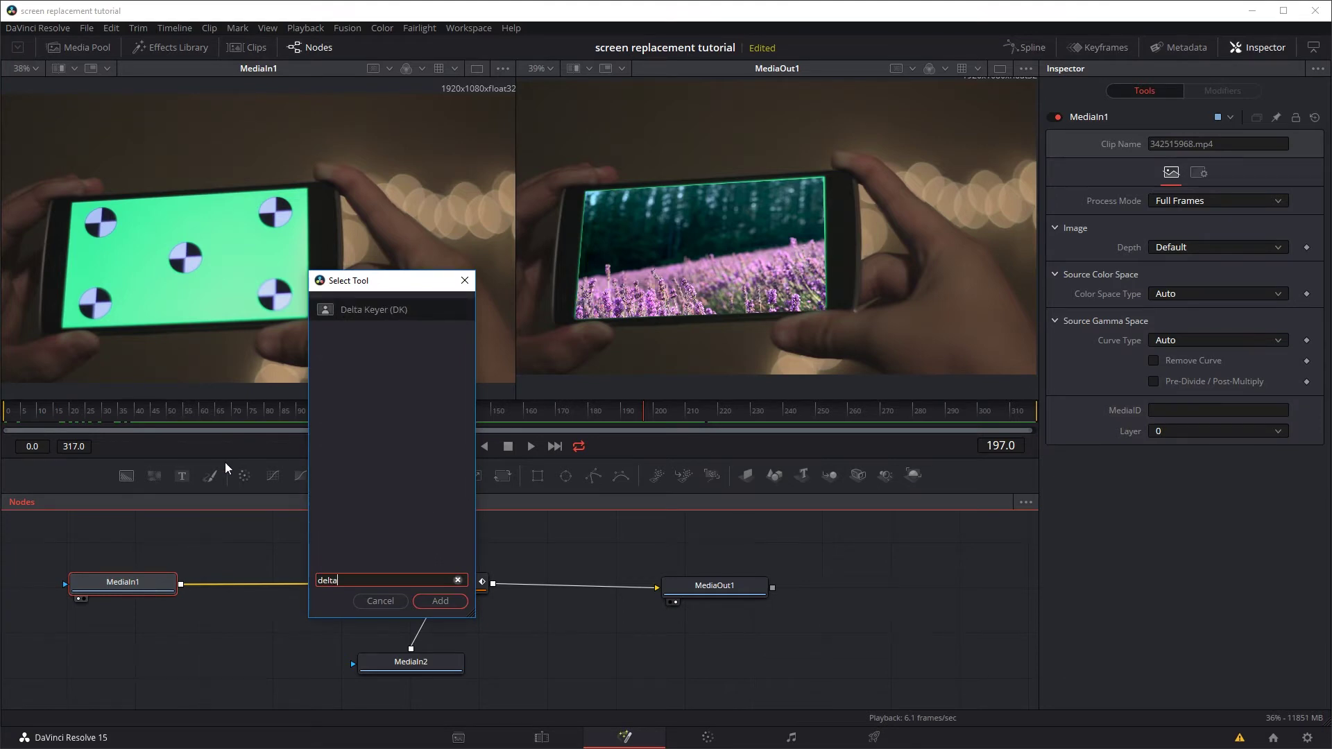
{"action": "key", "text": "Return"}
{"action": "left_click_drag", "start_coordinate": [119, 589], "coordinate": [105, 585]}
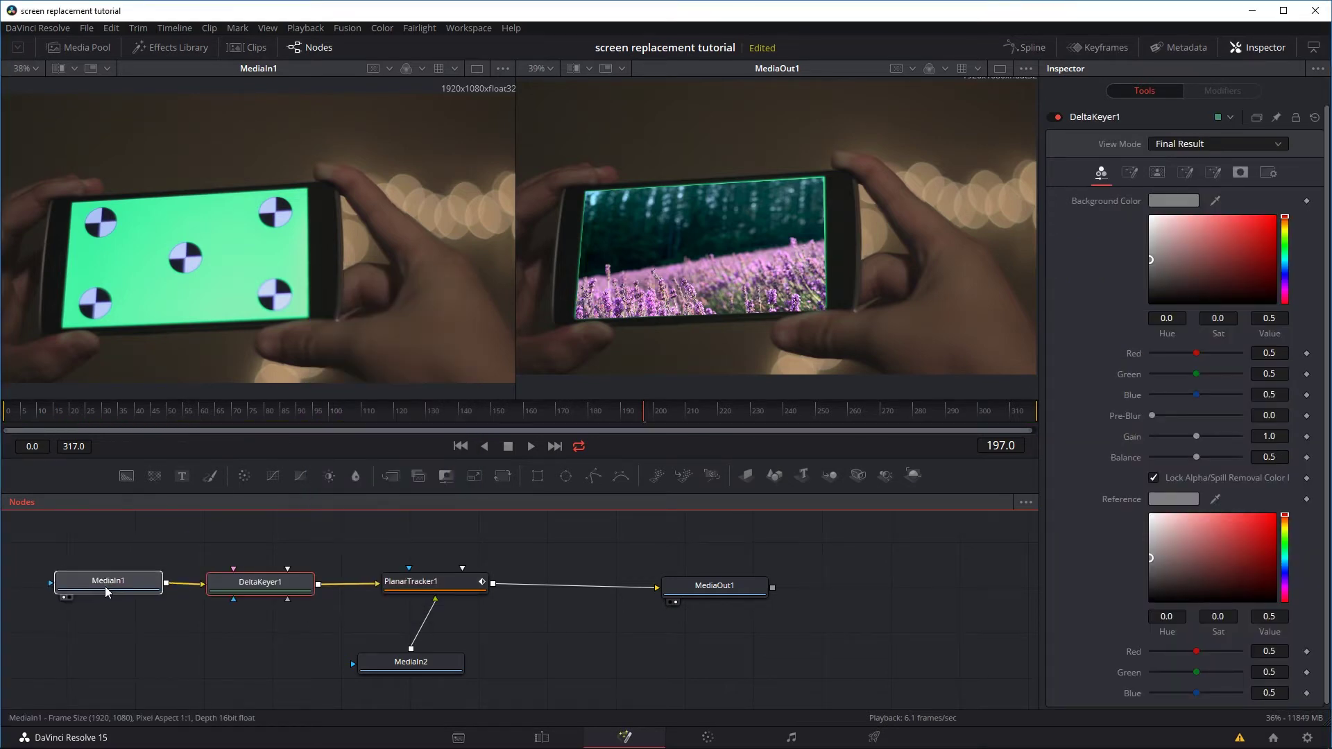
View the Delta Keyer's output and sample the phone's green screen (#50f5a9) as its background color
{"action": "left_click", "coordinate": [248, 585]}
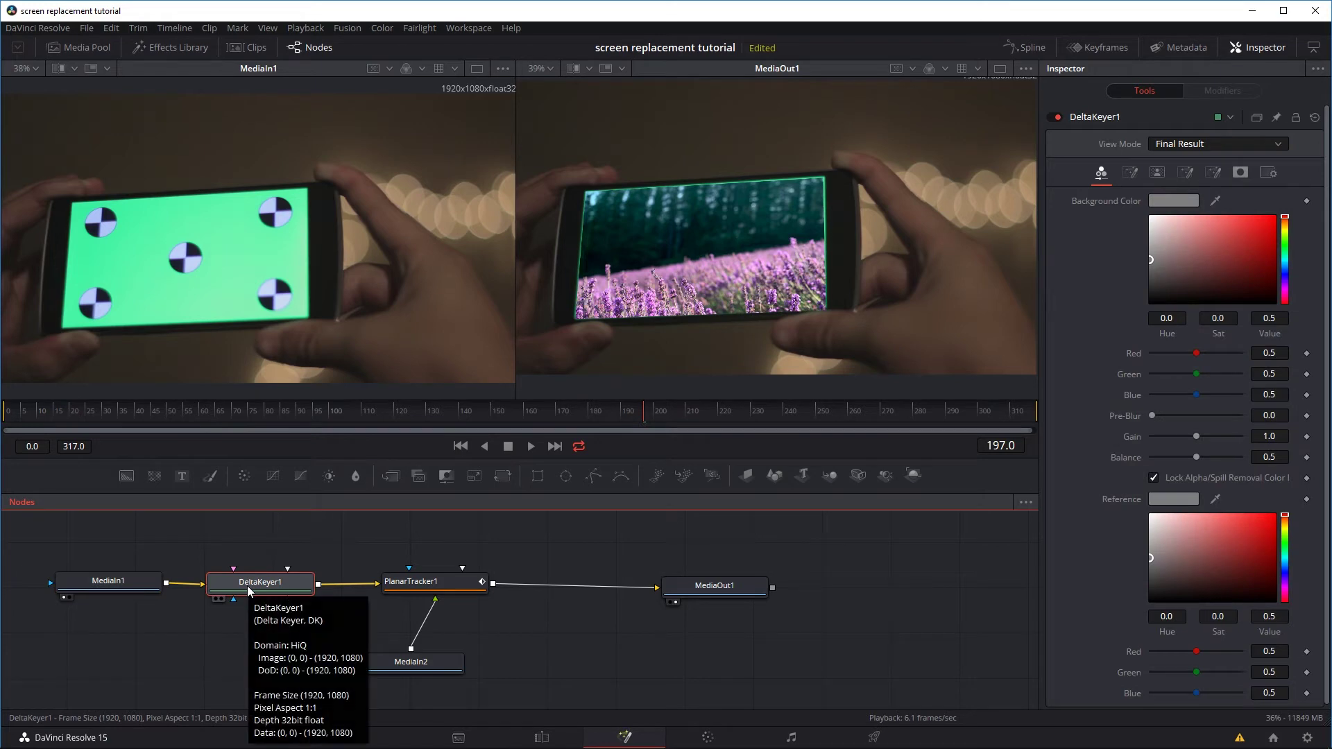
{"action": "key", "text": "1"}
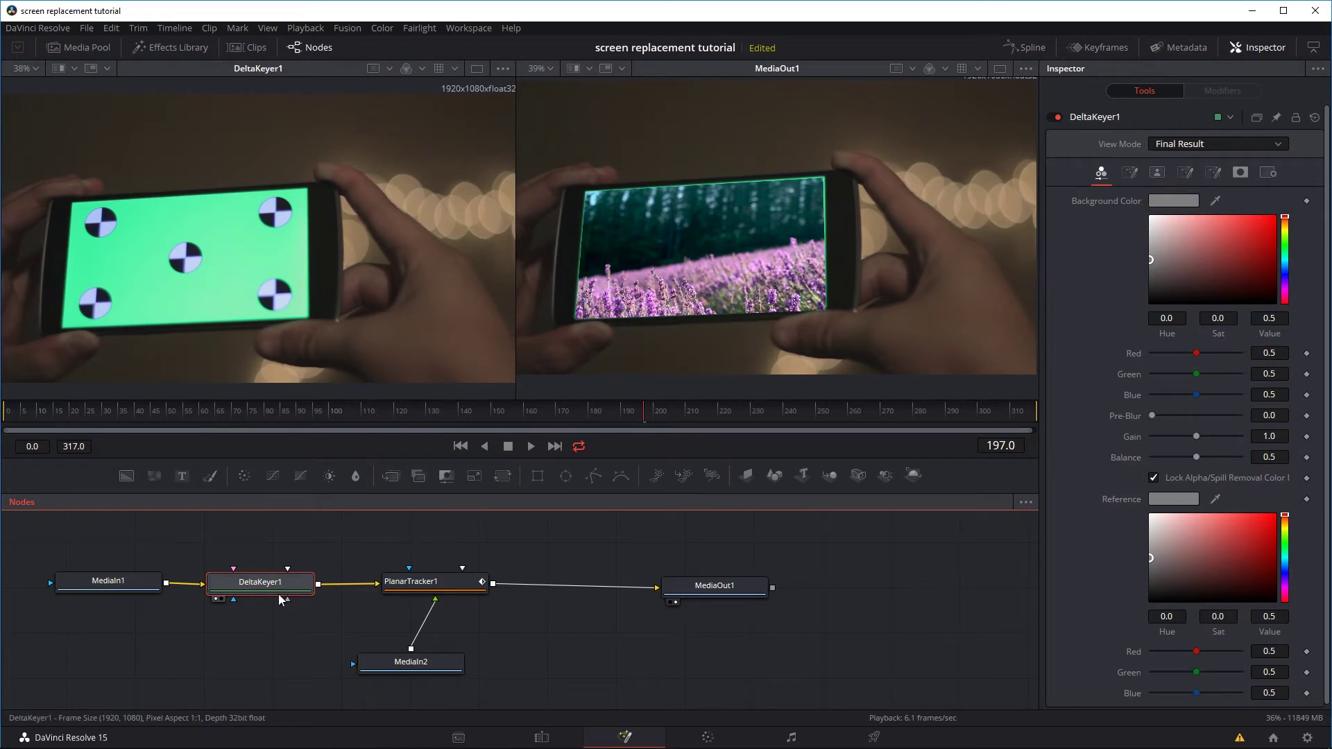
{"action": "left_click", "coordinate": [1175, 197]}
{"action": "left_click", "coordinate": [567, 373]}
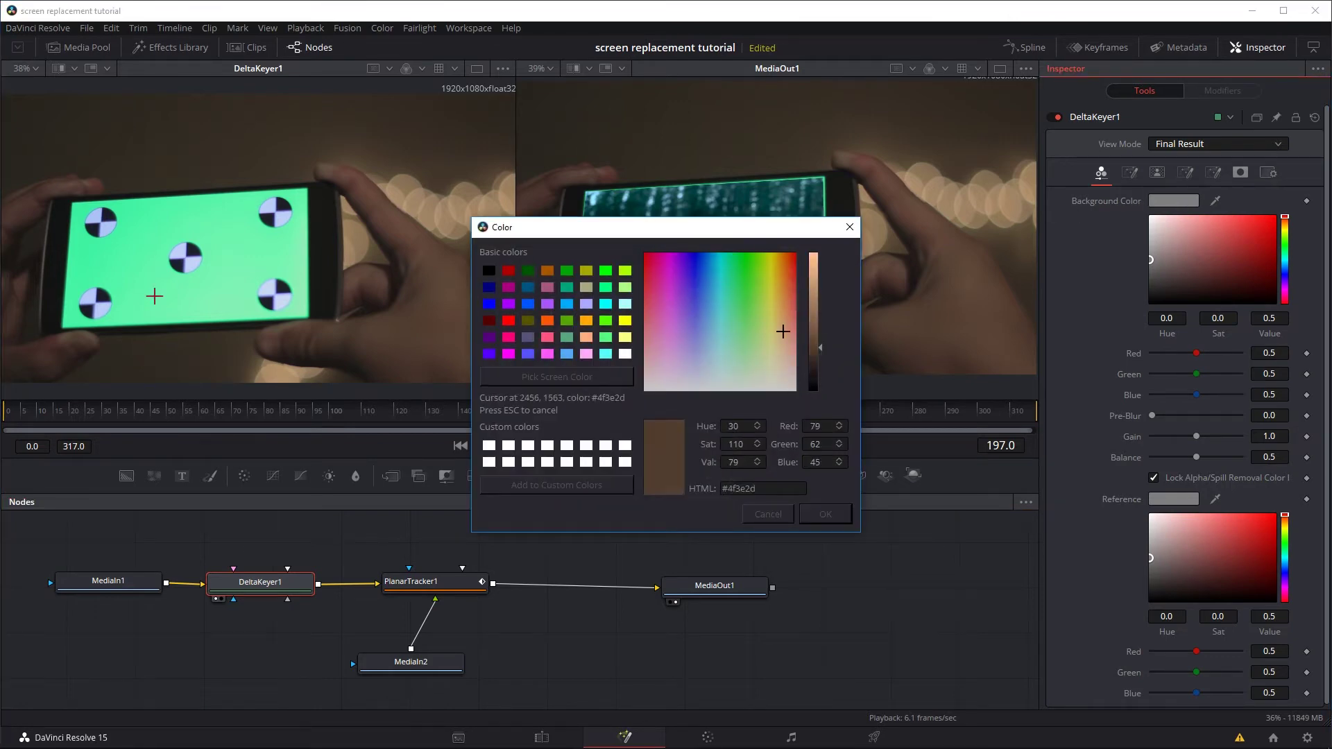
{"action": "left_click", "coordinate": [148, 271]}
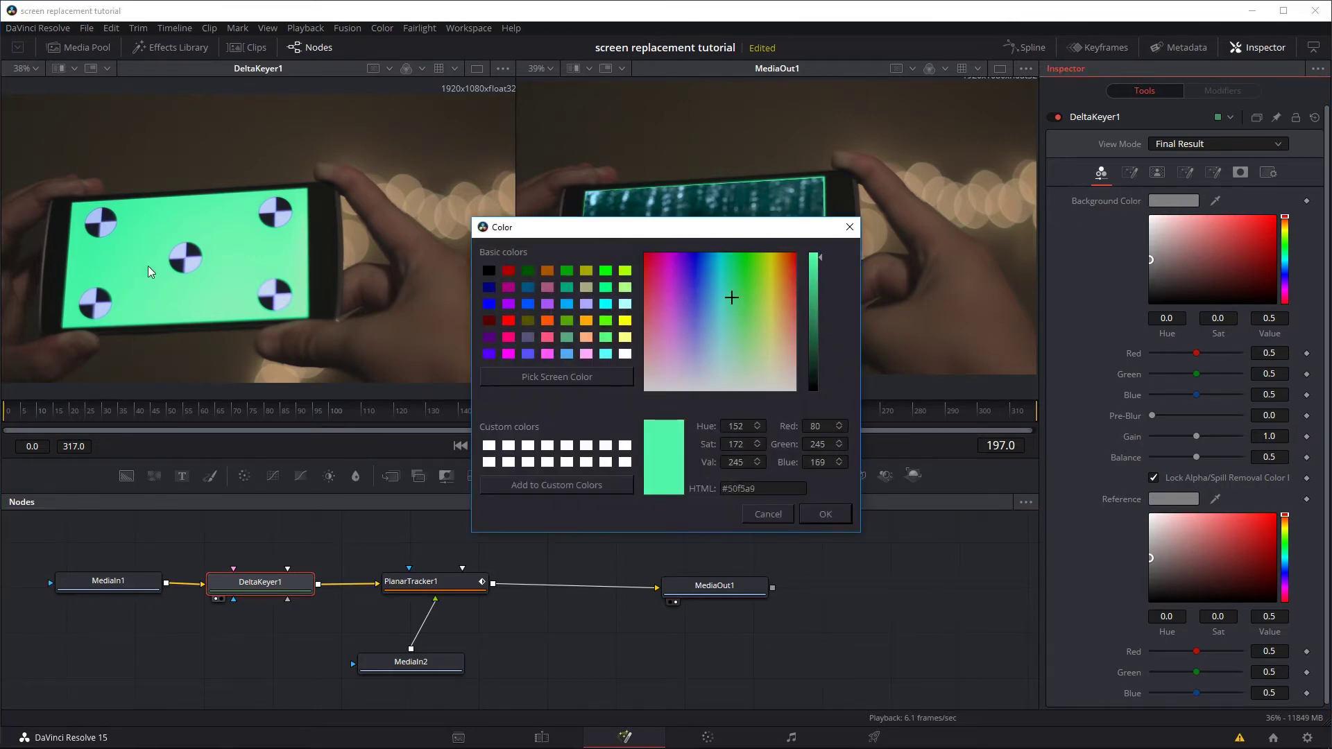
{"action": "left_click", "coordinate": [835, 513]}
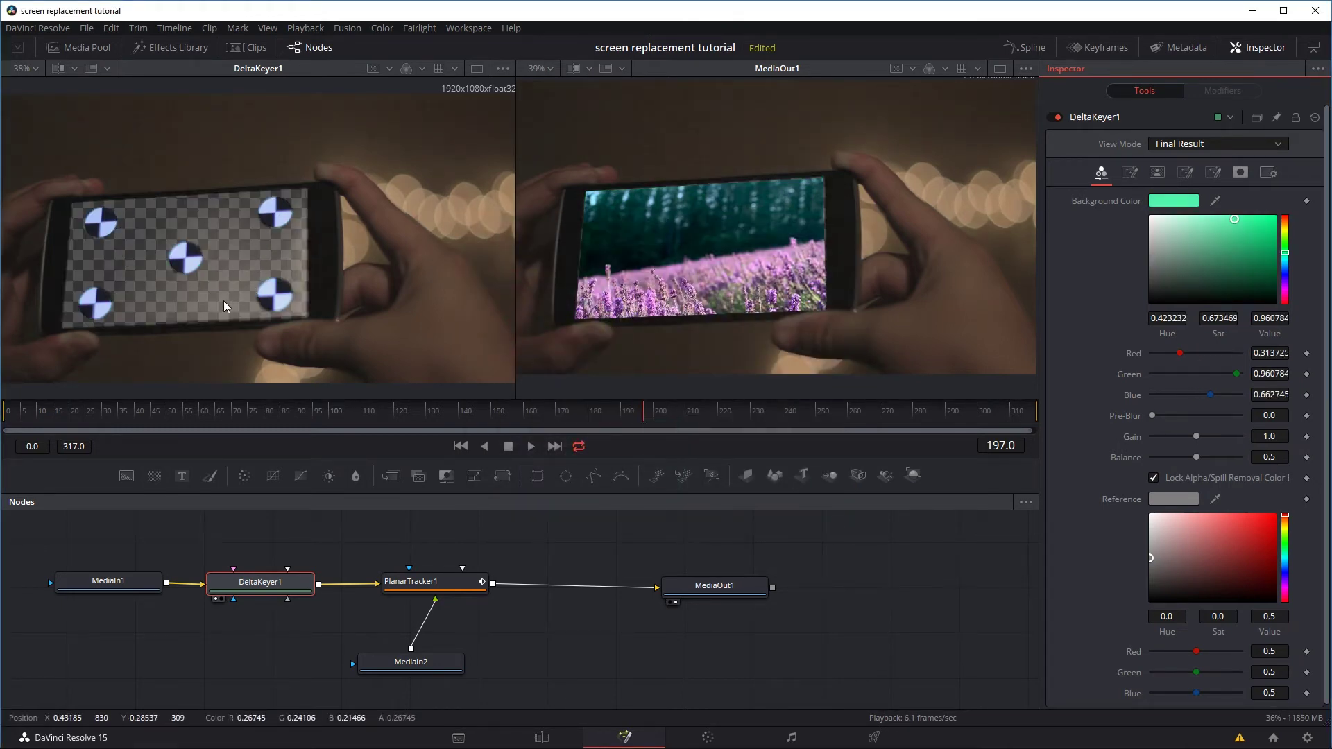
Set PlanarTracker1's merge mode to BG over FG so the keyed phone footage lies over the inserted clip
{"action": "left_click", "coordinate": [446, 589]}
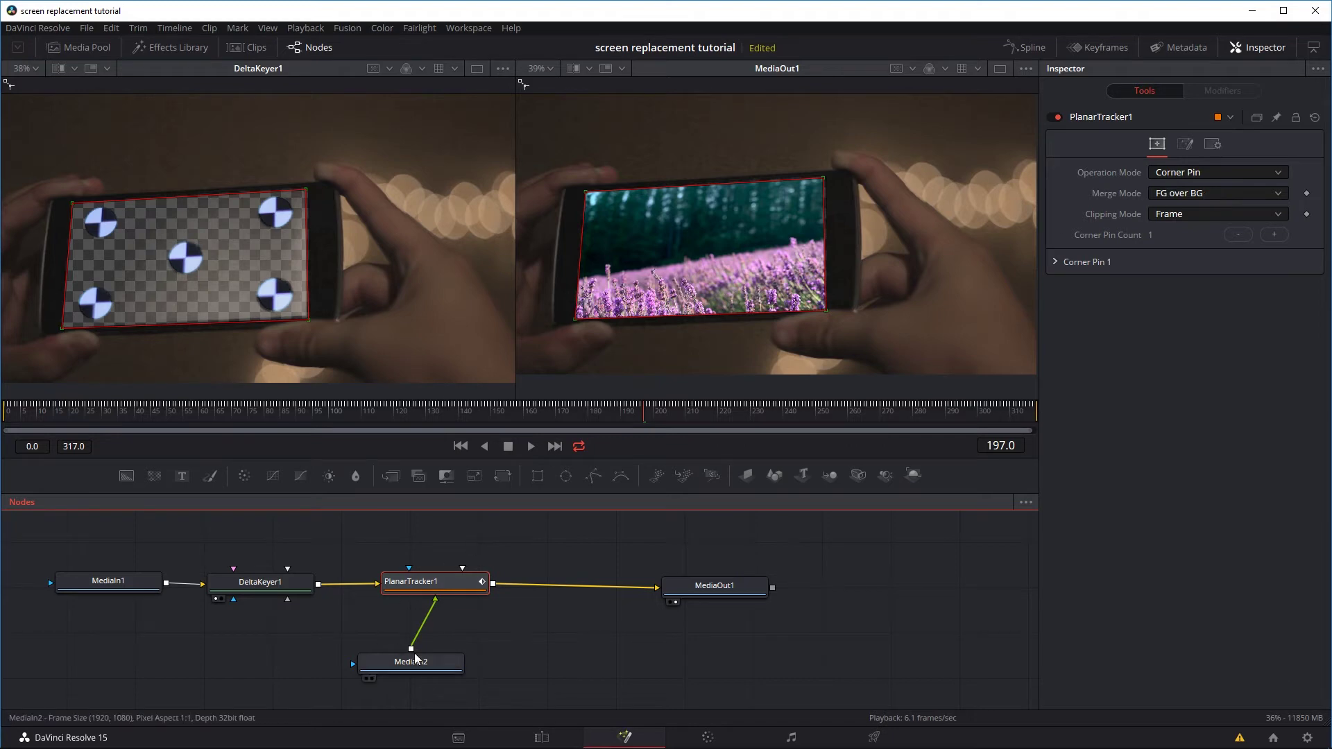
{"action": "left_click_drag", "start_coordinate": [419, 665], "coordinate": [426, 672]}
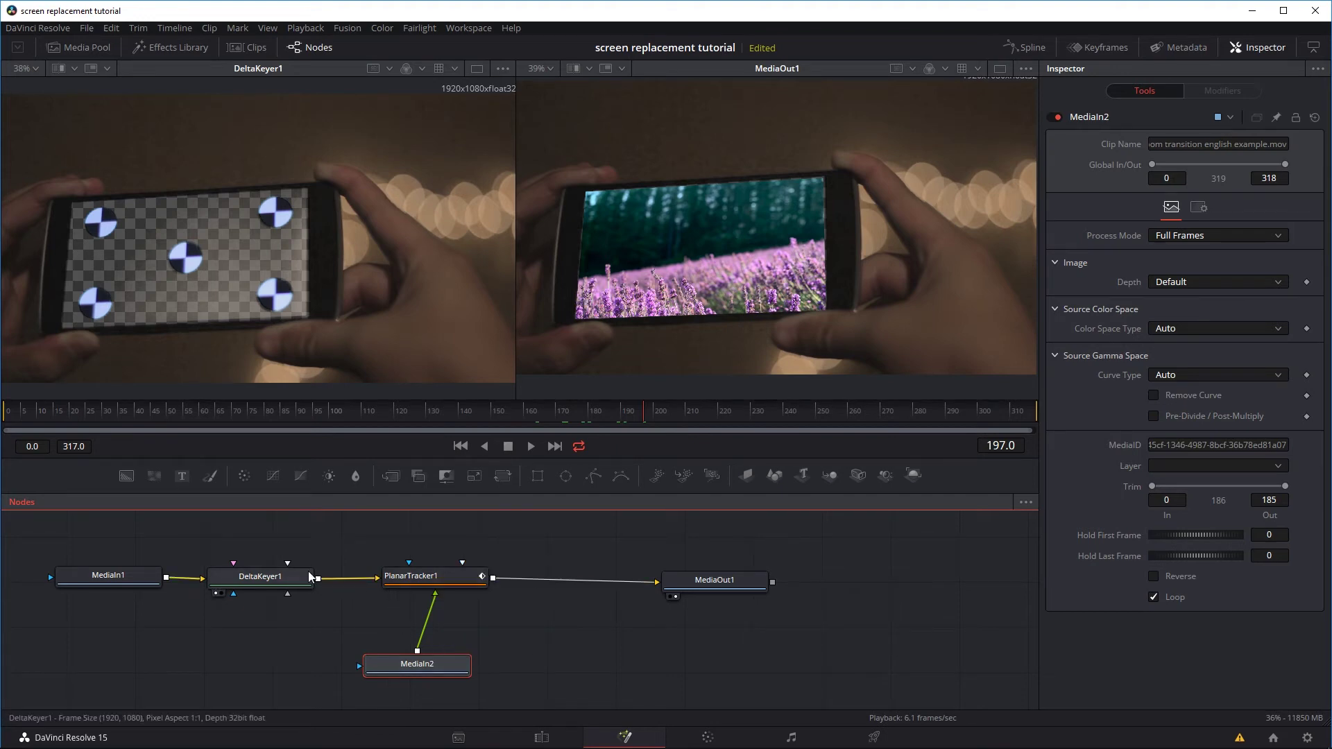
{"action": "left_click", "coordinate": [119, 579]}
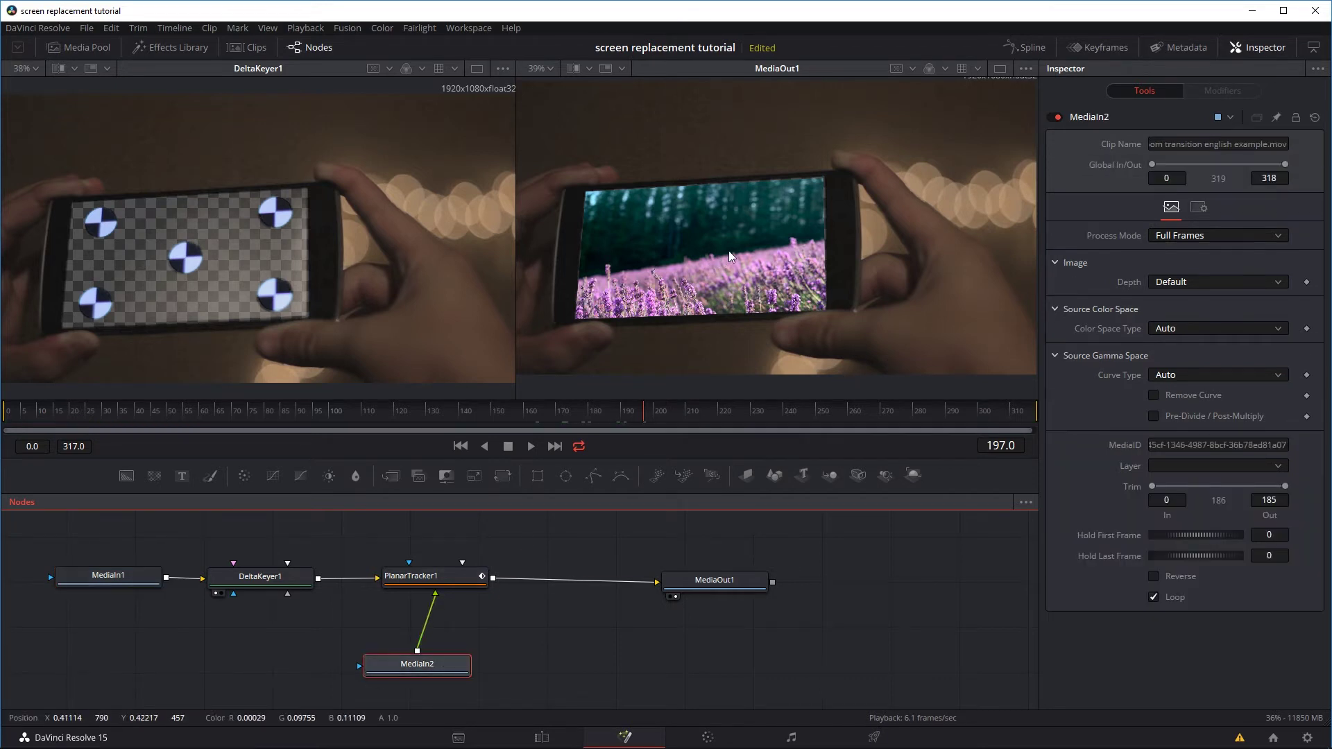
{"action": "left_click", "coordinate": [416, 576]}
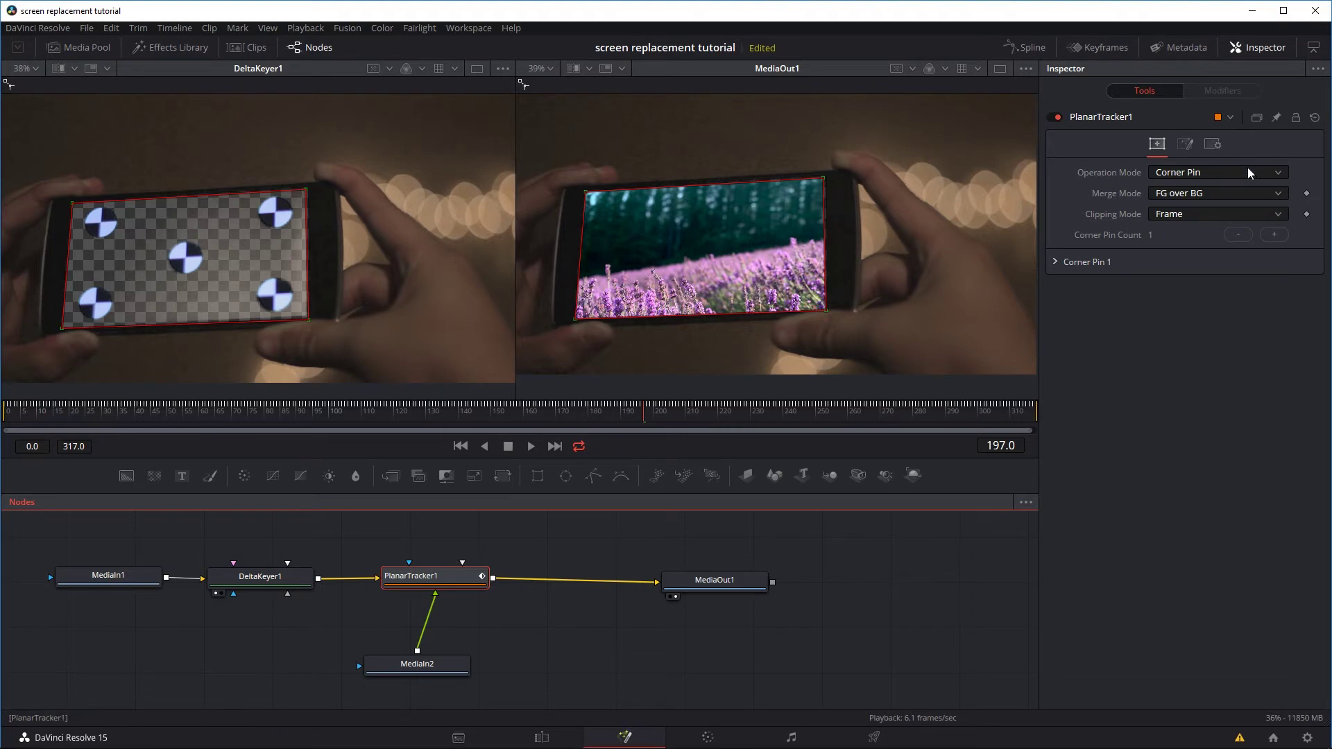
{"action": "left_click", "coordinate": [1218, 193]}
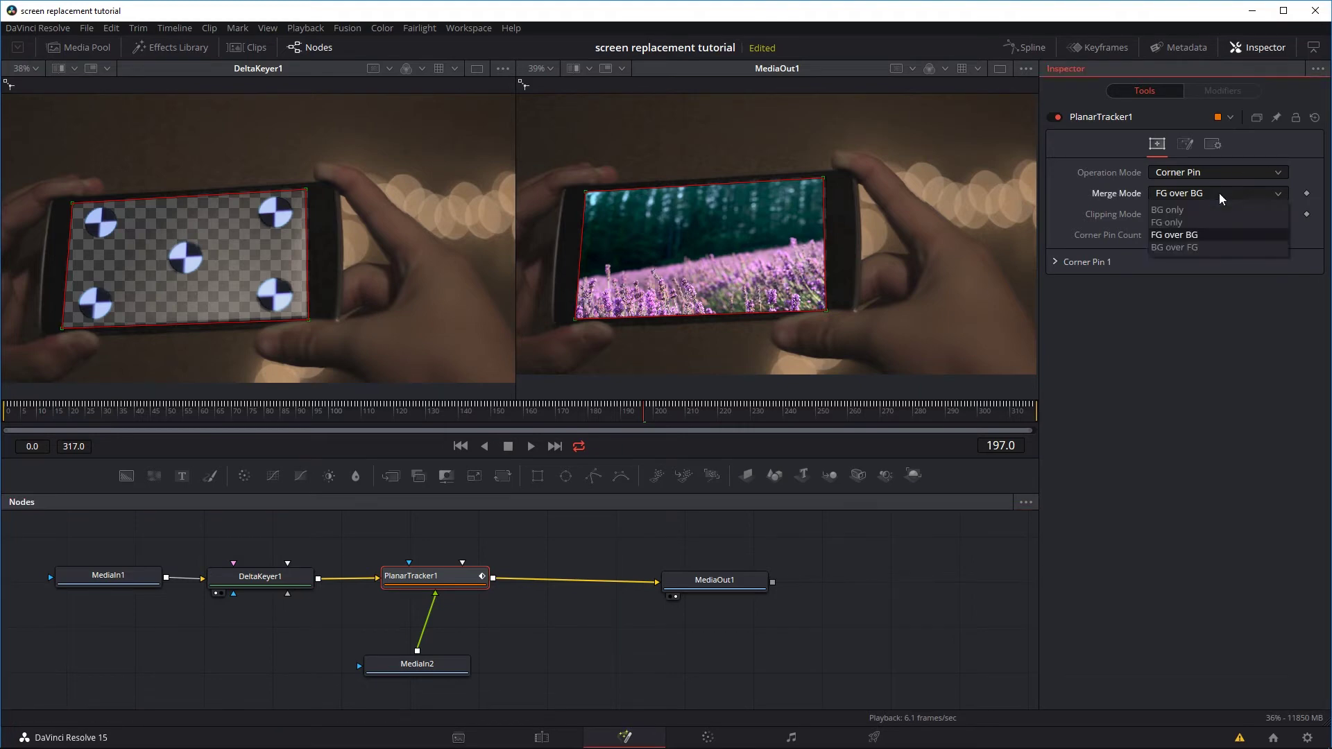
{"action": "left_click", "coordinate": [1211, 249]}
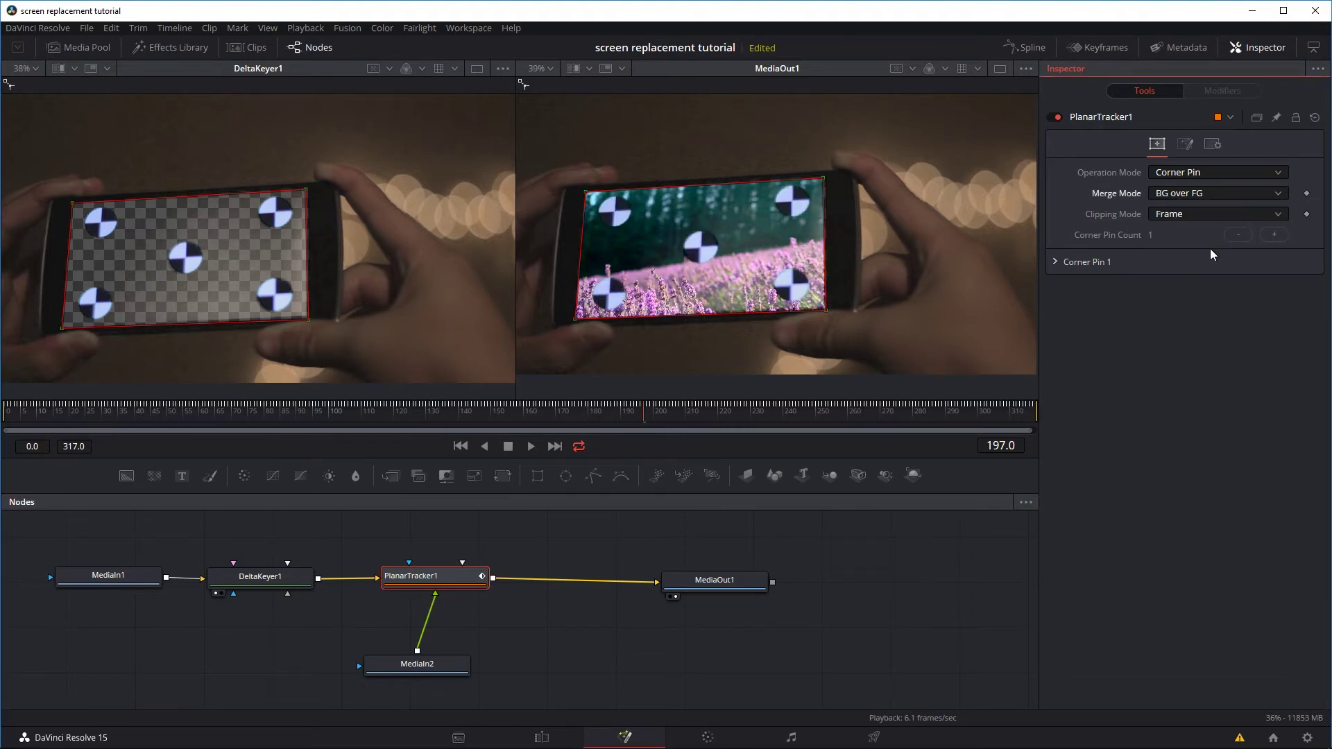
Play the MediaOut1 composite beside the keyed footage to check the inserted clip behind the tracking markers
{"action": "left_click", "coordinate": [147, 579]}
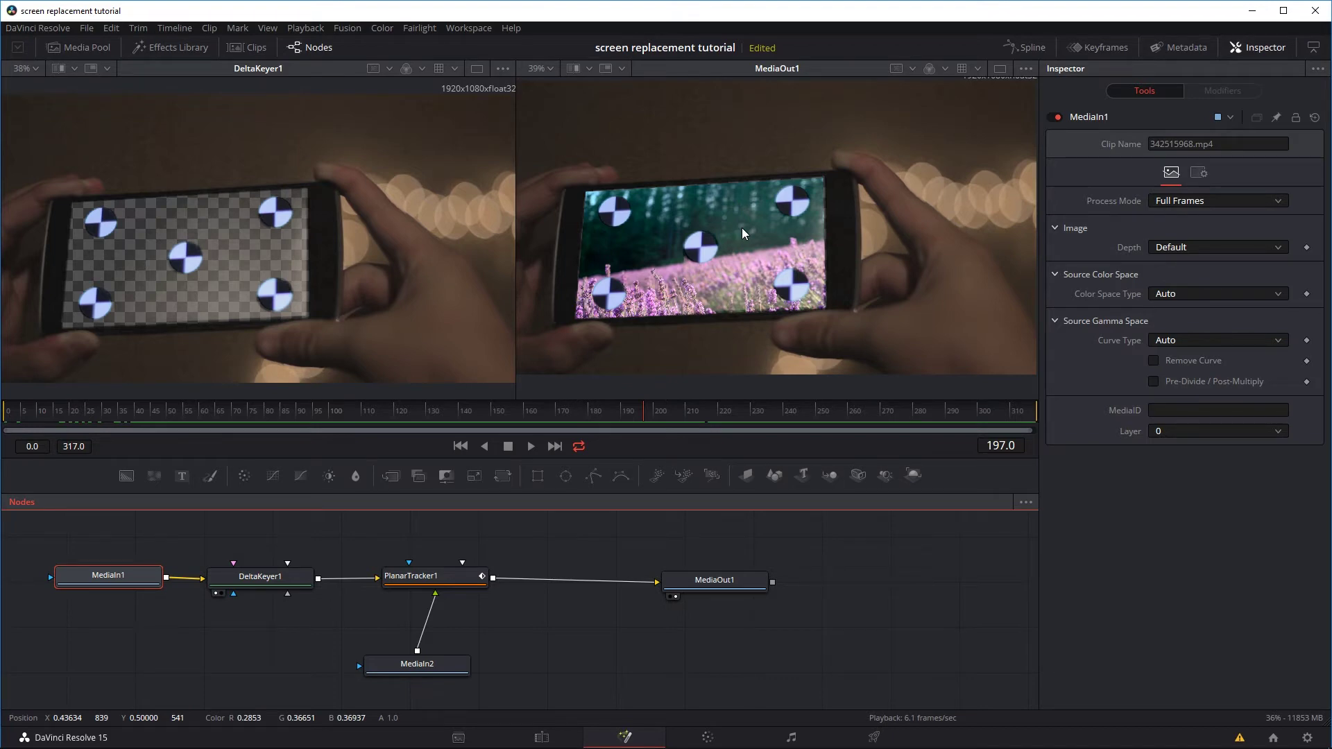
{"action": "key", "text": "space"}
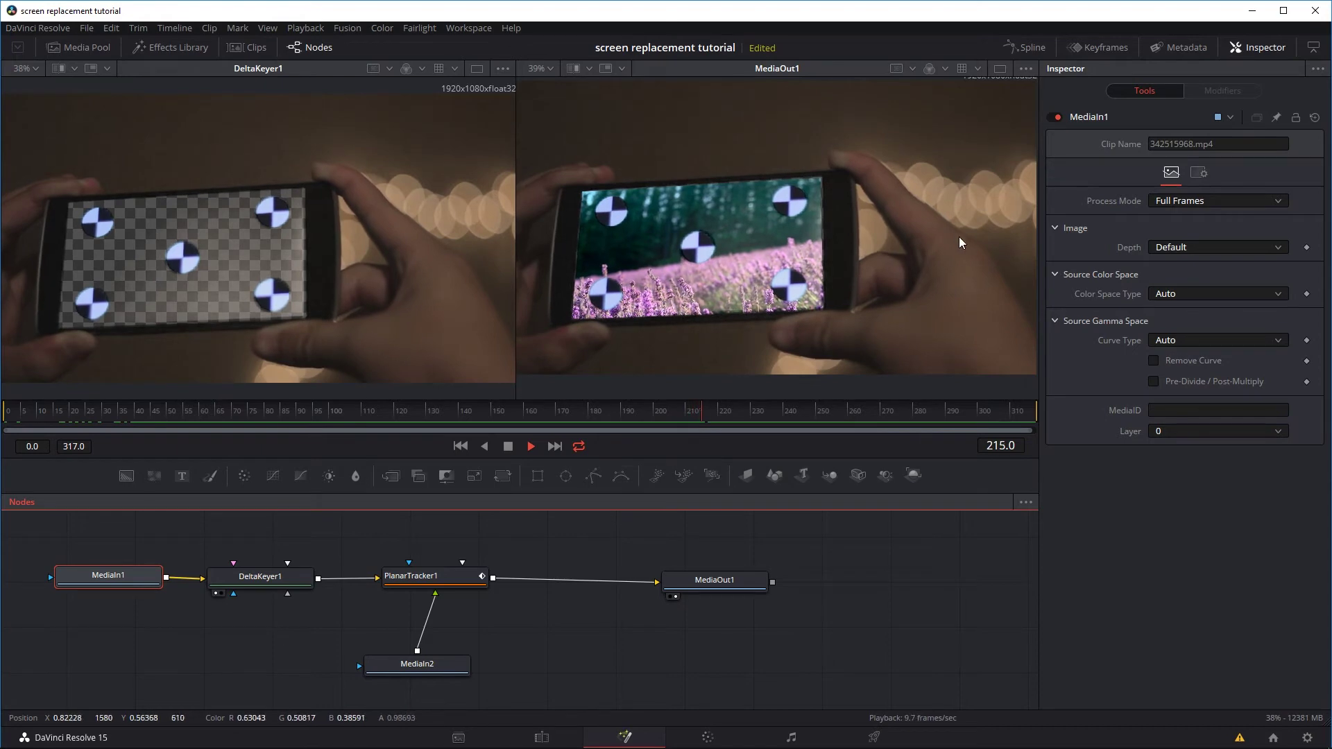
{"action": "key", "text": "space"}
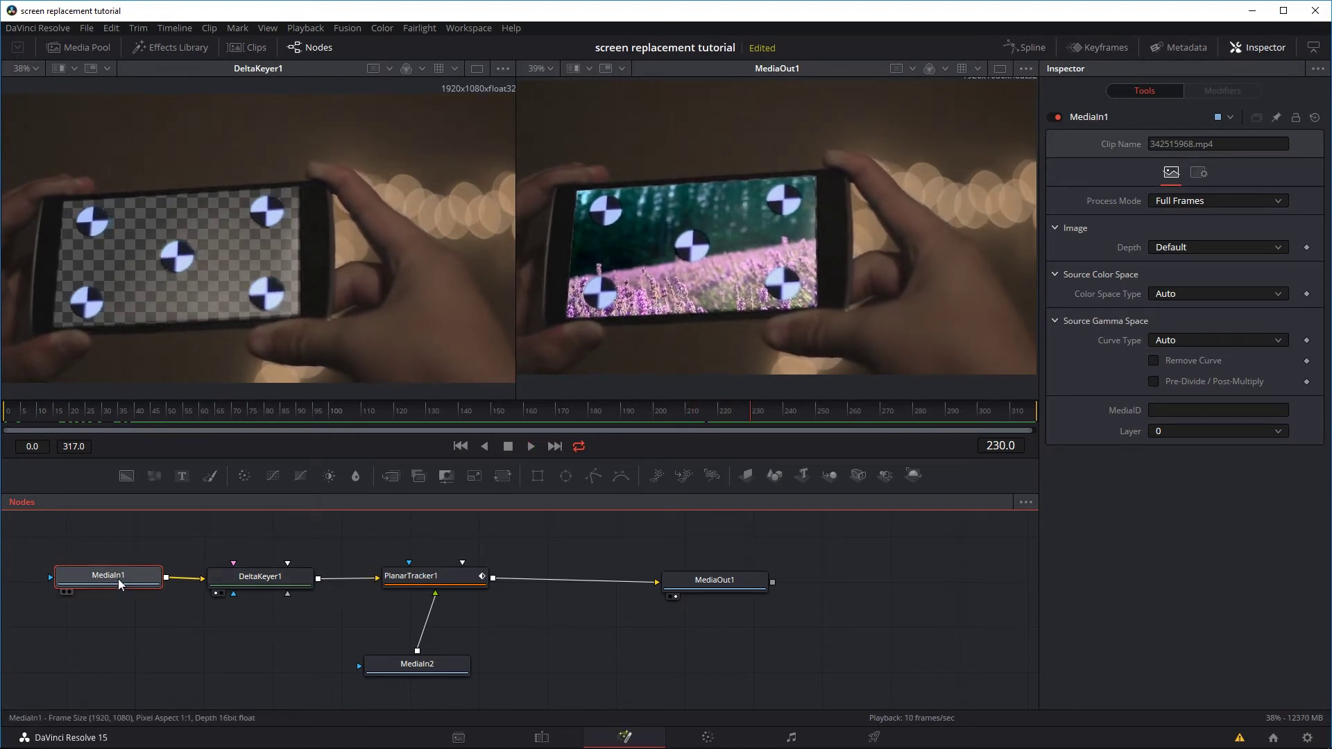
Display the original MediaIn1 beside the DeltaKeyer1 output and play both to compare the green screen with the keyed footage
{"action": "key", "text": "1"}
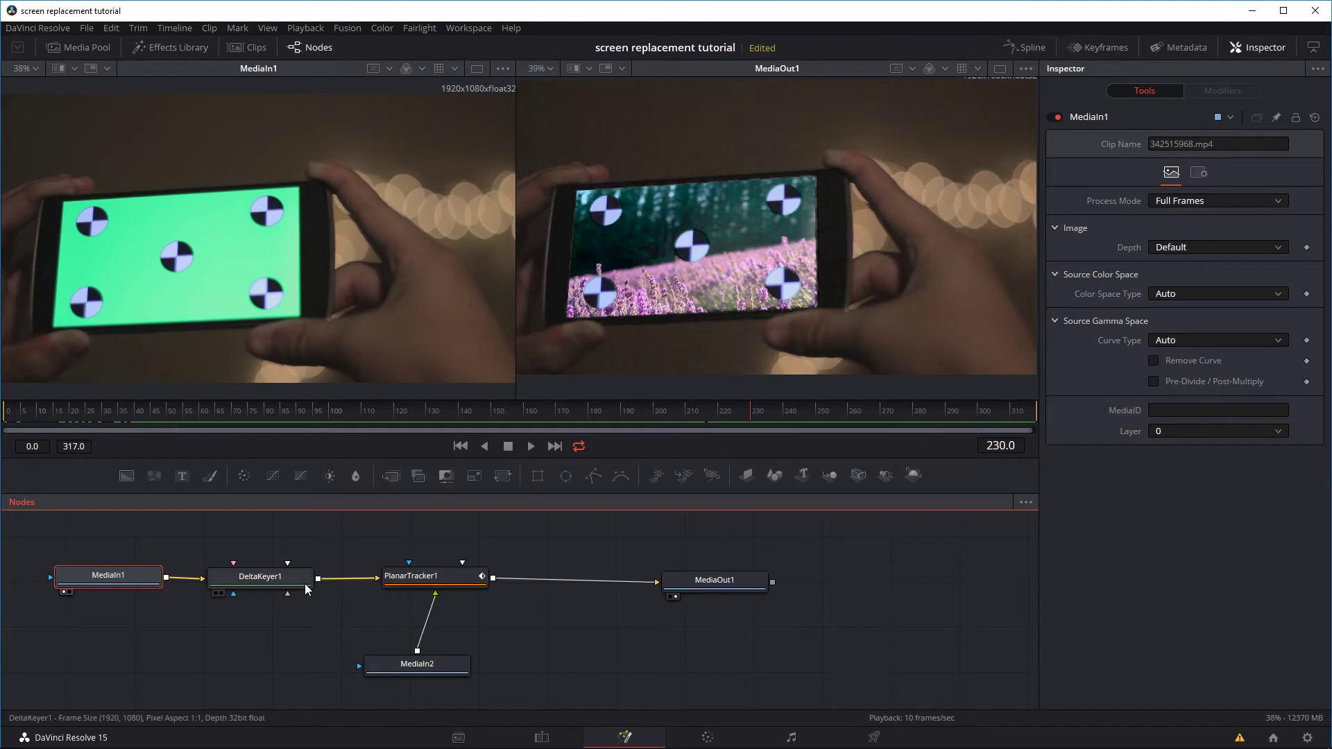
{"action": "left_click", "coordinate": [408, 574]}
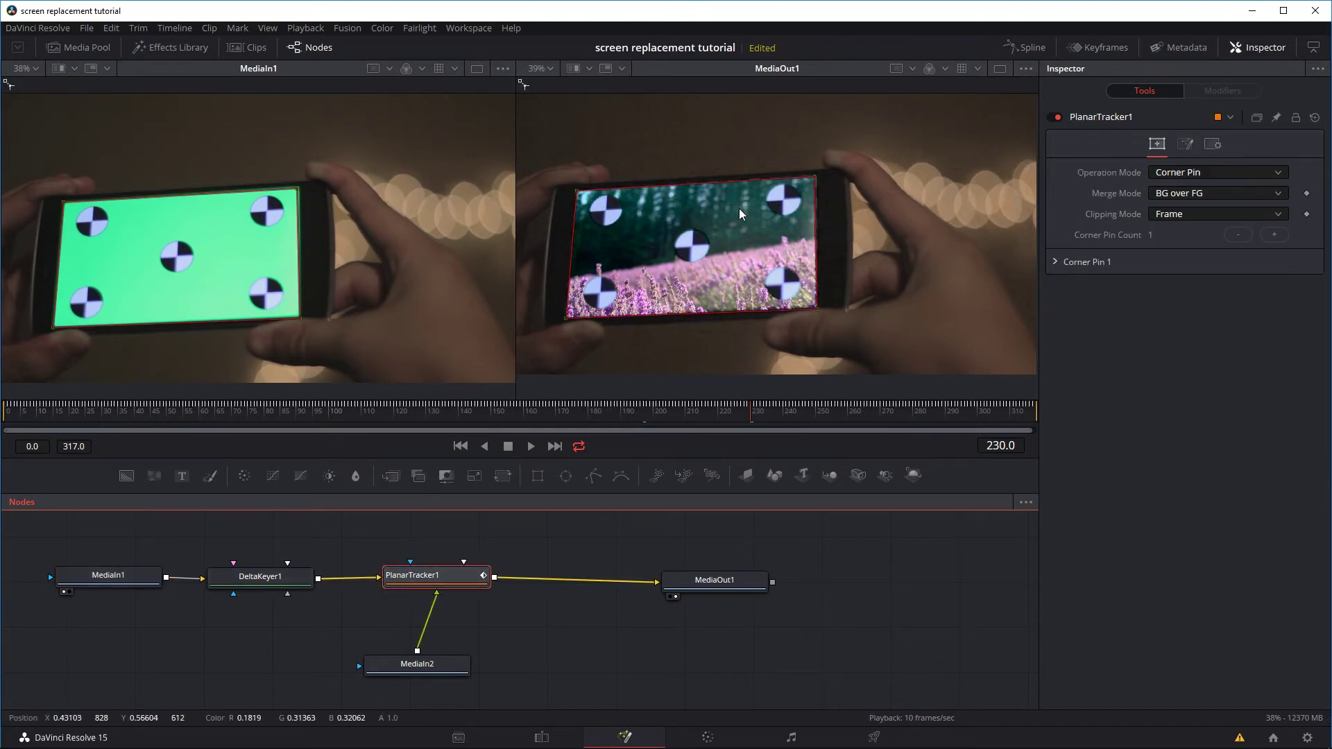
{"action": "key", "text": "2"}
{"action": "left_click", "coordinate": [246, 577]}
{"action": "key", "text": "2"}
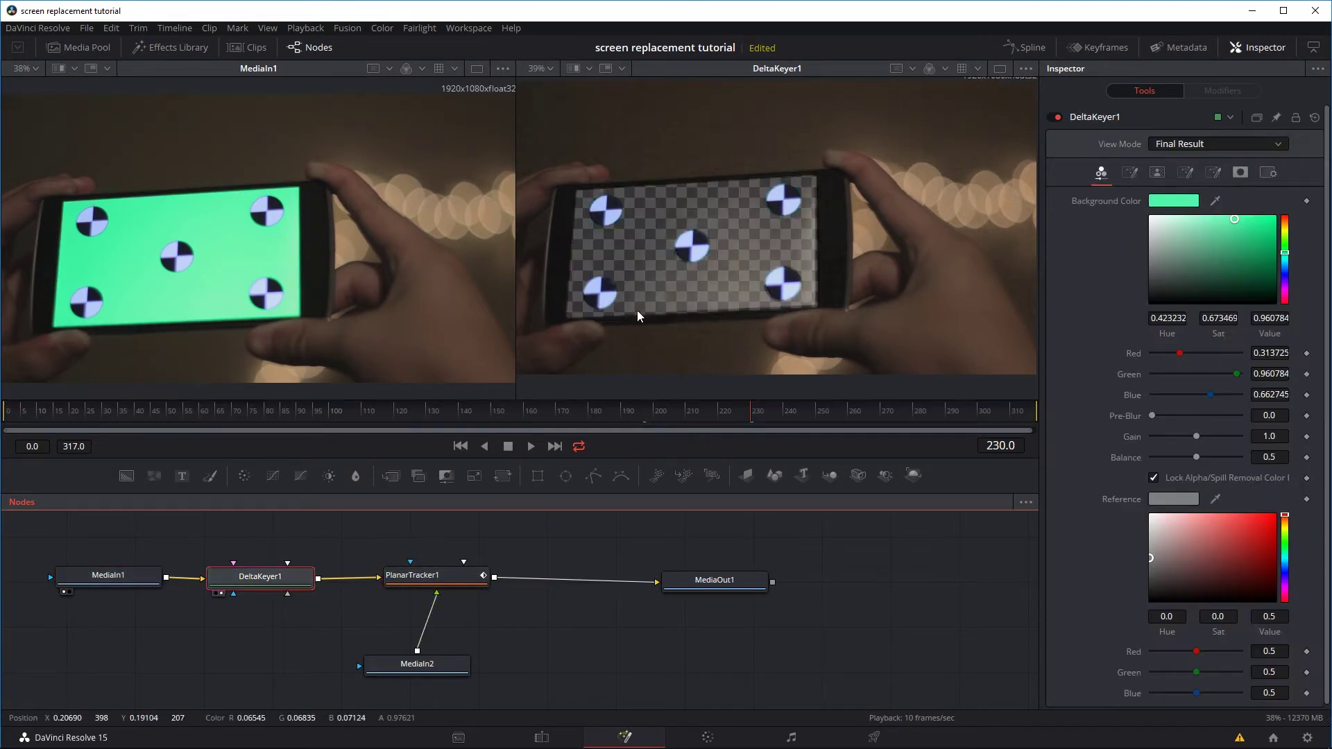
{"action": "key", "text": "space"}
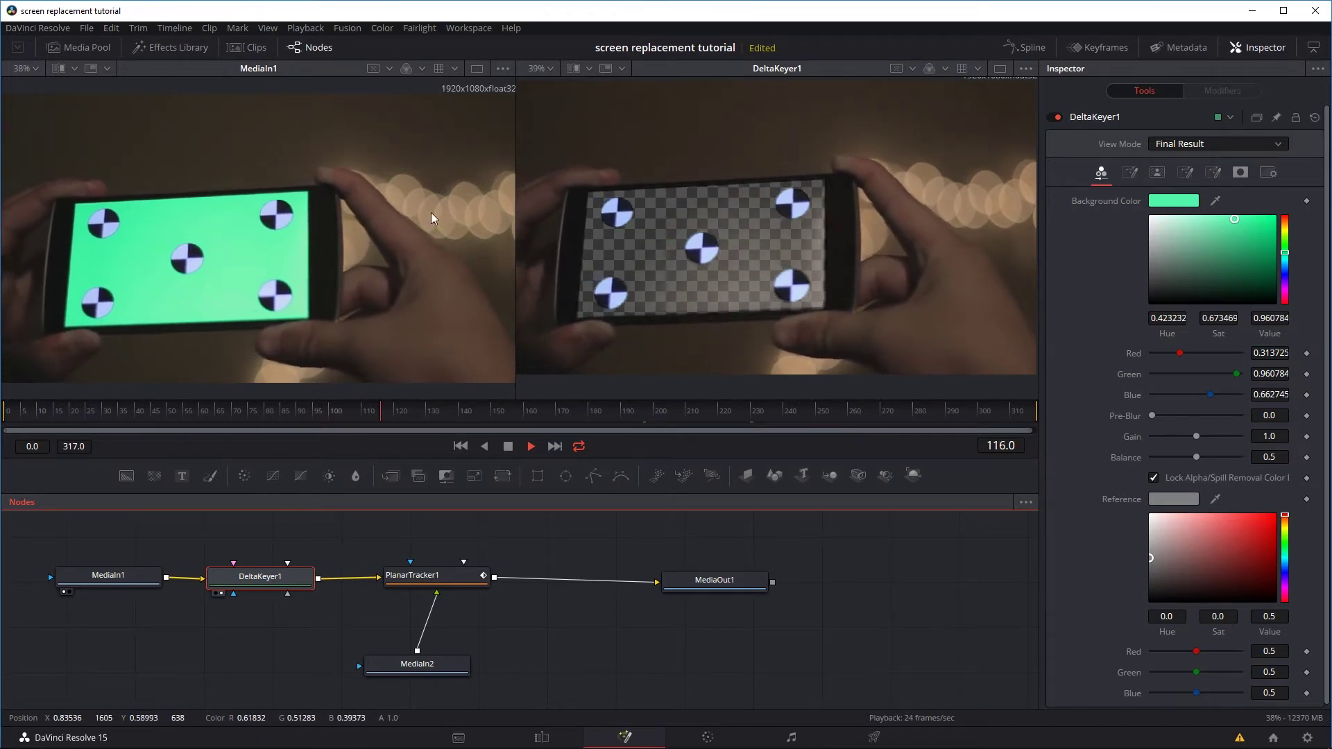
{"action": "key", "text": "space"}
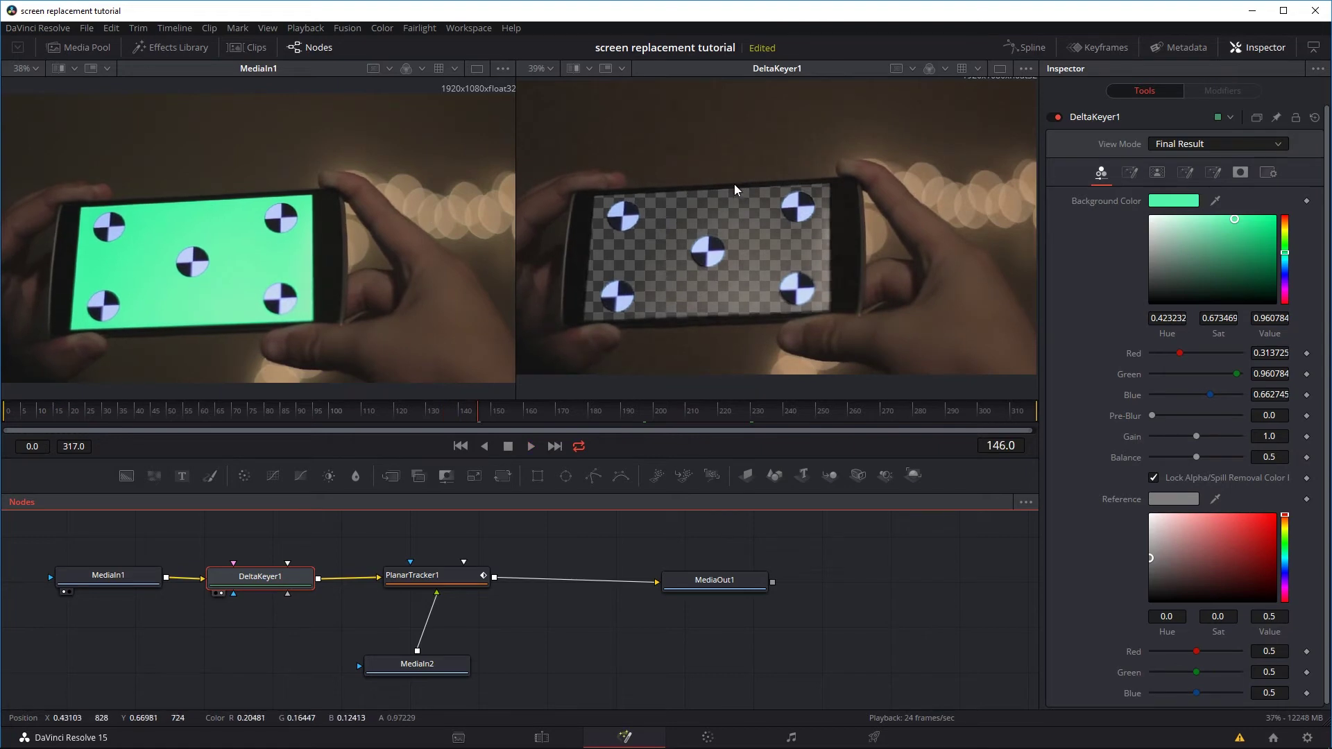
Delete the DeltaKeyer1 node so that MediaIn1 feeds PlanarTracker1 directly
{"action": "left_click", "coordinate": [471, 575]}
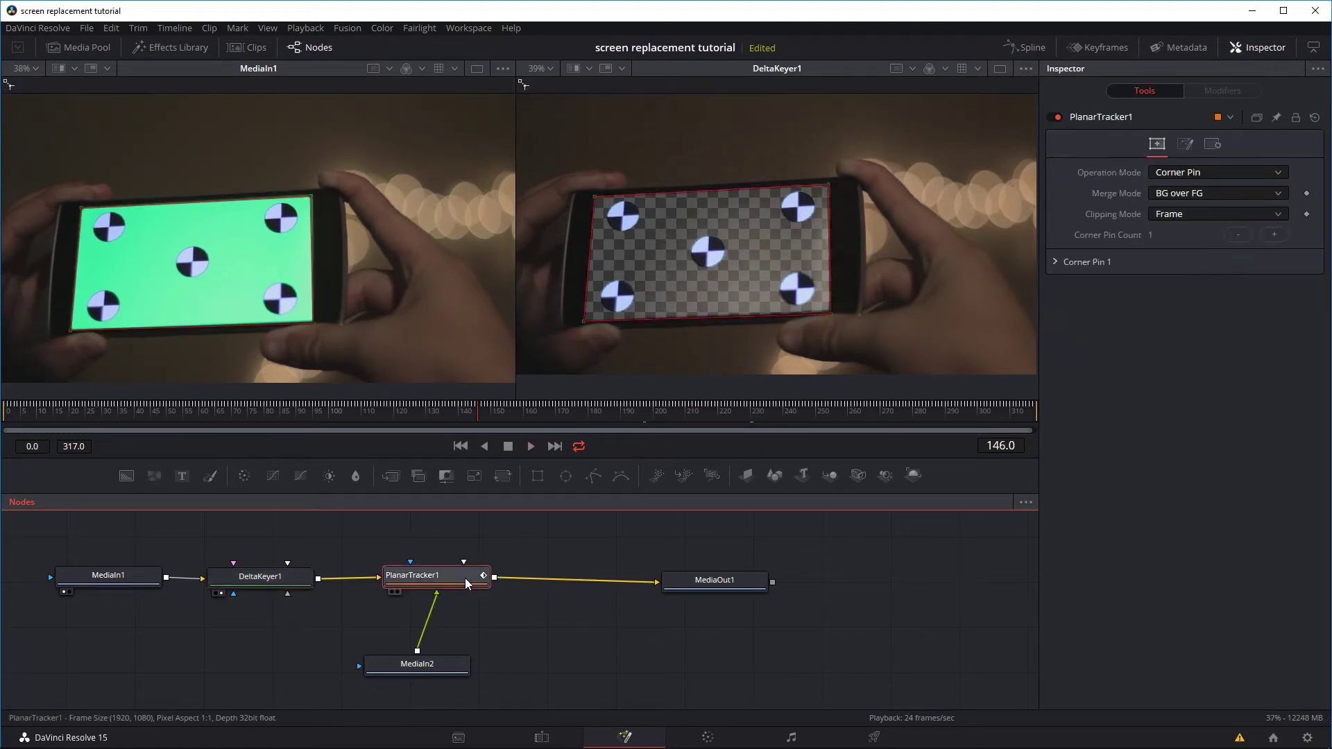
{"action": "left_click", "coordinate": [438, 666]}
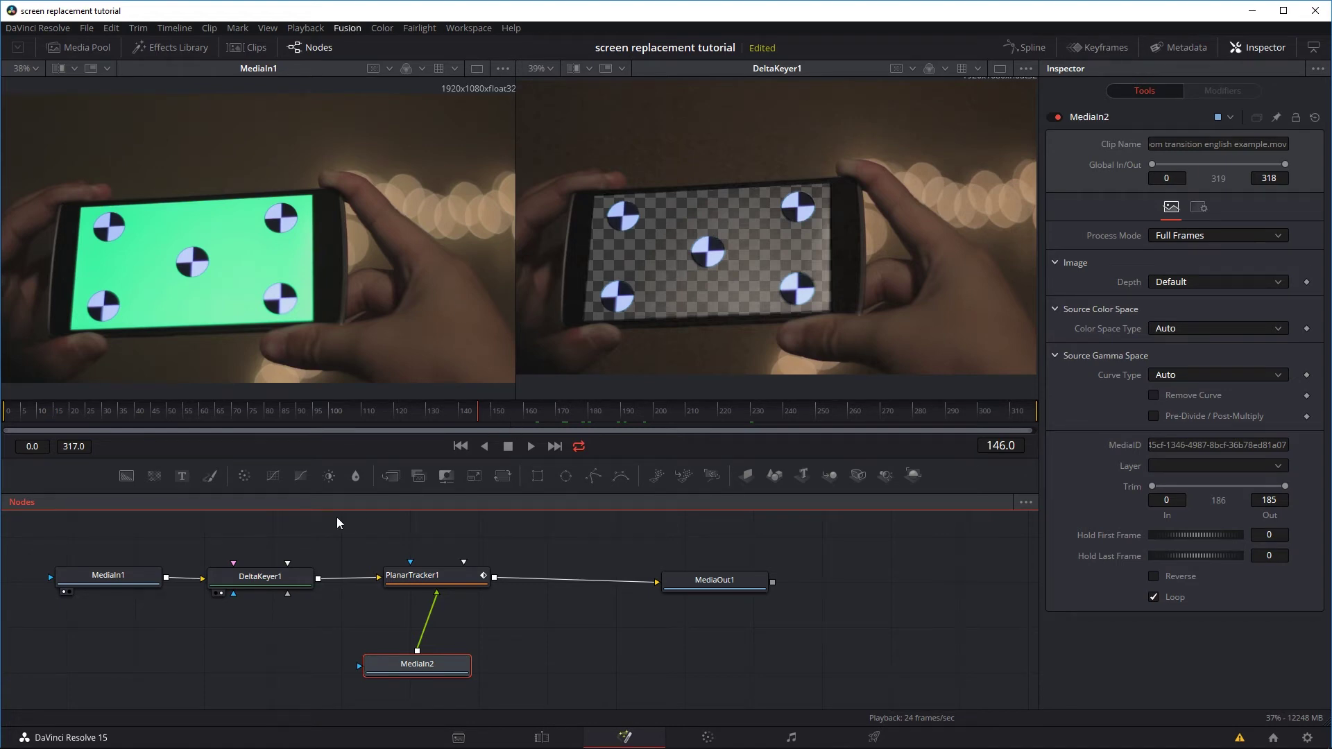
{"action": "left_click", "coordinate": [274, 587]}
{"action": "key", "text": "Delete"}
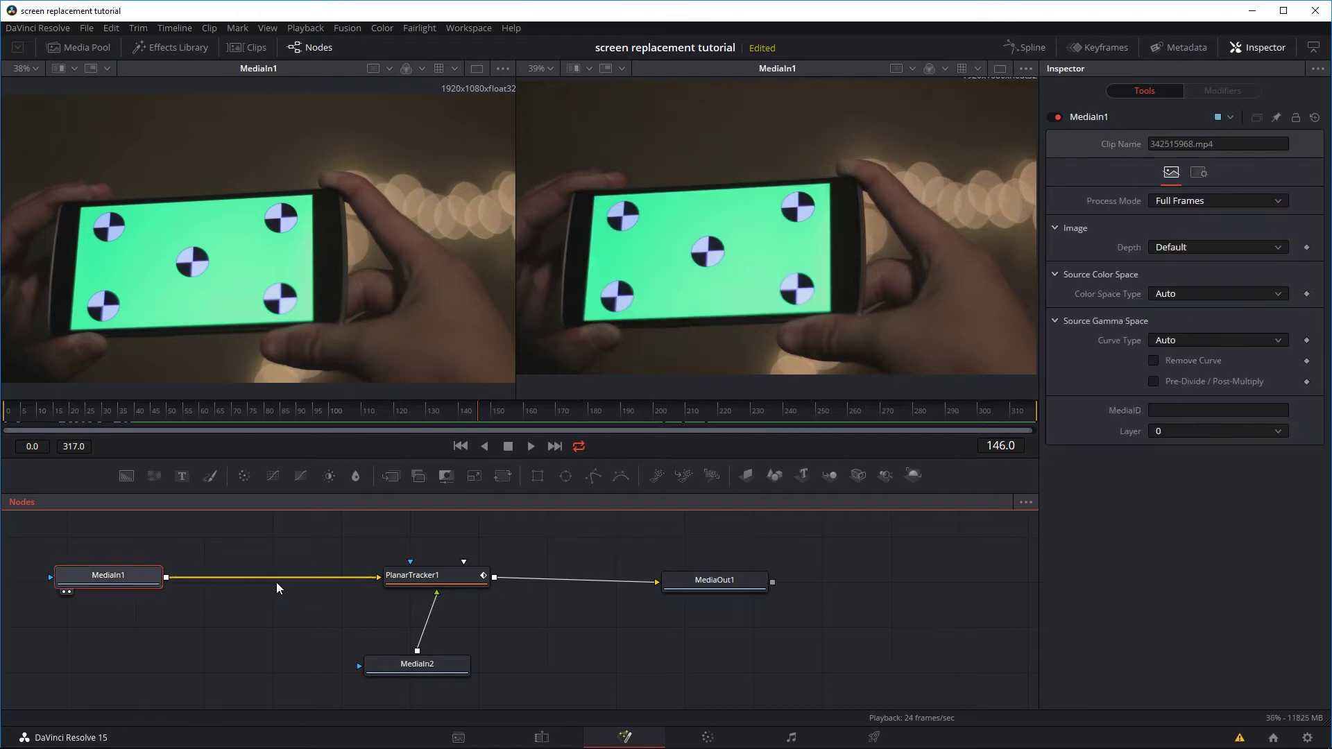
Set PlanarTracker1's merge mode to FG over BG so the inserted clip covers the phone footage
{"action": "left_click", "coordinate": [414, 576]}
{"action": "left_click", "coordinate": [1172, 194]}
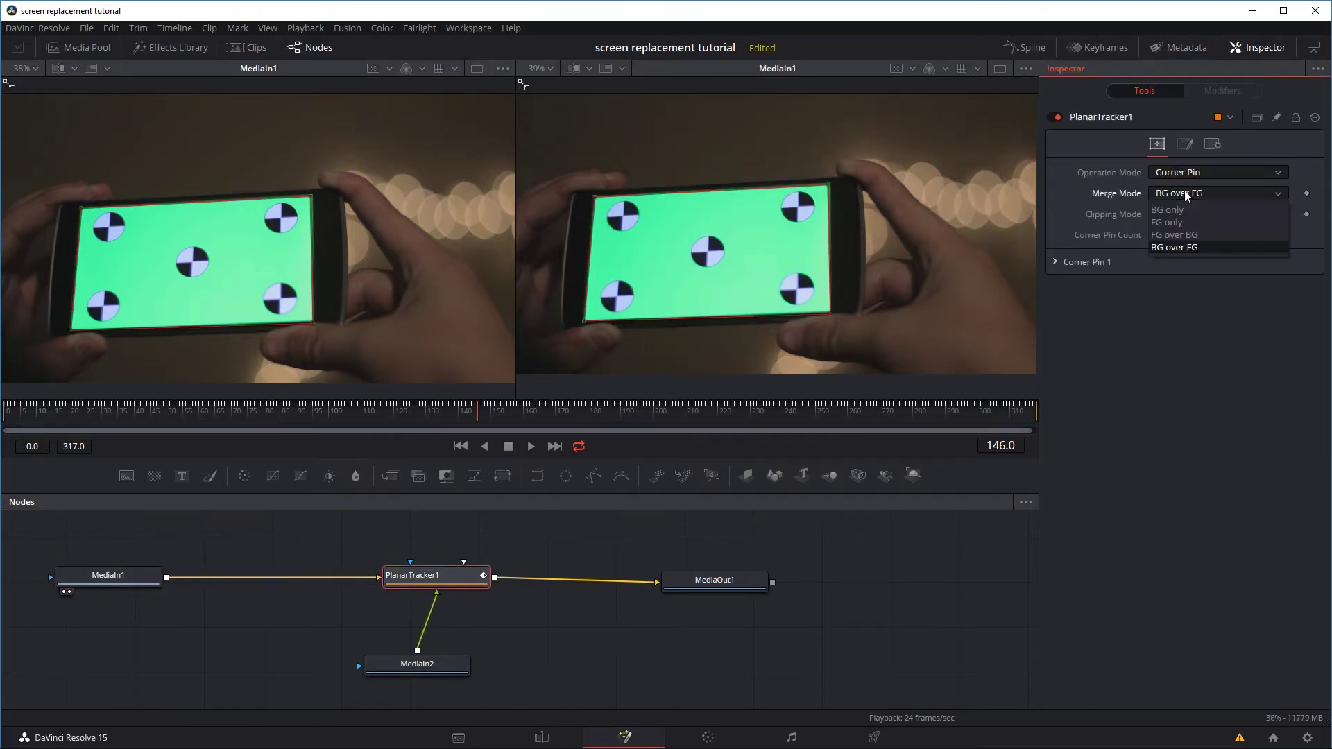
{"action": "left_click", "coordinate": [1184, 235]}
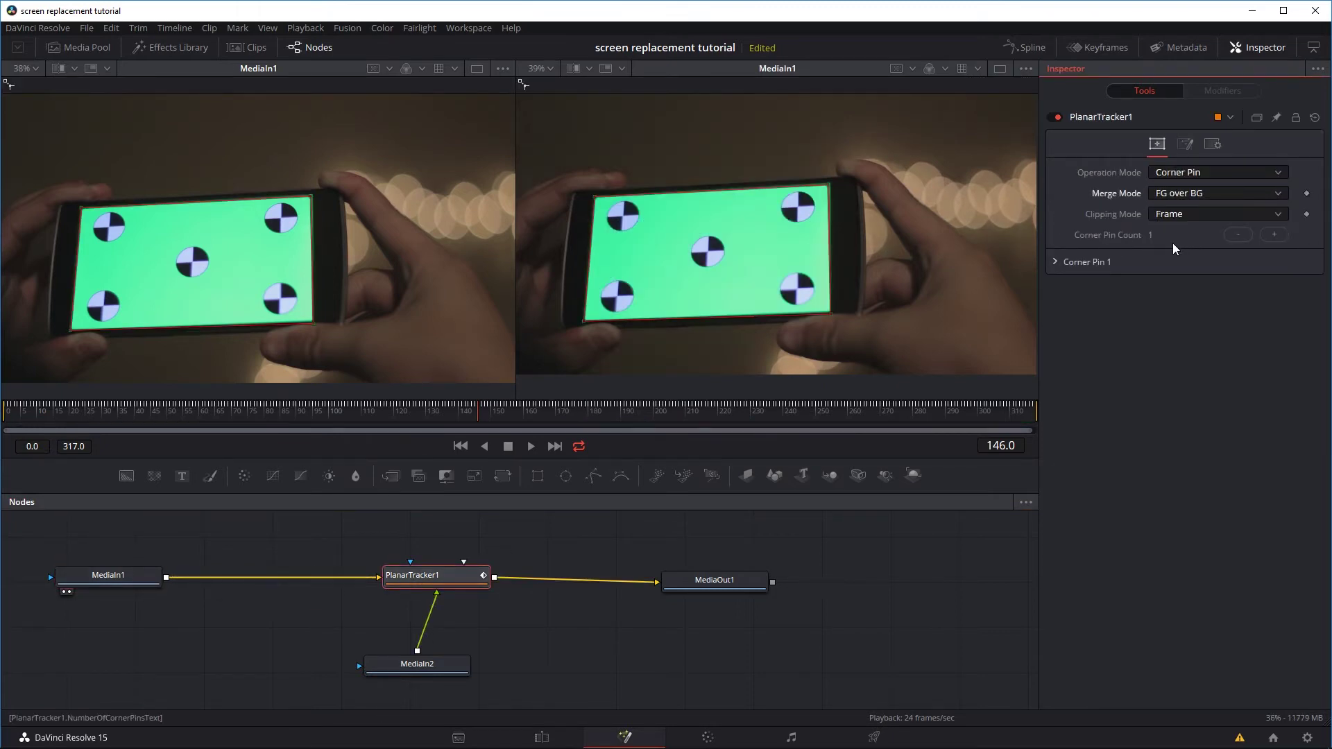
View PlanarTracker1's output beside MediaIn1 and align the upper-right corner pin with the corner of the phone's green screen
{"action": "left_click", "coordinate": [451, 664]}
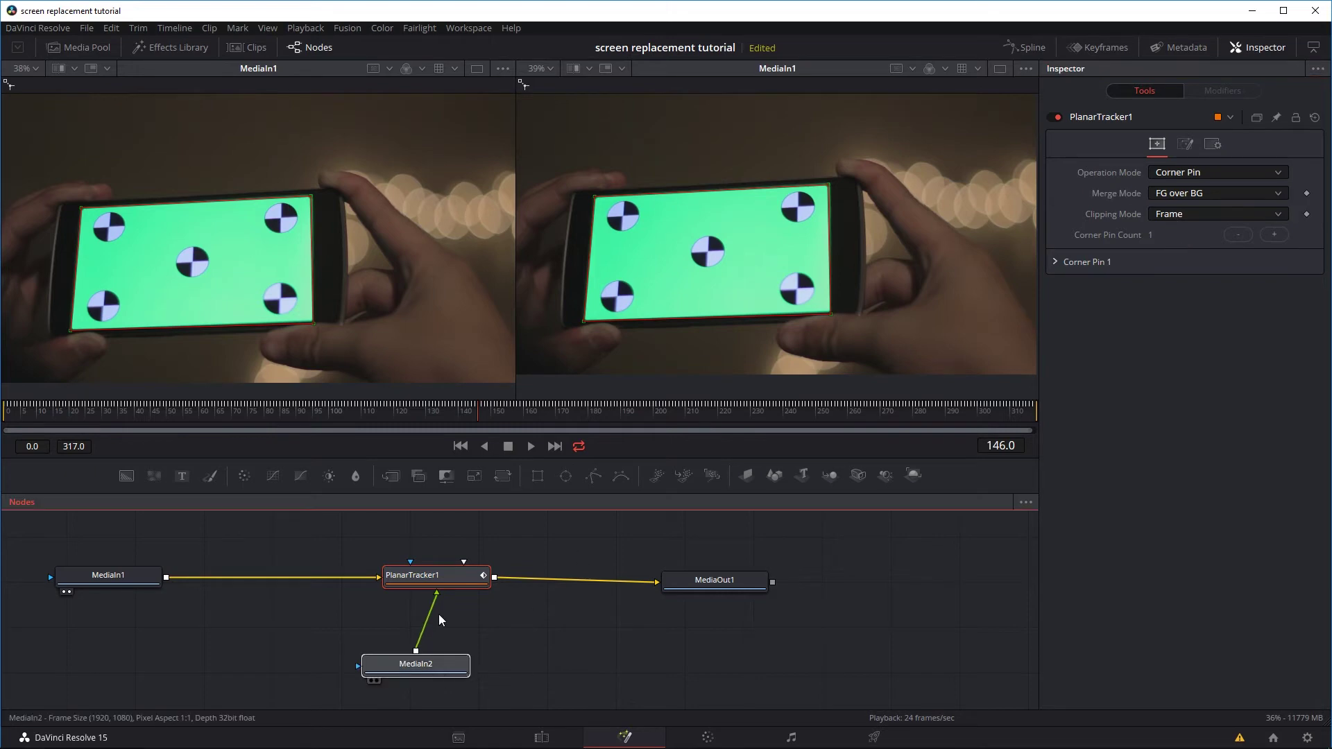
{"action": "left_click", "coordinate": [443, 578]}
{"action": "key", "text": "2"}
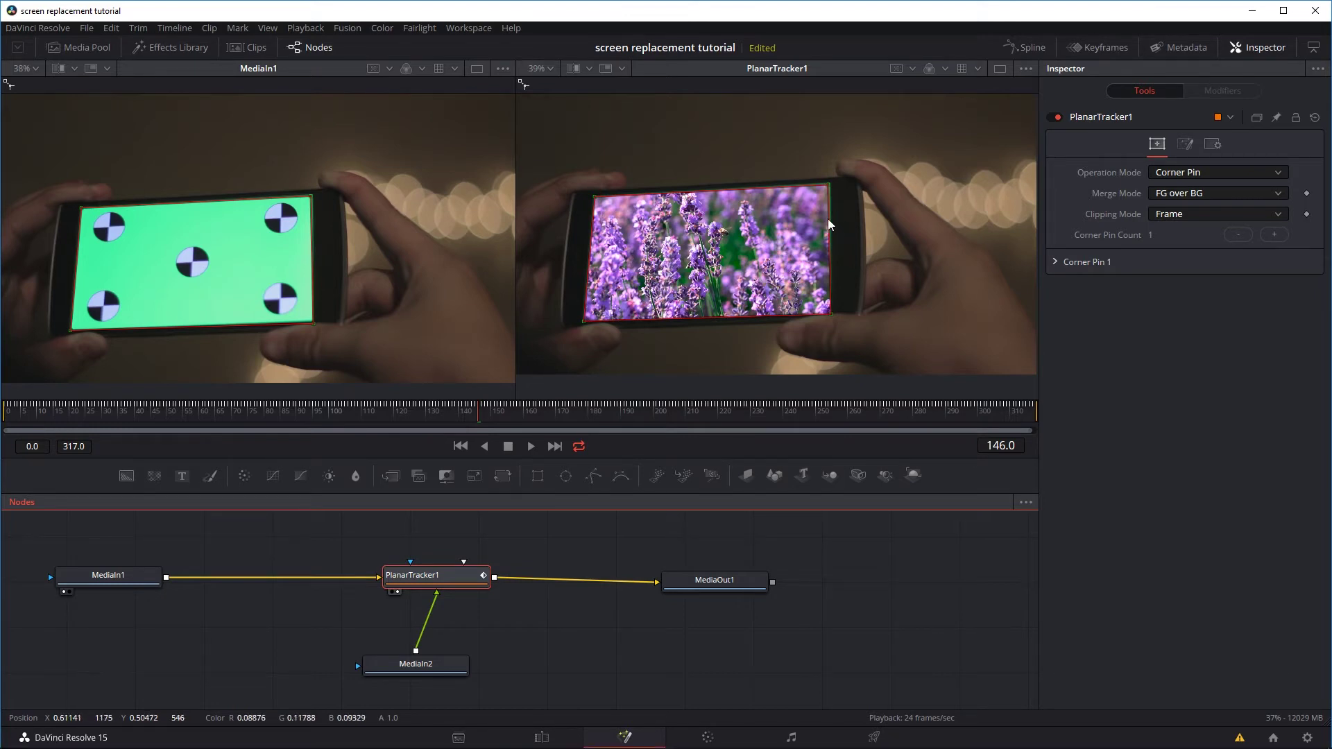
{"action": "scroll", "coordinate": [816, 232], "scroll_direction": "up", "scroll_amount": 2}
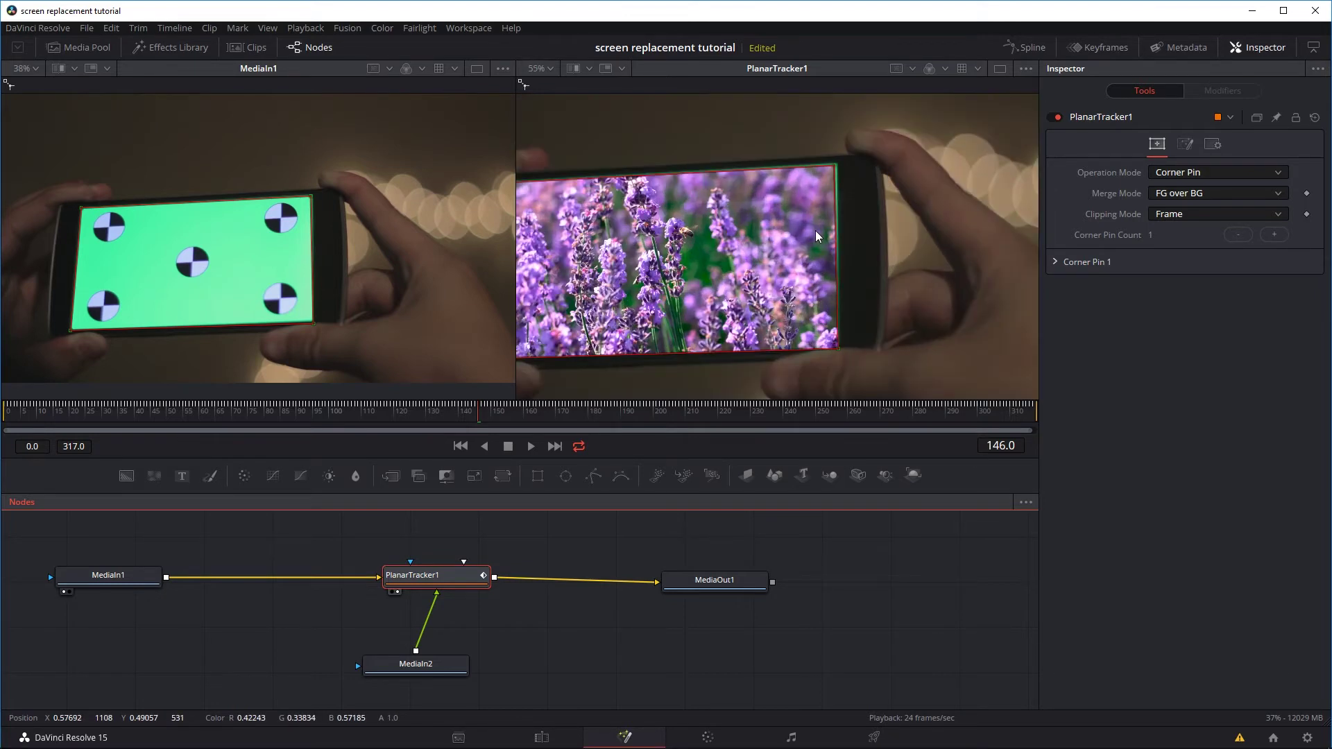
{"action": "scroll", "coordinate": [815, 231], "scroll_direction": "up", "scroll_amount": 2}
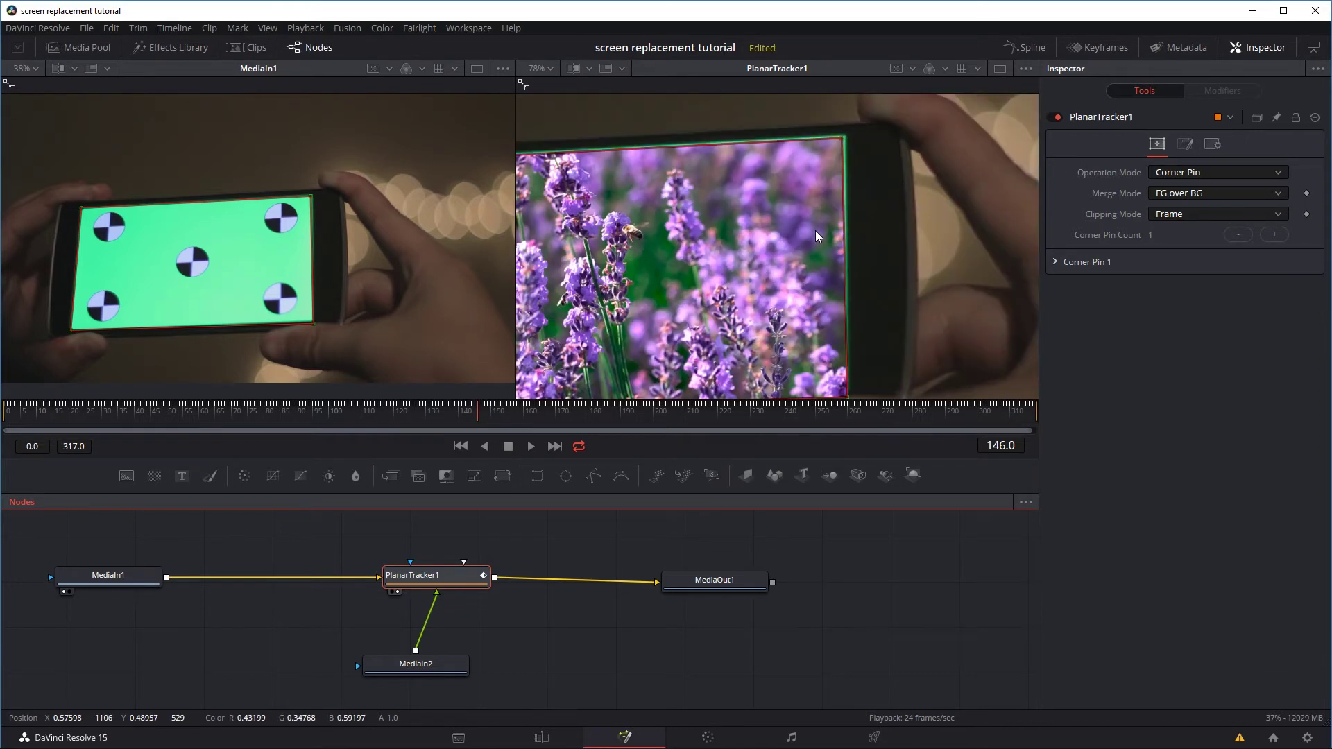
{"action": "left_click_drag", "start_coordinate": [843, 139], "coordinate": [847, 135]}
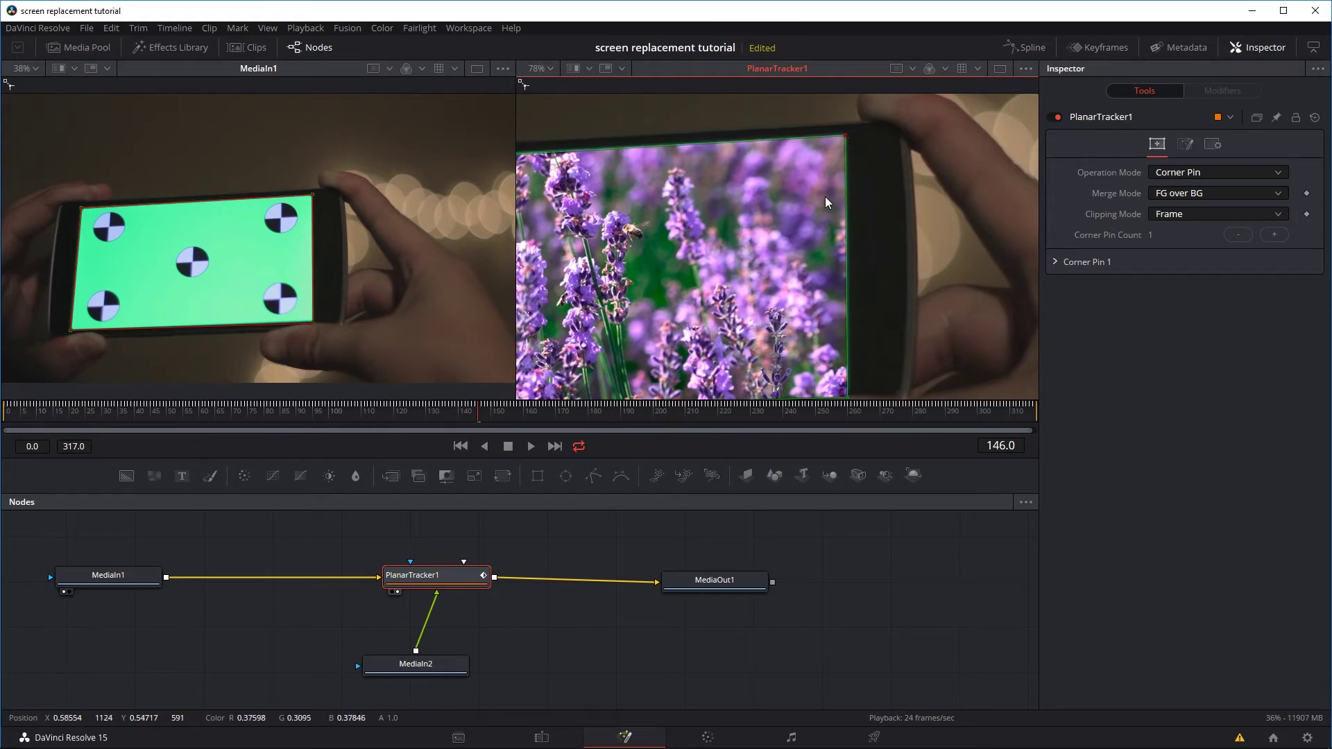
Fine-tune the lower-right corner pin to fit the phone screen's corner, checking the edge with the tracker overlay hidden
{"action": "left_click_drag", "start_coordinate": [826, 197], "coordinate": [797, 163]}
{"action": "left_click_drag", "start_coordinate": [849, 297], "coordinate": [877, 301]}
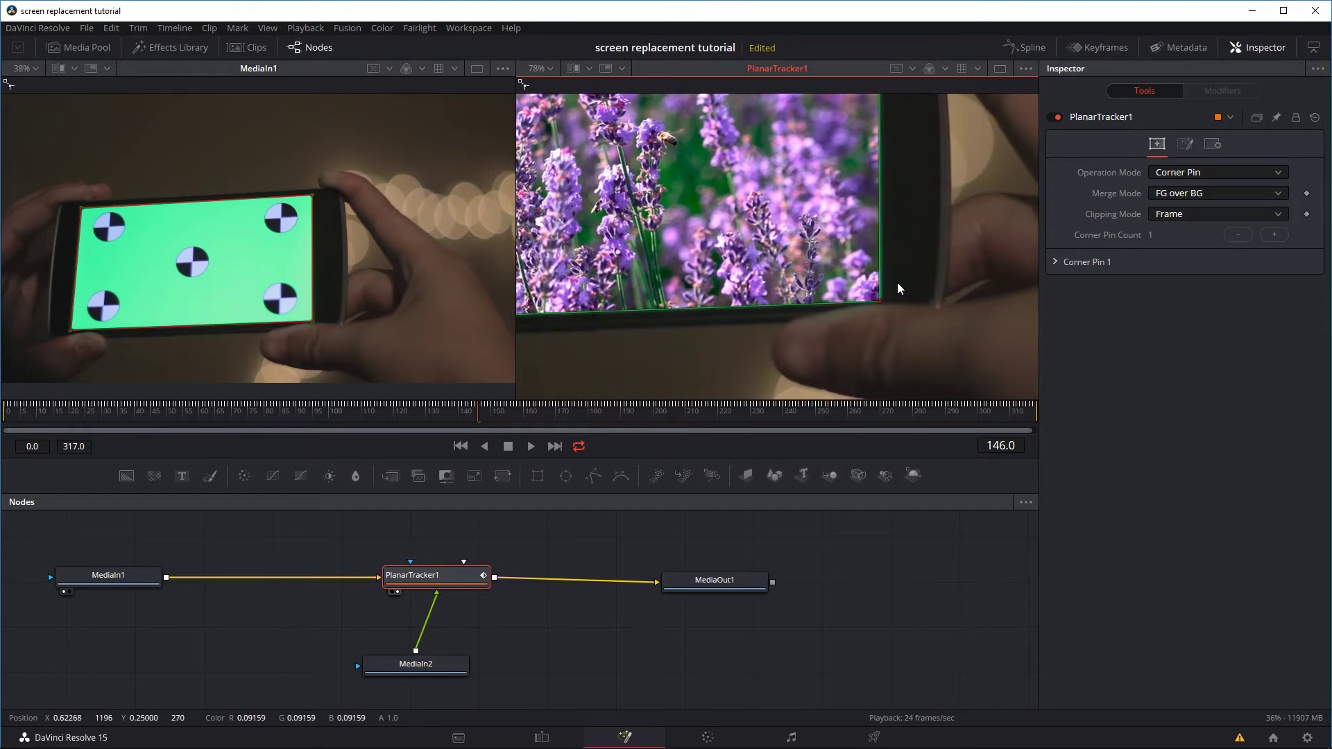
{"action": "left_click", "coordinate": [697, 589]}
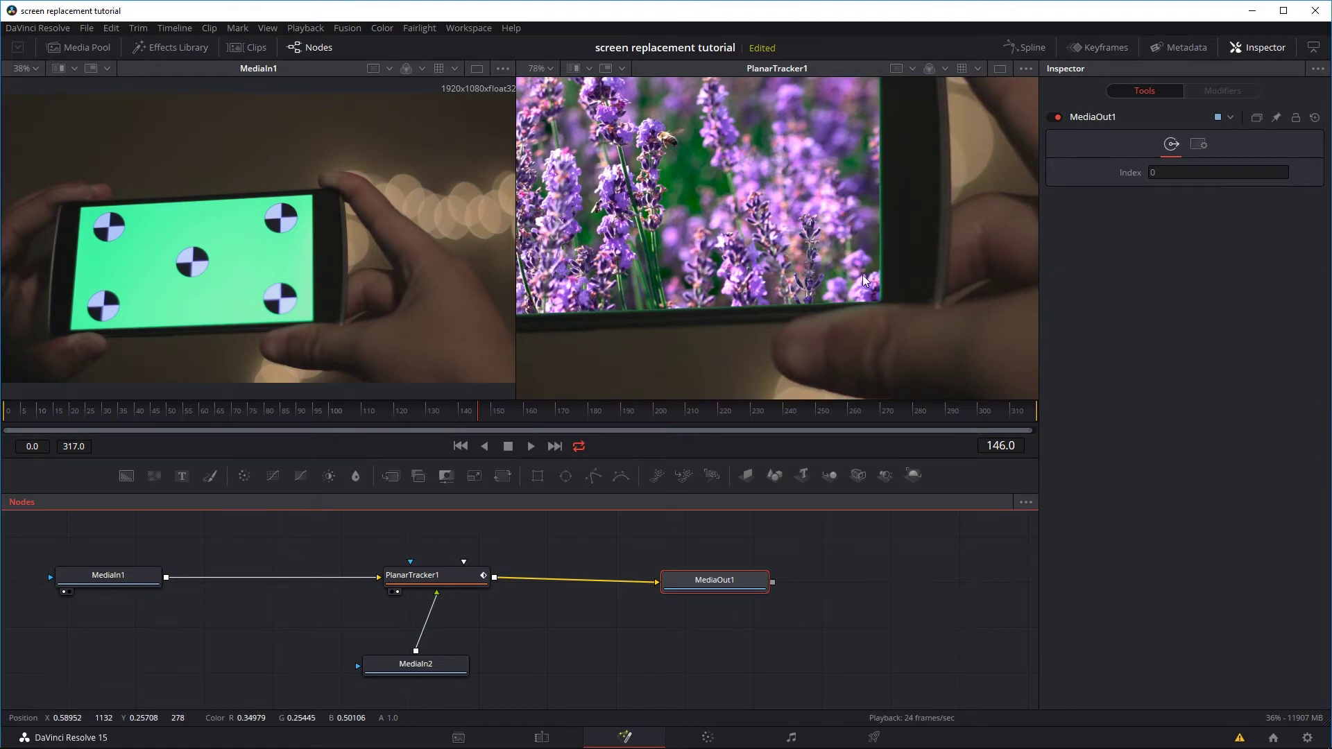
{"action": "left_click", "coordinate": [459, 580]}
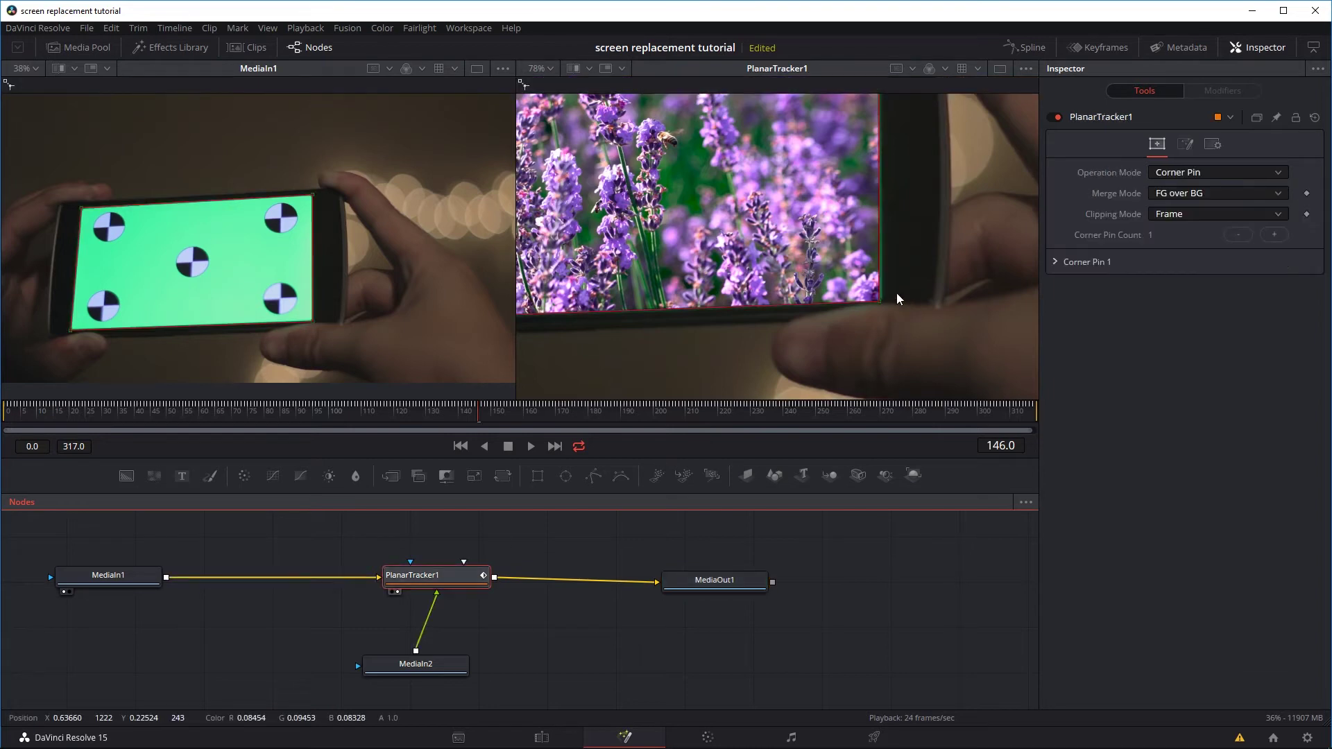
{"action": "left_click_drag", "start_coordinate": [881, 301], "coordinate": [885, 306]}
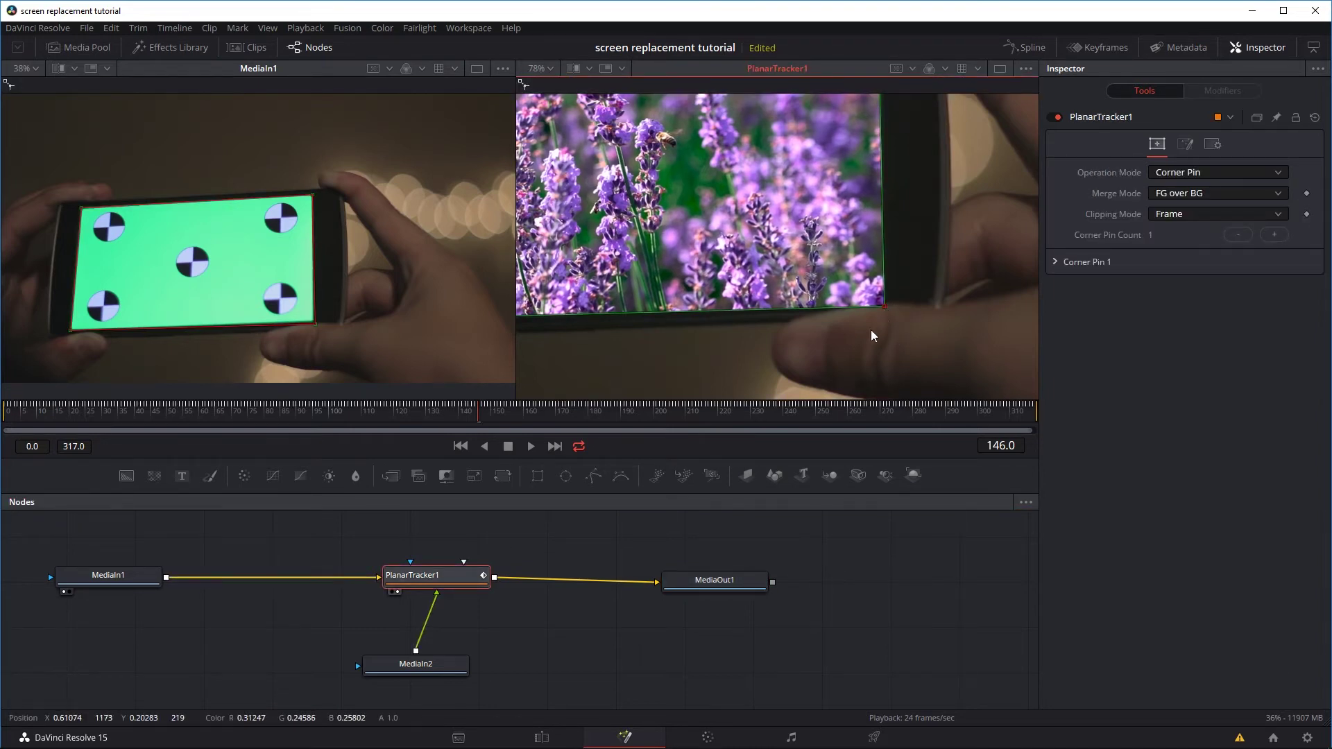
{"action": "left_click_drag", "start_coordinate": [884, 304], "coordinate": [875, 296]}
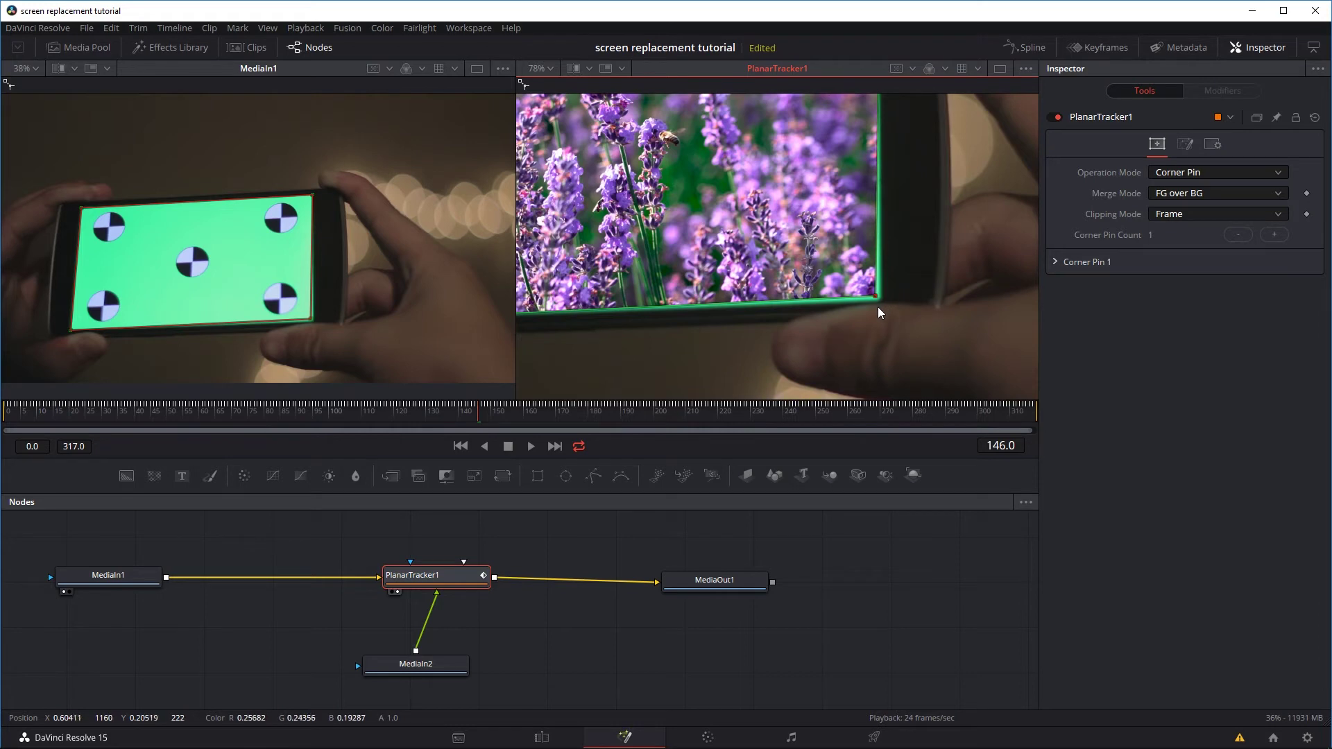
{"action": "left_click_drag", "start_coordinate": [877, 295], "coordinate": [882, 301]}
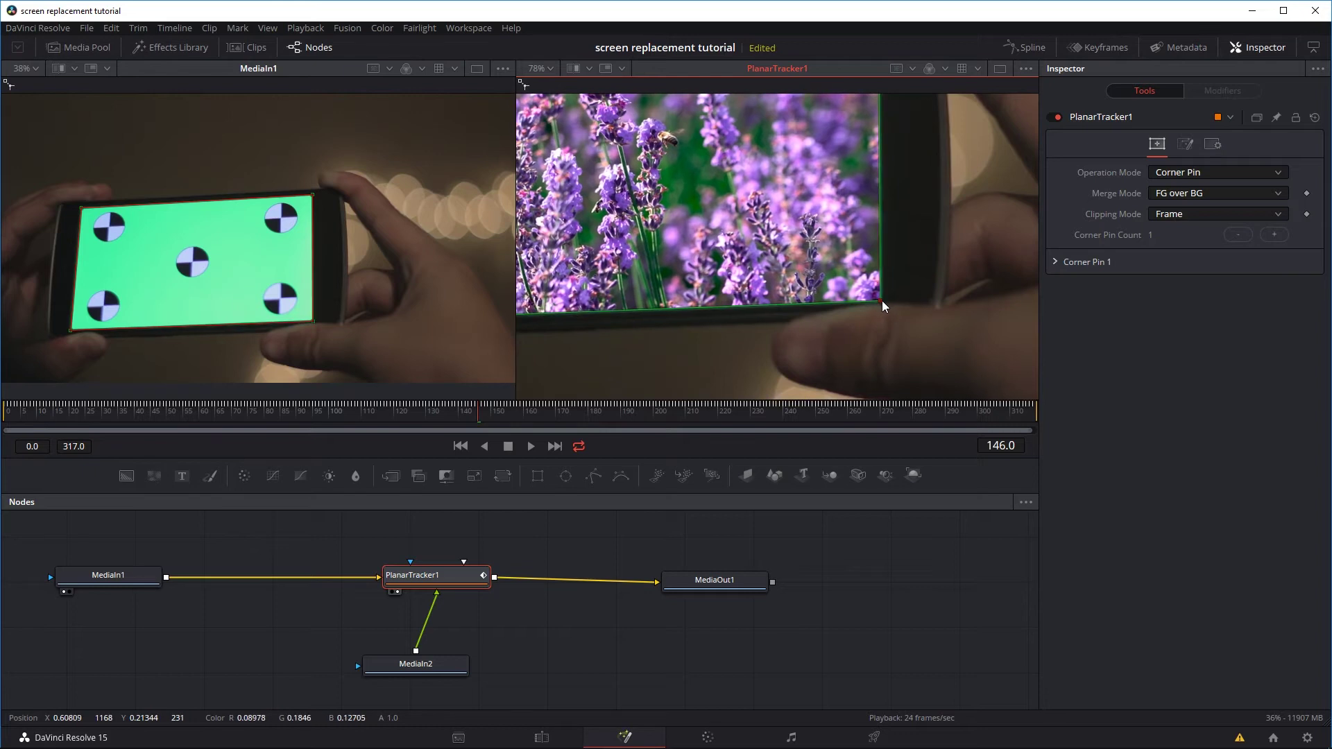
{"action": "left_click", "coordinate": [667, 577]}
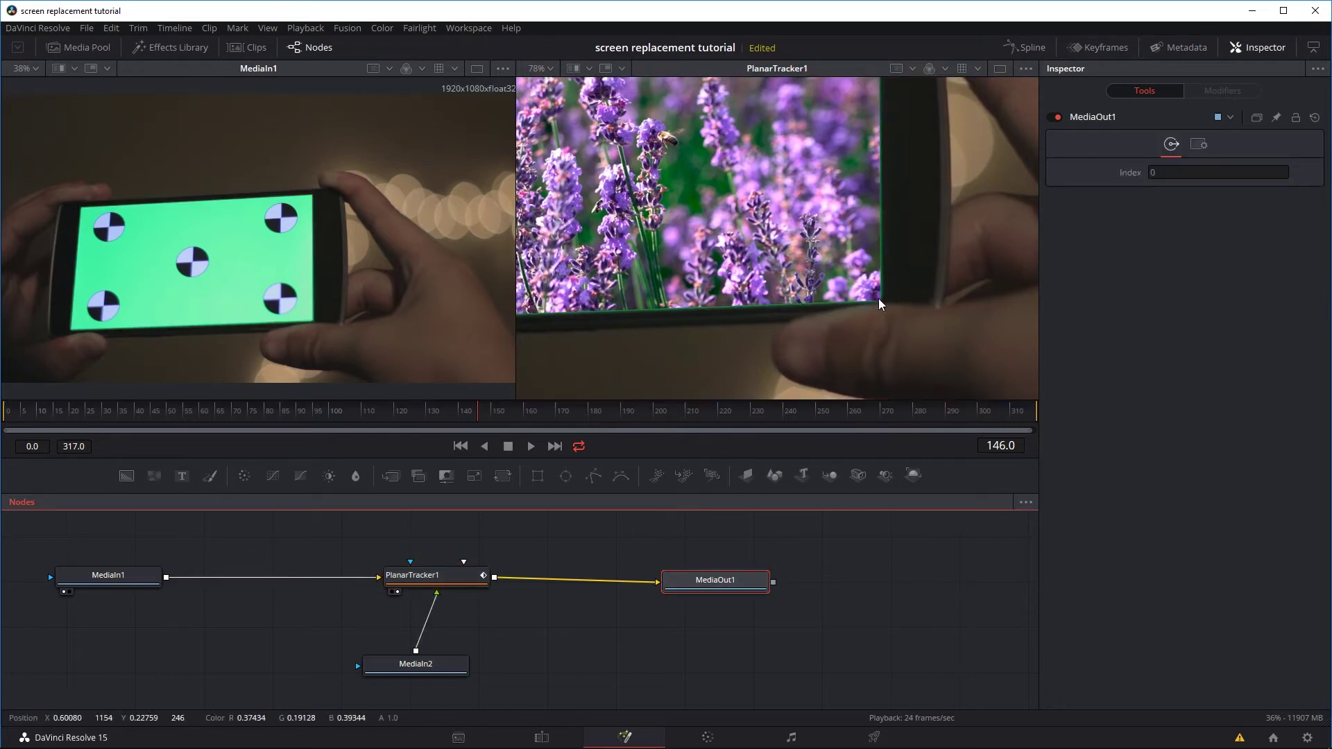
Align the lower-left corner pin with the lower-left corner of the phone screen
{"action": "left_click_drag", "start_coordinate": [613, 312], "coordinate": [988, 275]}
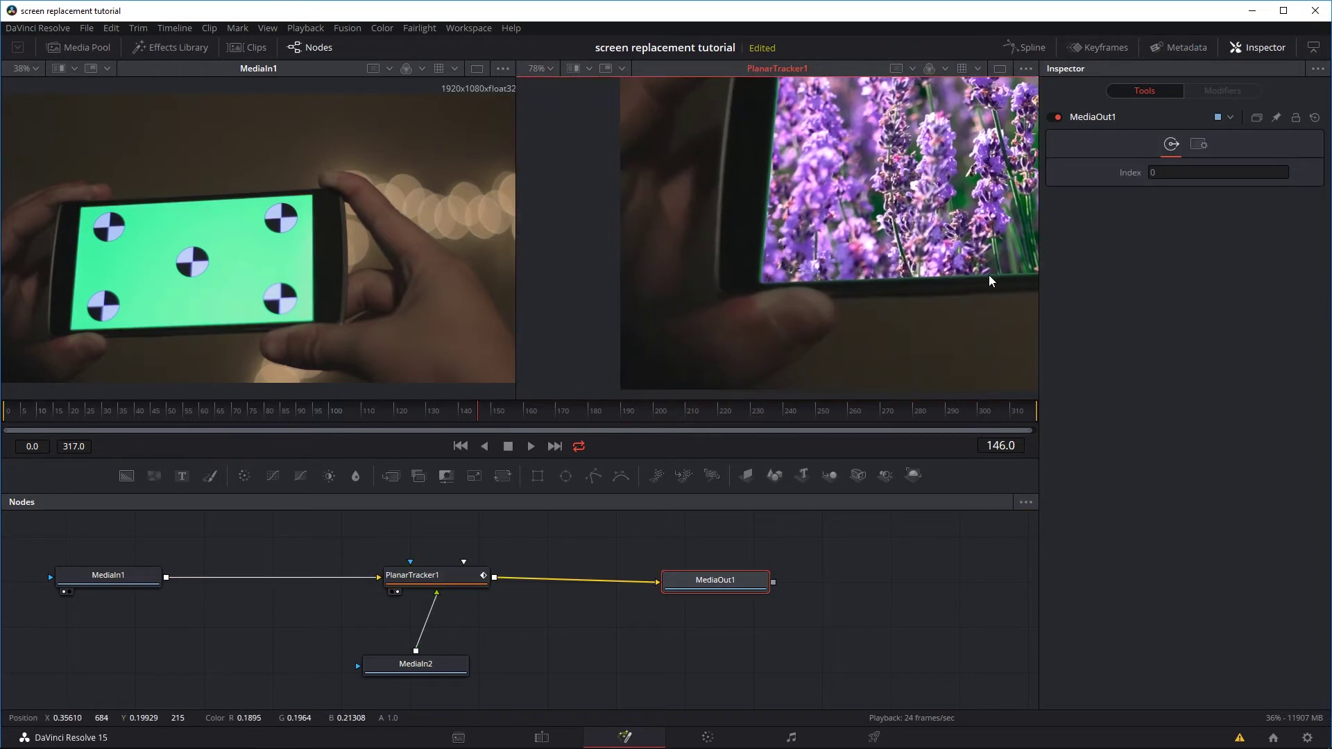
{"action": "left_click", "coordinate": [419, 575]}
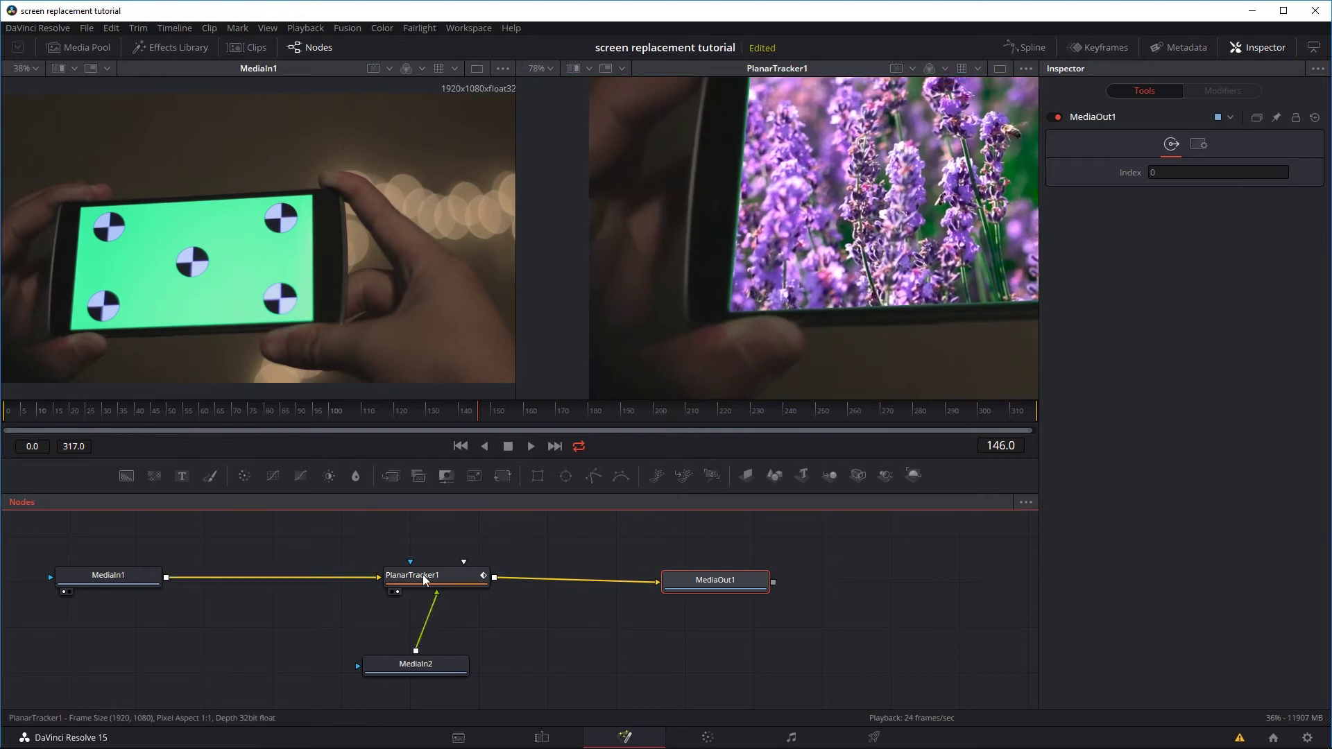
{"action": "left_click_drag", "start_coordinate": [728, 317], "coordinate": [728, 313]}
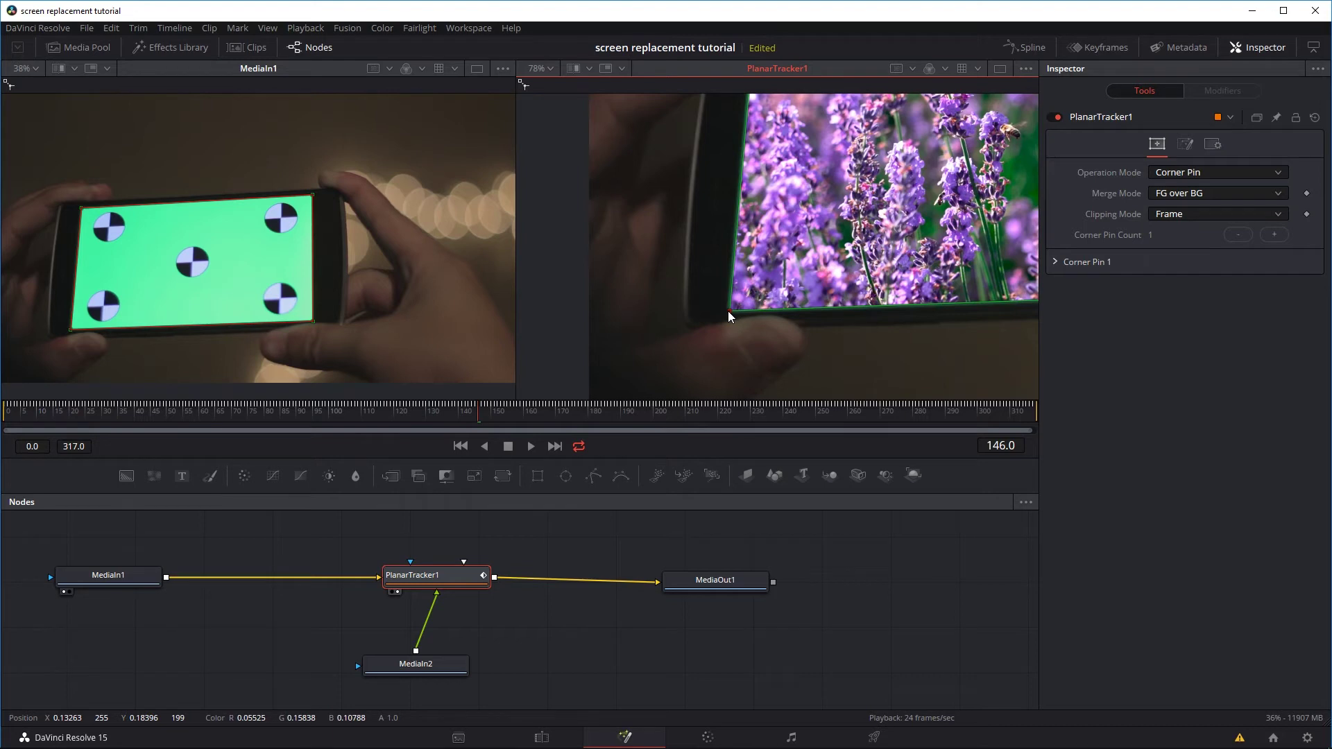
Examine the inserted clip's left edge, upper-left corner and overall fit on the phone with the tracker overlay hidden
{"action": "left_click_drag", "start_coordinate": [801, 221], "coordinate": [812, 300]}
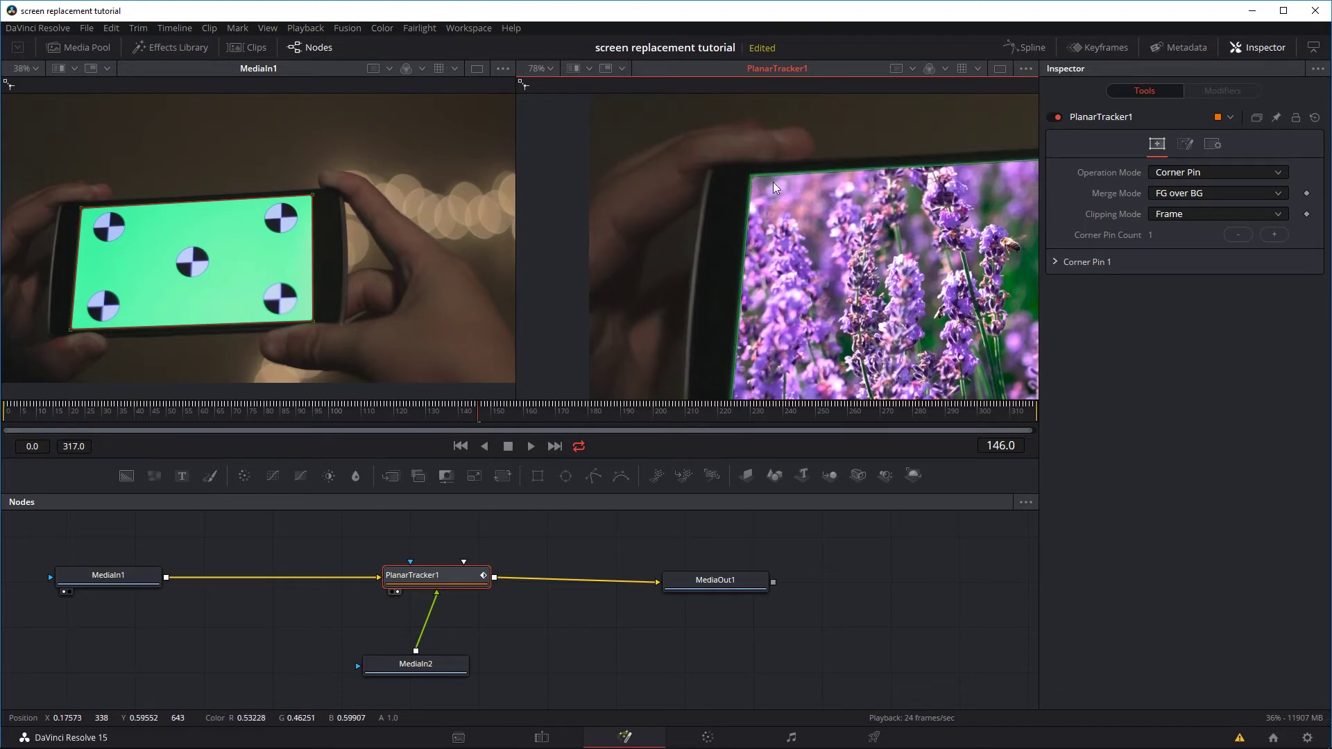
{"action": "left_click", "coordinate": [676, 578]}
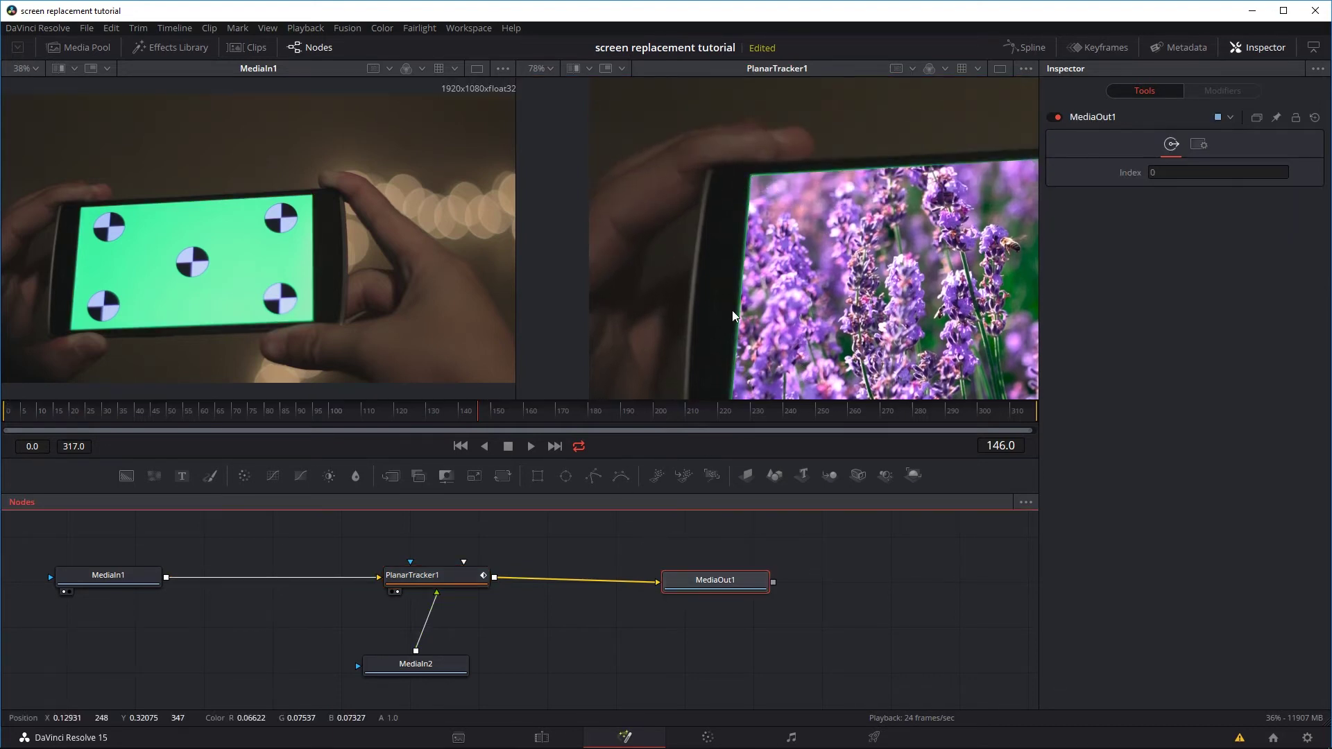
{"action": "scroll", "coordinate": [860, 252], "scroll_direction": "down", "scroll_amount": 3}
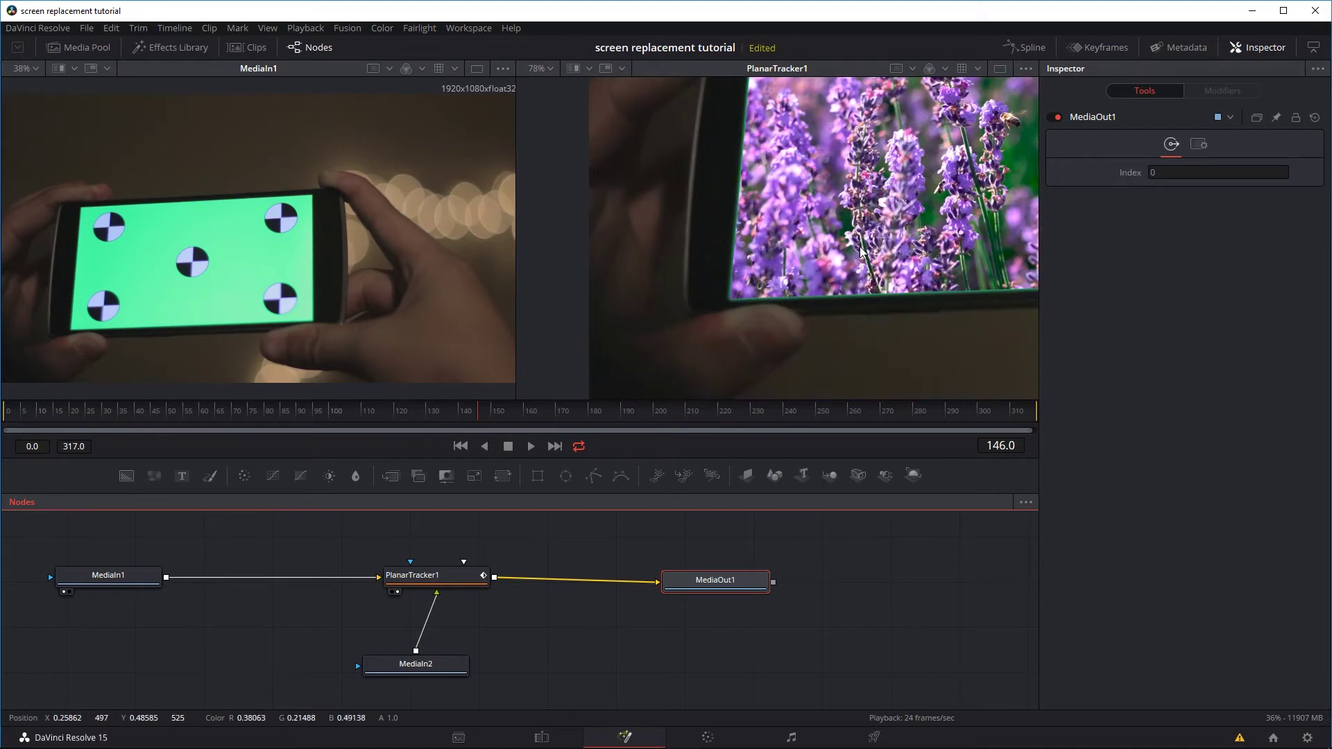
{"action": "scroll", "coordinate": [899, 218], "scroll_direction": "down", "scroll_amount": 3}
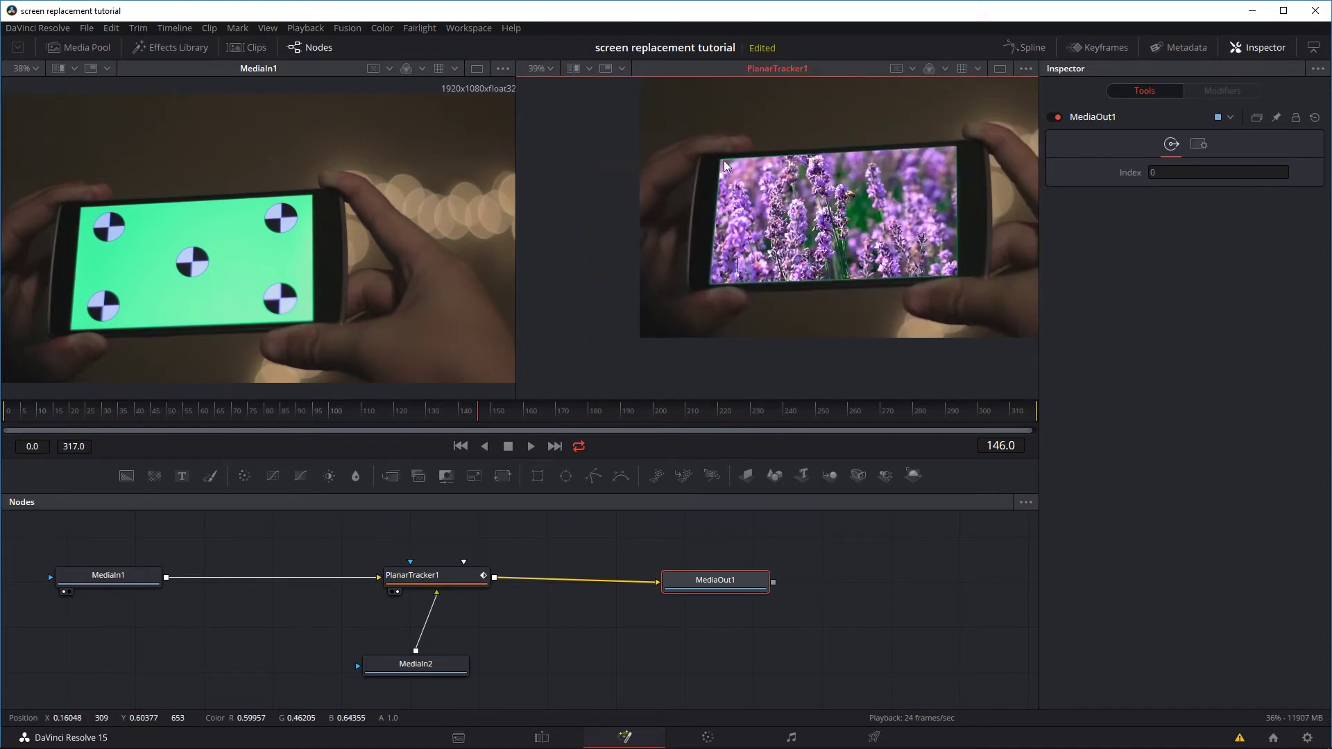
{"action": "scroll", "coordinate": [734, 197], "scroll_direction": "up", "scroll_amount": 2}
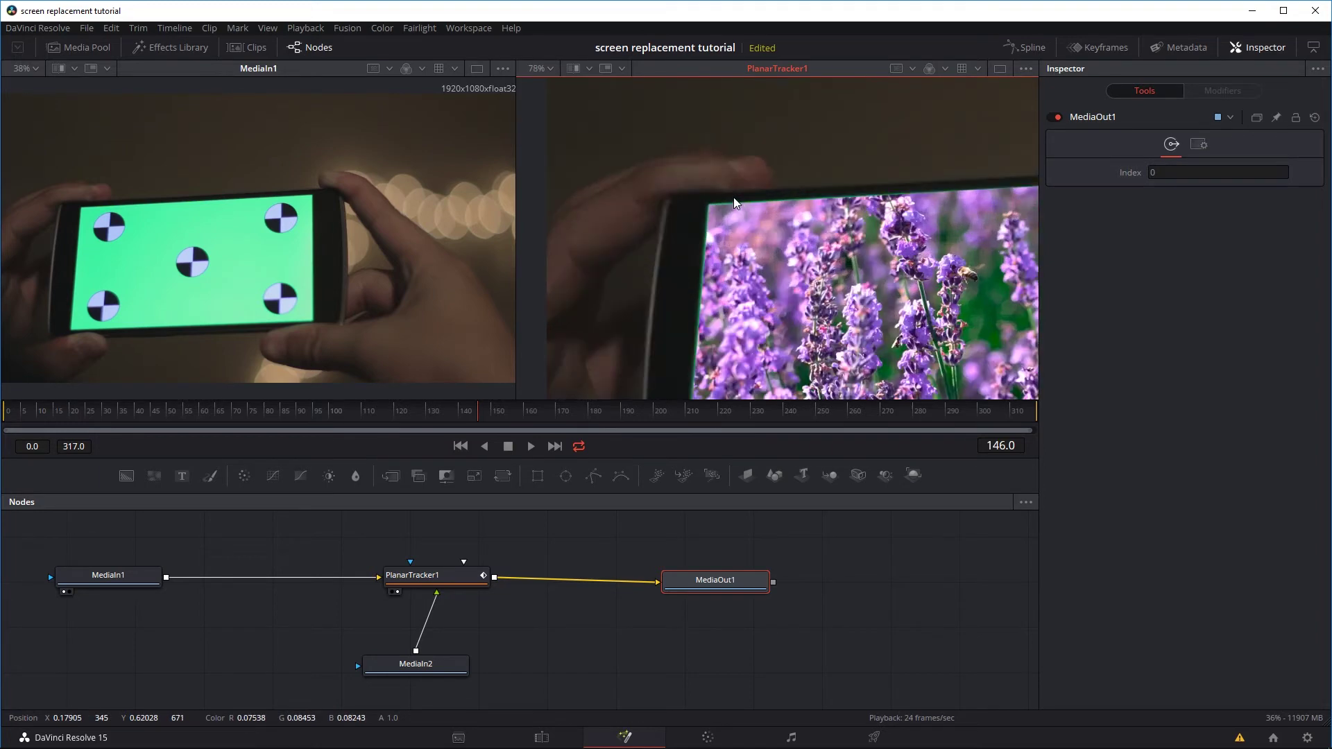
{"action": "scroll", "coordinate": [734, 197], "scroll_direction": "down", "scroll_amount": 2}
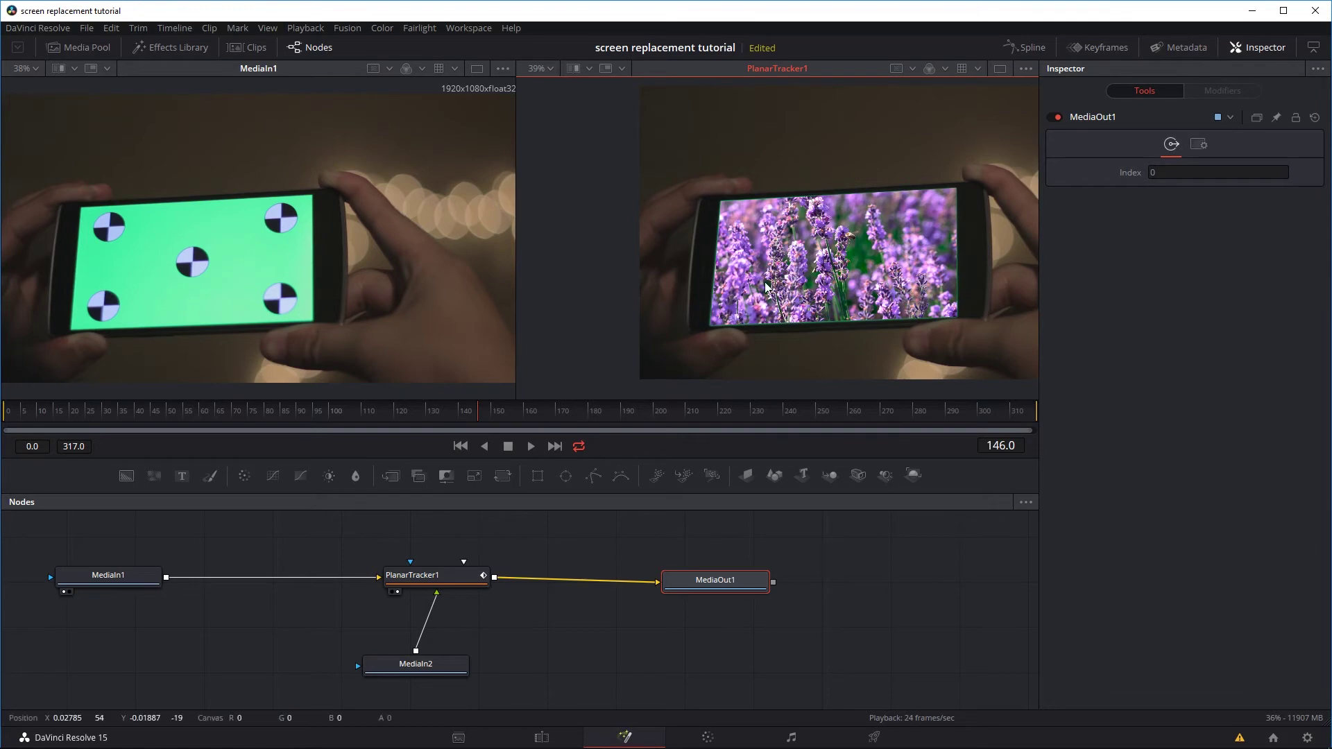
{"action": "left_click_drag", "start_coordinate": [847, 231], "coordinate": [795, 232]}
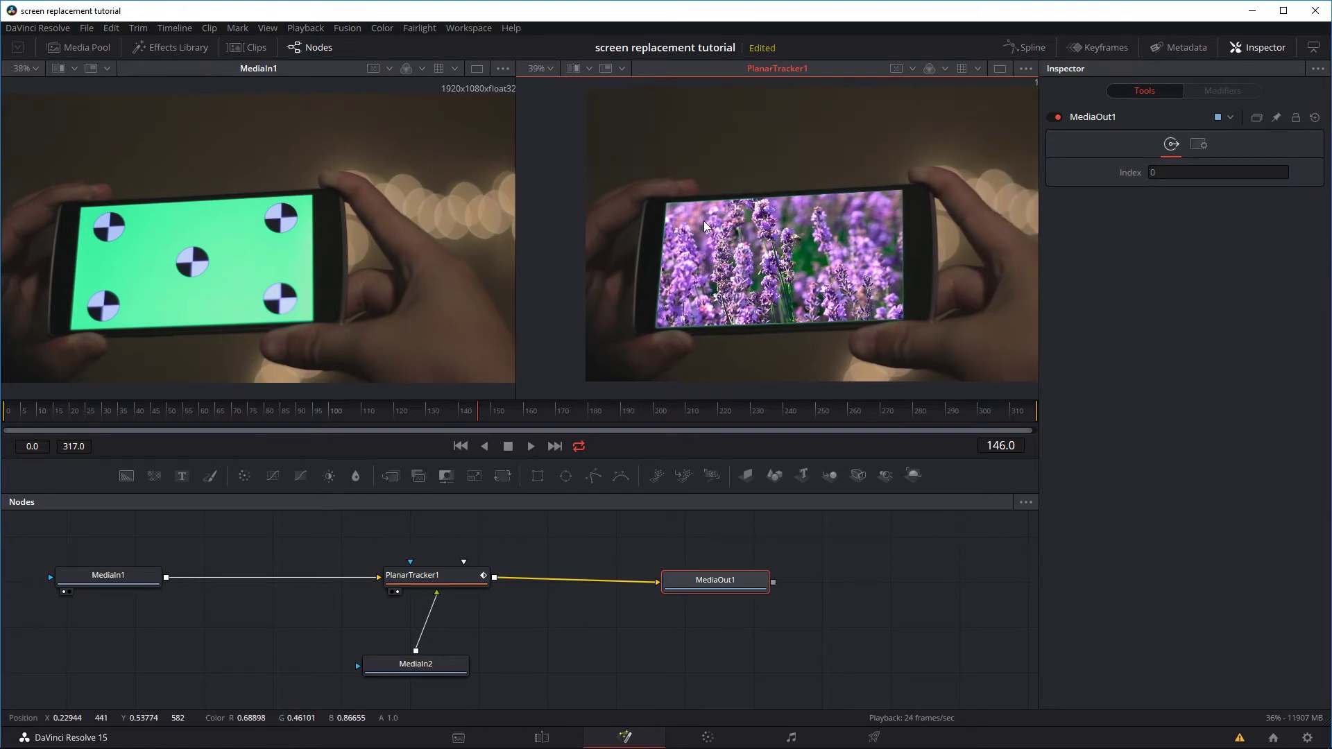
Insert a Delta Keyer between MediaIn1 and PlanarTracker1 and view its output beside the tracker's result
{"action": "scroll", "coordinate": [671, 202], "scroll_direction": "up", "scroll_amount": 2}
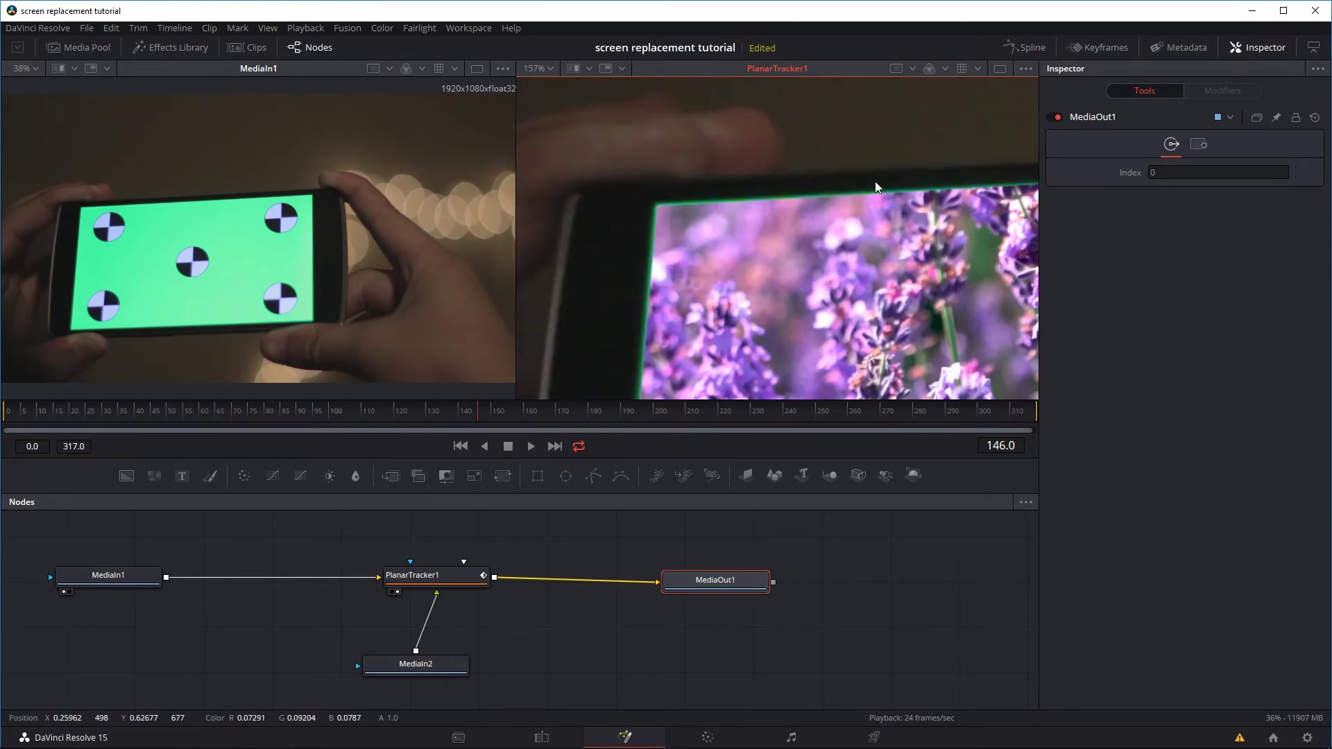
{"action": "scroll", "coordinate": [884, 229], "scroll_direction": "down", "scroll_amount": 2}
{"action": "left_click_drag", "start_coordinate": [884, 229], "coordinate": [756, 227]}
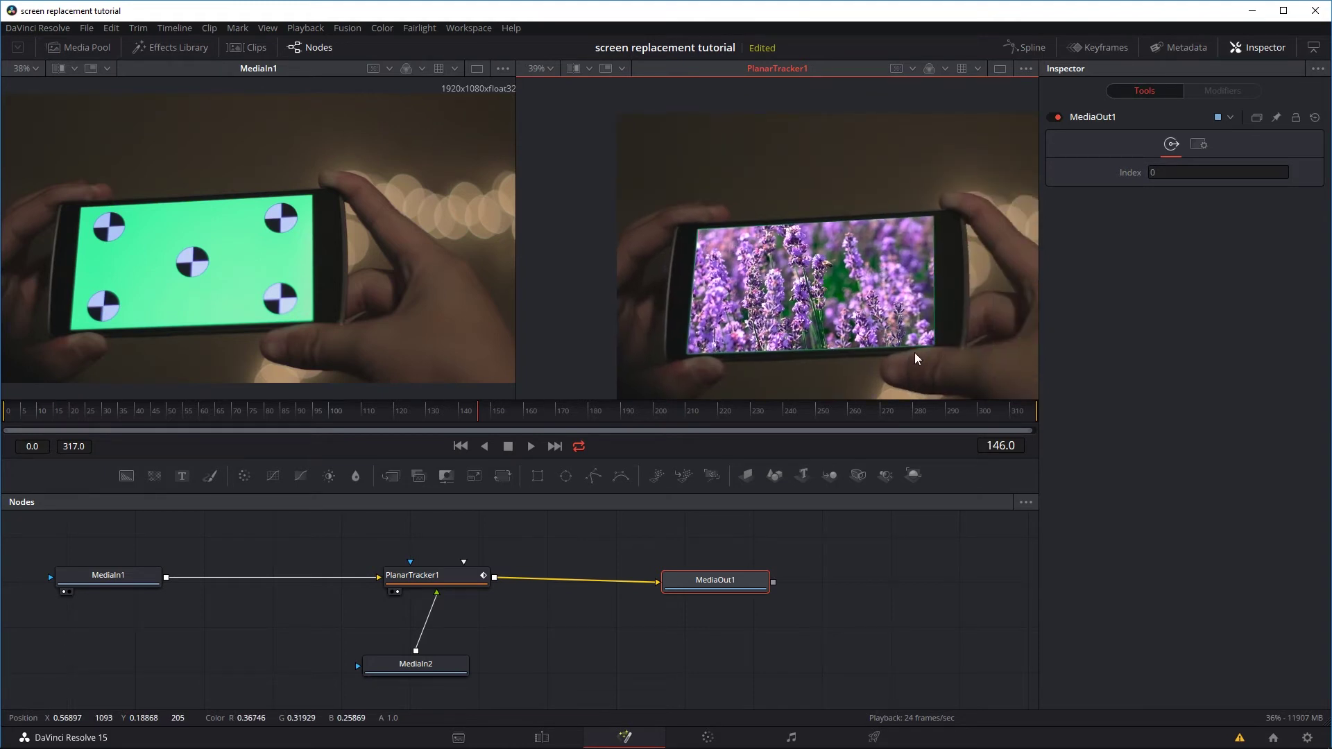
{"action": "left_click", "coordinate": [128, 578]}
{"action": "key", "text": "shift+space"}
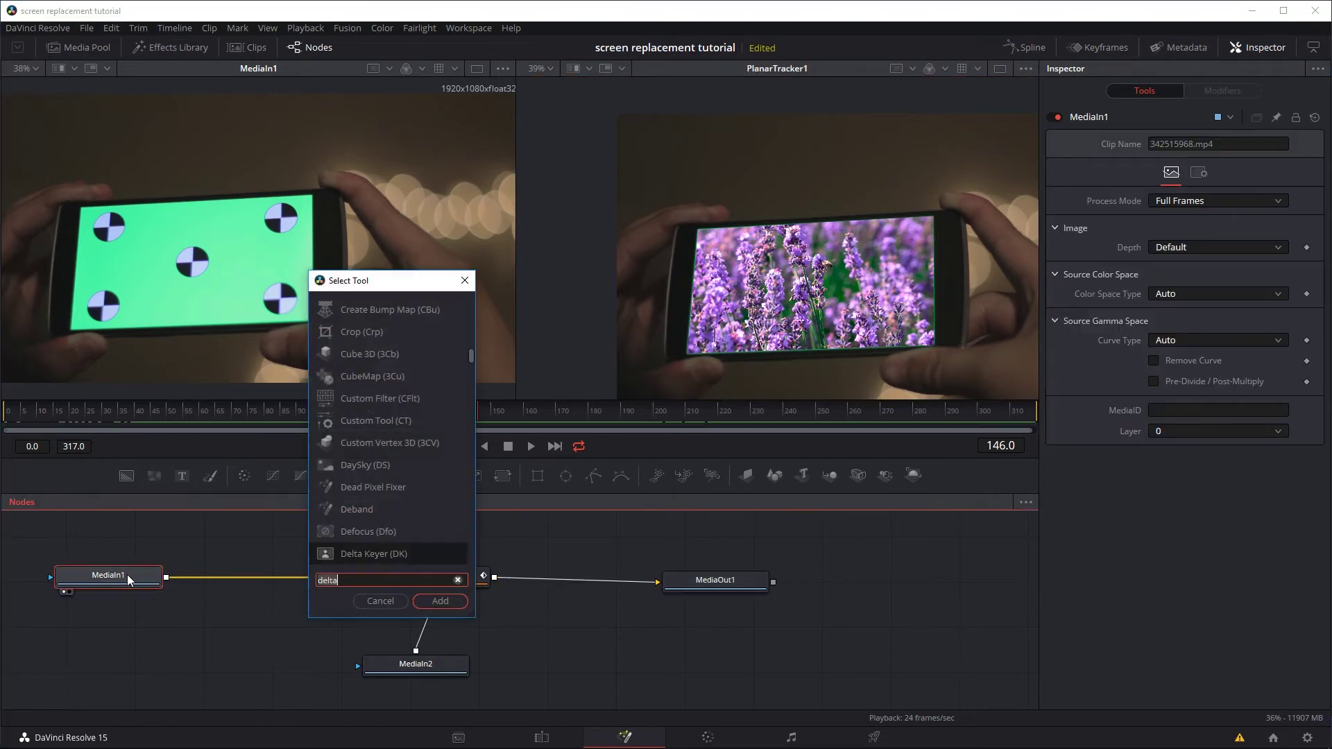
{"action": "type", "text": "delta"}
{"action": "key", "text": "Return"}
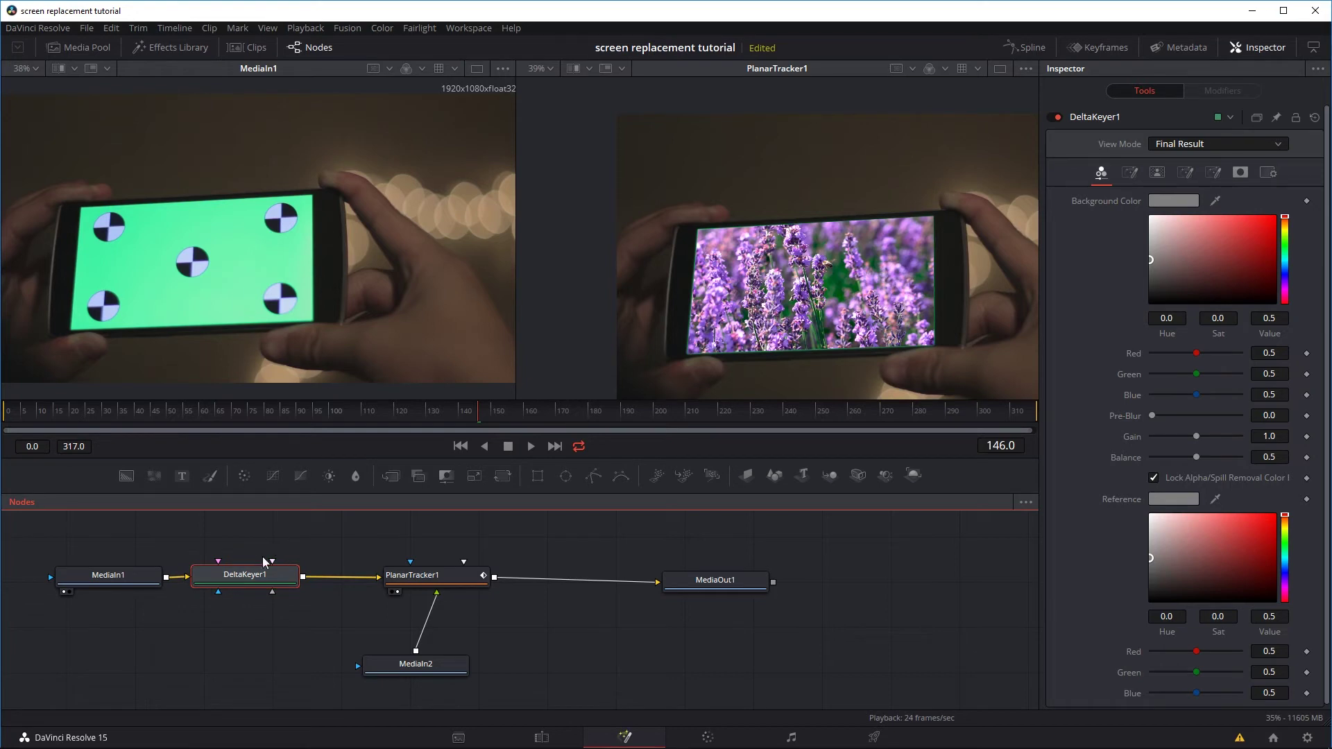
{"action": "key", "text": "1"}
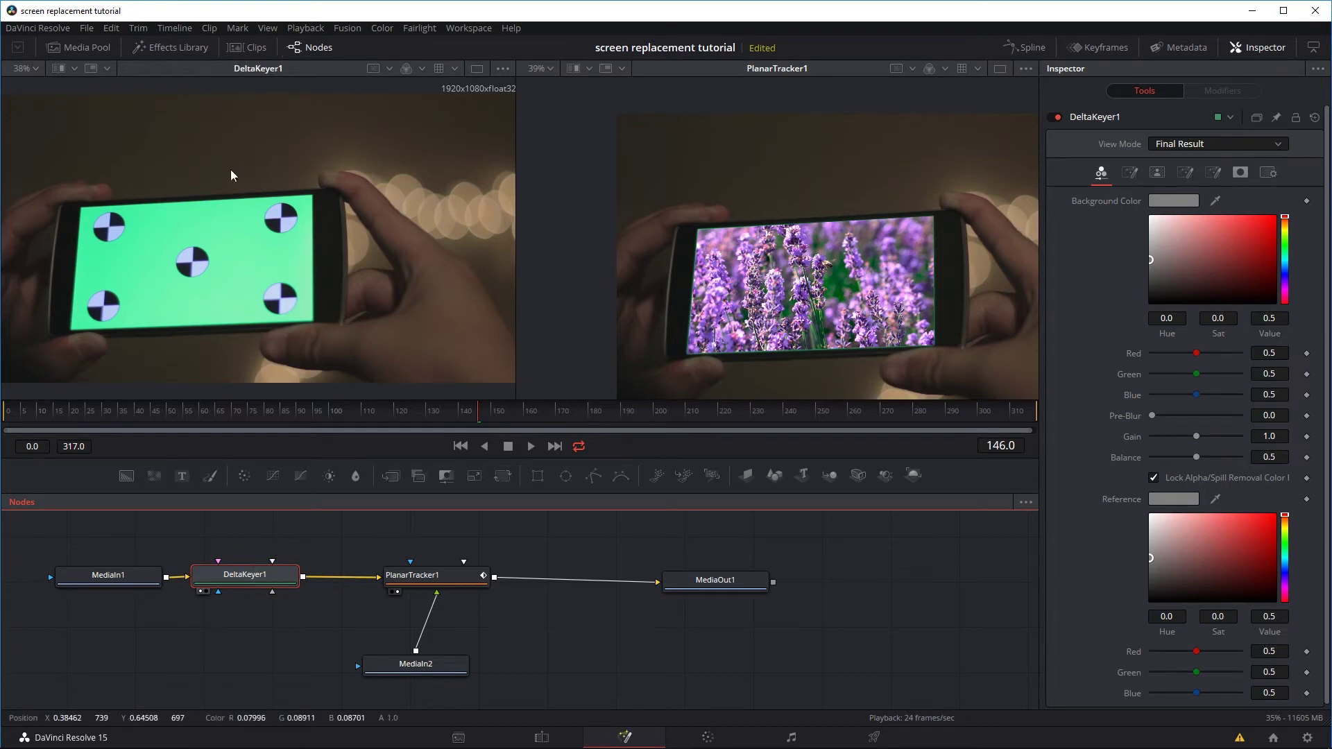
Set the Delta Keyer's background color to the phone screen's green, sampled from the footage as #6af5ae
{"action": "left_click", "coordinate": [1171, 200]}
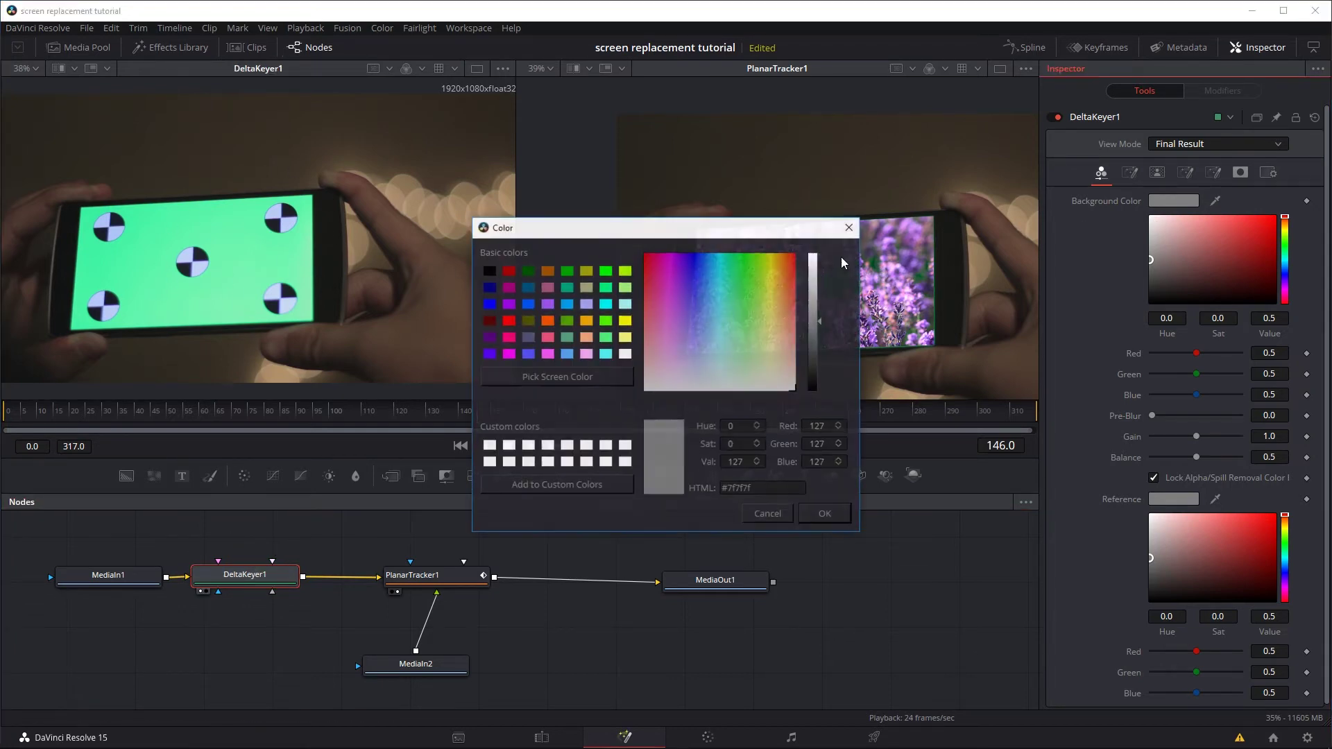
{"action": "left_click", "coordinate": [579, 378]}
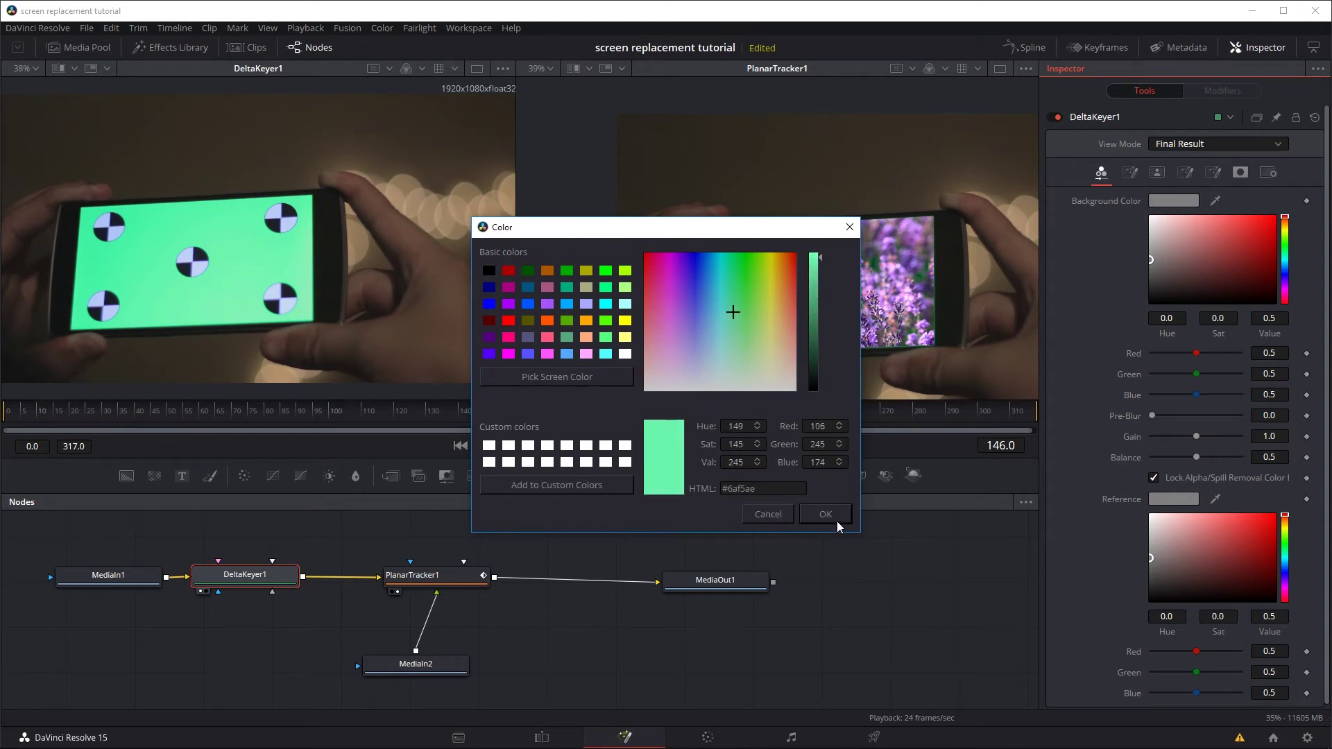
{"action": "left_click", "coordinate": [834, 520]}
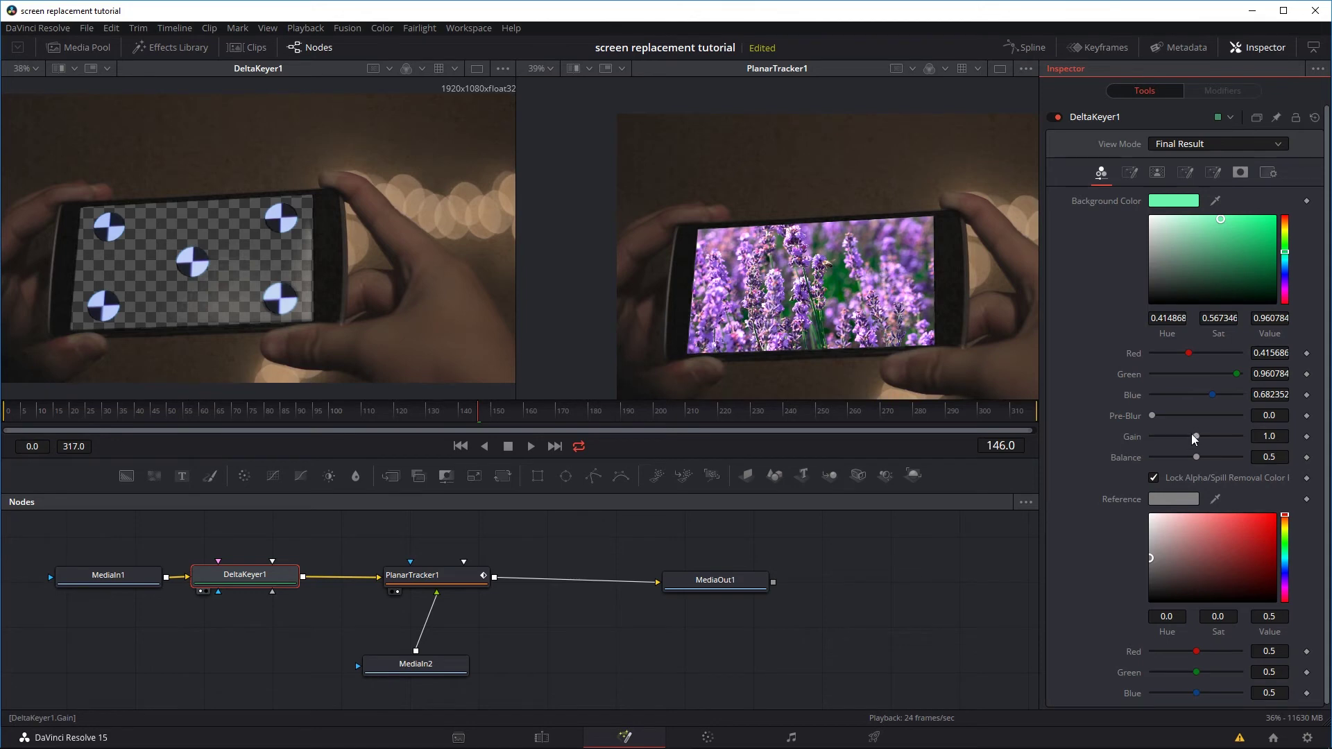
Set the Delta Keyer's Gain to 0.976 and Balance to 0.0, comparing the phone screen's edges with the keyer bypassed and active
{"action": "left_click_drag", "start_coordinate": [1197, 436], "coordinate": [1206, 436]}
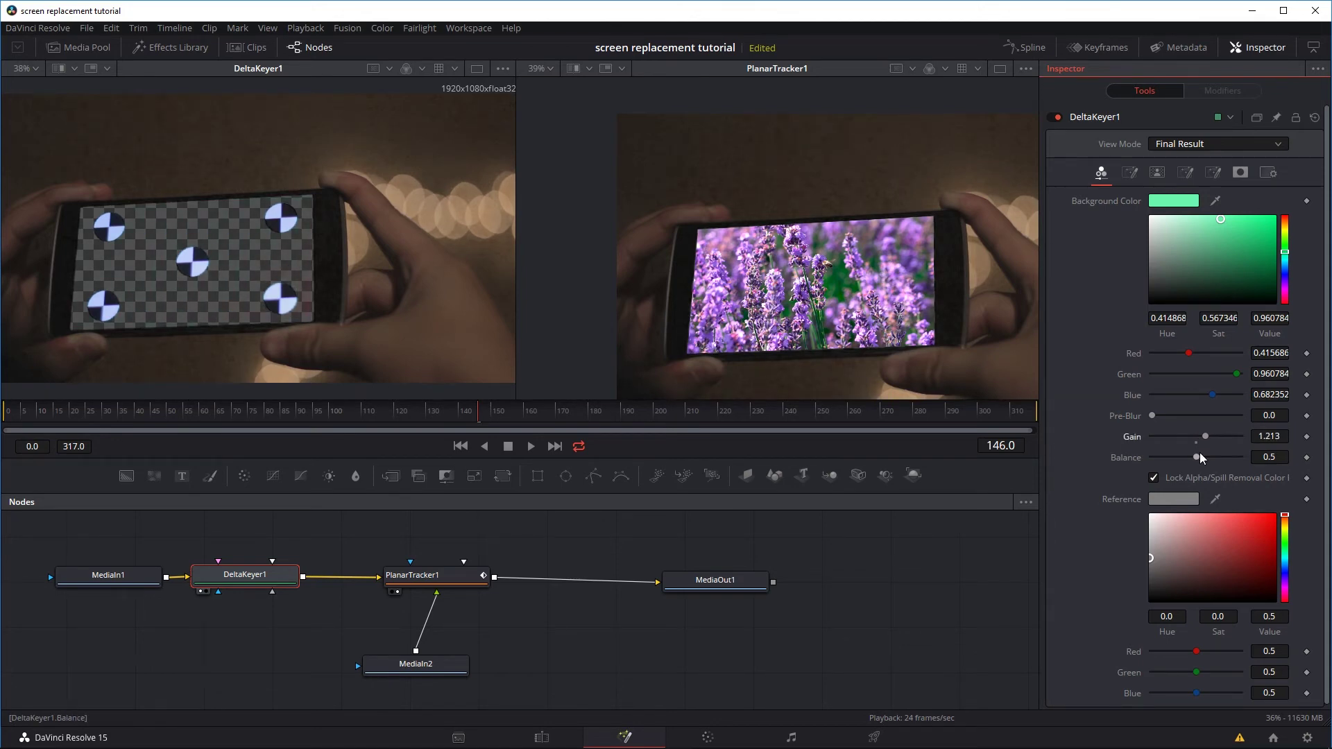
{"action": "mouse_move", "coordinate": [1197, 460]}
{"action": "left_mouse_down"}
{"action": "mouse_move", "coordinate": [1143, 461]}
{"action": "mouse_move", "coordinate": [1193, 459]}
{"action": "left_mouse_up"}
{"action": "mouse_move", "coordinate": [1196, 459]}
{"action": "left_mouse_down"}
{"action": "mouse_move", "coordinate": [1151, 448]}
{"action": "mouse_move", "coordinate": [1193, 433]}
{"action": "left_mouse_up"}
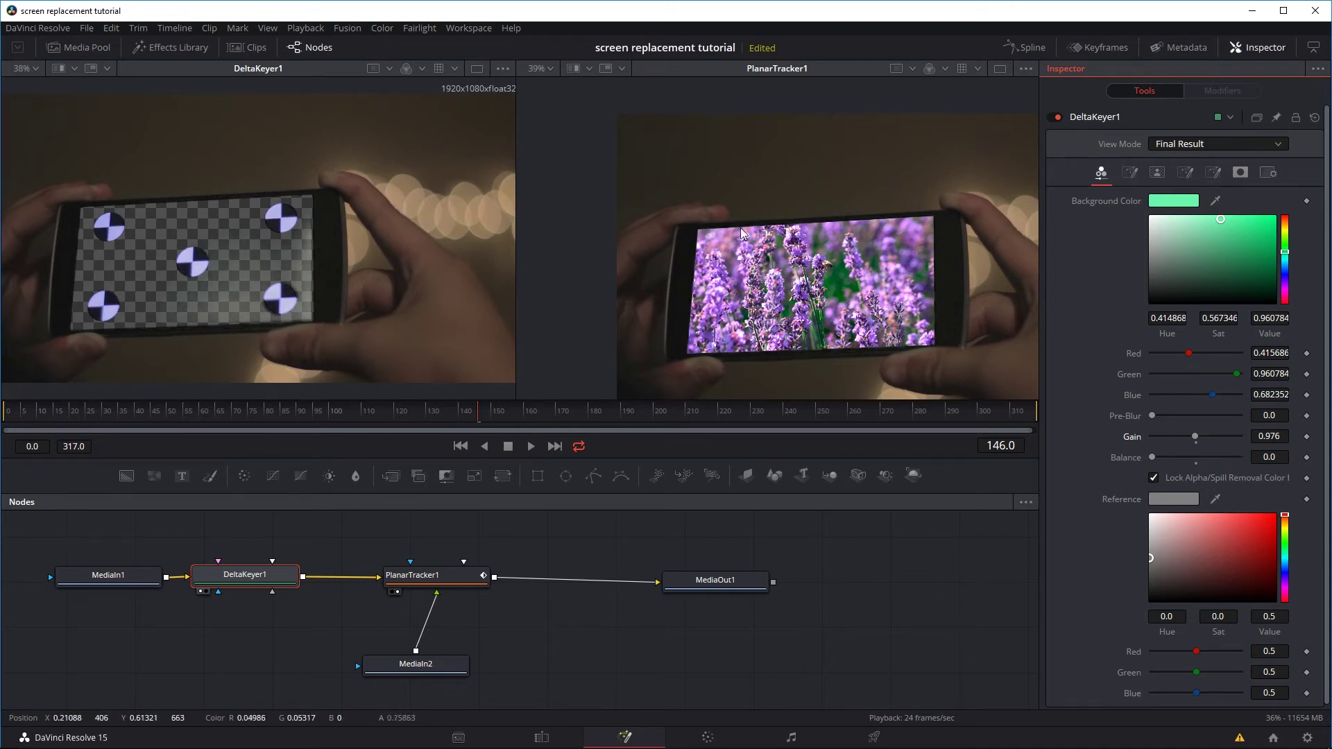
{"action": "left_click", "coordinate": [1058, 118]}
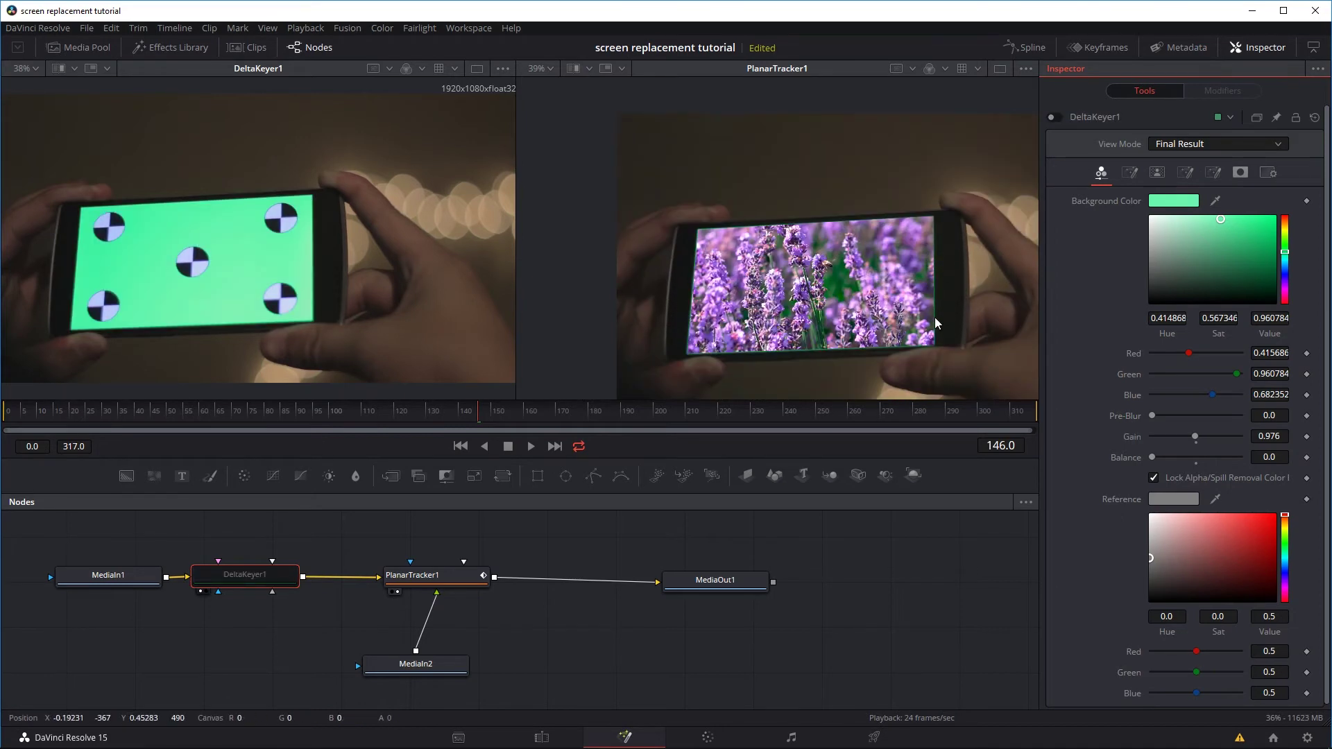
{"action": "left_click", "coordinate": [1057, 117]}
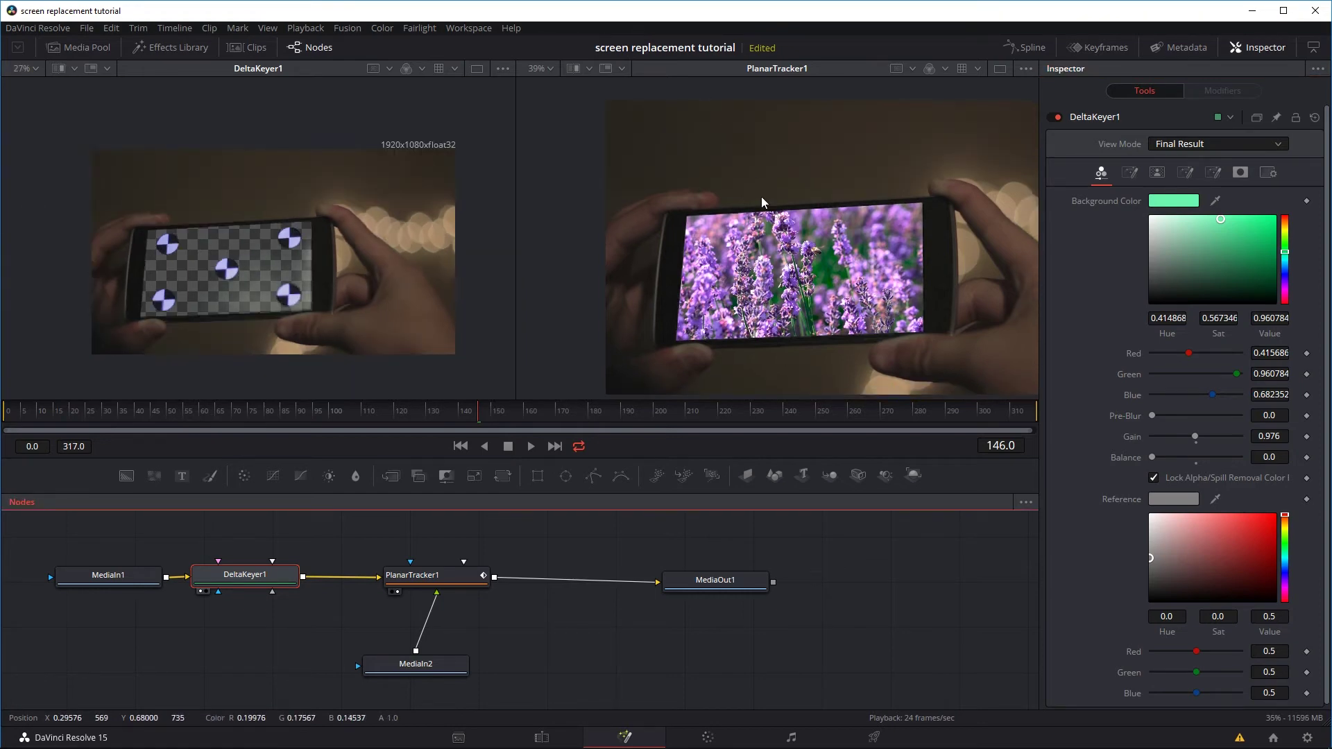
{"action": "scroll", "coordinate": [721, 218], "scroll_direction": "up", "scroll_amount": 5}
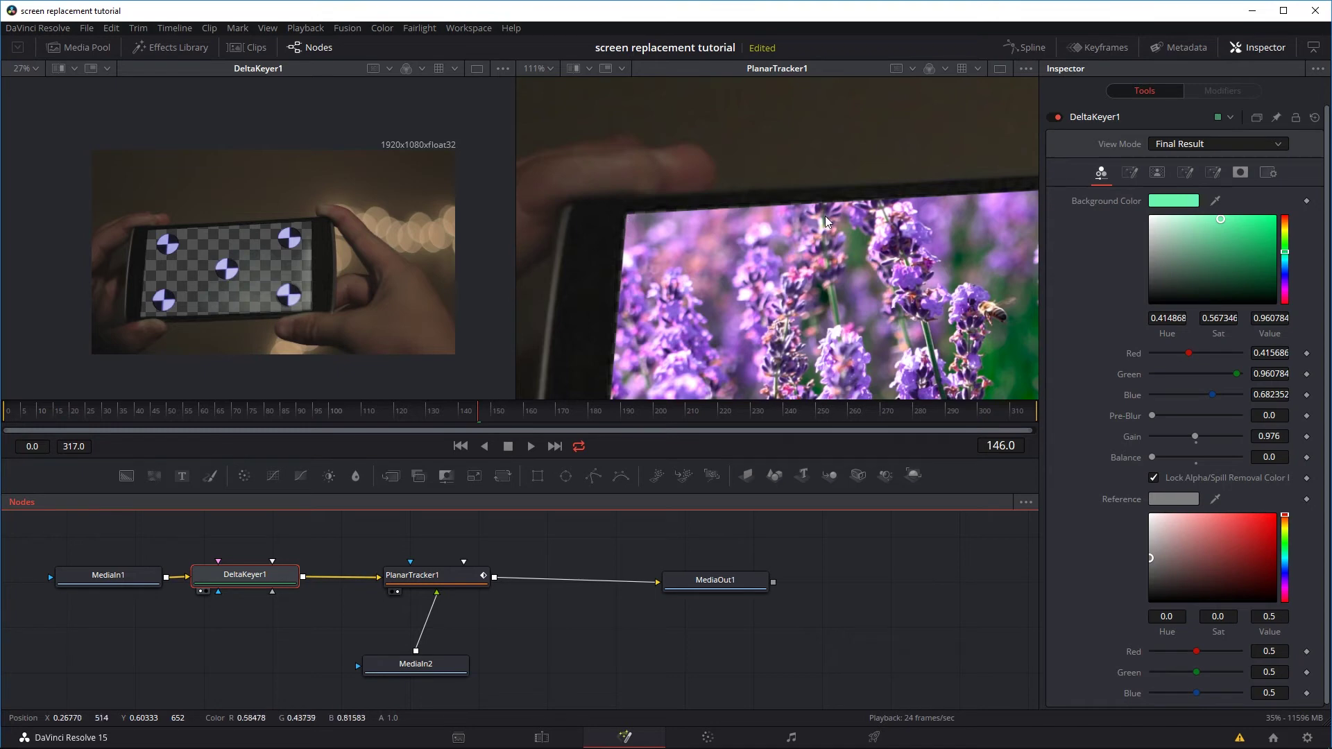
{"action": "scroll", "coordinate": [826, 215], "scroll_direction": "down", "scroll_amount": 5}
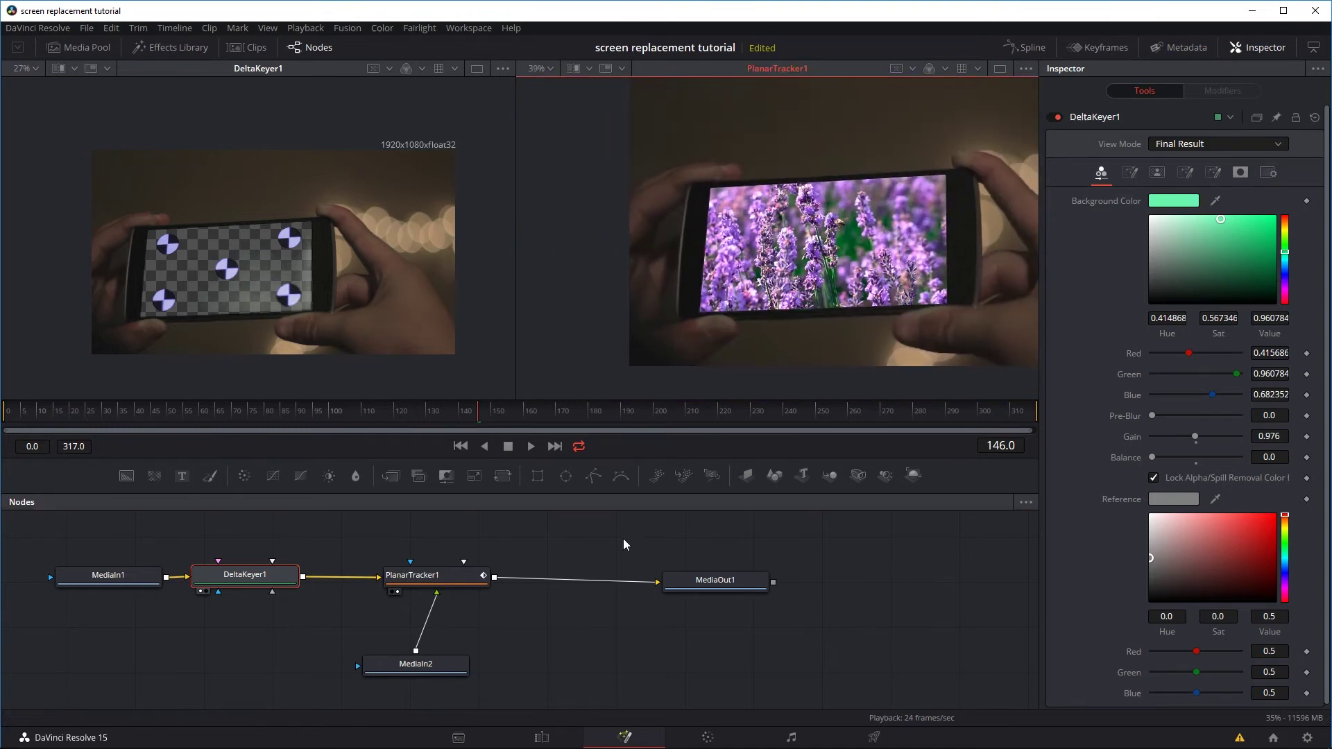
Add an unconnected Rectangle mask node in an empty area of the node graph and view it in place of the keyer
{"action": "left_click", "coordinate": [633, 650]}
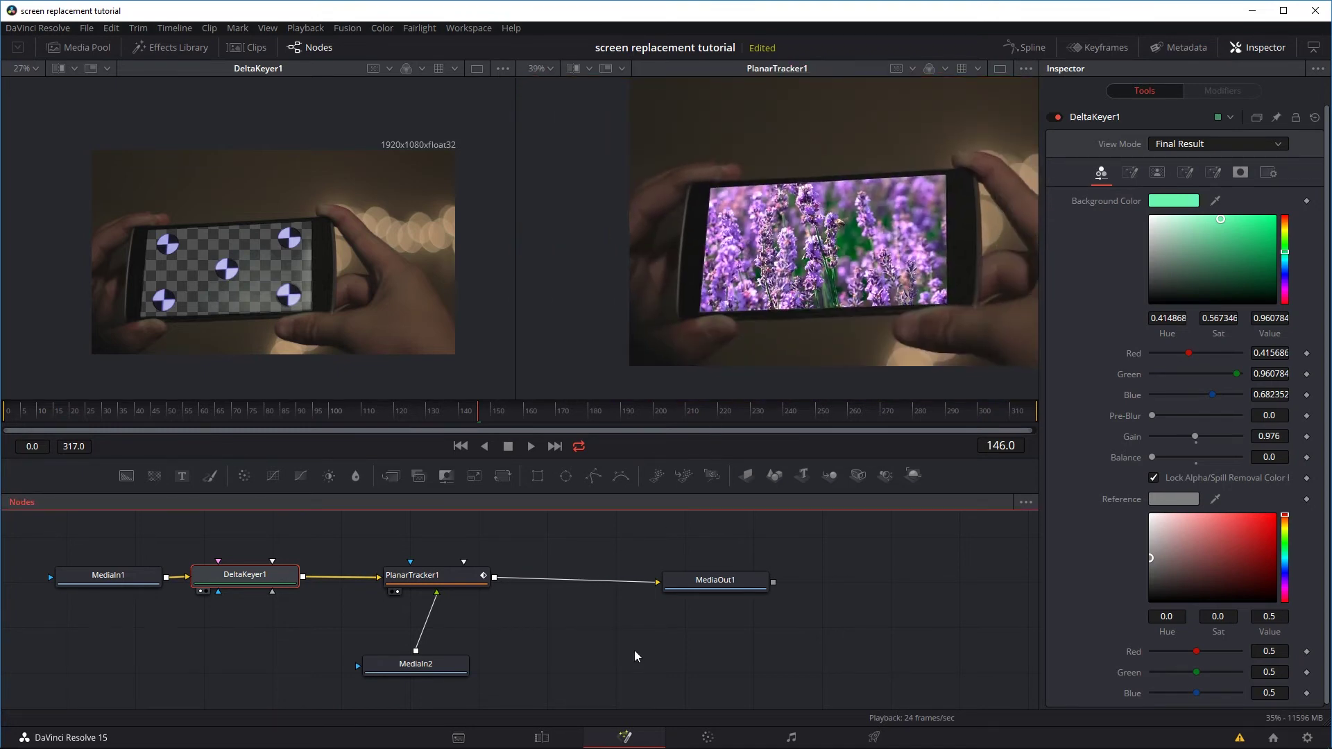
{"action": "key", "text": "shift+space"}
{"action": "type", "text": "rect"}
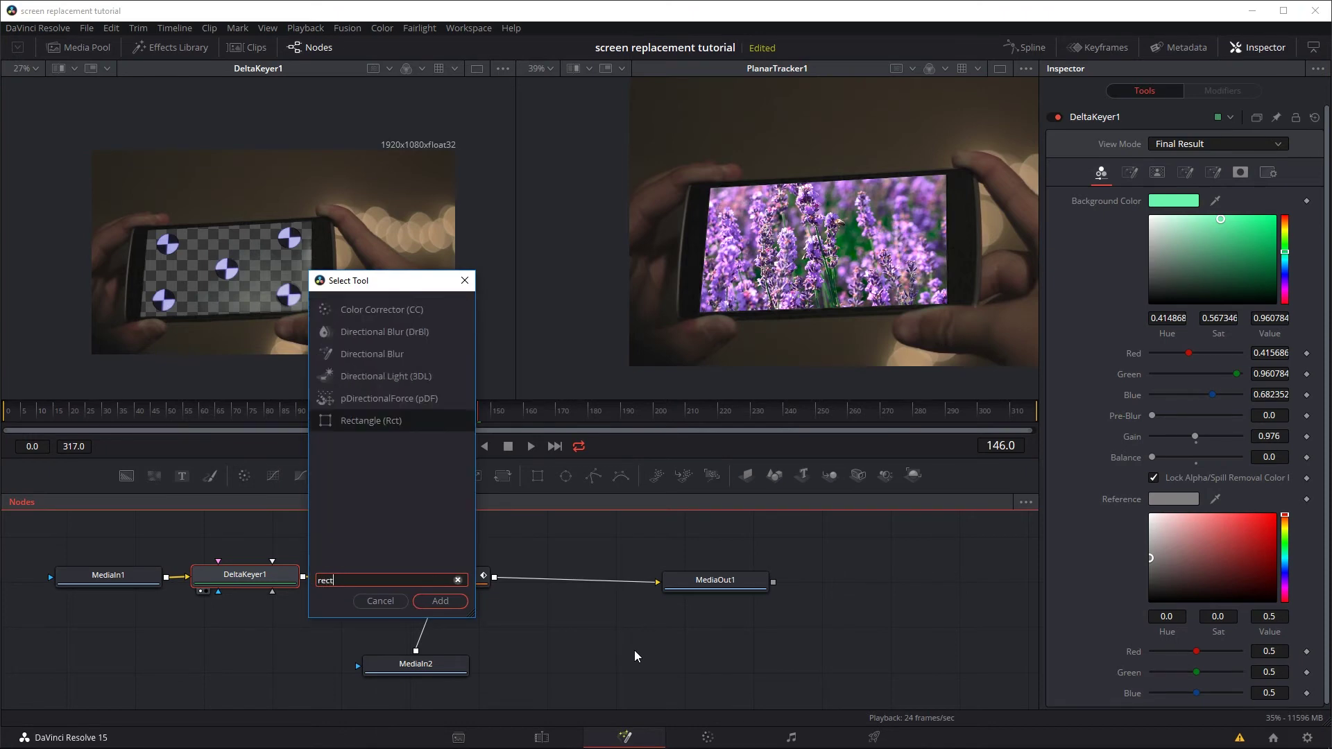
{"action": "left_click", "coordinate": [401, 424]}
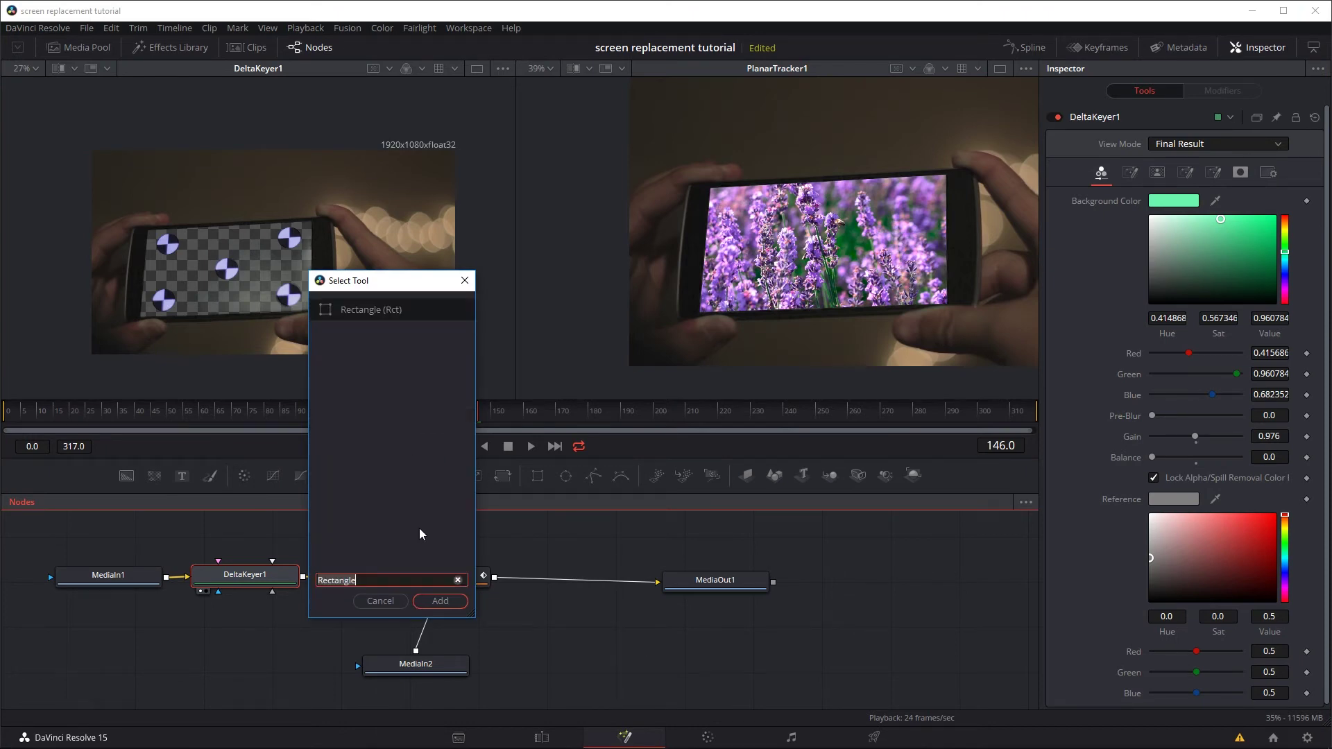
{"action": "left_click", "coordinate": [428, 601]}
{"action": "left_click_drag", "start_coordinate": [247, 546], "coordinate": [664, 648]}
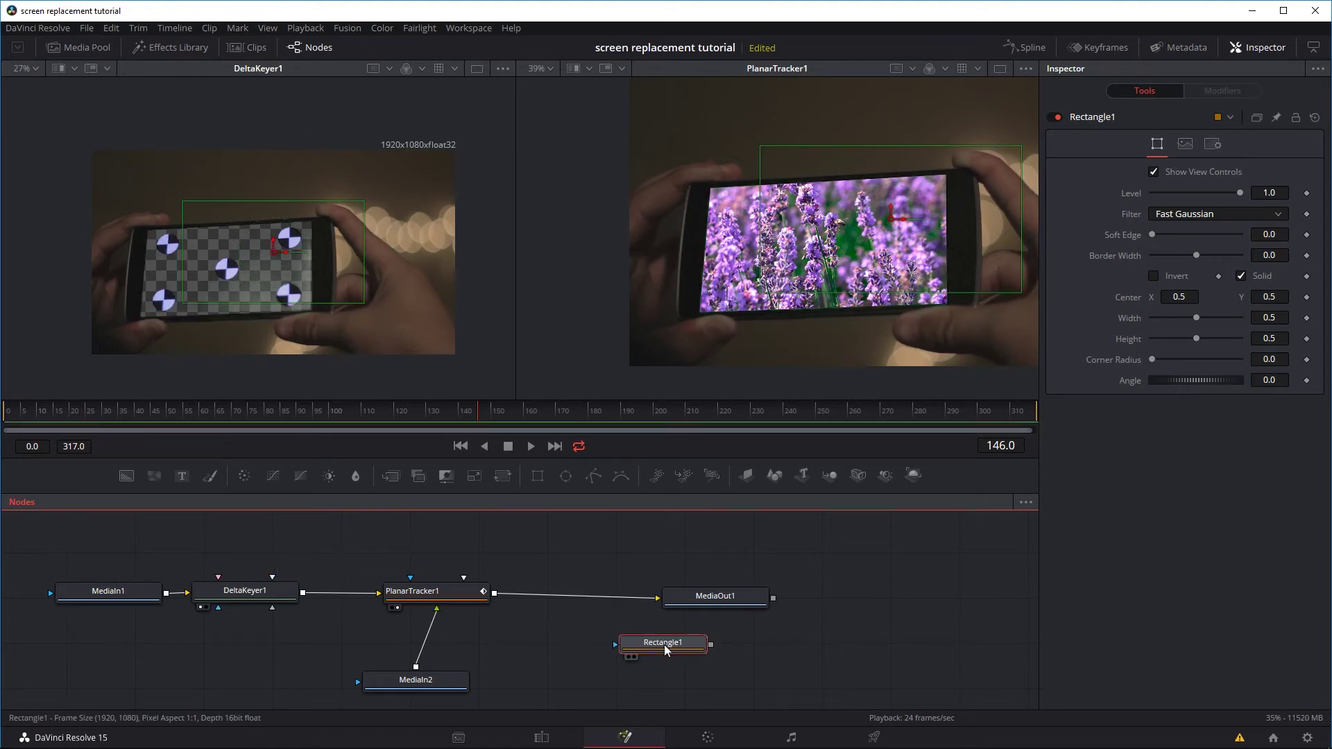
{"action": "key", "text": "1"}
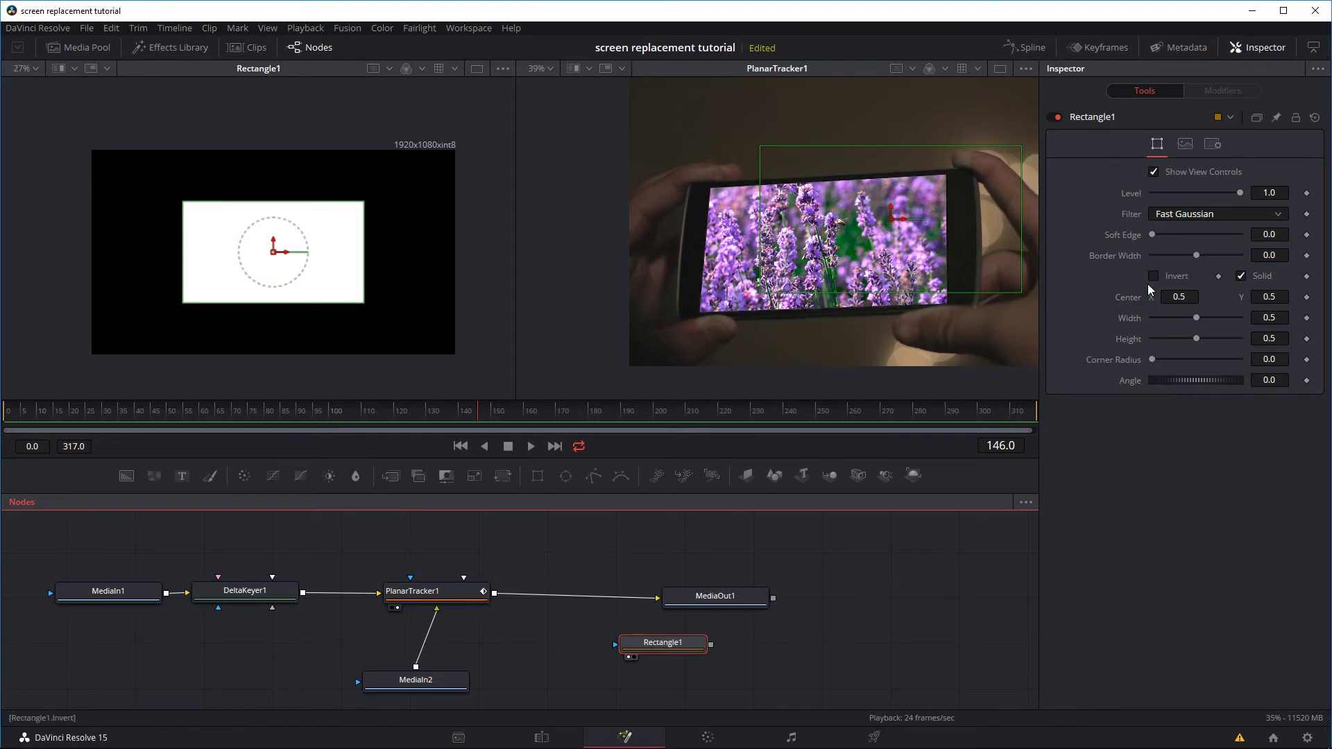
Set the rectangle mask's Width to 1.0, Height to 0.984, Corner Radius to 0.079 and Soft Edge to 0.0283
{"action": "left_click_drag", "start_coordinate": [1199, 315], "coordinate": [1242, 355]}
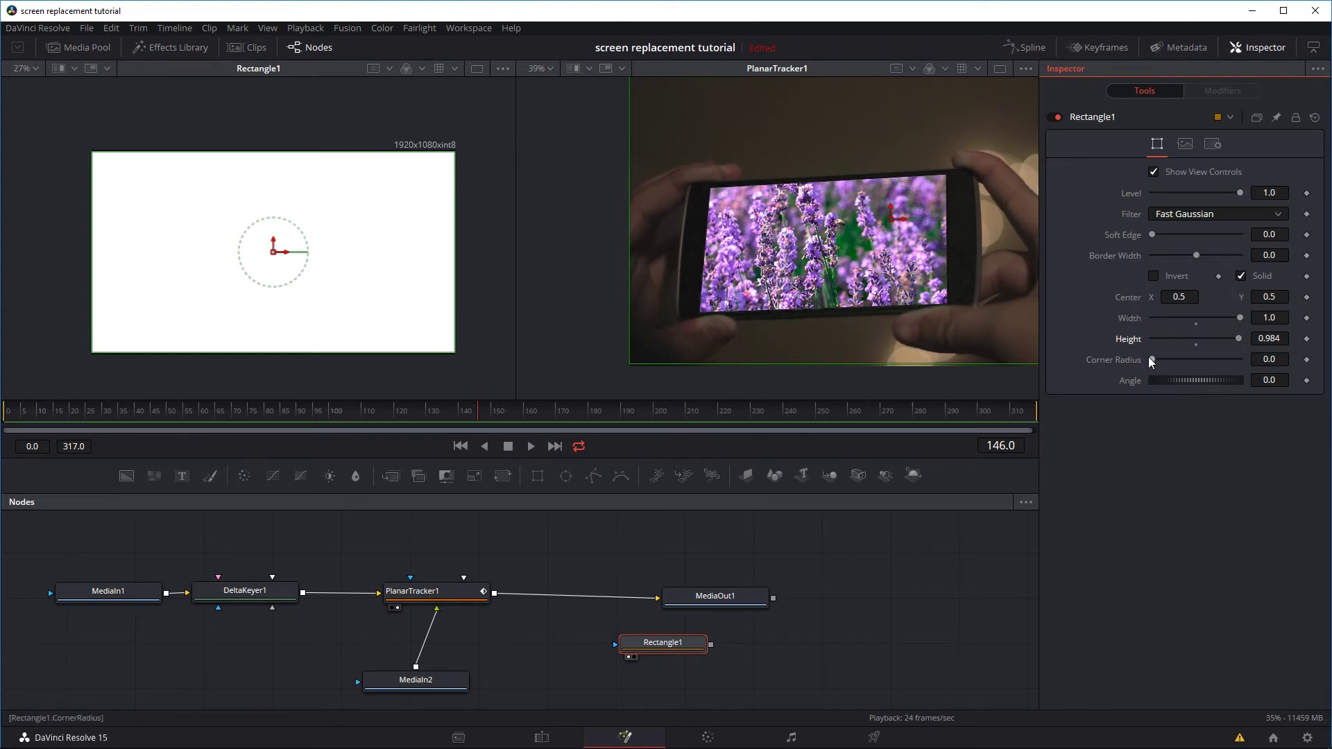
{"action": "mouse_move", "coordinate": [1152, 359]}
{"action": "left_mouse_down"}
{"action": "mouse_move", "coordinate": [1210, 356]}
{"action": "mouse_move", "coordinate": [1143, 359]}
{"action": "mouse_move", "coordinate": [1158, 364]}
{"action": "left_mouse_up"}
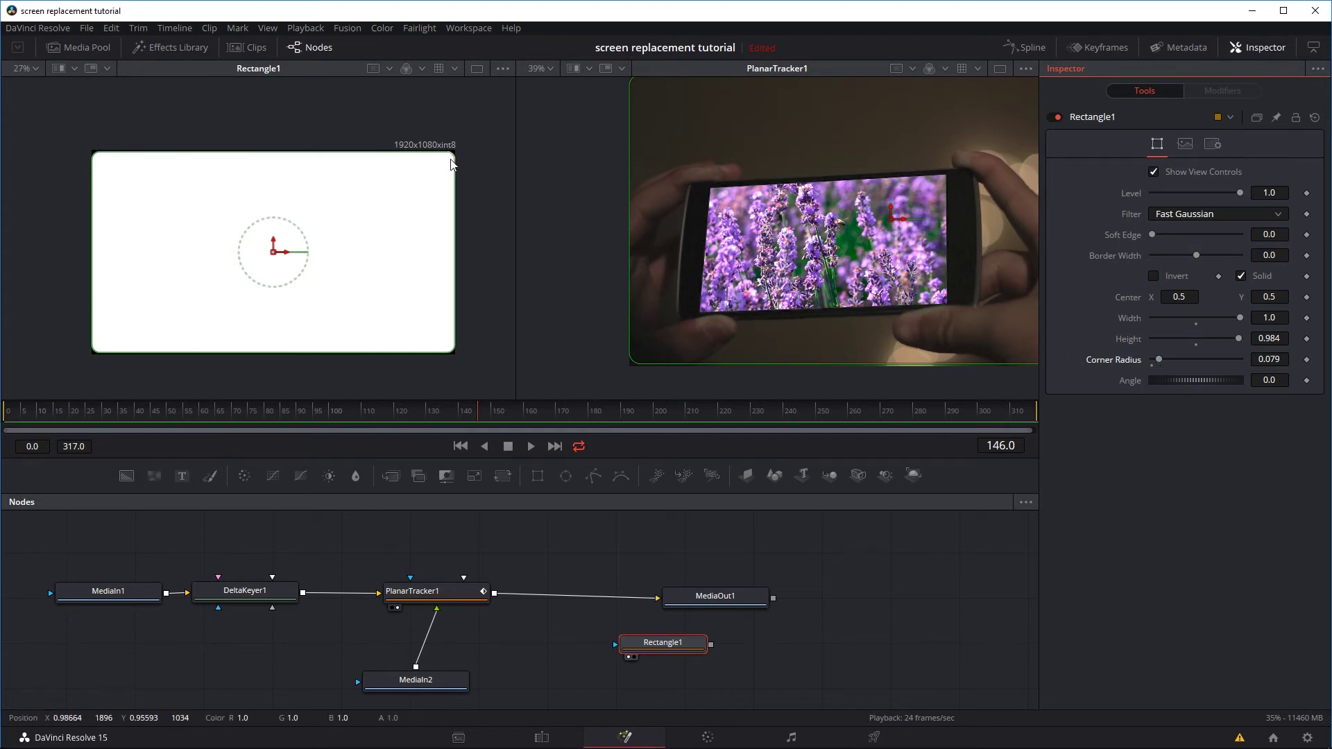
{"action": "mouse_move", "coordinate": [1152, 234]}
{"action": "left_mouse_down"}
{"action": "mouse_move", "coordinate": [1191, 234]}
{"action": "mouse_move", "coordinate": [1166, 225]}
{"action": "left_mouse_up"}
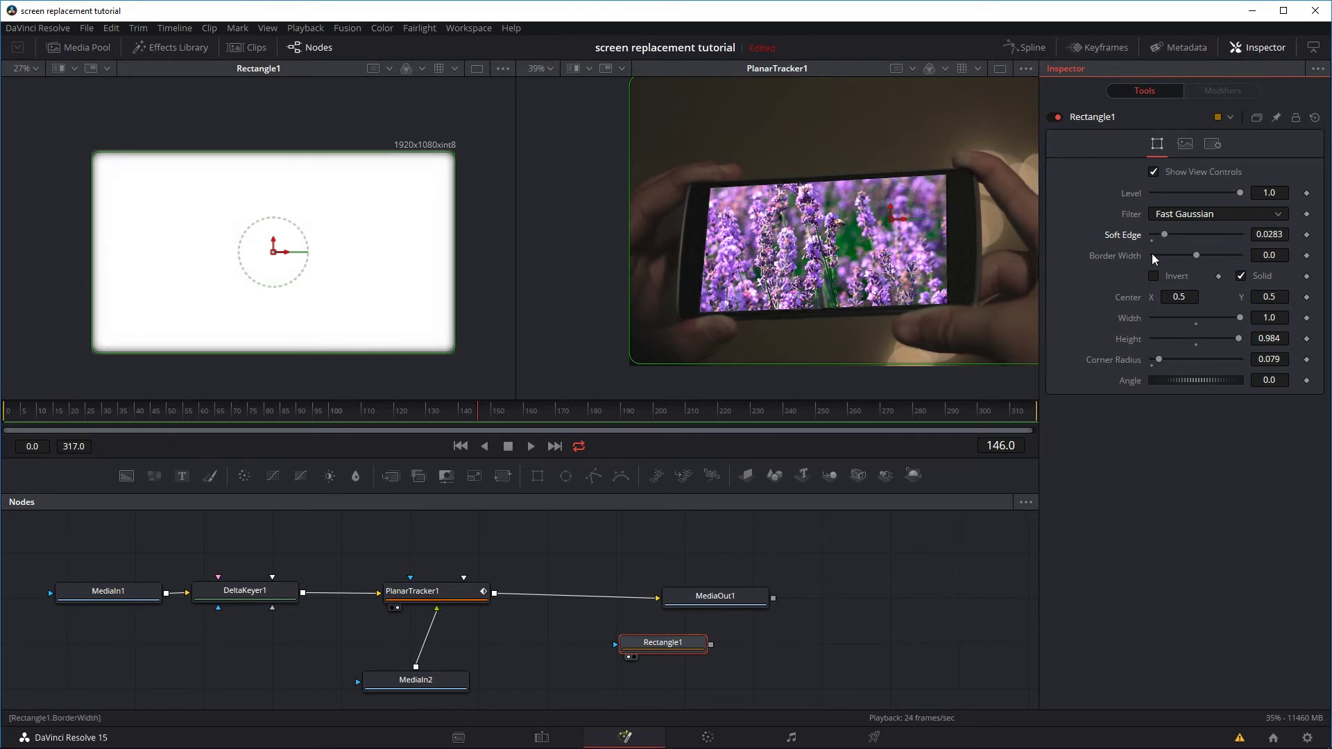
Place Rectangle1 beside MediaIn2 and connect it as the clip's mask, checking the softened edges in MediaIn2's view
{"action": "left_click_drag", "start_coordinate": [632, 649], "coordinate": [246, 680]}
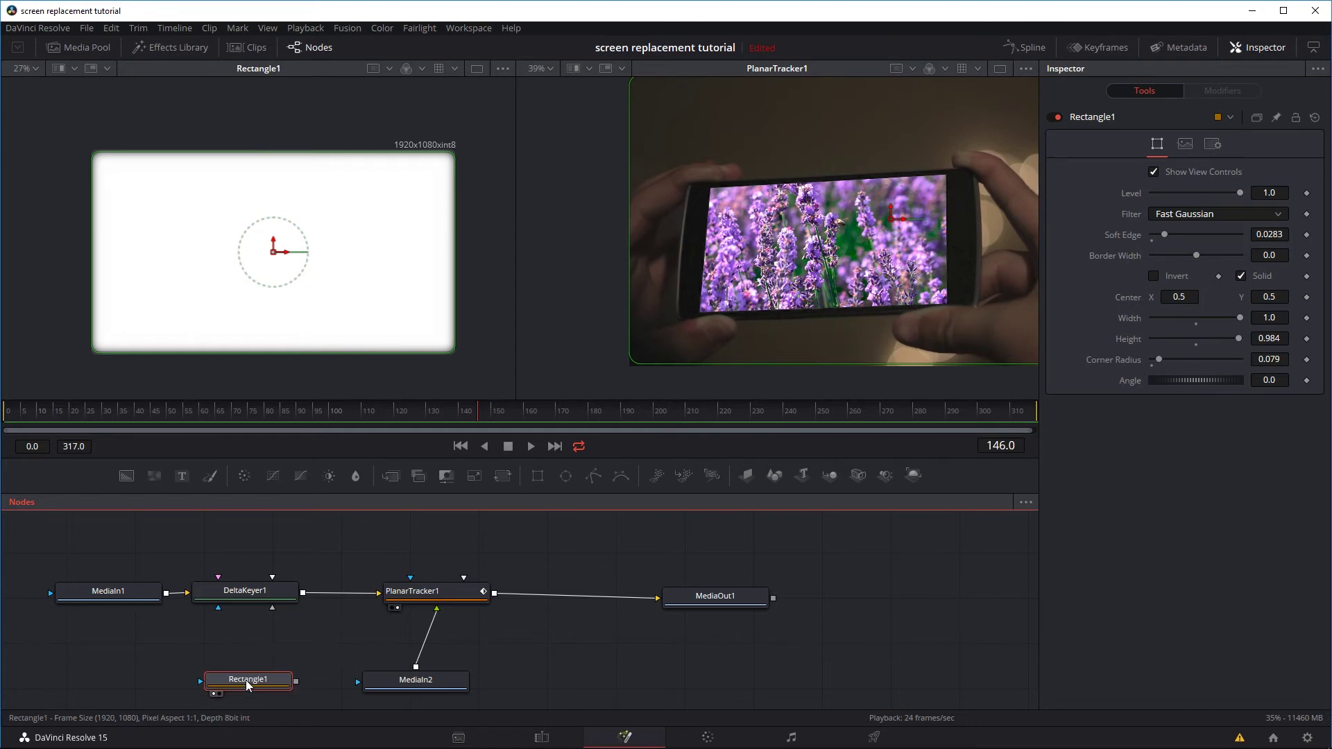
{"action": "left_click", "coordinate": [428, 681]}
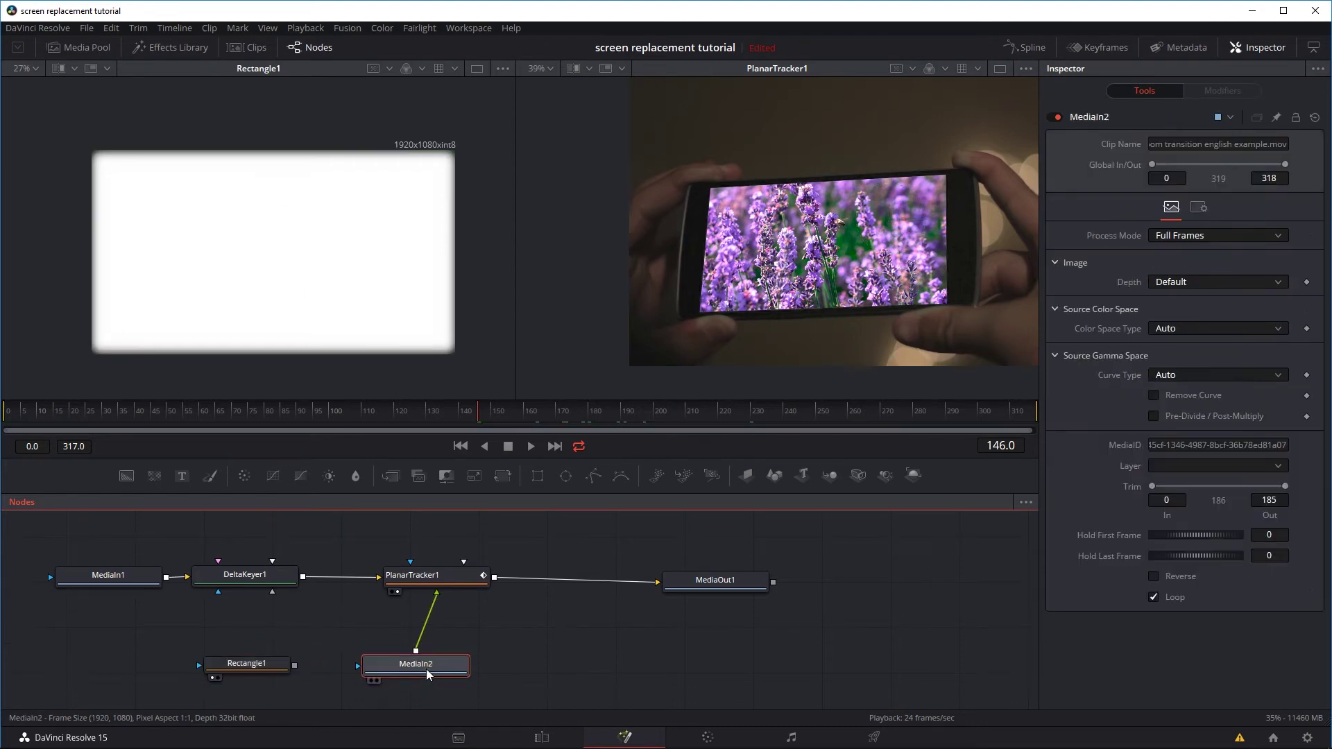
{"action": "key", "text": "2"}
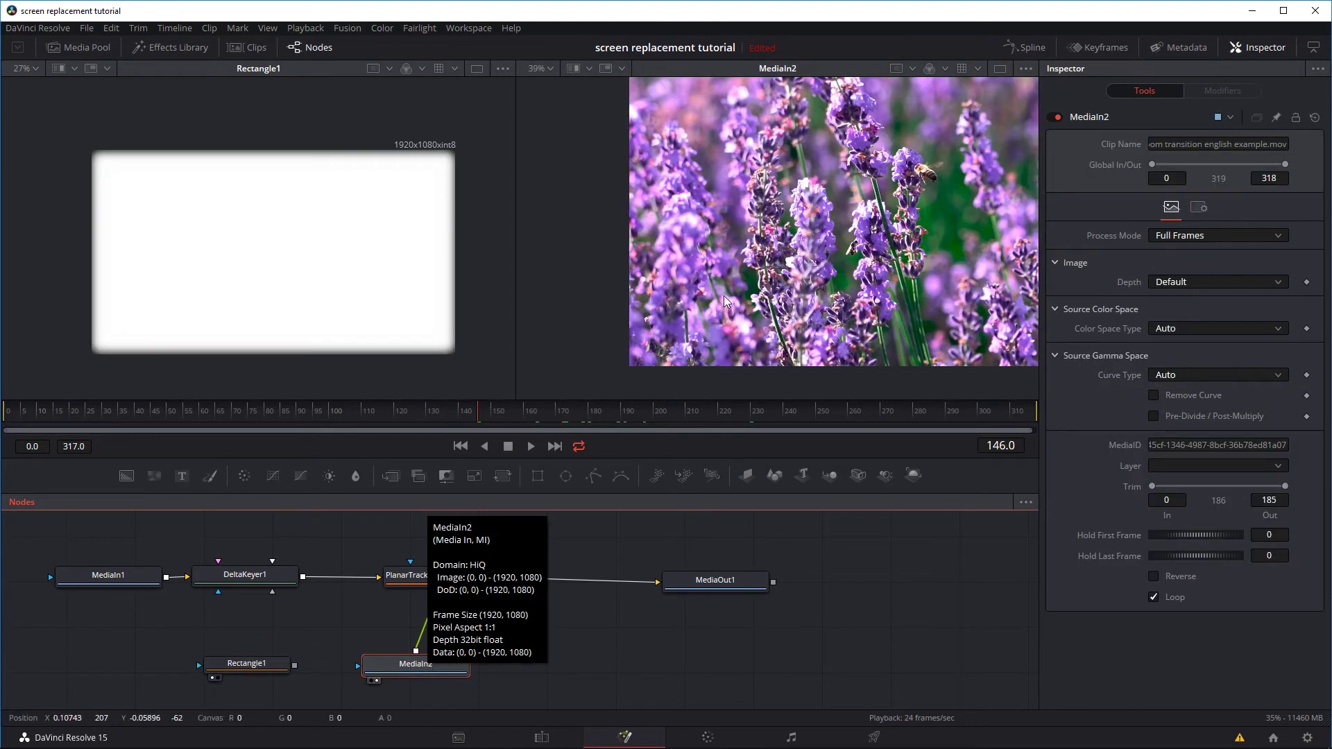
{"action": "scroll", "coordinate": [724, 300], "scroll_direction": "down", "scroll_amount": 4}
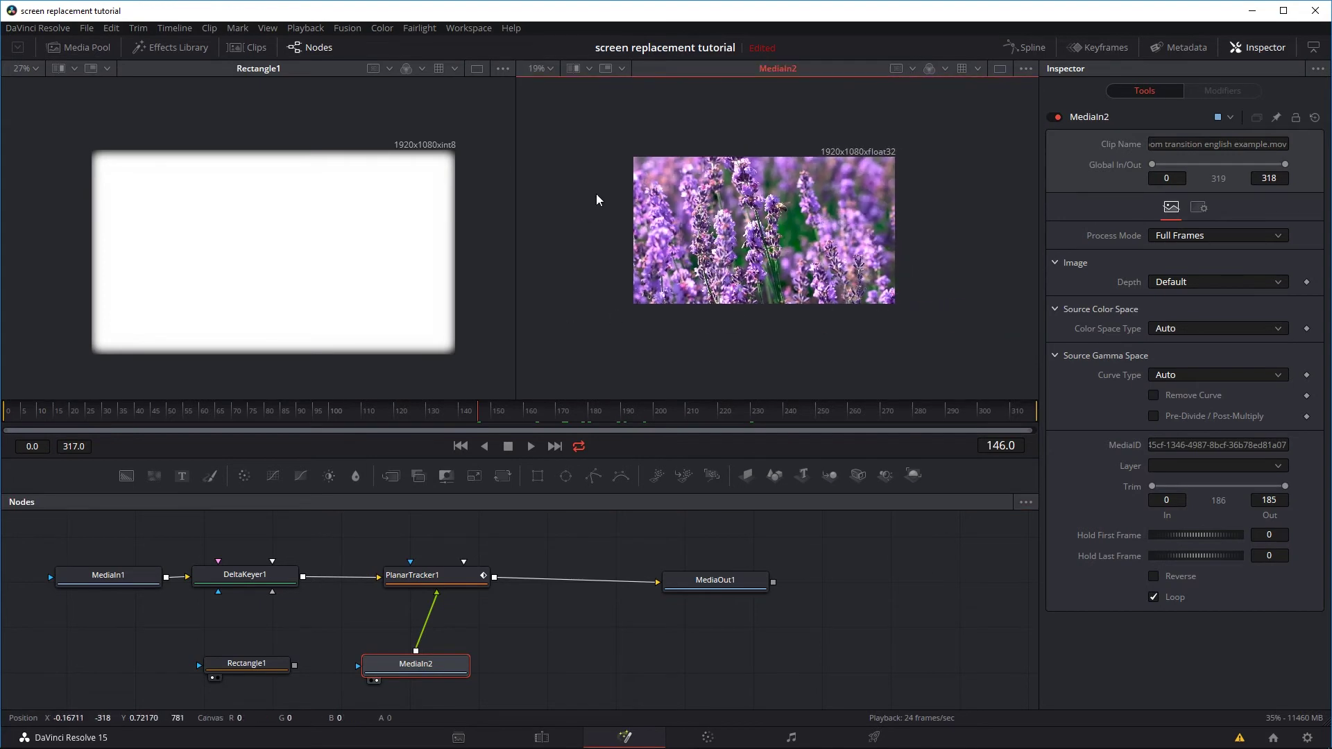
{"action": "left_click", "coordinate": [295, 671]}
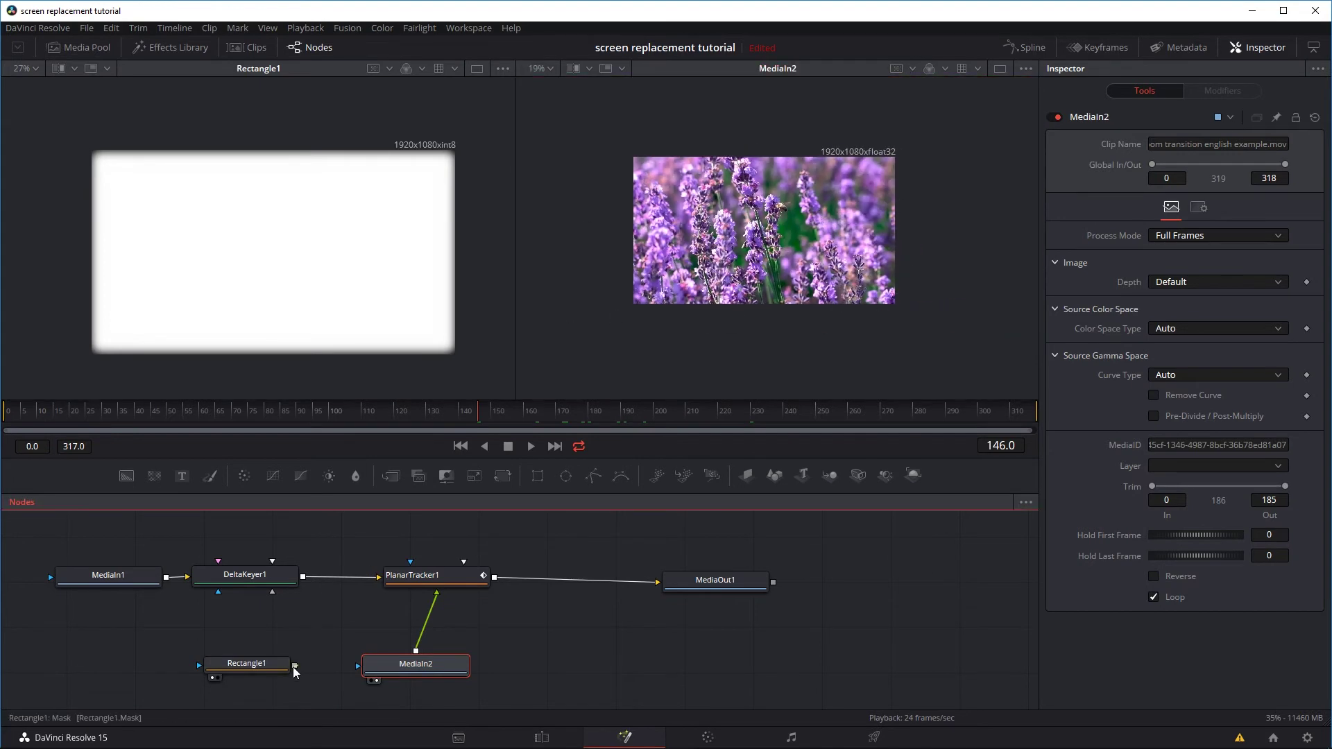
{"action": "left_click_drag", "start_coordinate": [294, 671], "coordinate": [386, 670]}
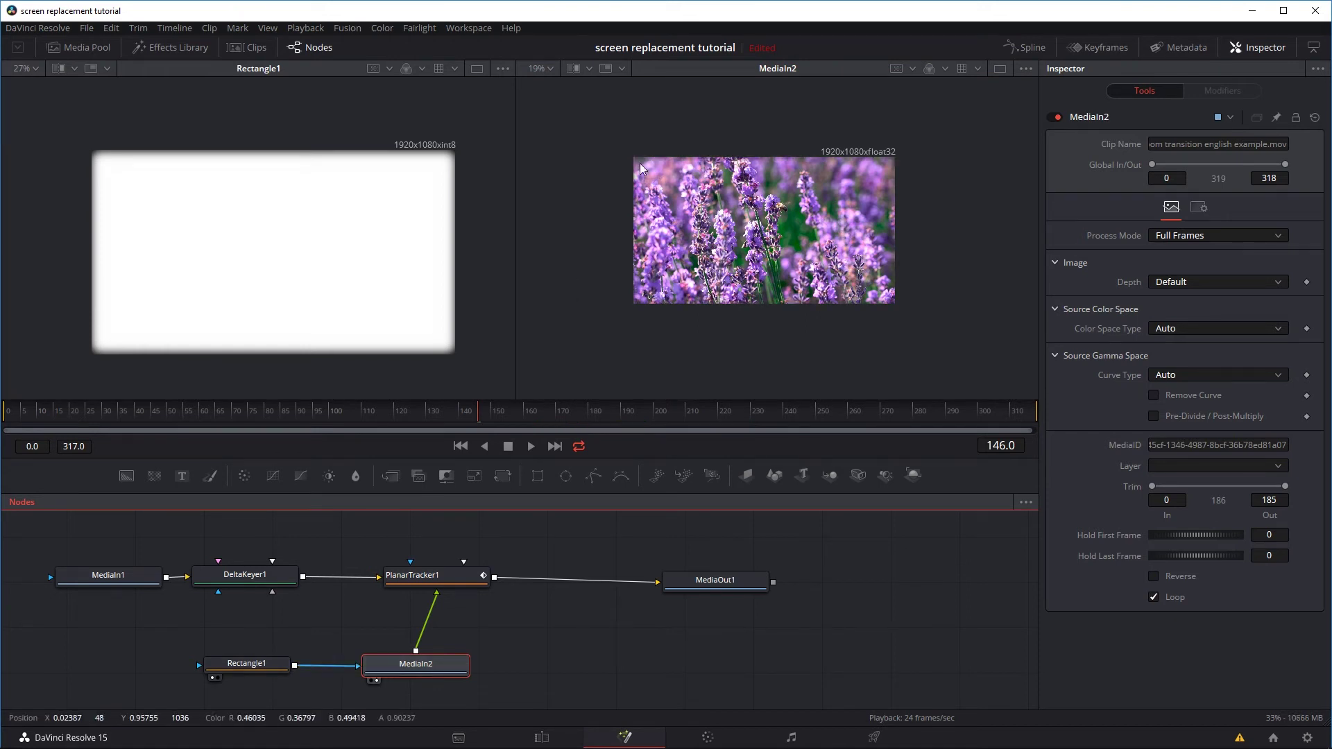
{"action": "scroll", "coordinate": [721, 147], "scroll_direction": "up", "scroll_amount": 2}
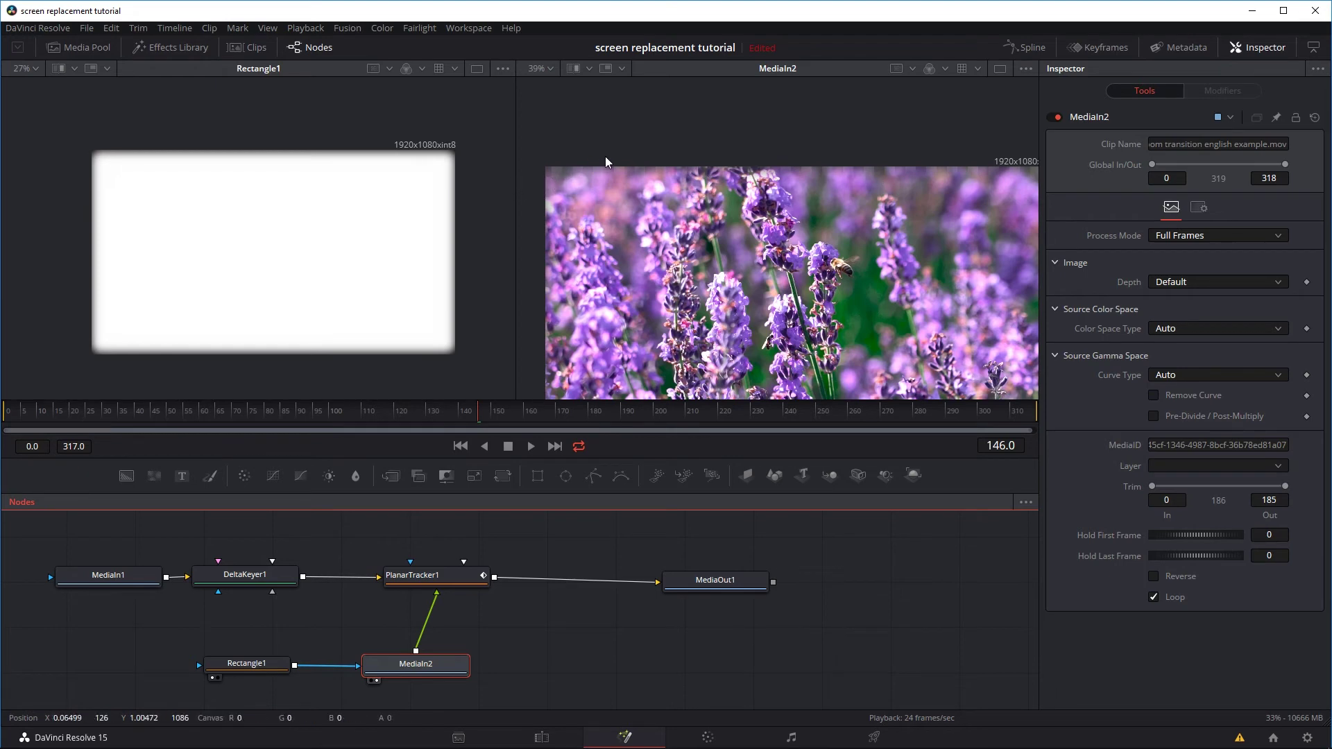
{"action": "scroll", "coordinate": [714, 237], "scroll_direction": "down", "scroll_amount": 2}
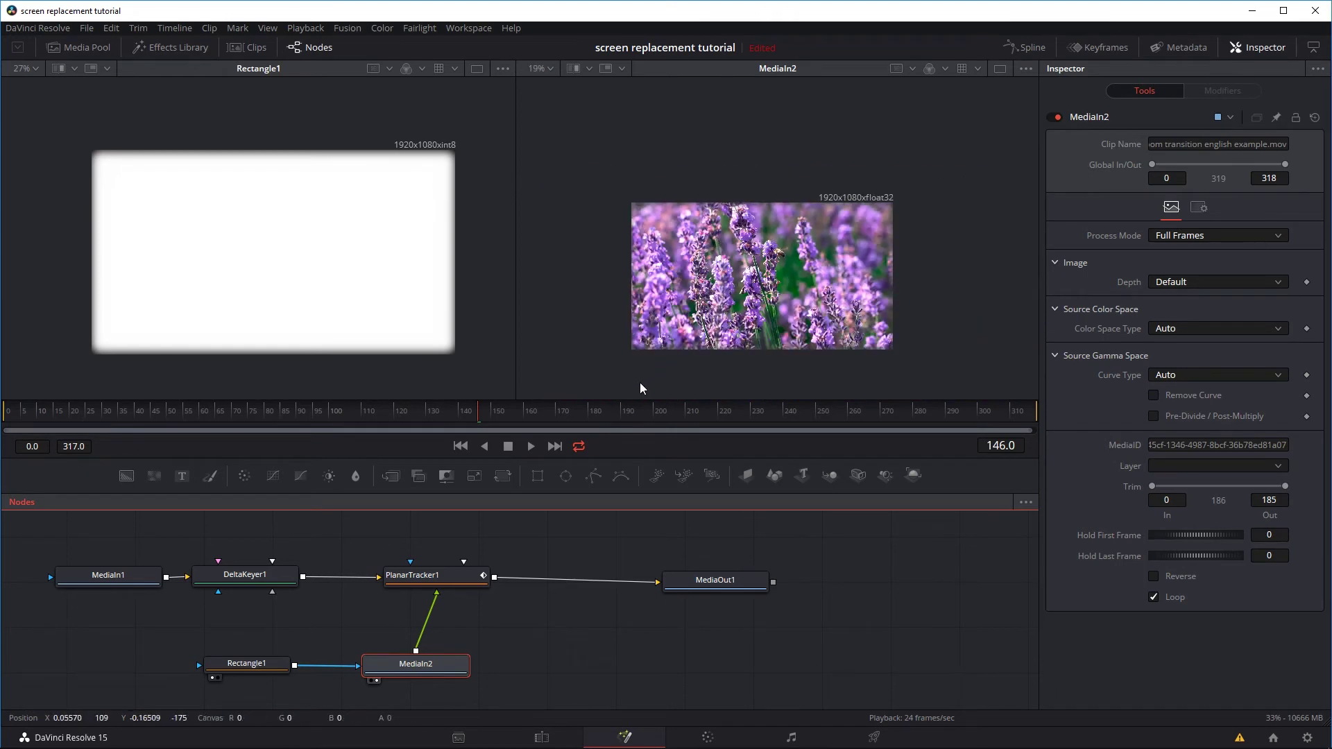
View PlanarTracker1's output again and examine the masked clip's edges on the phone with the tracker overlay hidden
{"action": "left_click", "coordinate": [430, 574]}
{"action": "key", "text": "2"}
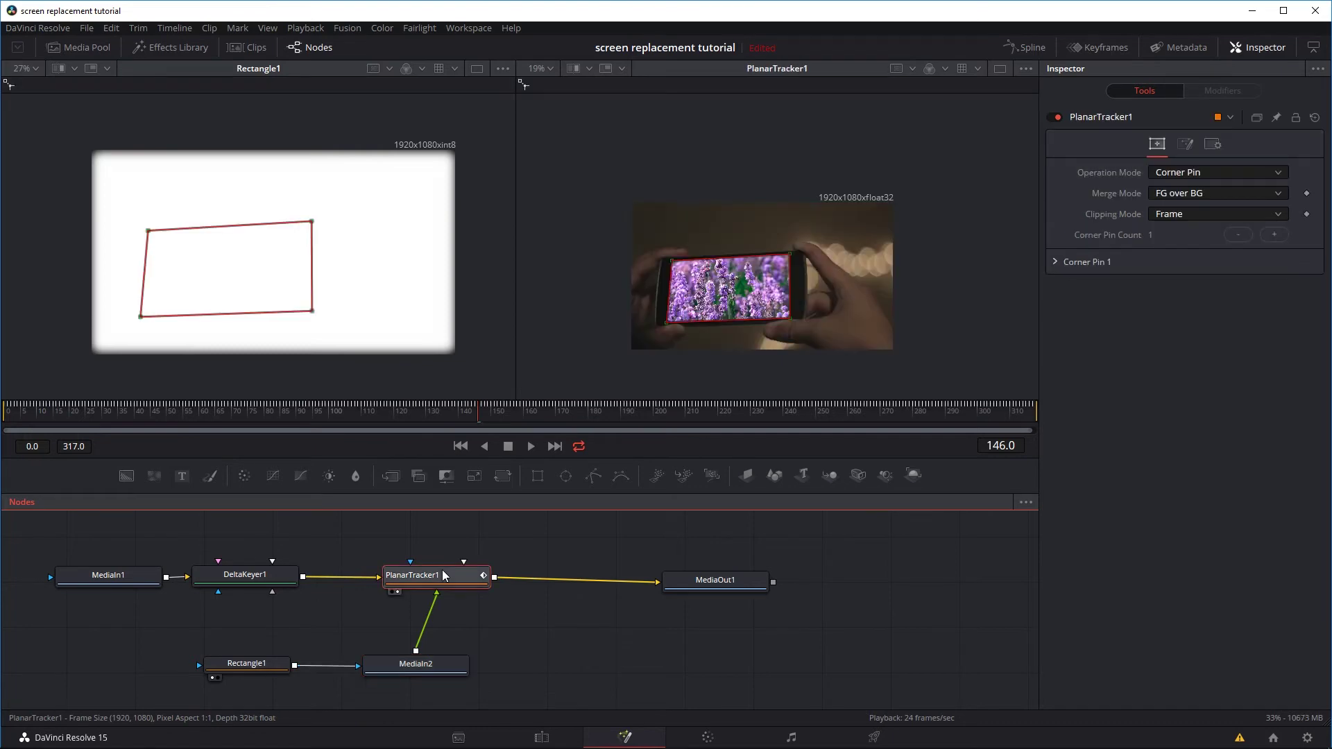
{"action": "scroll", "coordinate": [659, 347], "scroll_direction": "up", "scroll_amount": 1}
{"action": "left_click", "coordinate": [715, 579]}
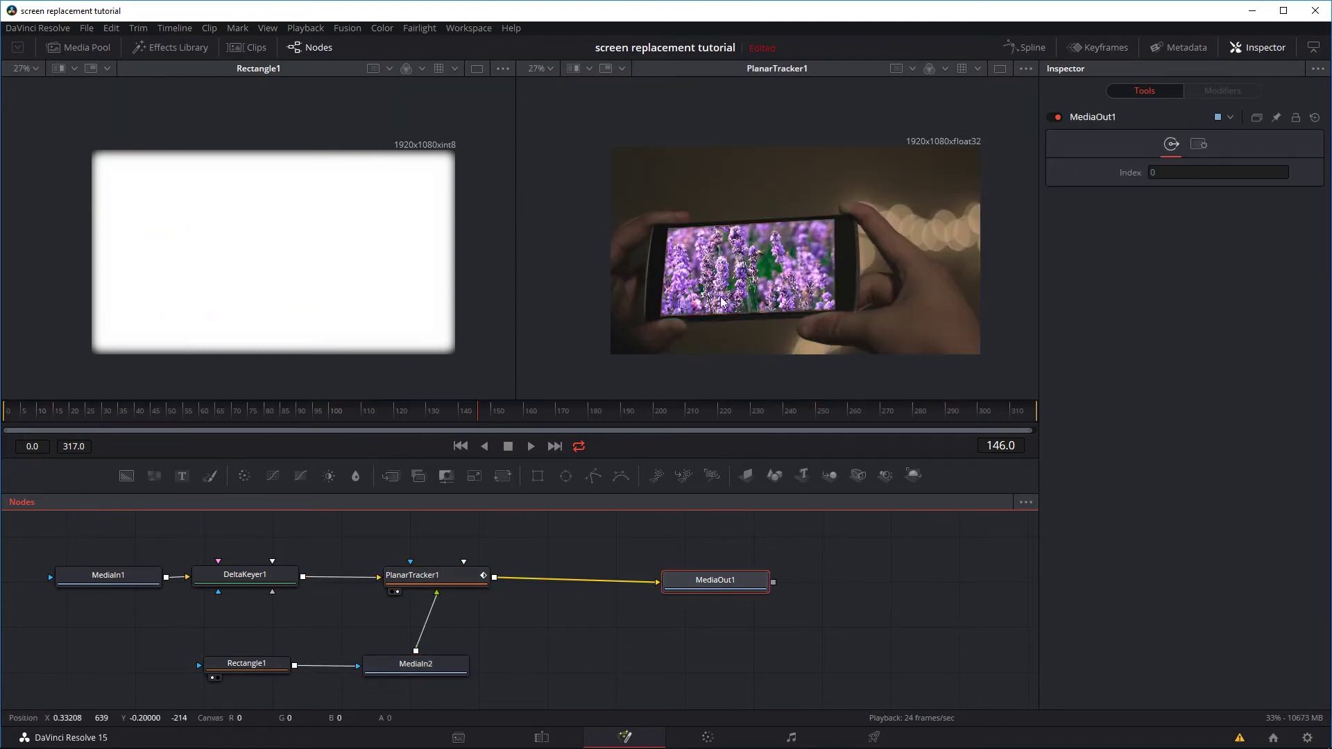
{"action": "scroll", "coordinate": [719, 295], "scroll_direction": "up", "scroll_amount": 1}
{"action": "scroll", "coordinate": [719, 295], "scroll_direction": "up", "scroll_amount": 2}
{"action": "scroll", "coordinate": [720, 295], "scroll_direction": "down", "scroll_amount": 1}
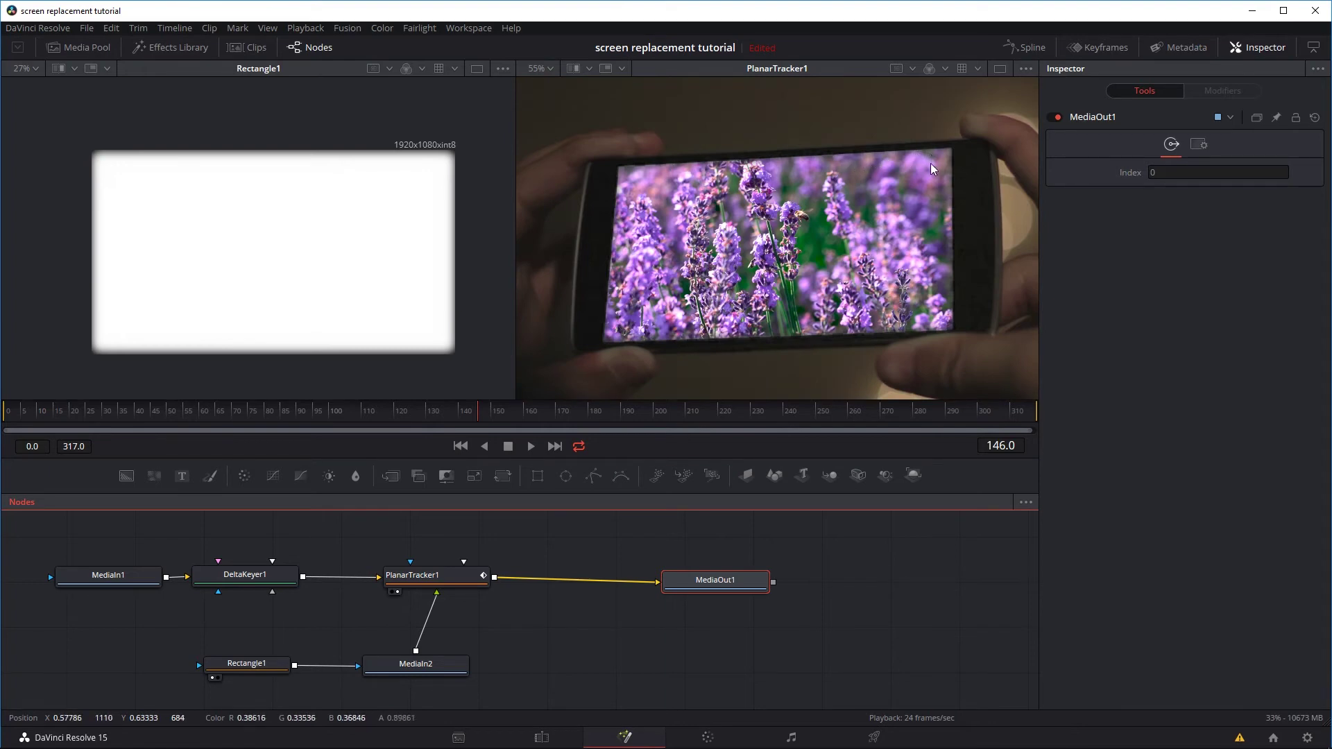
Reduce Rectangle1's Soft Edge to 0.0031 and Corner Radius to 0.055, checking the insert's edge on the phone
{"action": "left_click_drag", "start_coordinate": [247, 664], "coordinate": [247, 663]}
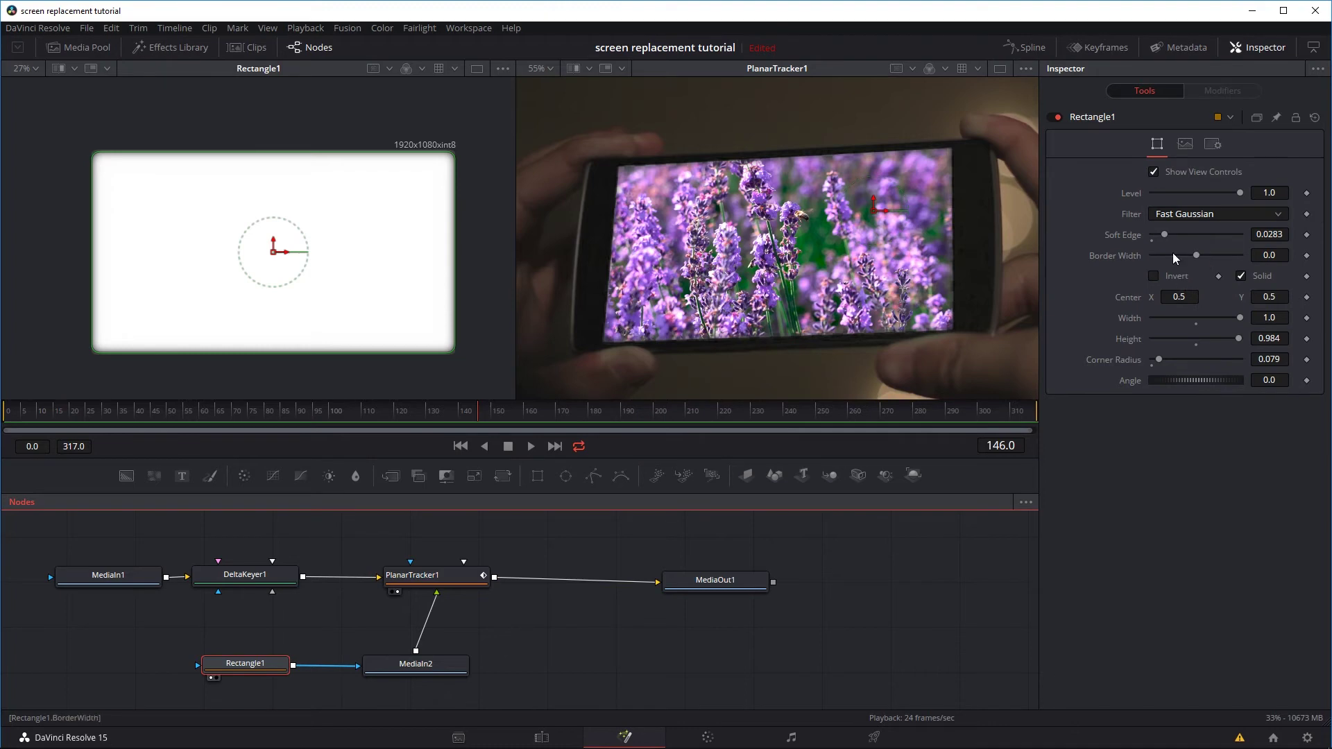
{"action": "left_click_drag", "start_coordinate": [1165, 234], "coordinate": [1154, 235]}
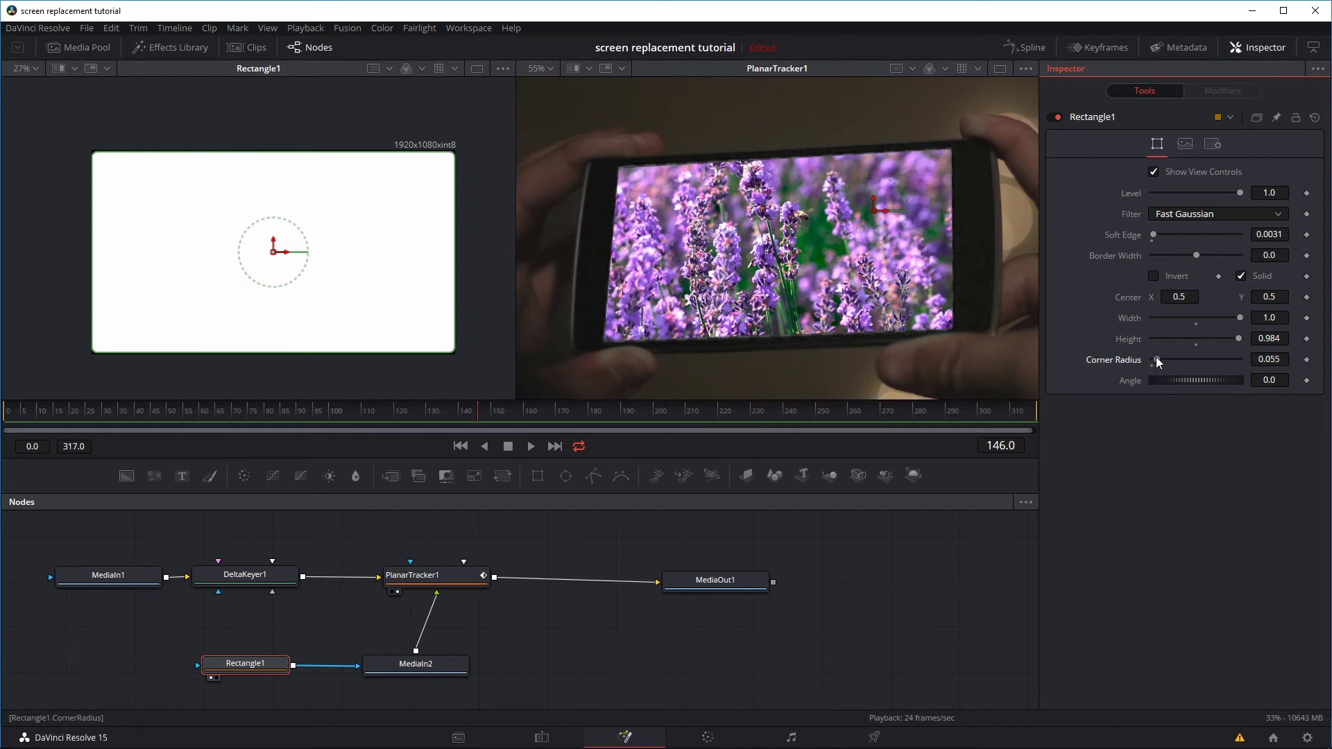
{"action": "scroll", "coordinate": [934, 156], "scroll_direction": "up", "scroll_amount": 3}
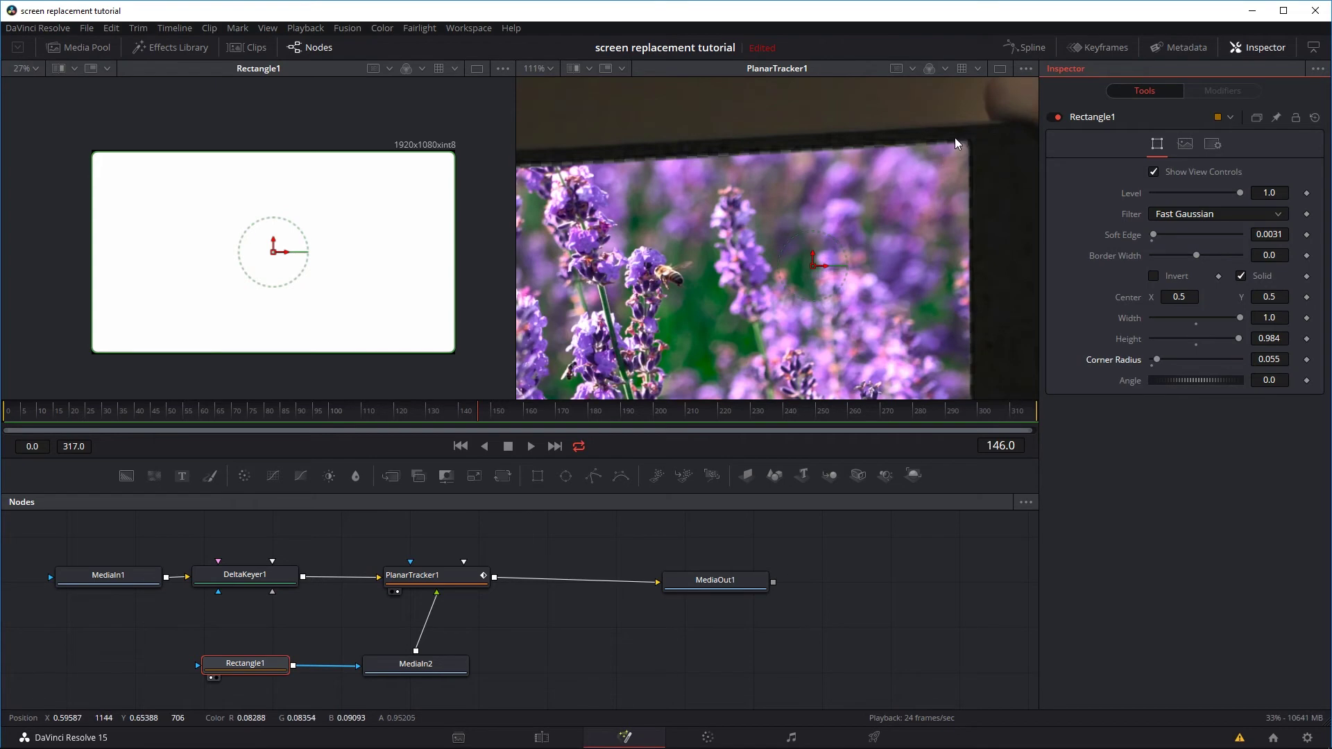
{"action": "scroll", "coordinate": [883, 219], "scroll_direction": "down", "scroll_amount": 4}
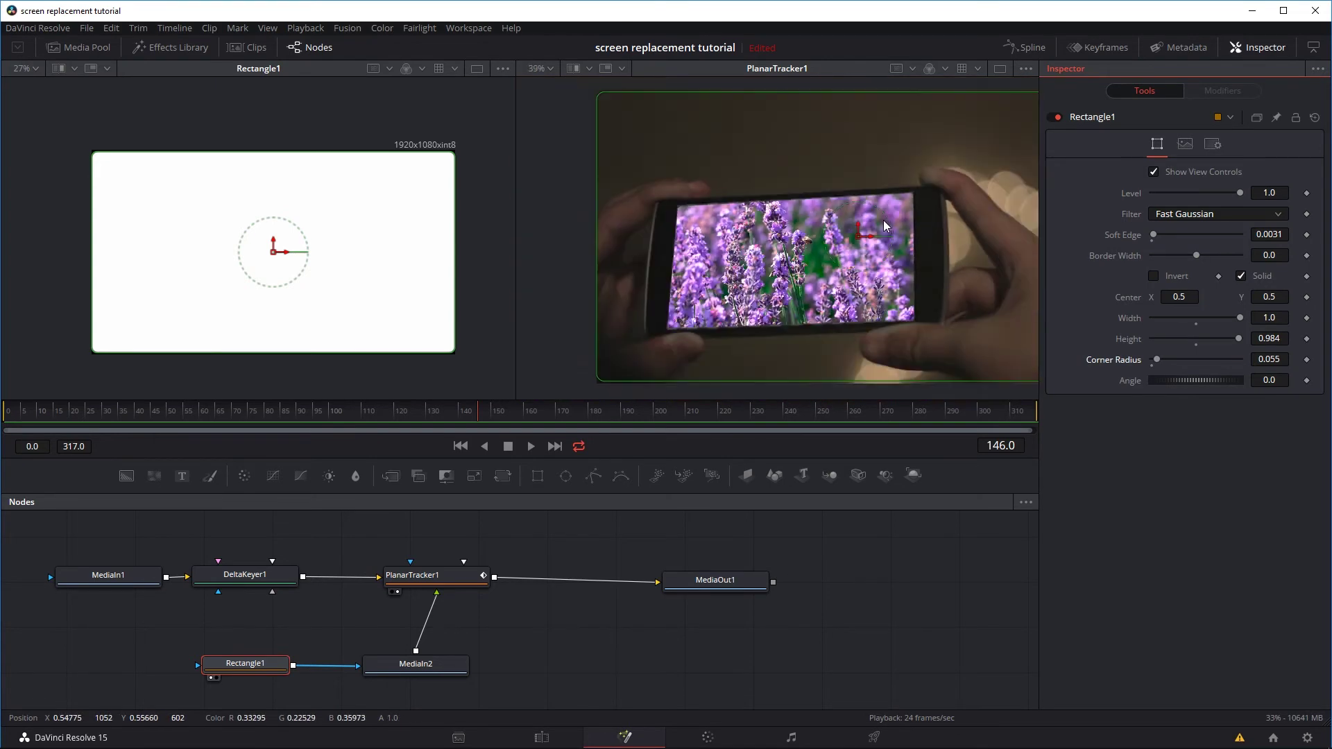
View MediaOut1 in place of PlanarTracker1 and DeltaKeyer1 in place of Rectangle1, examining the insert's upper edge for transparency
{"action": "key", "text": "2"}
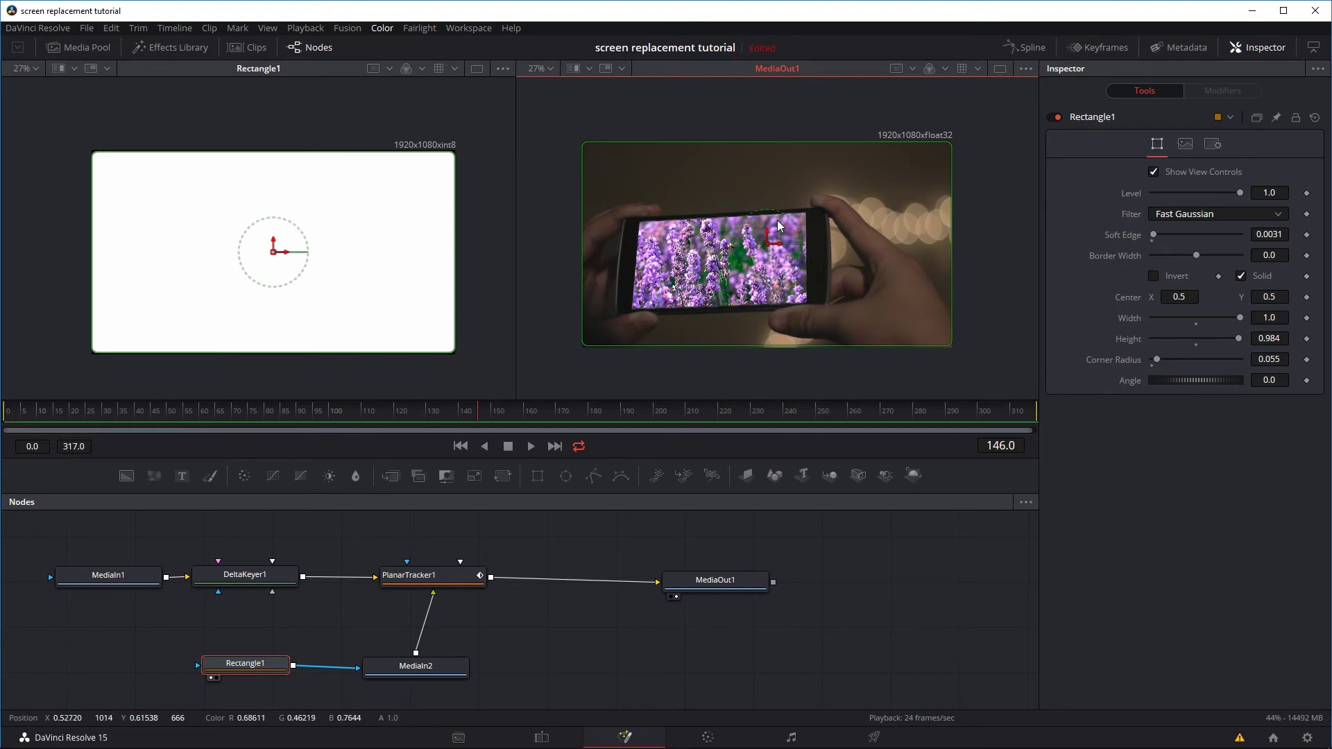
{"action": "scroll", "coordinate": [775, 223], "scroll_direction": "up", "scroll_amount": 2}
{"action": "scroll", "coordinate": [777, 220], "scroll_direction": "up", "scroll_amount": 4}
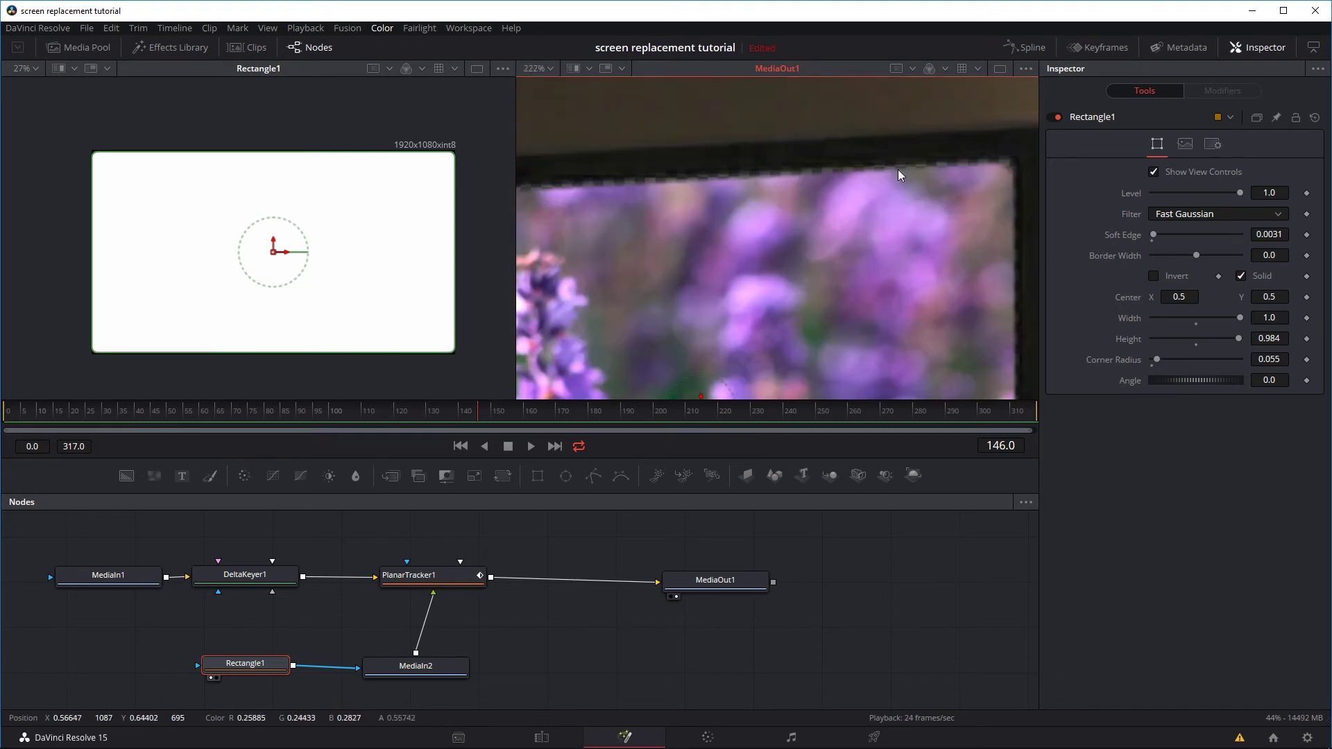
{"action": "scroll", "coordinate": [832, 179], "scroll_direction": "left", "scroll_amount": 3}
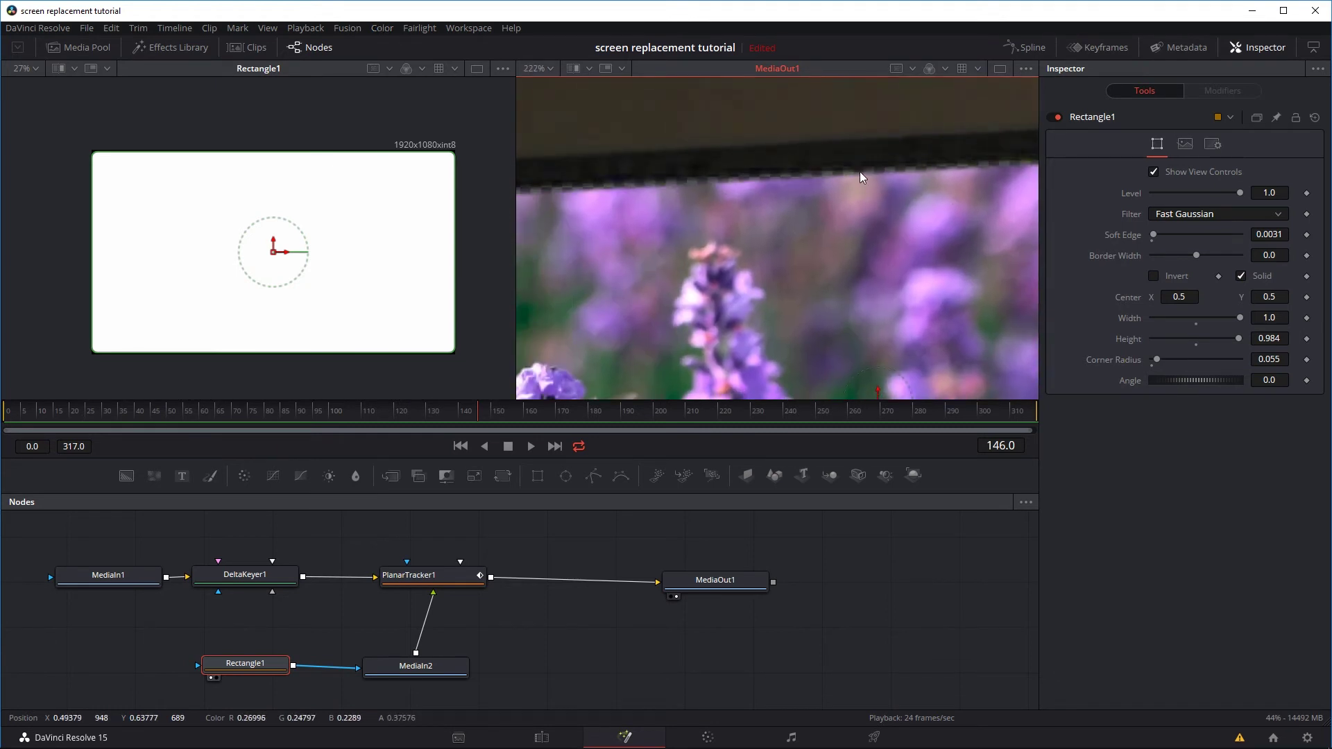
{"action": "left_click", "coordinate": [109, 576]}
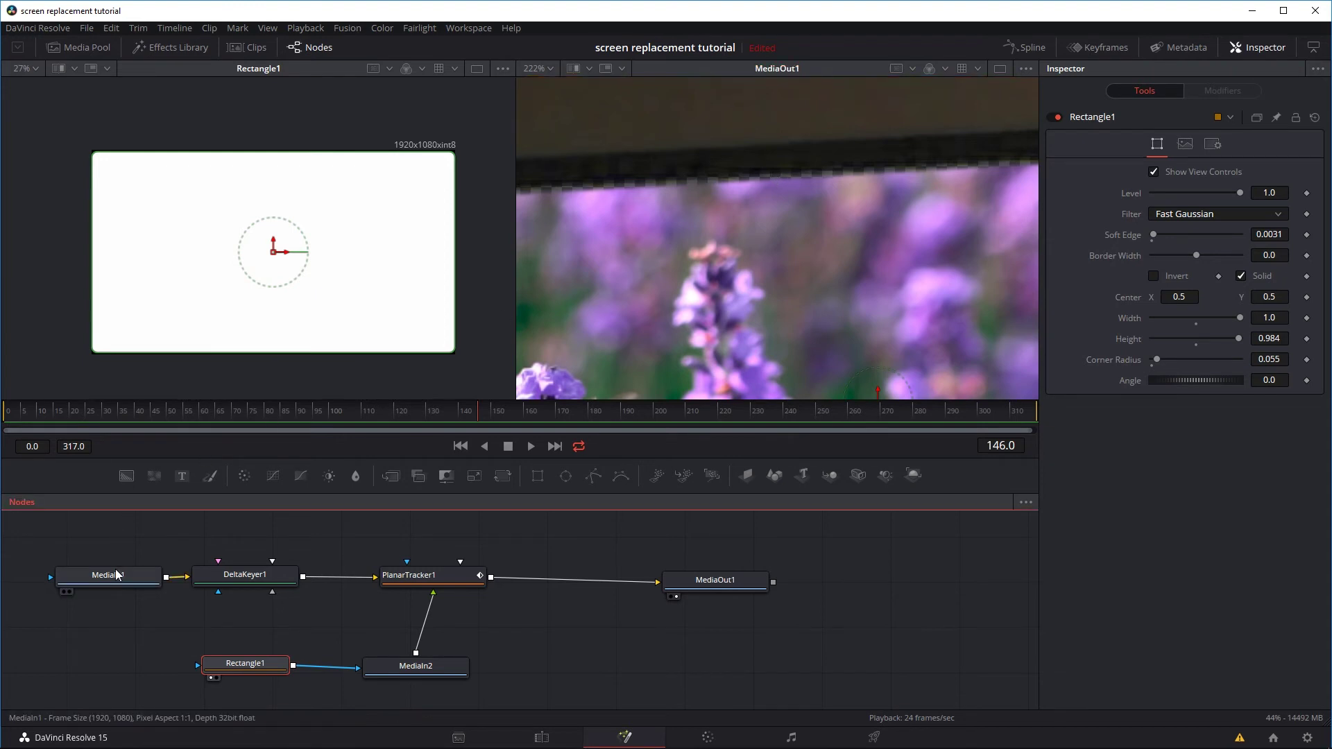
{"action": "left_click", "coordinate": [242, 574]}
{"action": "left_click_drag", "start_coordinate": [242, 574], "coordinate": [344, 244]}
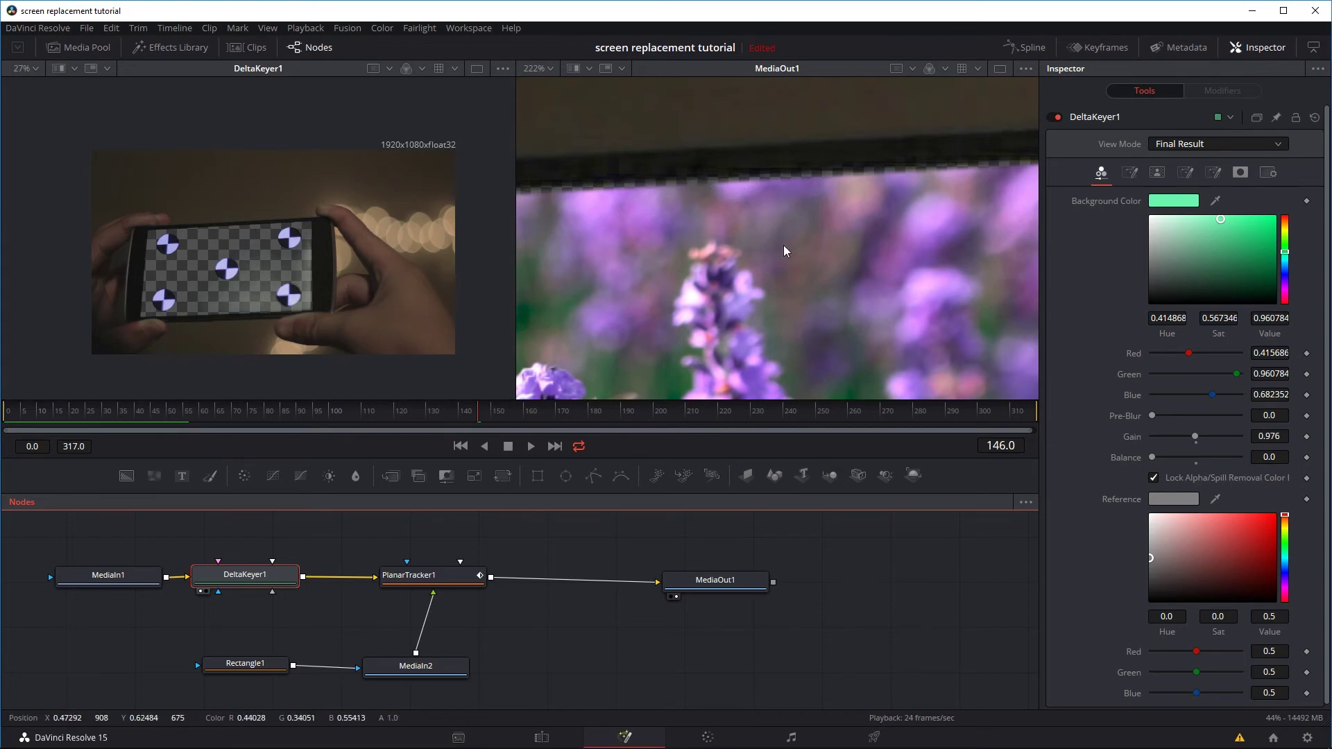
Check the composite on the Edit page, return to Fusion, and examine the upper edge of the phone screen in MediaOut1
{"action": "left_click", "coordinate": [542, 737]}
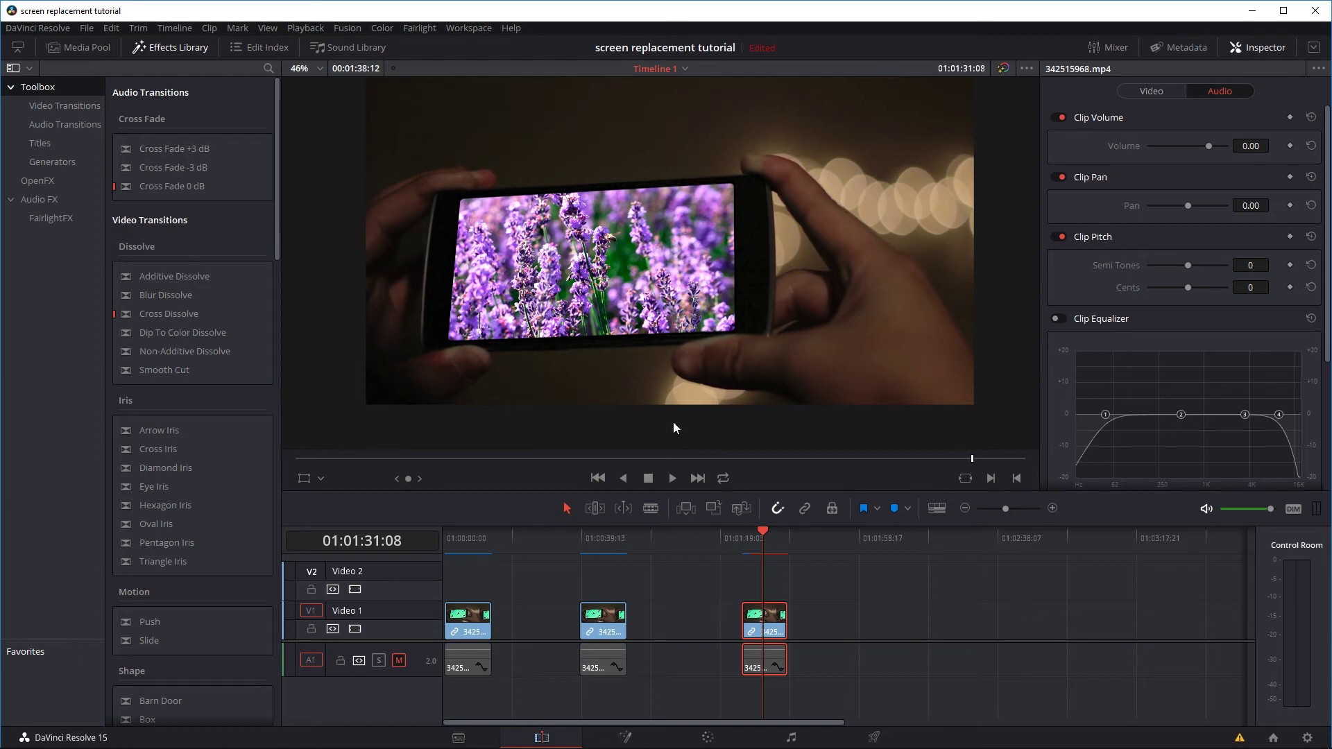
{"action": "left_click", "coordinate": [625, 730]}
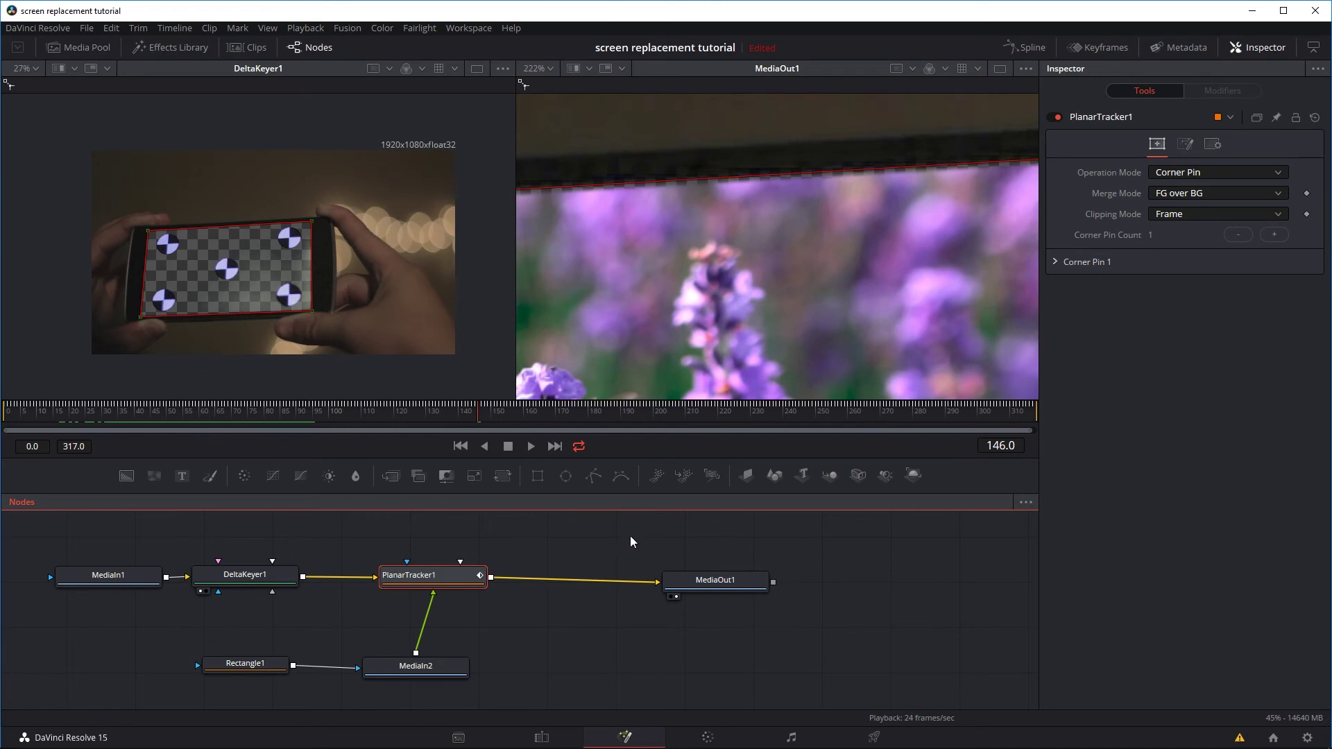
{"action": "key", "text": "ctrl+f"}
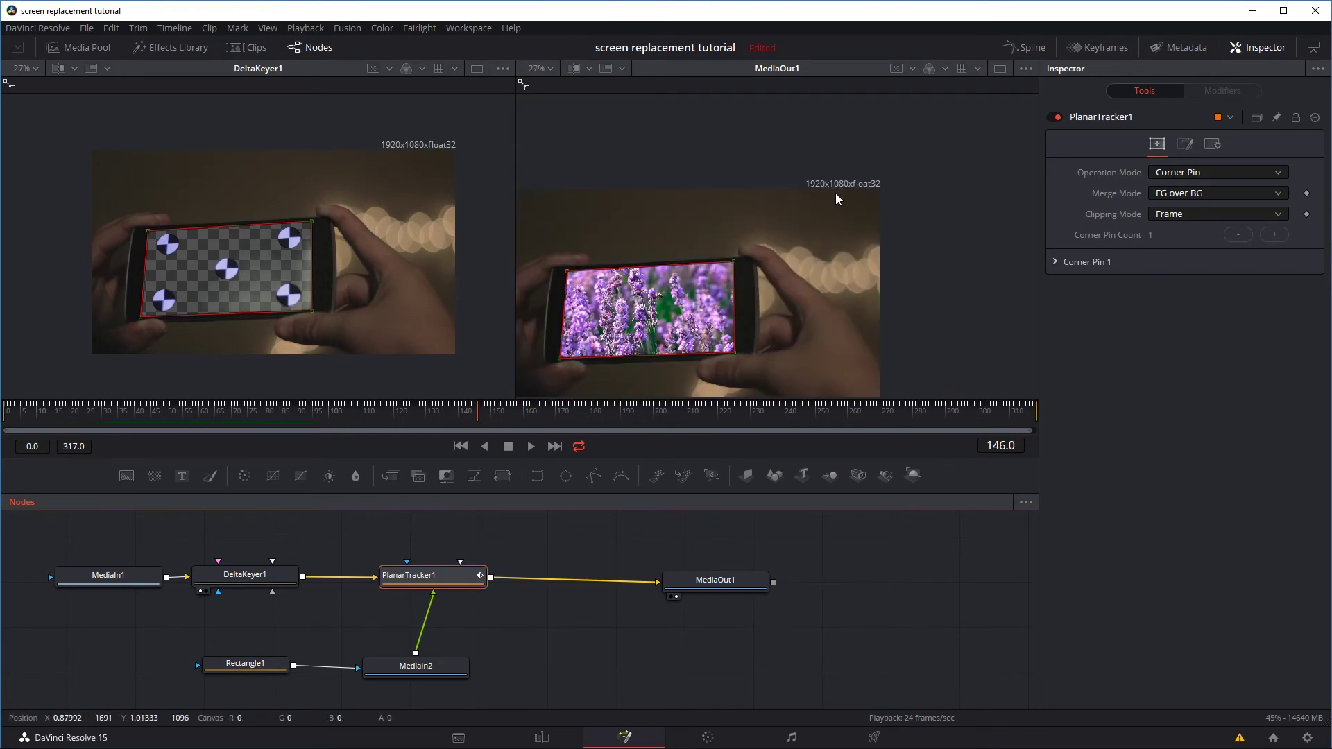
{"action": "scroll", "coordinate": [739, 195], "scroll_direction": "down", "scroll_amount": 1}
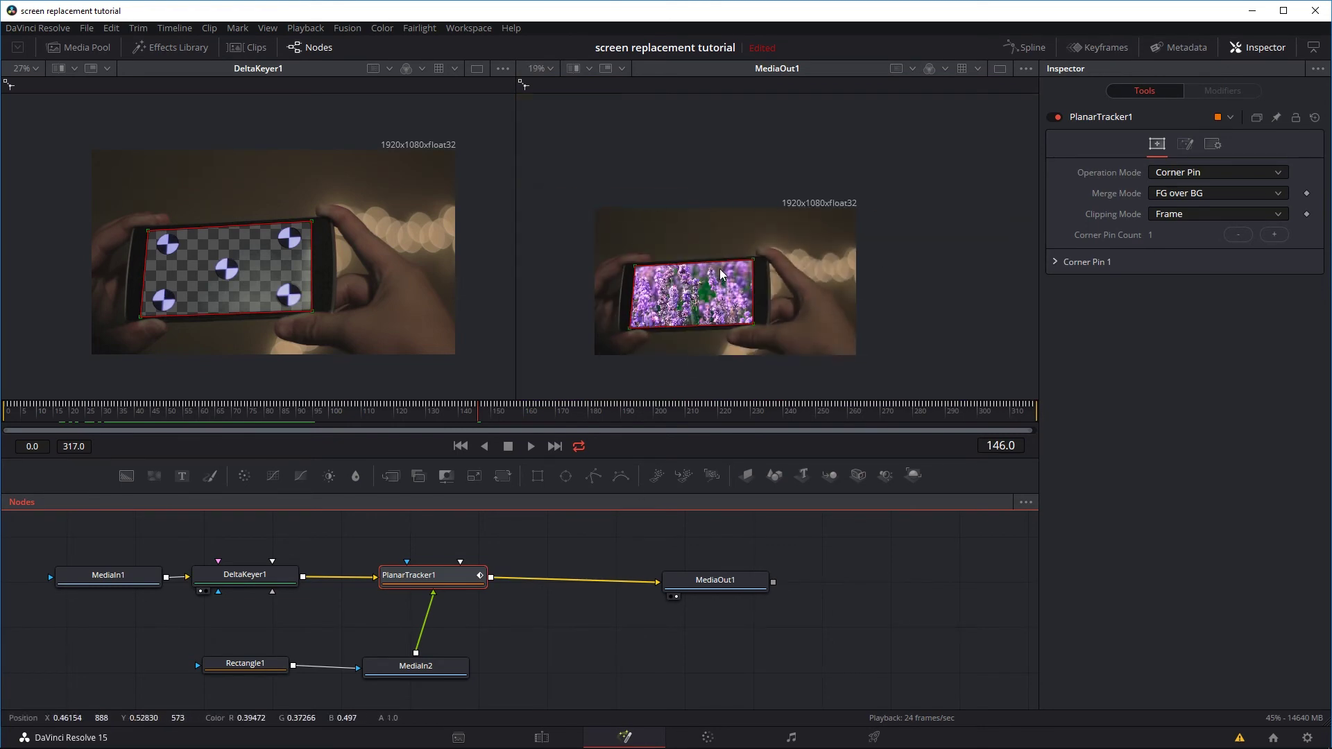
{"action": "scroll", "coordinate": [726, 253], "scroll_direction": "up", "scroll_amount": 8}
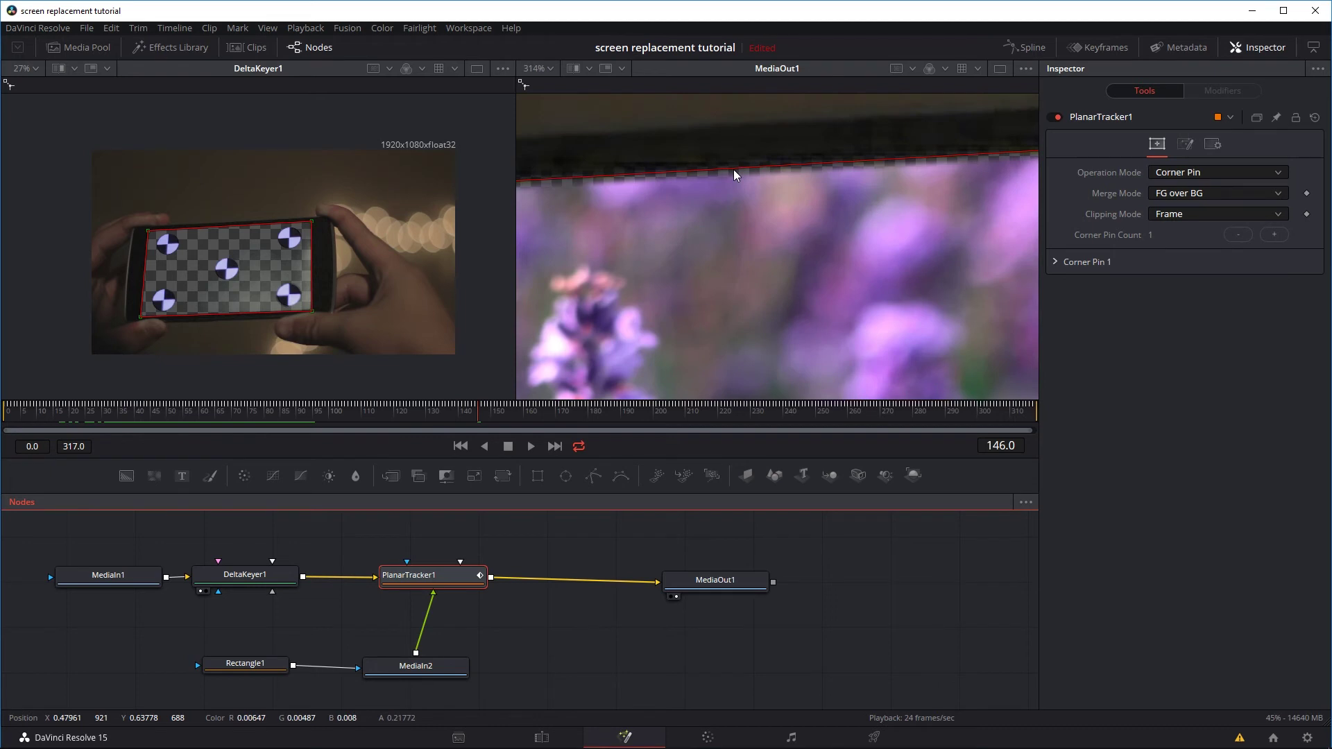
{"action": "scroll", "coordinate": [733, 169], "scroll_direction": "down", "scroll_amount": 8}
Add a Background node merged onto PlanarTracker1's output
{"action": "left_click_drag", "start_coordinate": [445, 573], "coordinate": [445, 574]}
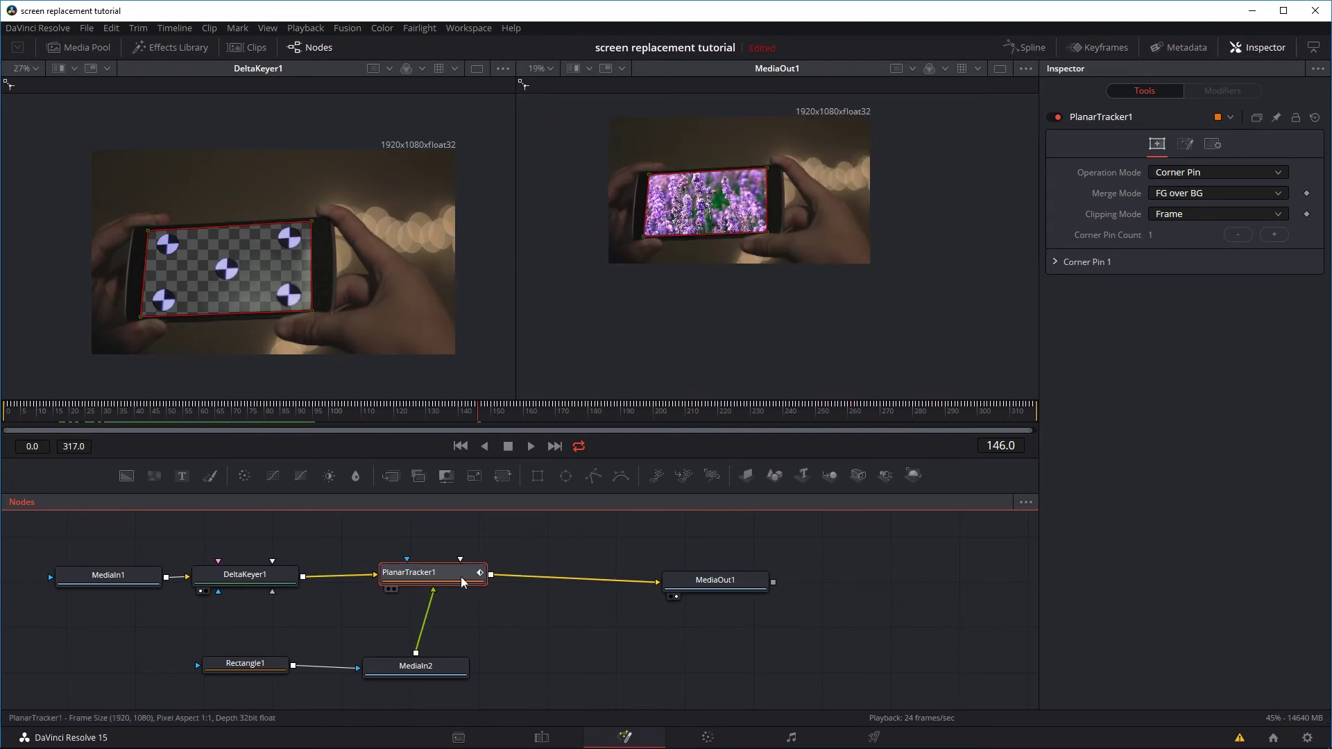
{"action": "key", "text": "shift+space"}
{"action": "type", "text": "back"}
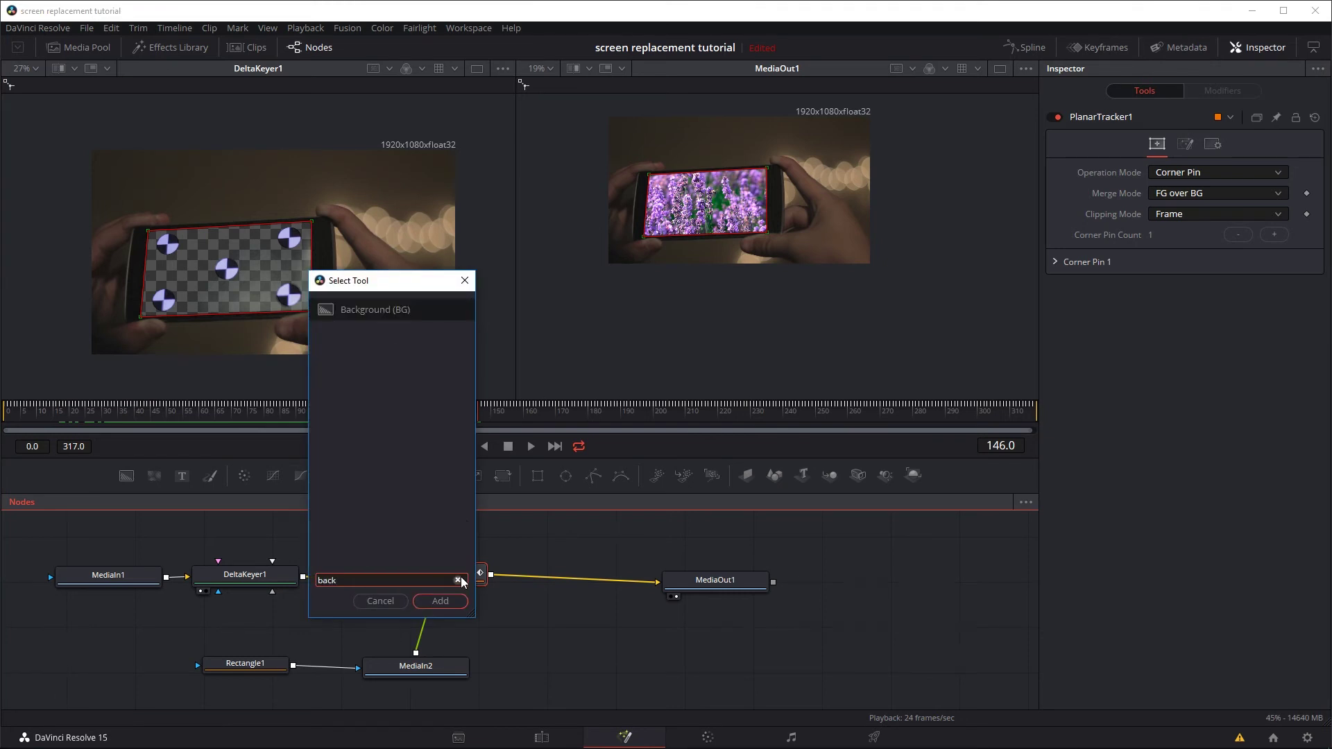
{"action": "left_click", "coordinate": [440, 601]}
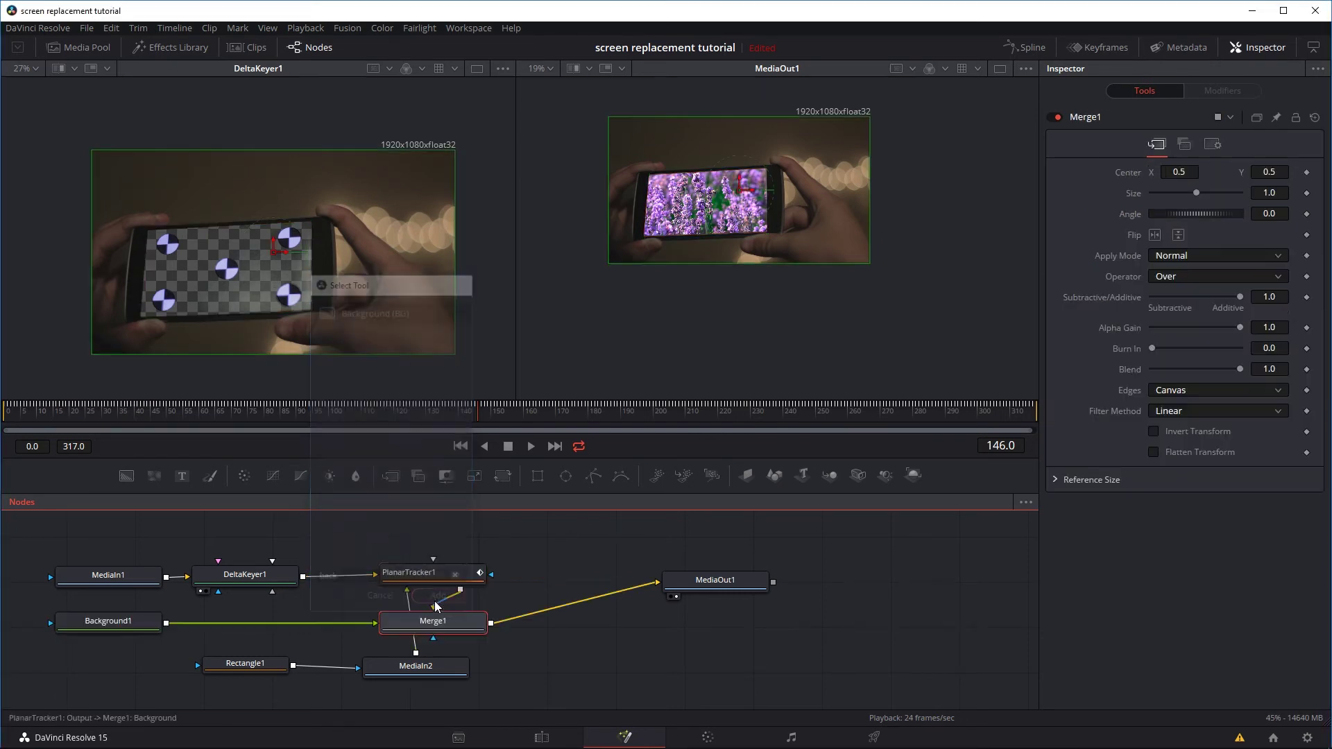
Place Merge1 between PlanarTracker1 and MediaOut1 with Background1 directly below it, and view Merge1's output
{"action": "left_click_drag", "start_coordinate": [602, 585], "coordinate": [582, 588]}
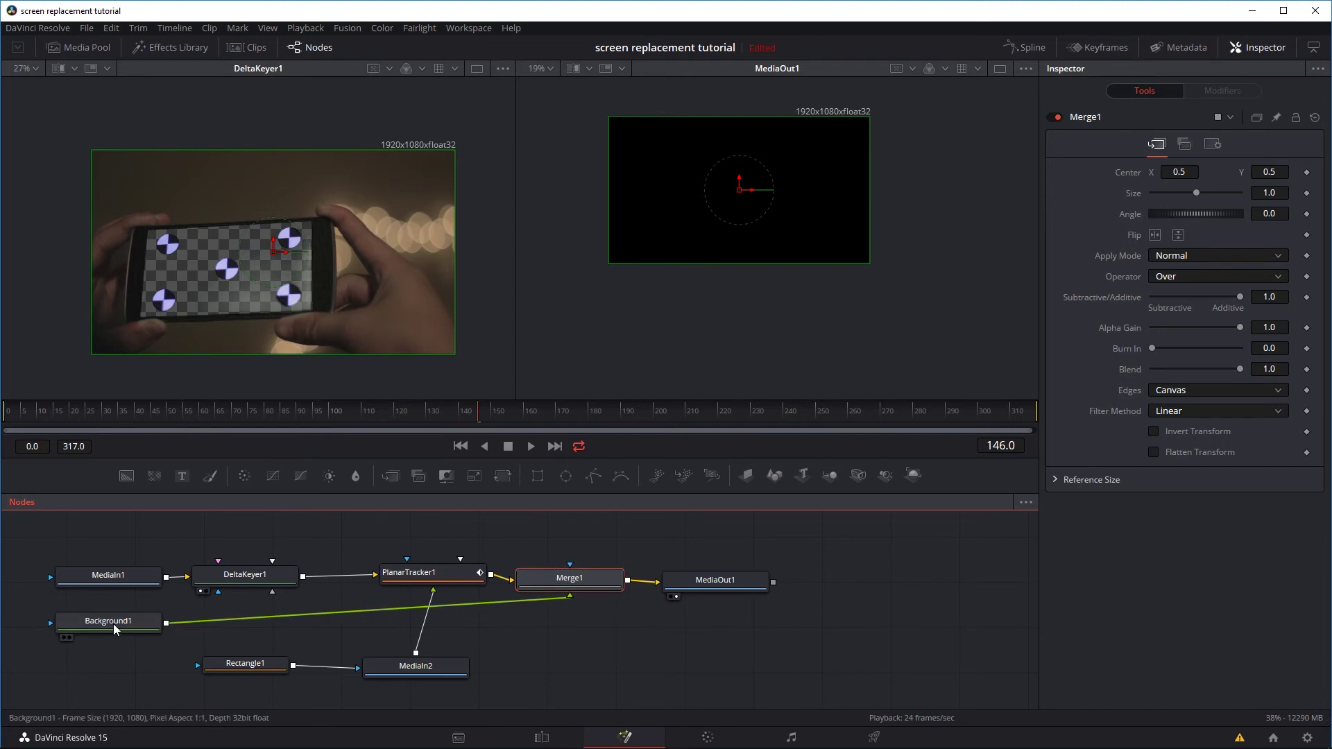
{"action": "left_click_drag", "start_coordinate": [111, 621], "coordinate": [565, 575]}
{"action": "left_click", "coordinate": [467, 573]}
{"action": "key", "text": "2"}
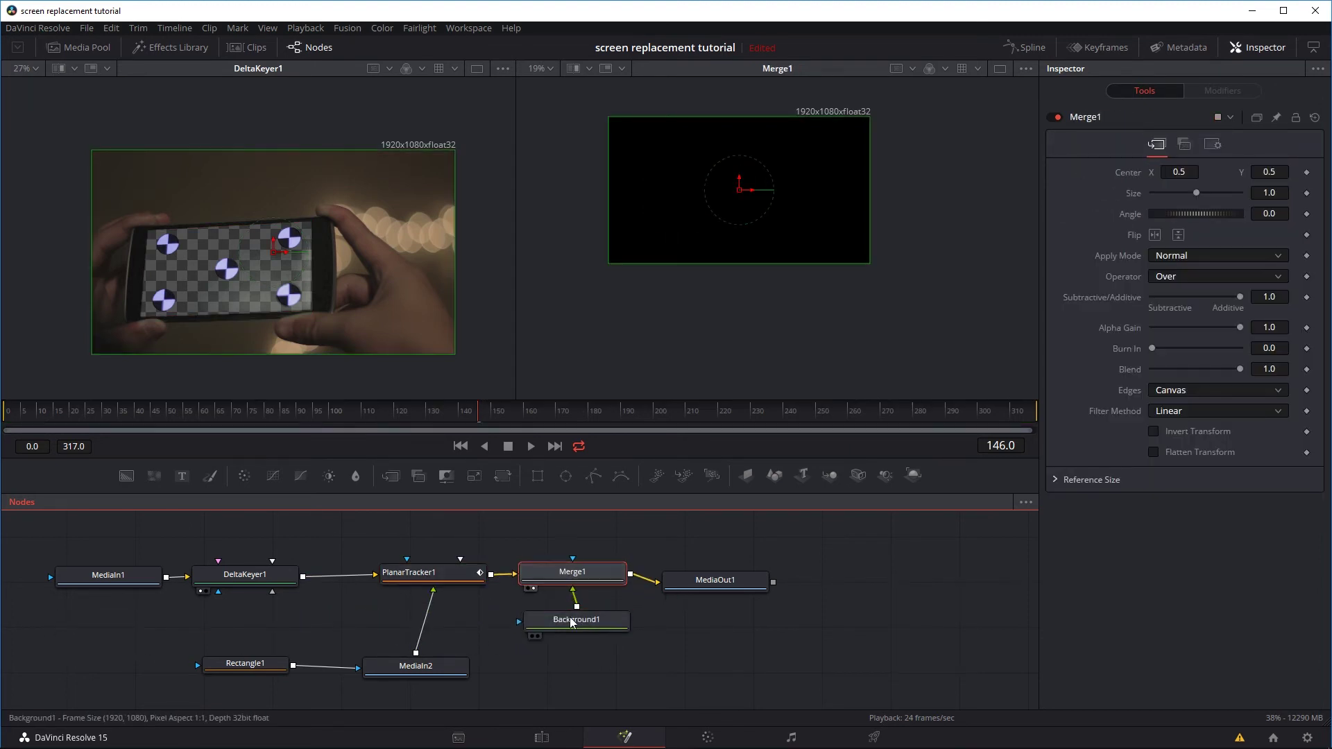
{"action": "left_click_drag", "start_coordinate": [569, 626], "coordinate": [568, 633]}
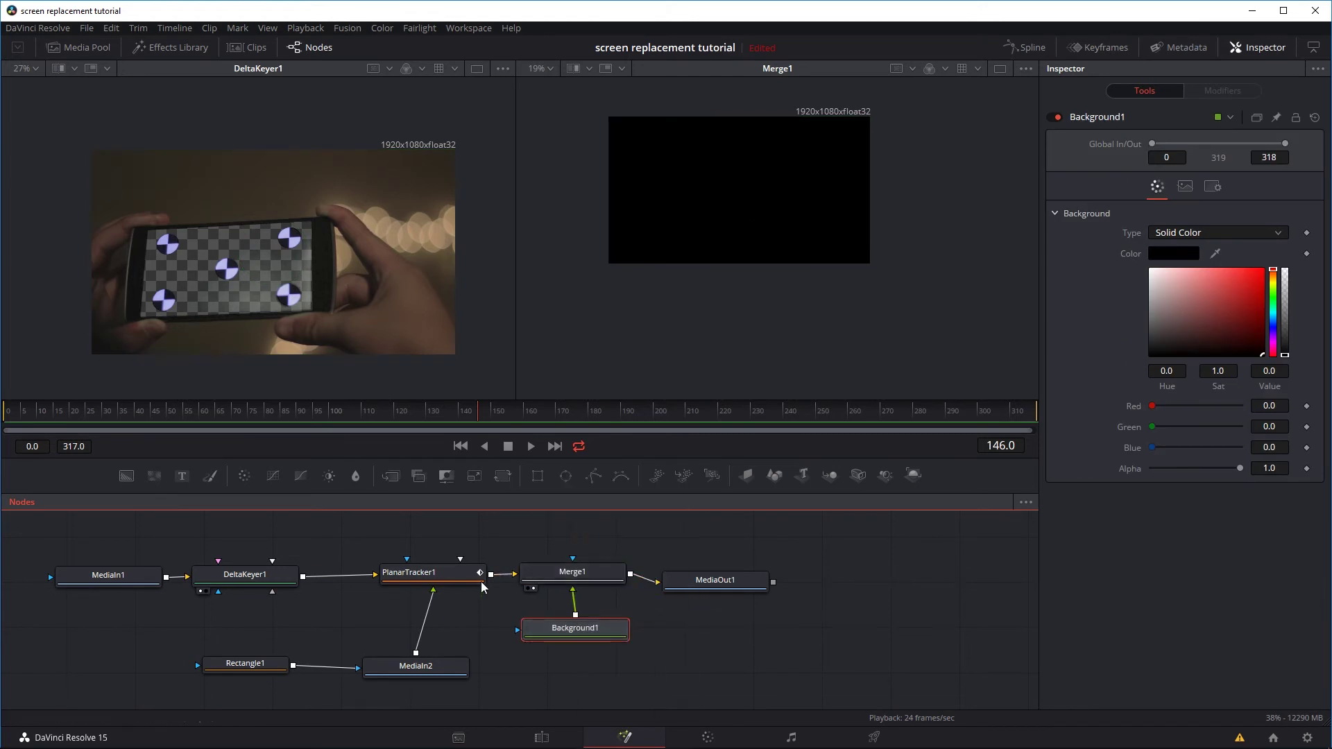
Swap Merge1's inputs so that Background1 feeds Background and PlanarTracker1 feeds Foreground
{"action": "left_click", "coordinate": [578, 607]}
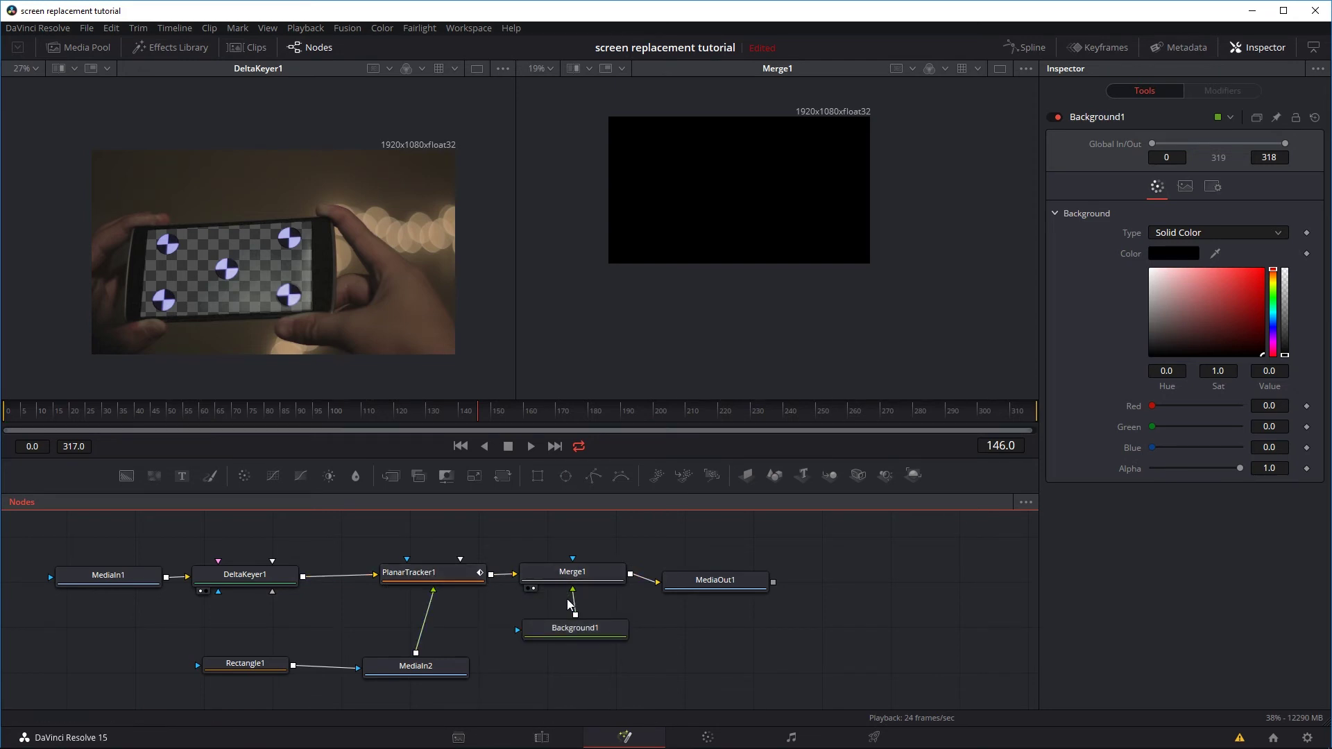
{"action": "key", "text": "Delete"}
{"action": "left_click_drag", "start_coordinate": [514, 574], "coordinate": [514, 626]}
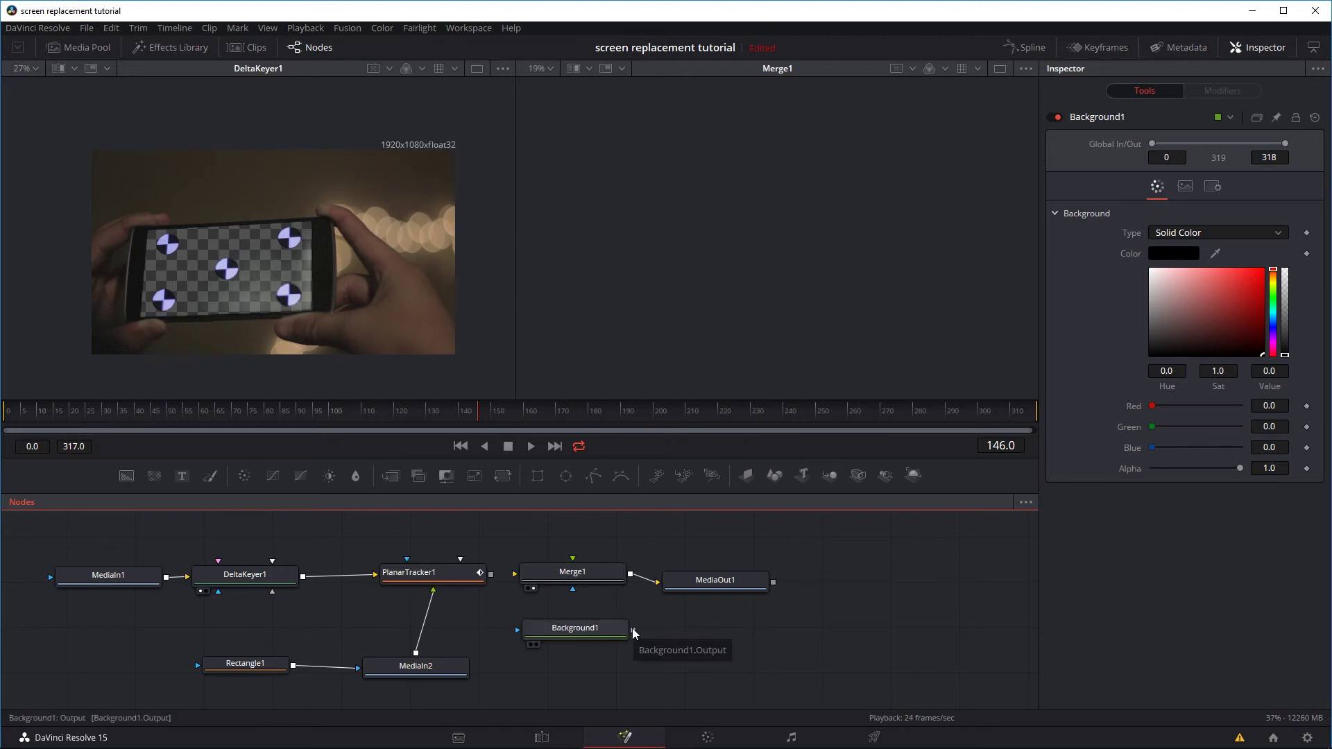
{"action": "left_click_drag", "start_coordinate": [633, 631], "coordinate": [593, 579]}
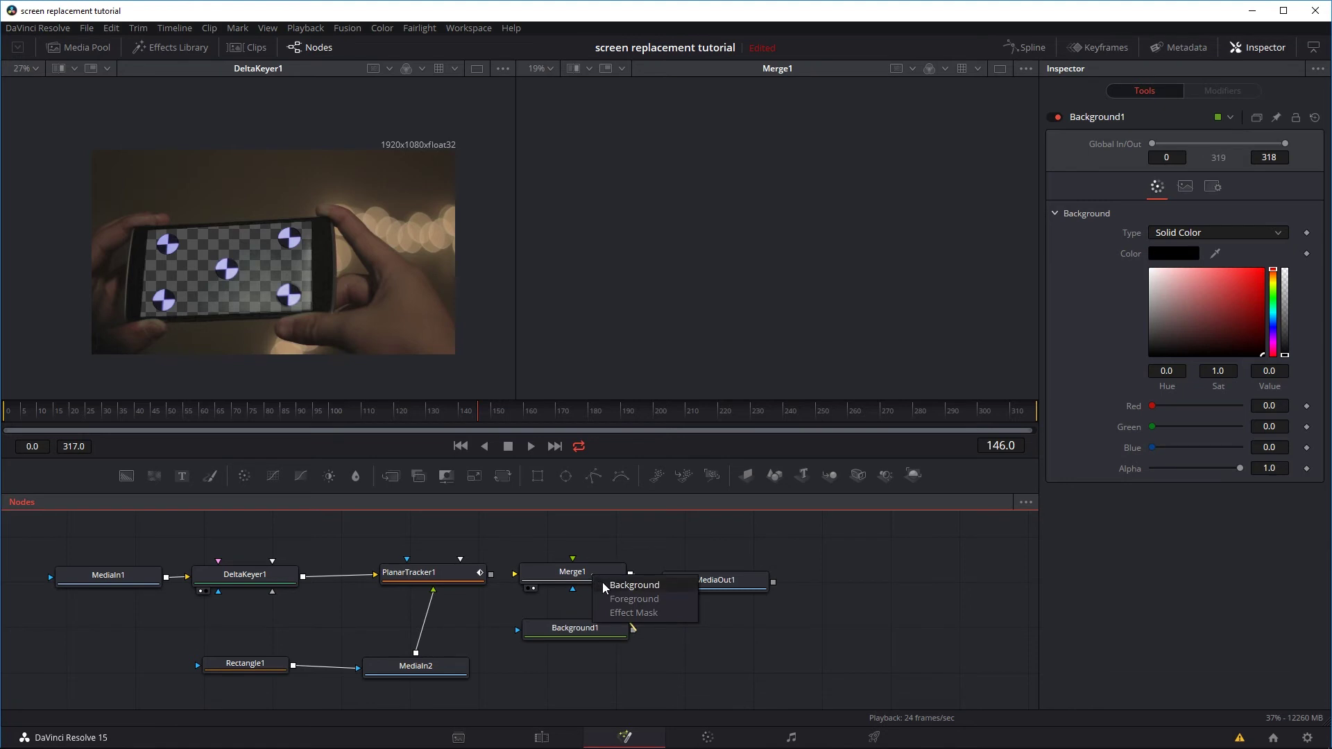
{"action": "left_click", "coordinate": [602, 584]}
{"action": "left_click", "coordinate": [440, 573]}
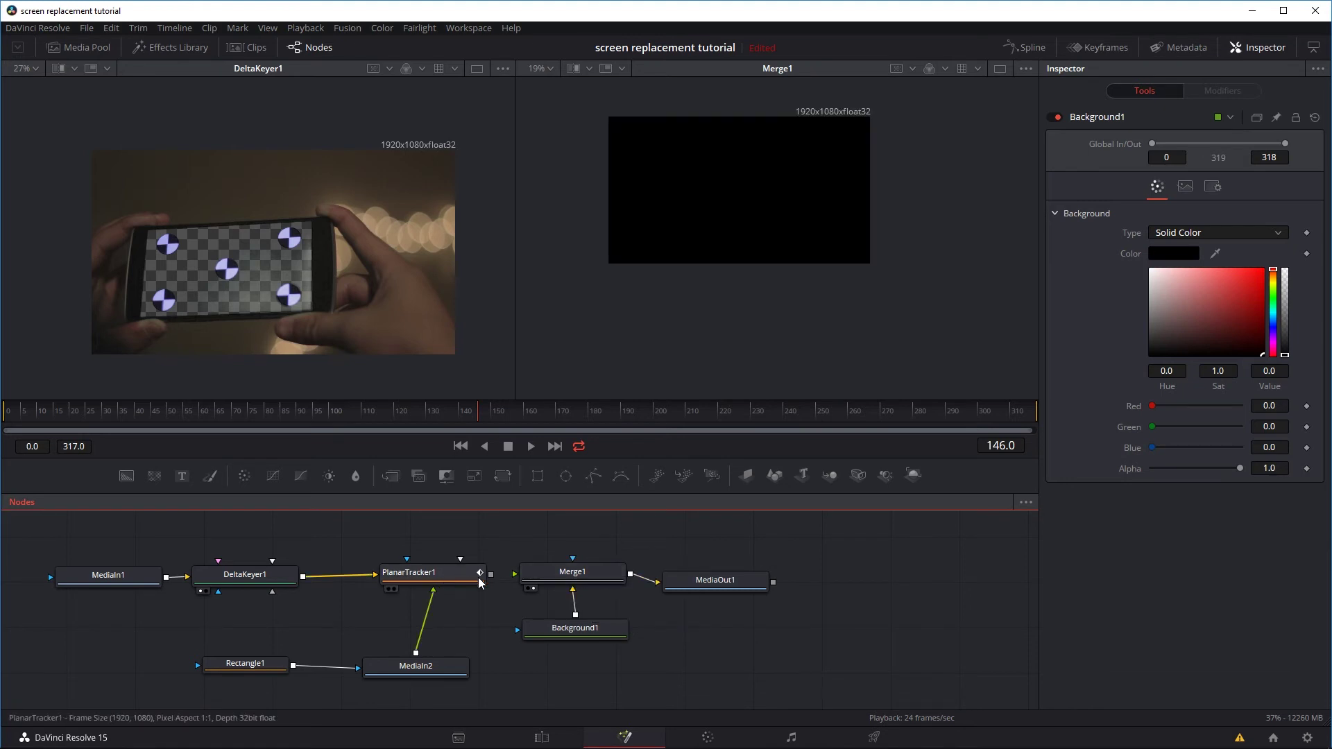
{"action": "left_click_drag", "start_coordinate": [492, 575], "coordinate": [541, 582]}
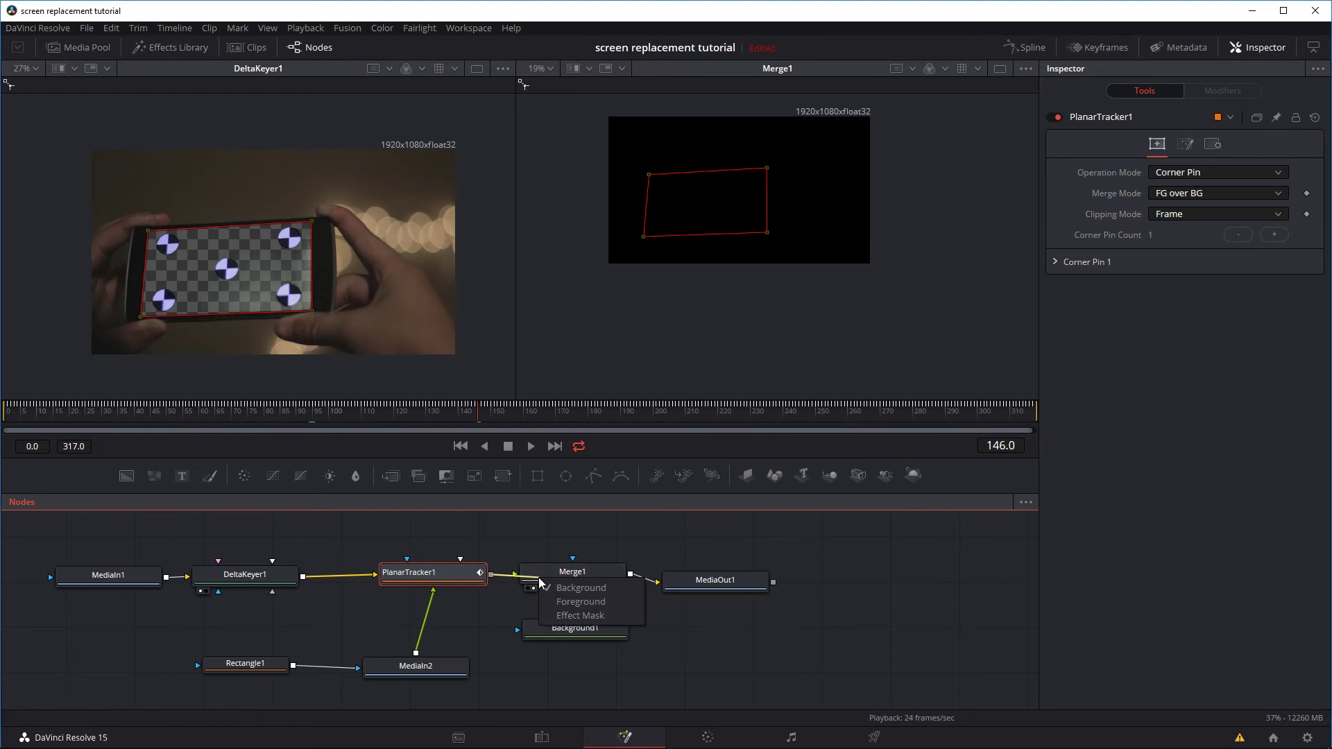
{"action": "left_click", "coordinate": [580, 598]}
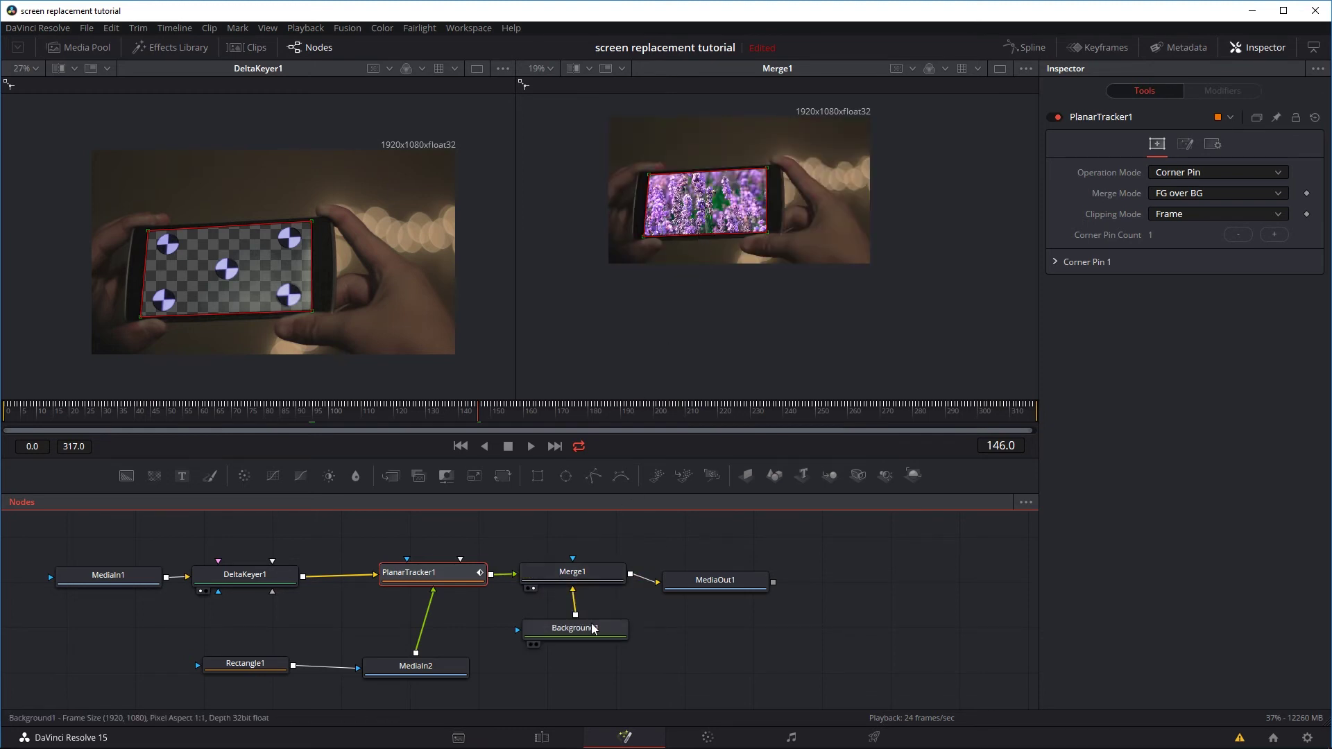
View Background1 beside Merge1 and compare the insert's upper edge with the Background1 node disabled and enabled
{"action": "left_click", "coordinate": [593, 629]}
{"action": "left_click_drag", "start_coordinate": [594, 629], "coordinate": [416, 366]}
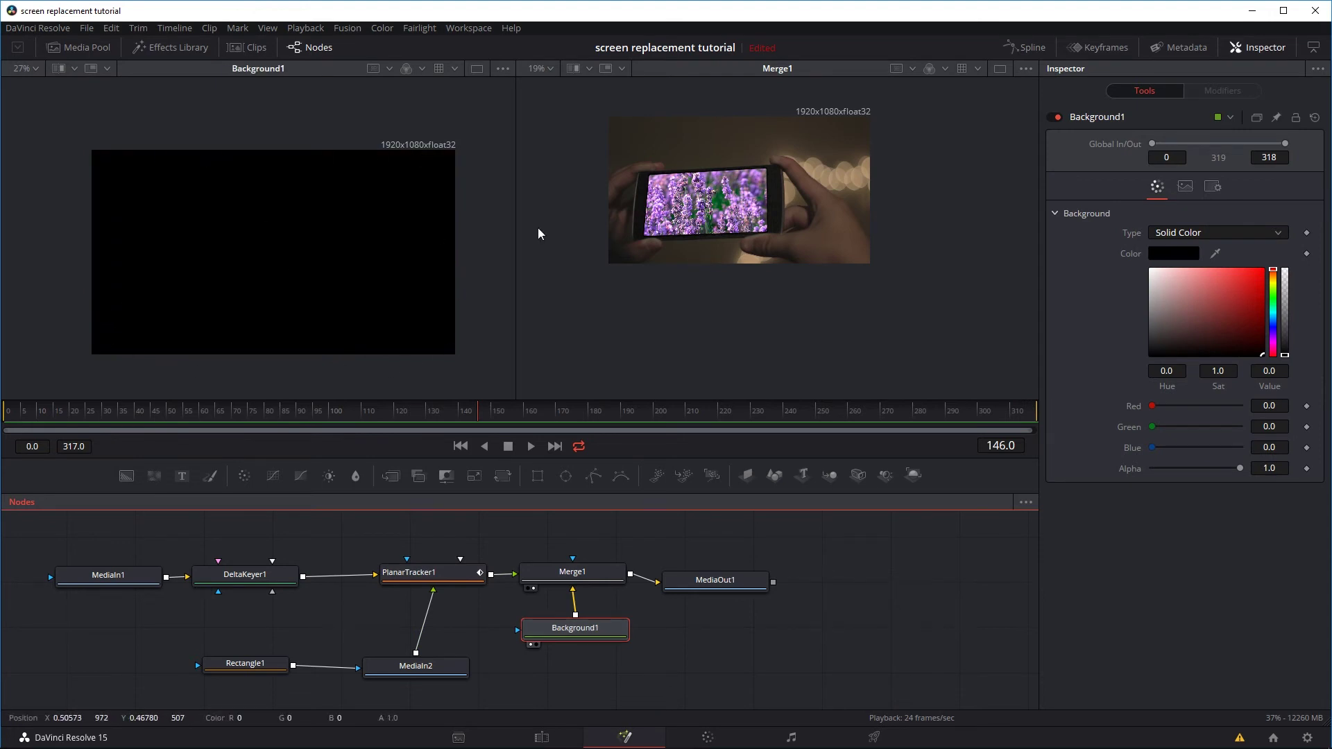
{"action": "scroll", "coordinate": [763, 142], "scroll_direction": "up", "scroll_amount": 10}
{"action": "left_click_drag", "start_coordinate": [691, 275], "coordinate": [755, 239]}
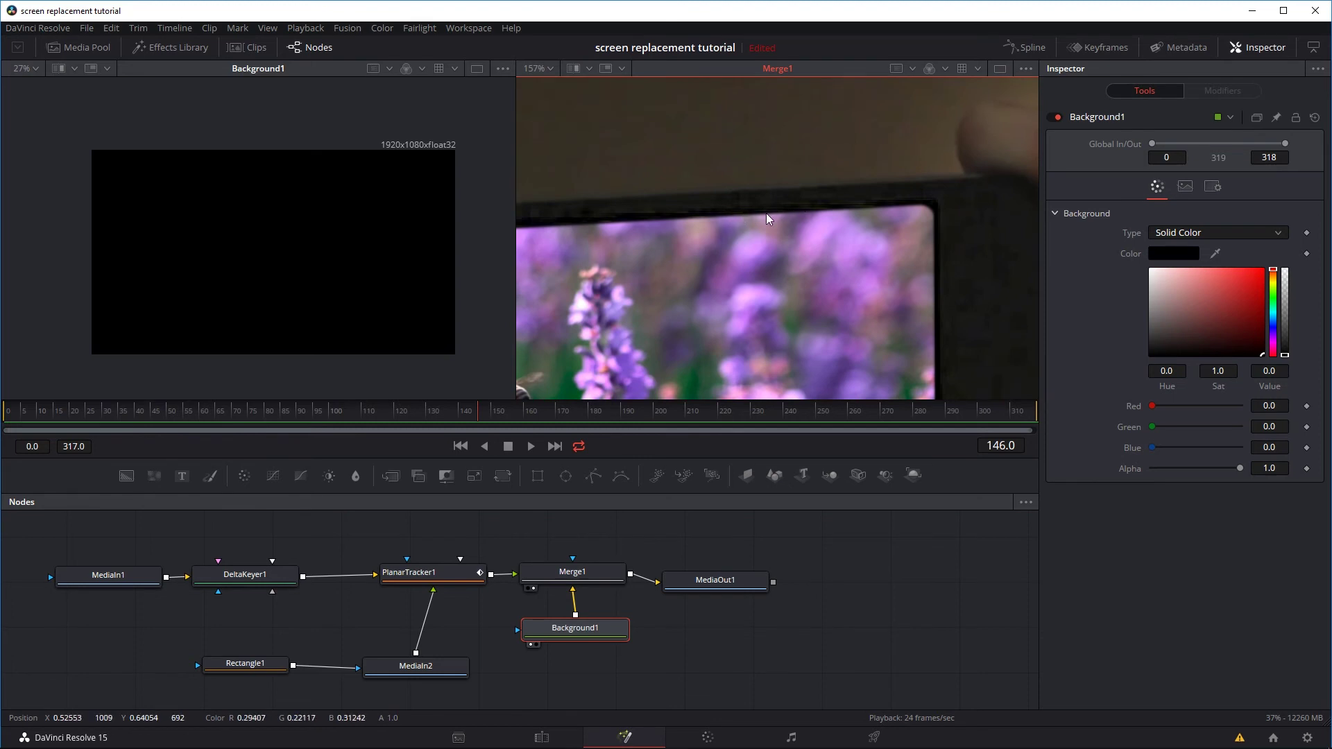
{"action": "left_click", "coordinate": [1057, 117]}
{"action": "left_click", "coordinate": [1057, 117]}
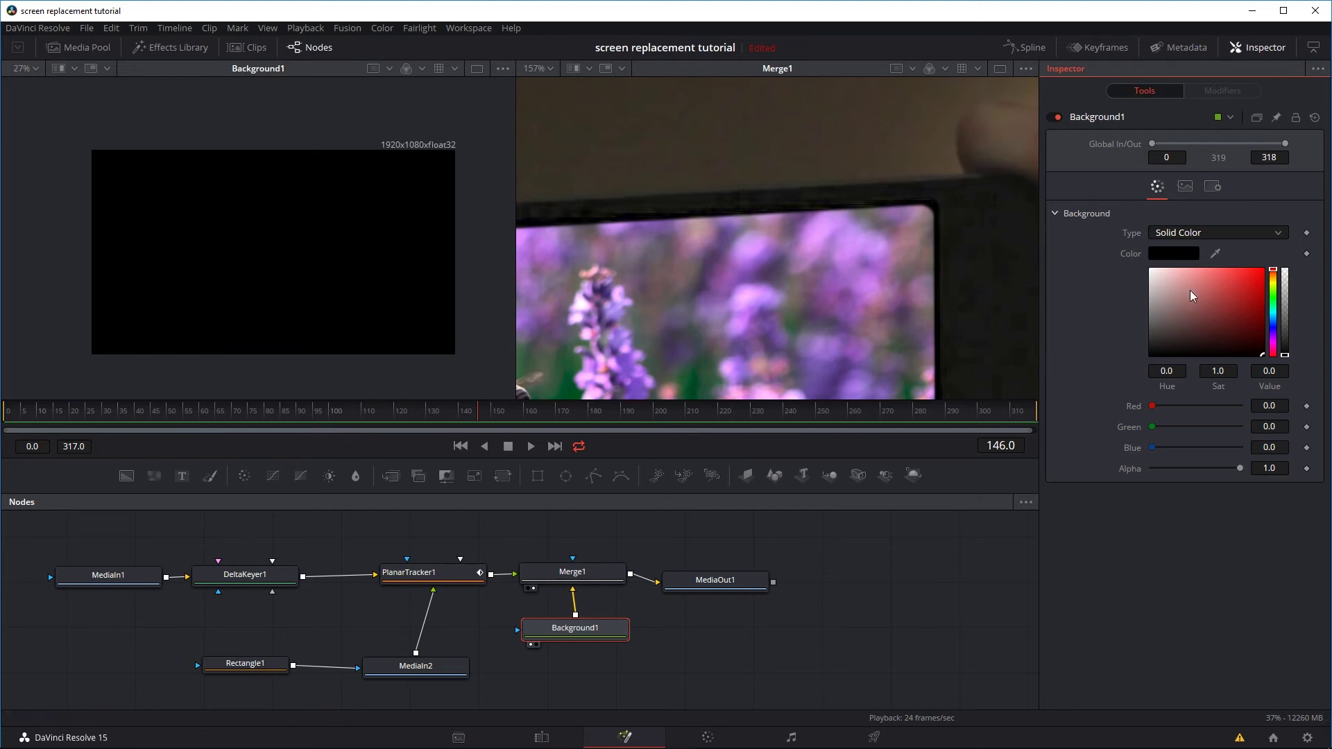
Try red and then cyan as Background1's solid color to examine how it fills the gap around the insert
{"action": "left_click_drag", "start_coordinate": [1232, 285], "coordinate": [1263, 268]}
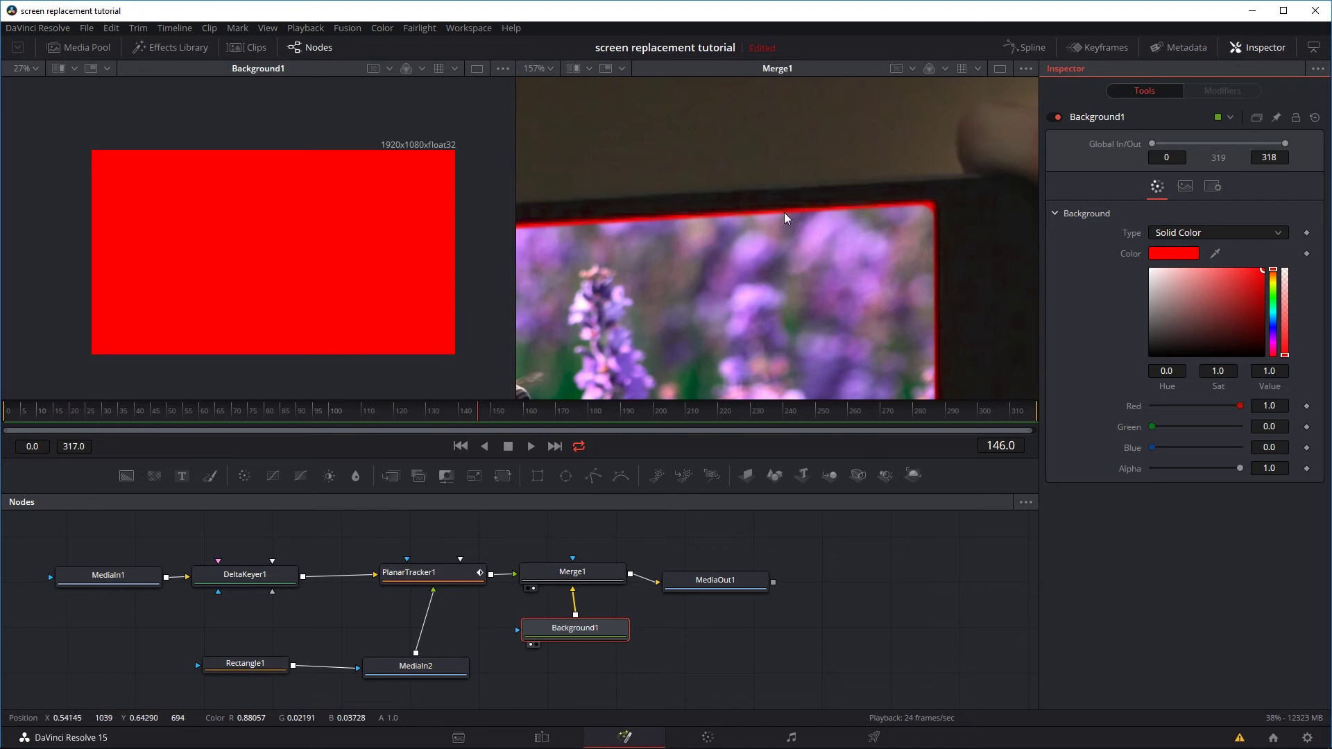
{"action": "left_click_drag", "start_coordinate": [1256, 285], "coordinate": [1271, 317]}
{"action": "scroll", "coordinate": [801, 310], "scroll_direction": "down", "scroll_amount": 6}
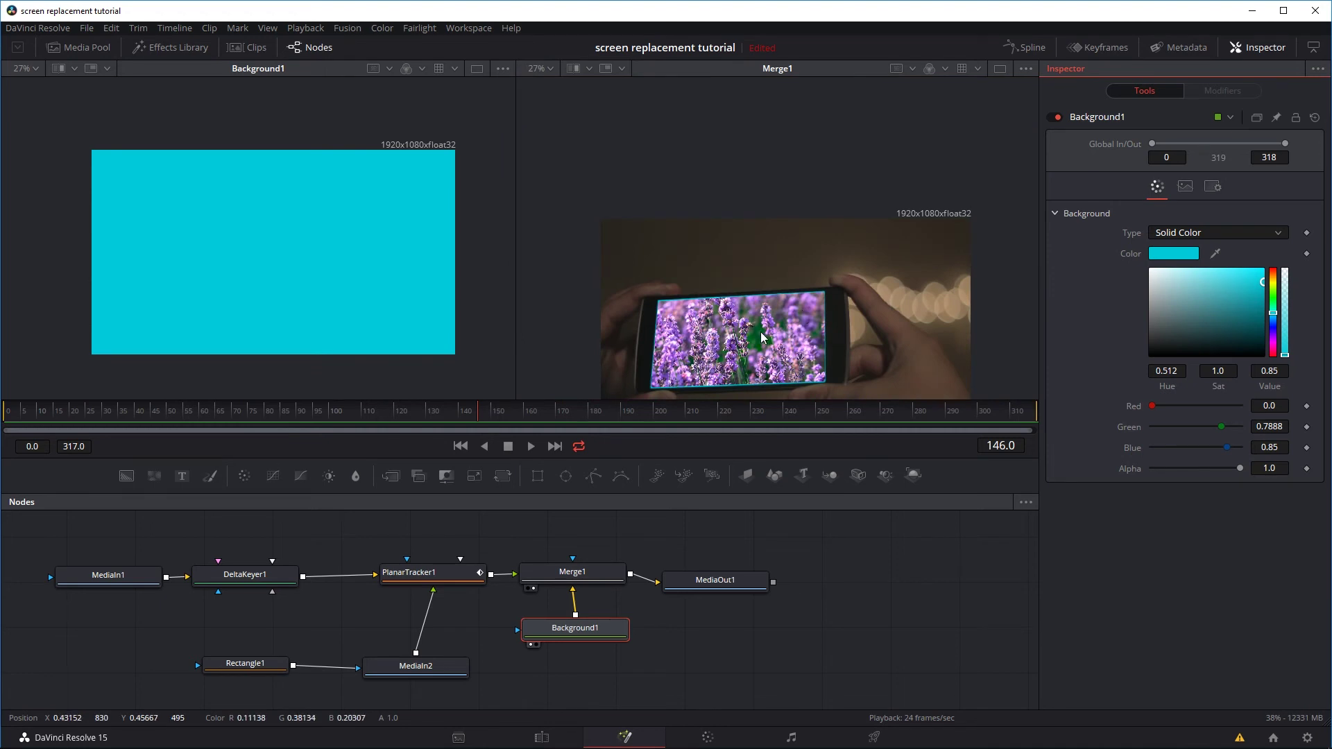
{"action": "scroll", "coordinate": [771, 313], "scroll_direction": "up", "scroll_amount": 6}
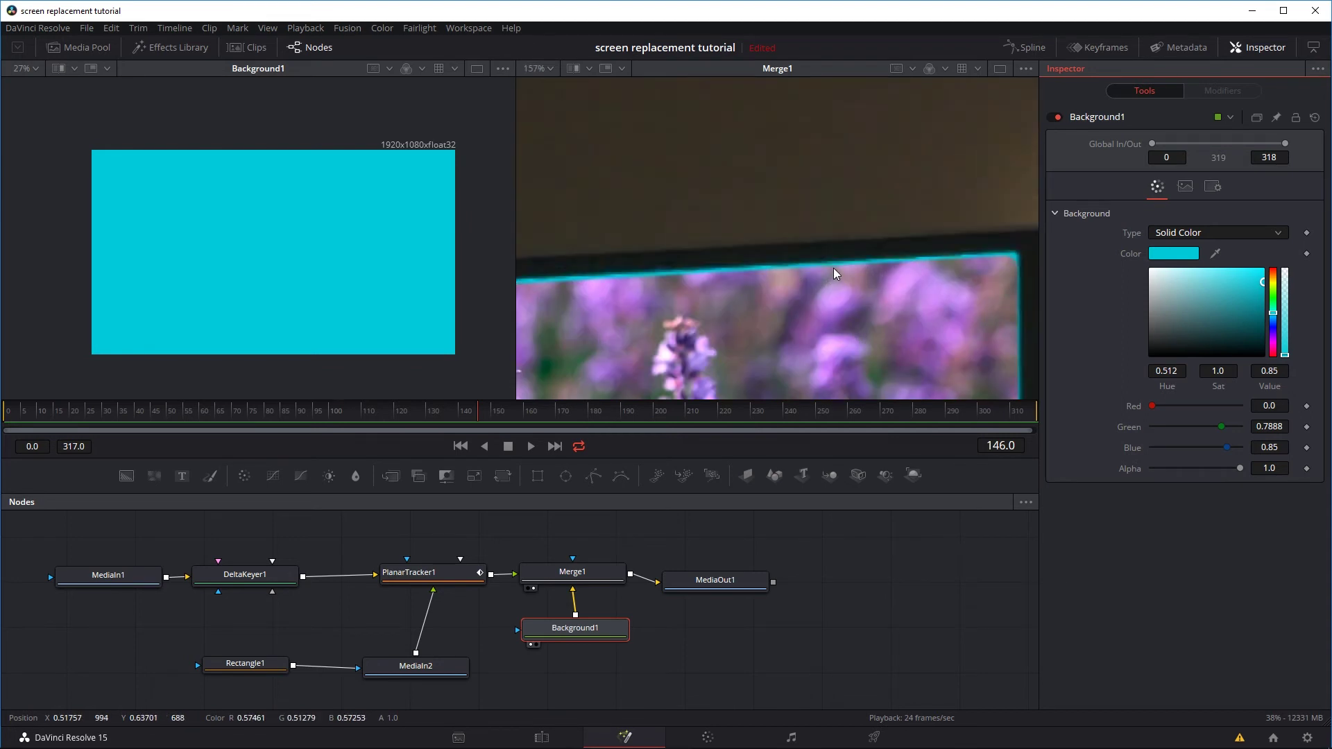
Set Background1's color to a dark neutral gray with Sat 0.0 and Value 0.268, checking the insert's edges in Merge1
{"action": "left_click_drag", "start_coordinate": [1185, 298], "coordinate": [1152, 335]}
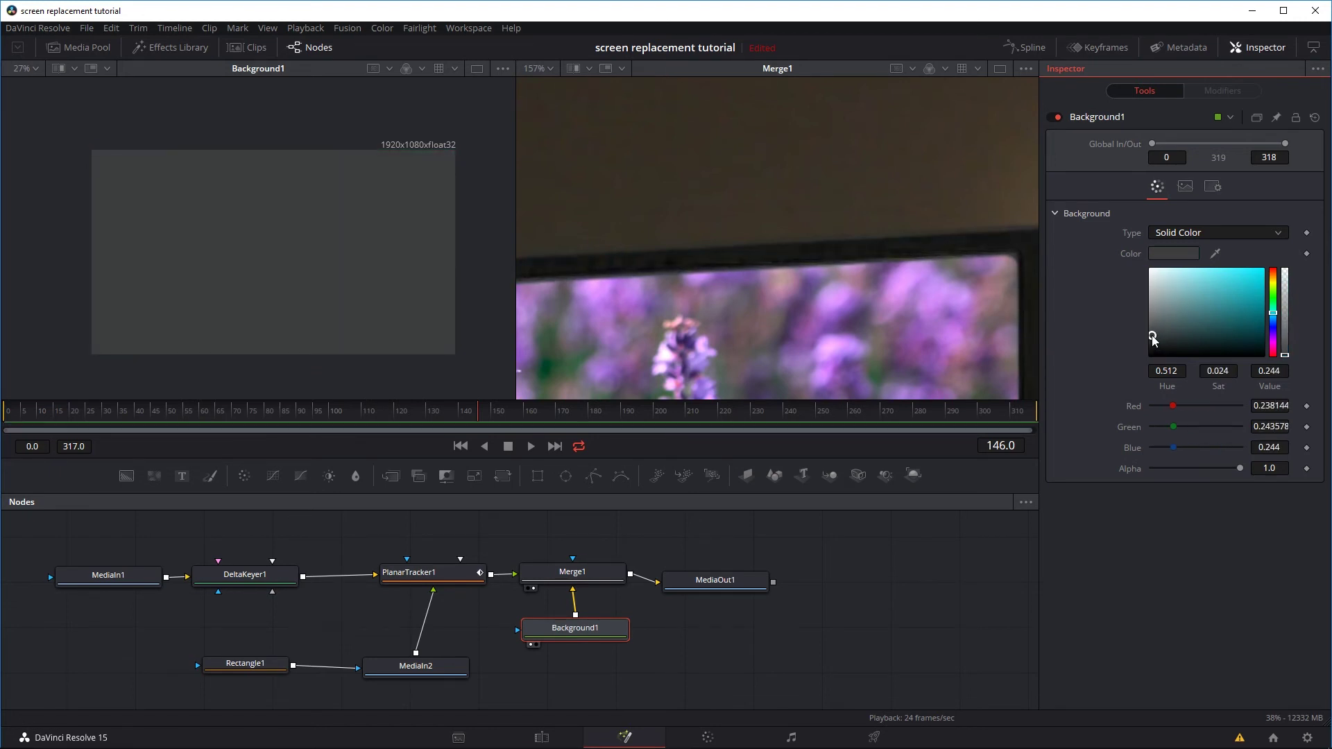
{"action": "scroll", "coordinate": [854, 338], "scroll_direction": "down", "scroll_amount": 3}
{"action": "scroll", "coordinate": [843, 220], "scroll_direction": "down", "scroll_amount": 2}
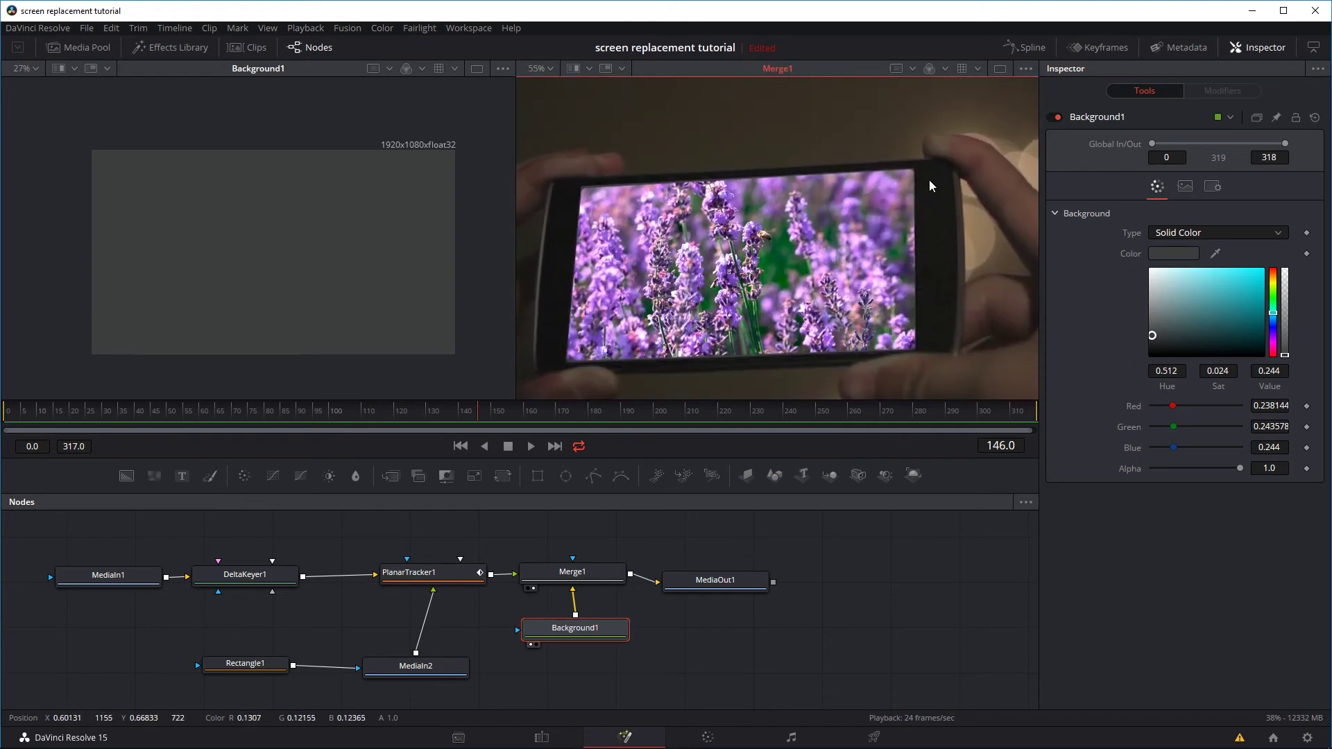
{"action": "left_click_drag", "start_coordinate": [1160, 302], "coordinate": [1129, 333]}
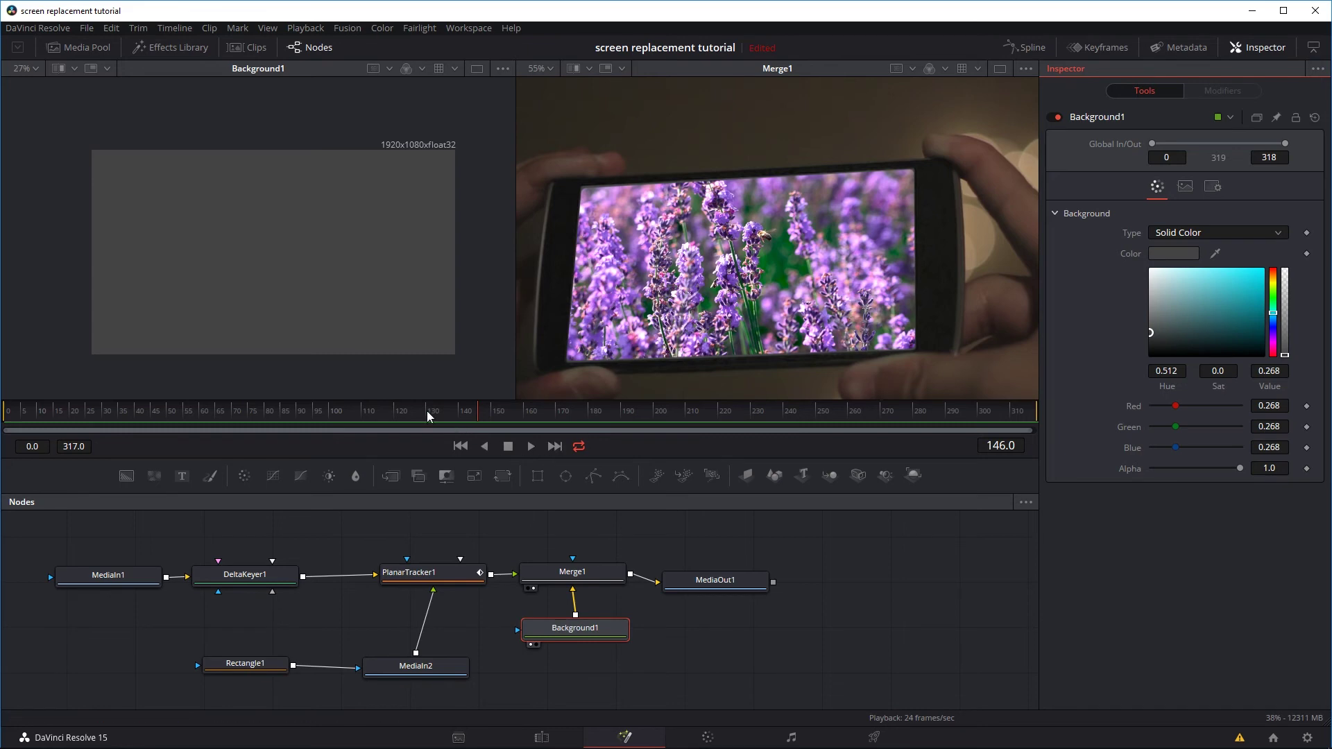
Play the composite from just before frame 100 and examine the tracked insert in Merge1 at full-frame and closer views
{"action": "left_click", "coordinate": [322, 409]}
{"action": "key", "text": "space"}
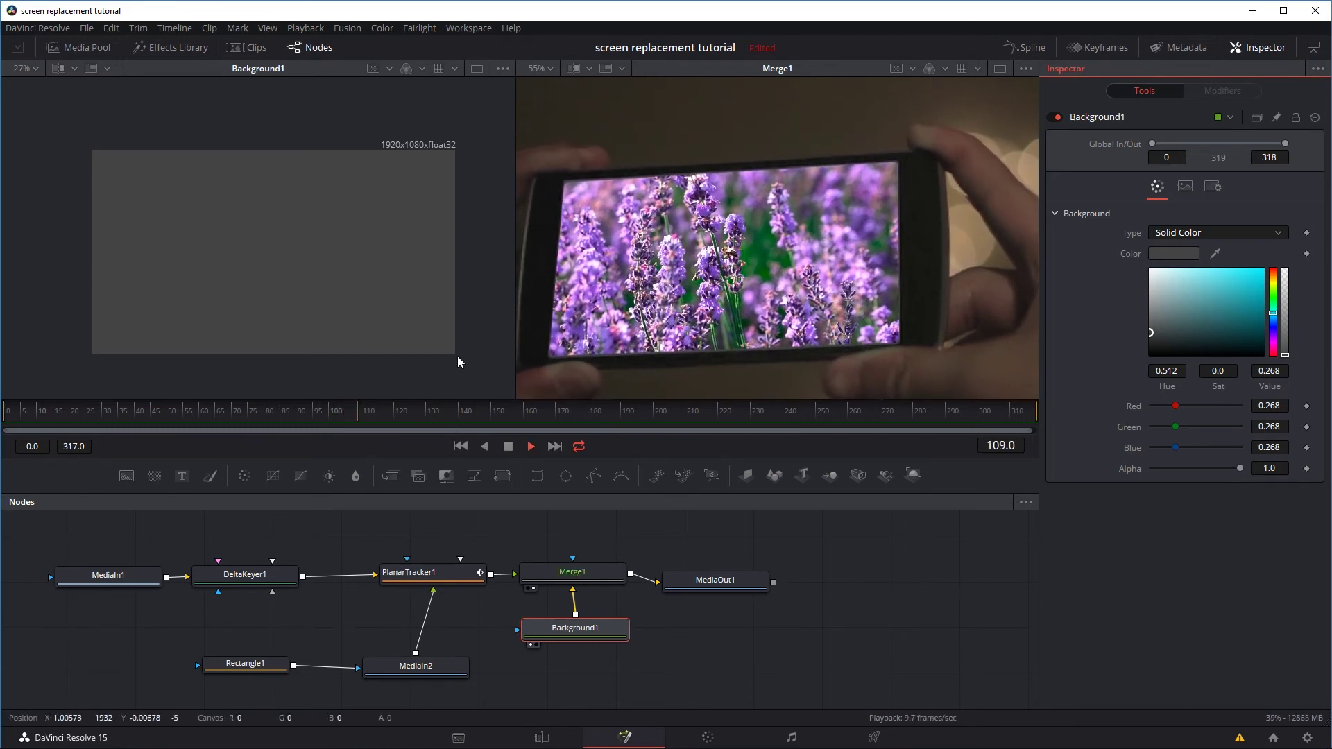
{"action": "key", "text": "space"}
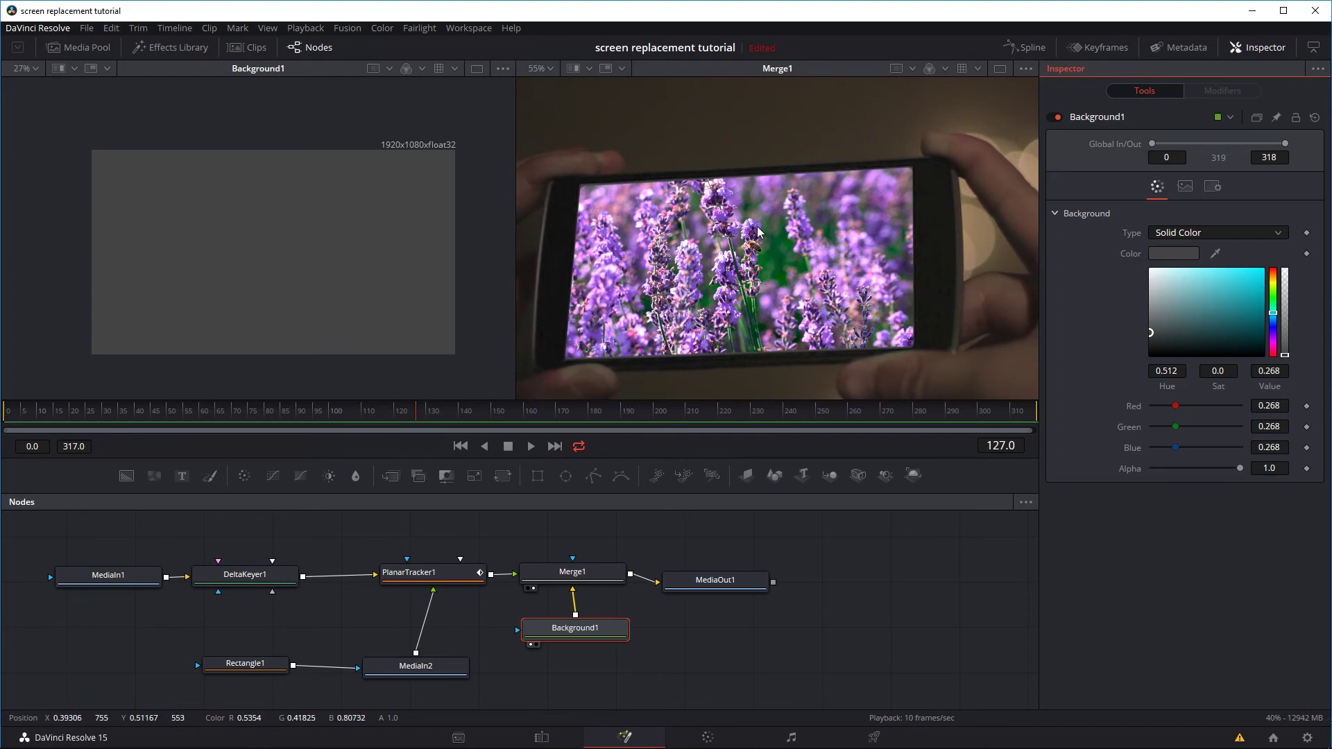
{"action": "scroll", "coordinate": [758, 232], "scroll_direction": "down", "scroll_amount": 3}
{"action": "scroll", "coordinate": [864, 208], "scroll_direction": "up", "scroll_amount": 2}
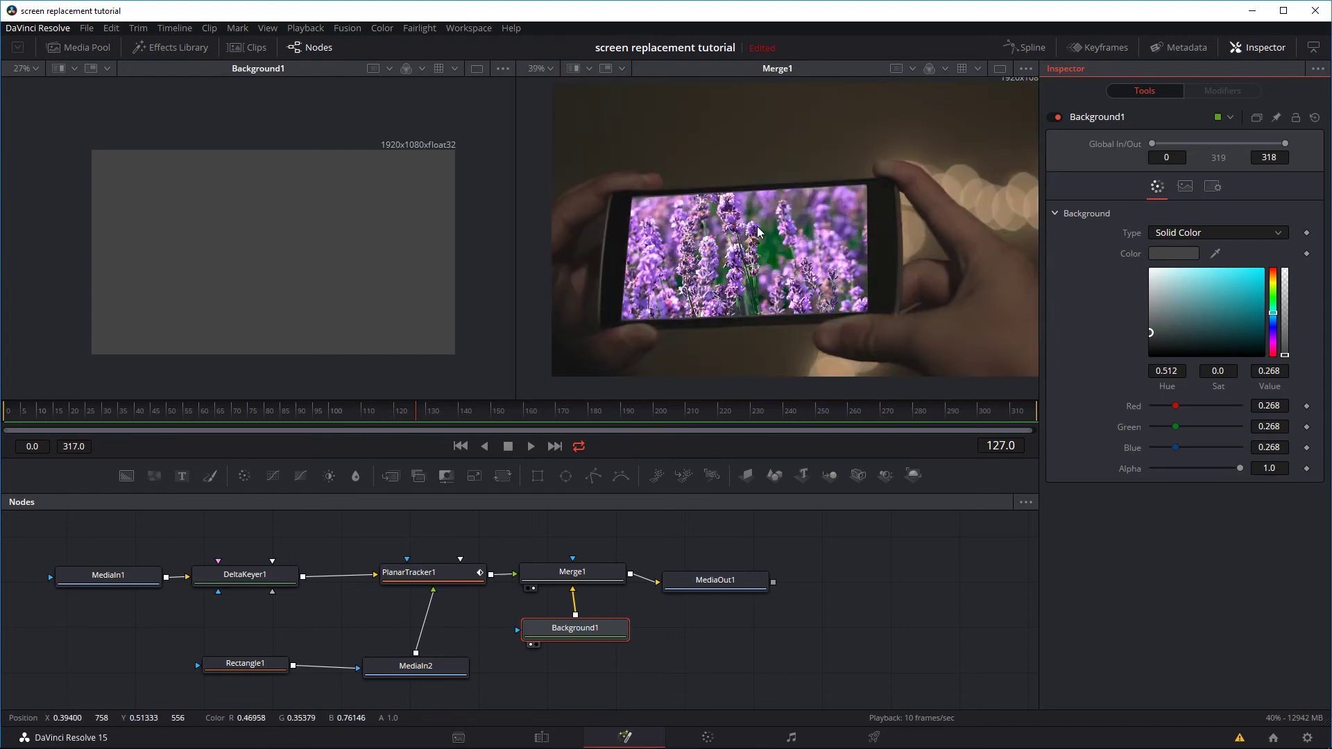
{"action": "key", "text": "ctrl+f"}
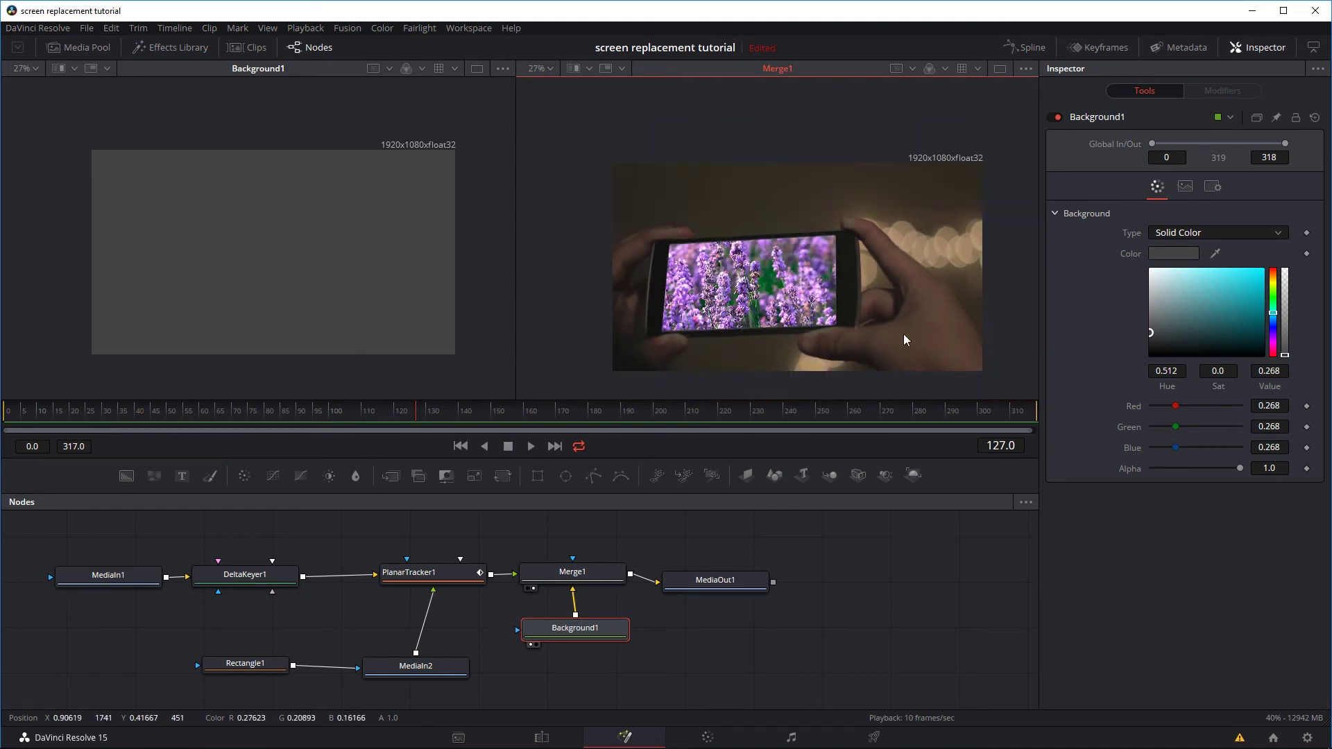
{"action": "scroll", "coordinate": [817, 291], "scroll_direction": "up", "scroll_amount": 2}
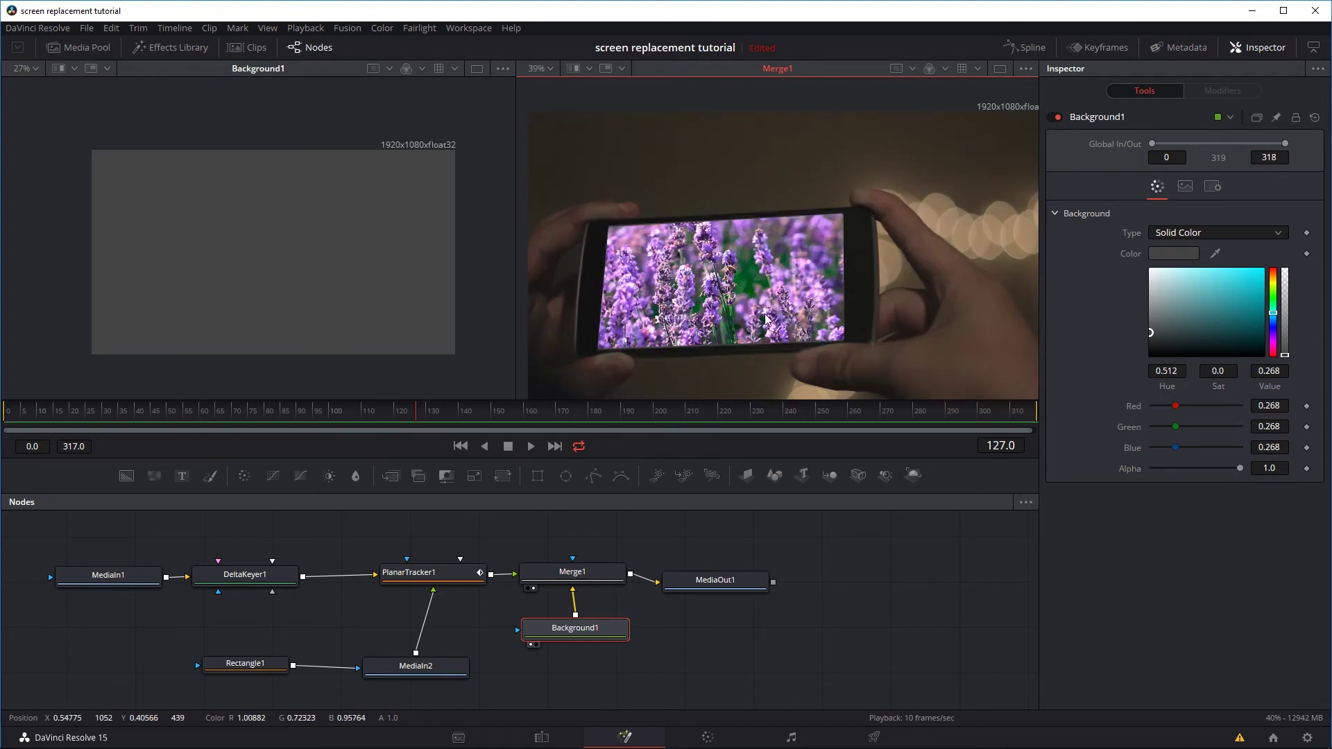
Make room around MediaIn2 and Rectangle1, and insert a Gaussian Blur node between MediaIn2 and PlanarTracker1
{"action": "left_click_drag", "start_coordinate": [246, 664], "coordinate": [231, 666]}
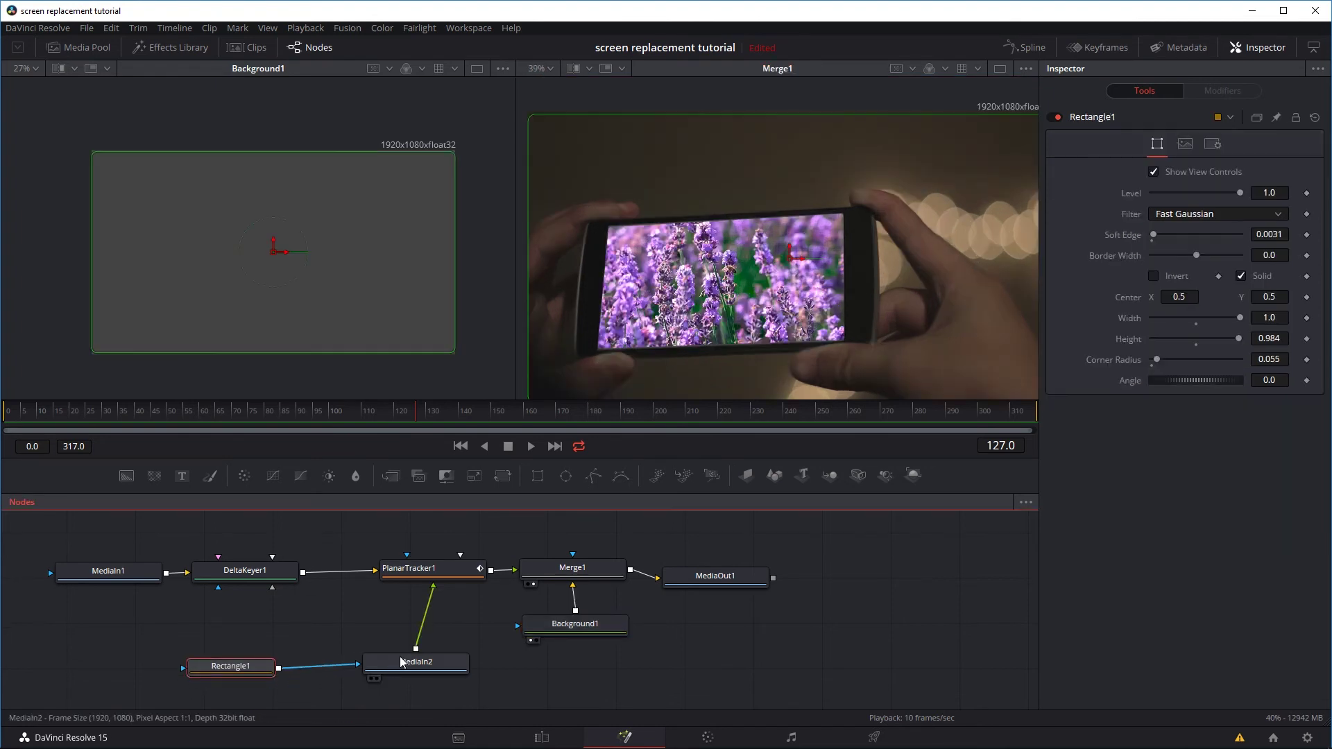
{"action": "left_click_drag", "start_coordinate": [416, 663], "coordinate": [387, 670]}
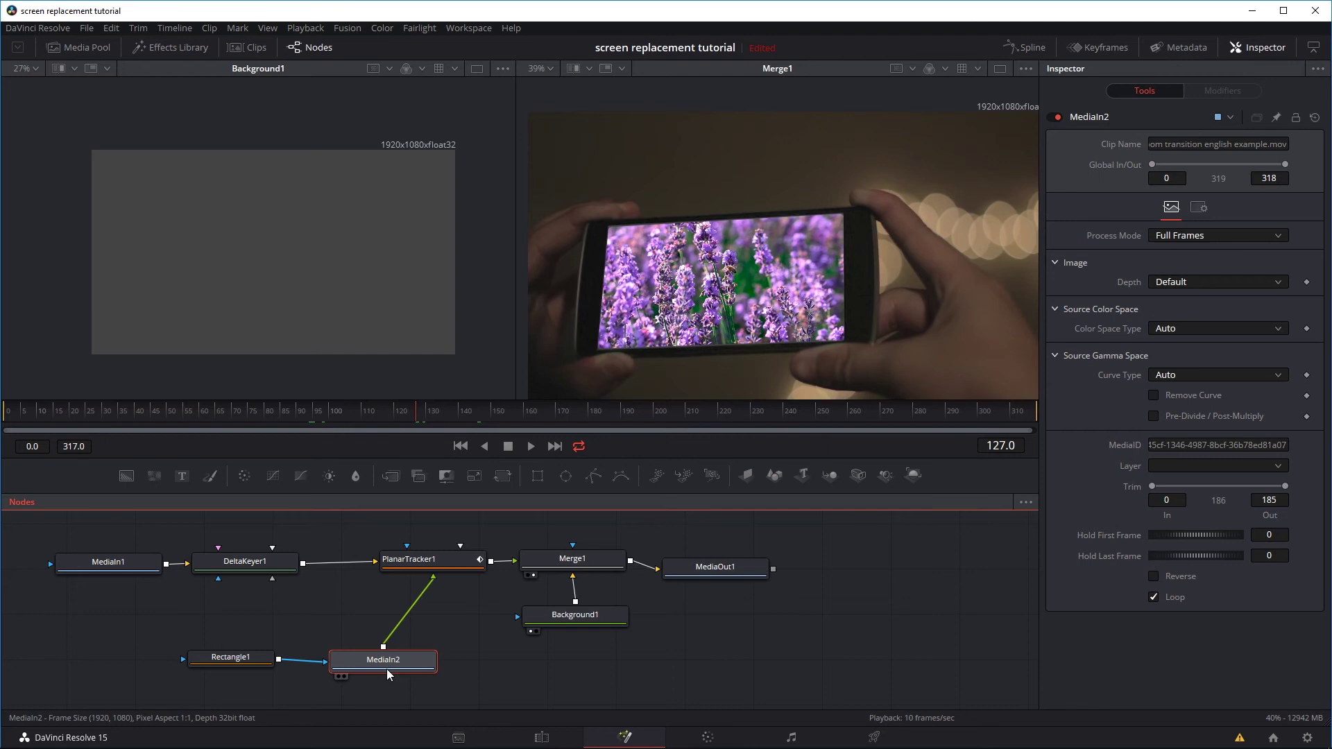
{"action": "key", "text": "shift+space"}
{"action": "type", "text": "blur"}
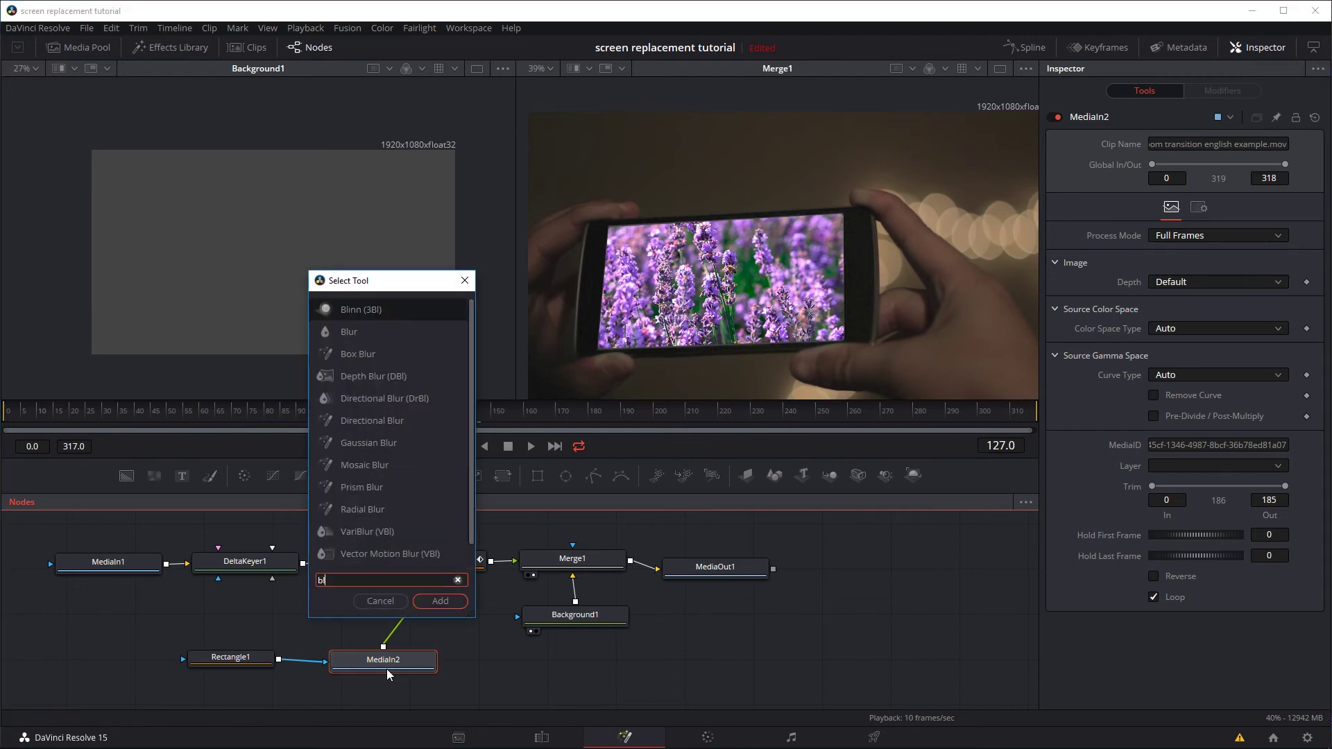
{"action": "key", "text": "BackSpace"}
{"action": "key", "text": "BackSpace"}
{"action": "key", "text": "BackSpace"}
{"action": "key", "text": "BackSpace"}
{"action": "type", "text": "gaussian"}
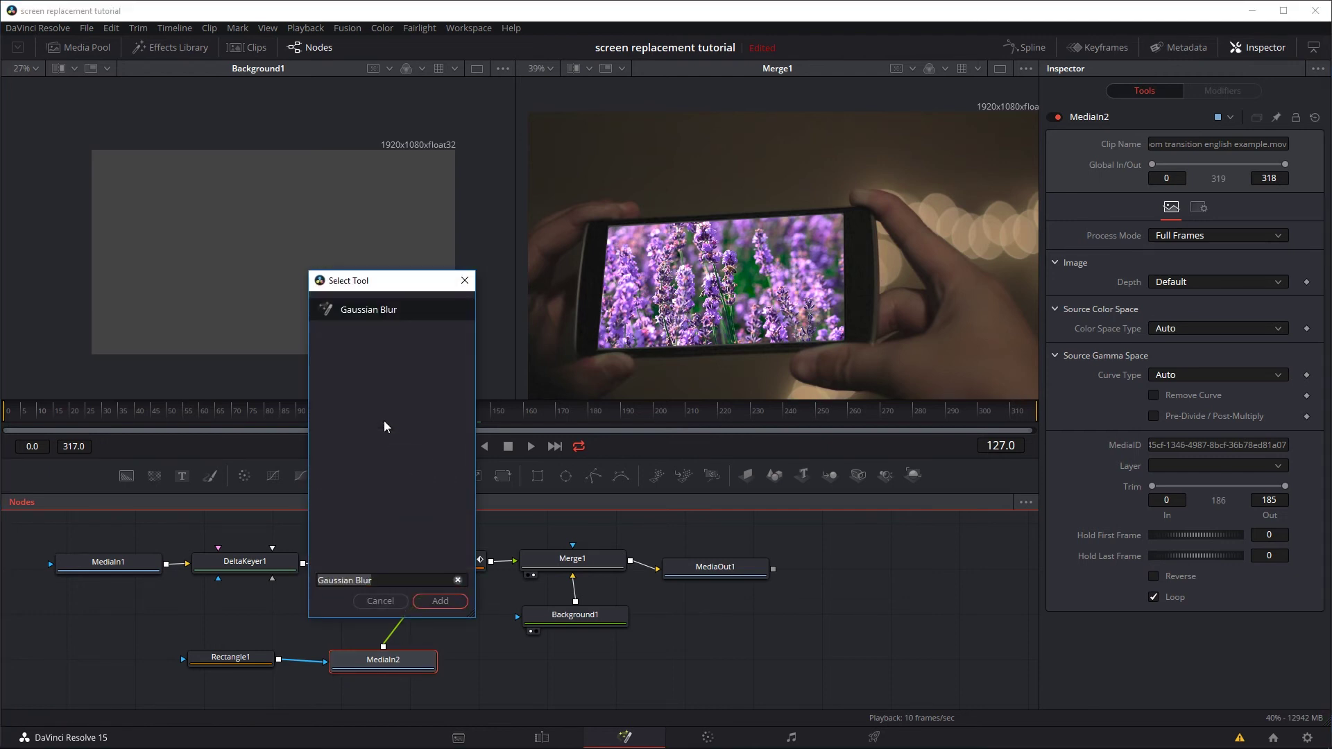
{"action": "left_click", "coordinate": [430, 602]}
{"action": "left_click_drag", "start_coordinate": [430, 615], "coordinate": [443, 616]}
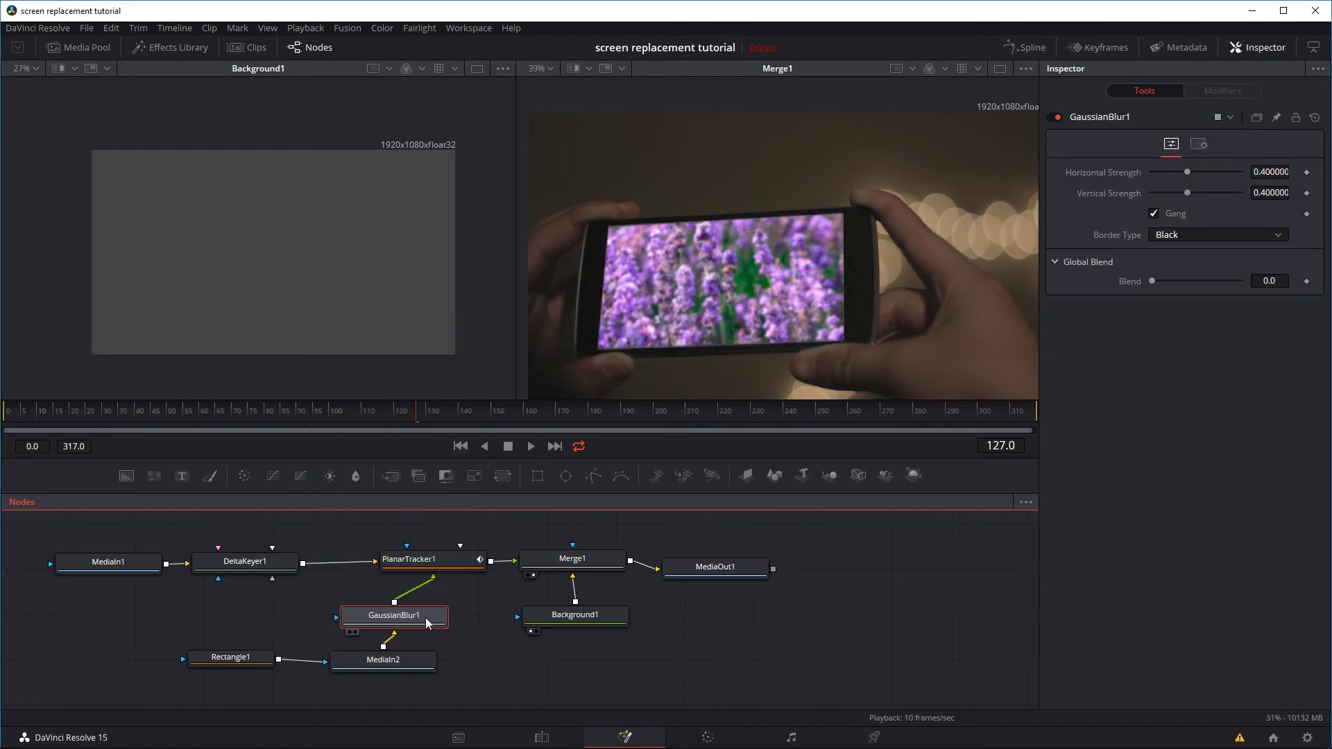
{"action": "left_click", "coordinate": [412, 662]}
{"action": "left_click", "coordinate": [416, 622]}
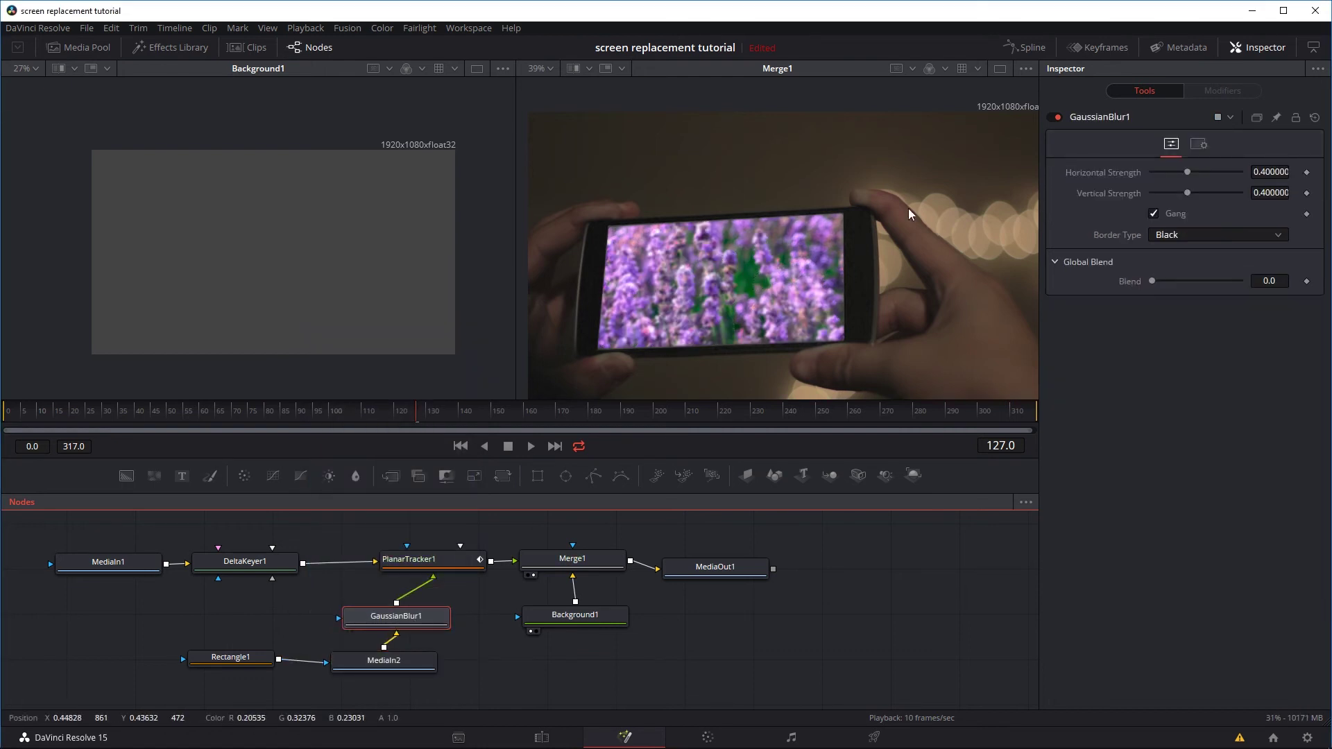
Set GaussianBlur1's ganged horizontal and vertical strength to 0.236, comparing the insert with the blur disabled and enabled
{"action": "left_click_drag", "start_coordinate": [1188, 172], "coordinate": [1167, 176]}
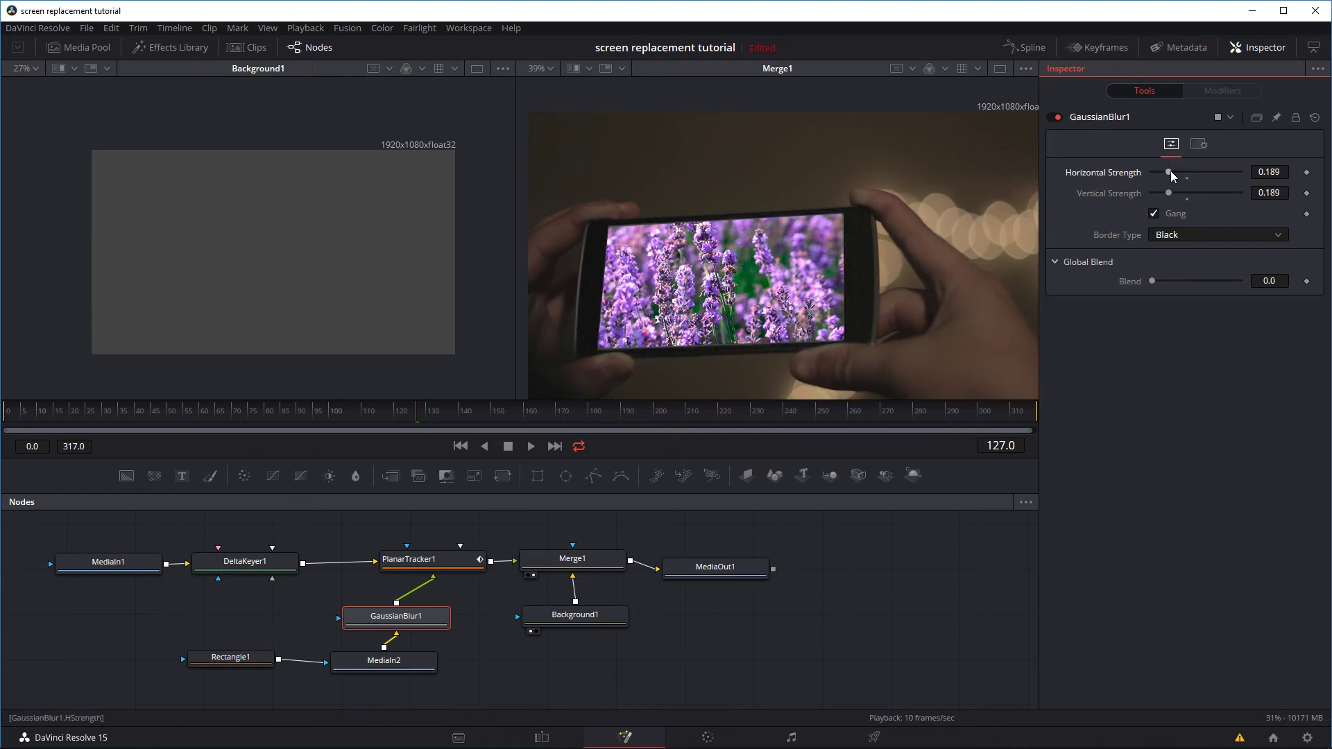
{"action": "left_click_drag", "start_coordinate": [1183, 173], "coordinate": [1176, 173]}
{"action": "left_click", "coordinate": [1056, 117]}
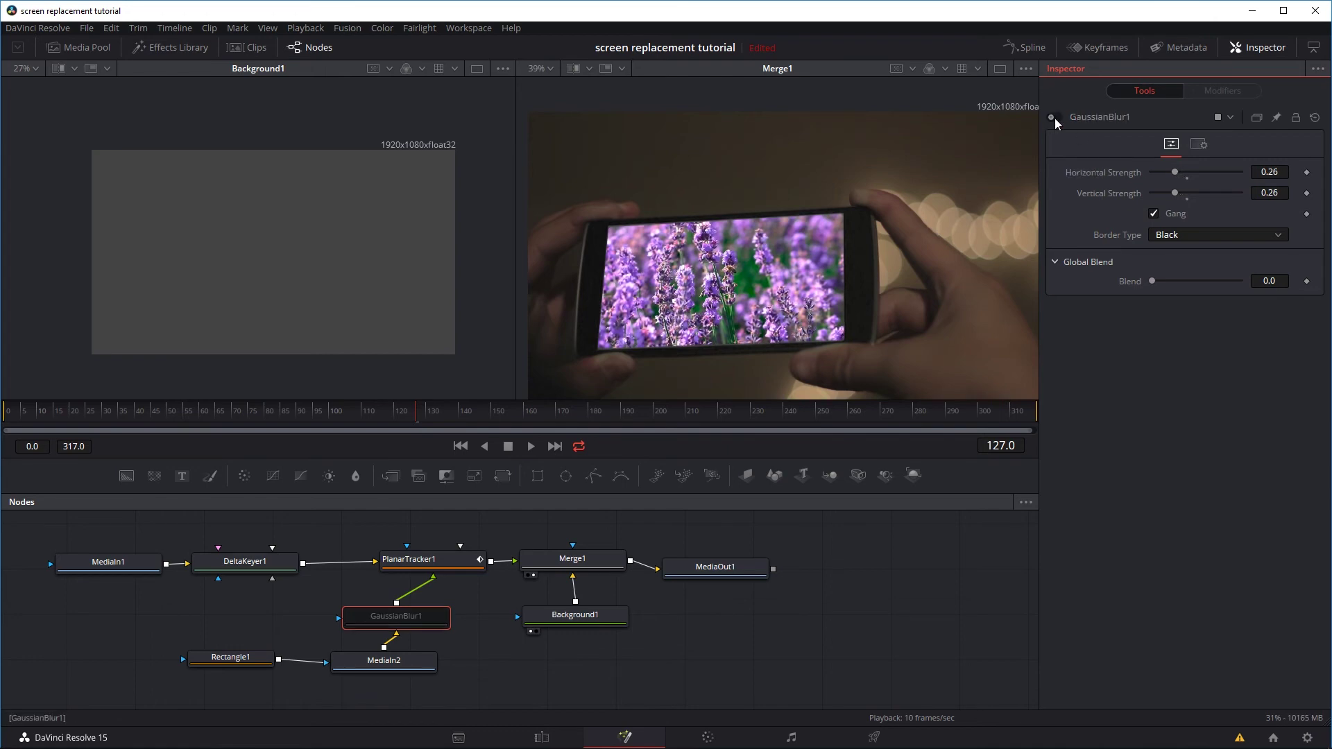
{"action": "left_click", "coordinate": [1055, 117]}
{"action": "scroll", "coordinate": [805, 305], "scroll_direction": "up", "scroll_amount": 5}
{"action": "scroll", "coordinate": [803, 301], "scroll_direction": "down", "scroll_amount": 4}
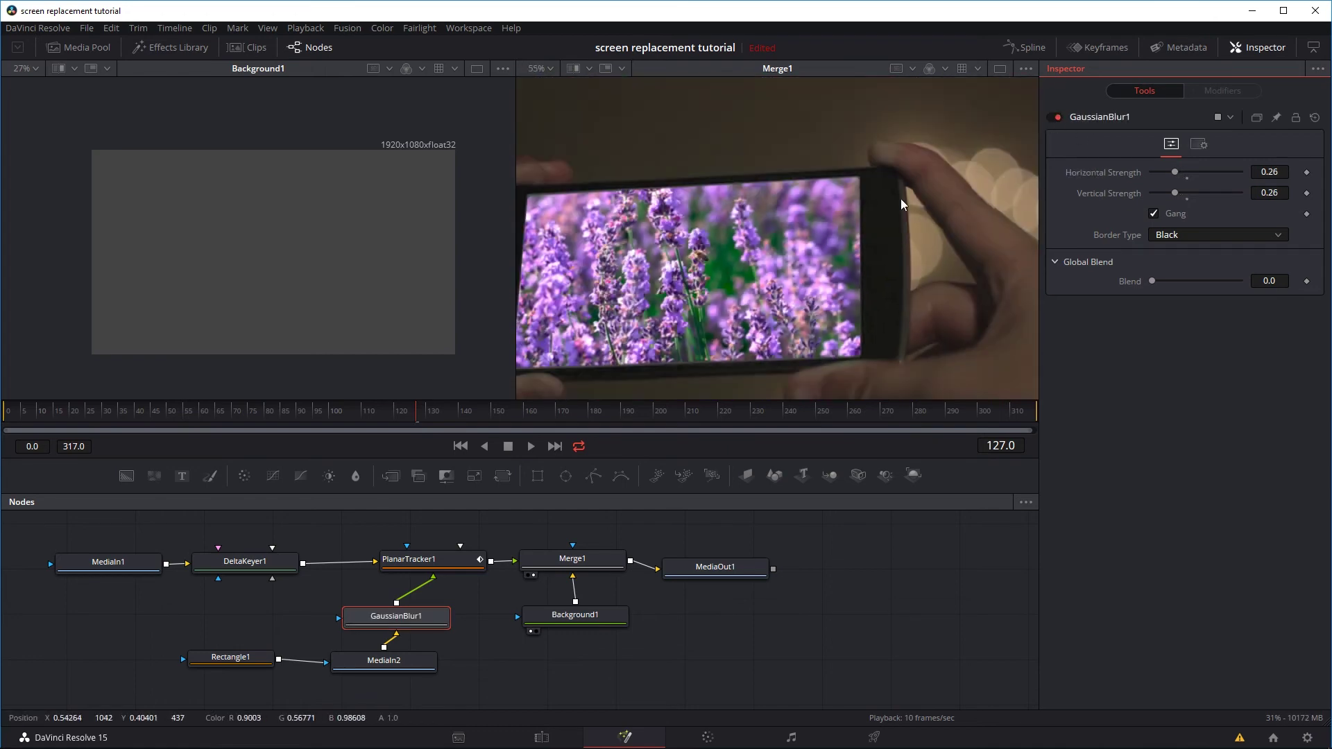
{"action": "left_click", "coordinate": [1054, 118]}
{"action": "left_click", "coordinate": [1054, 118]}
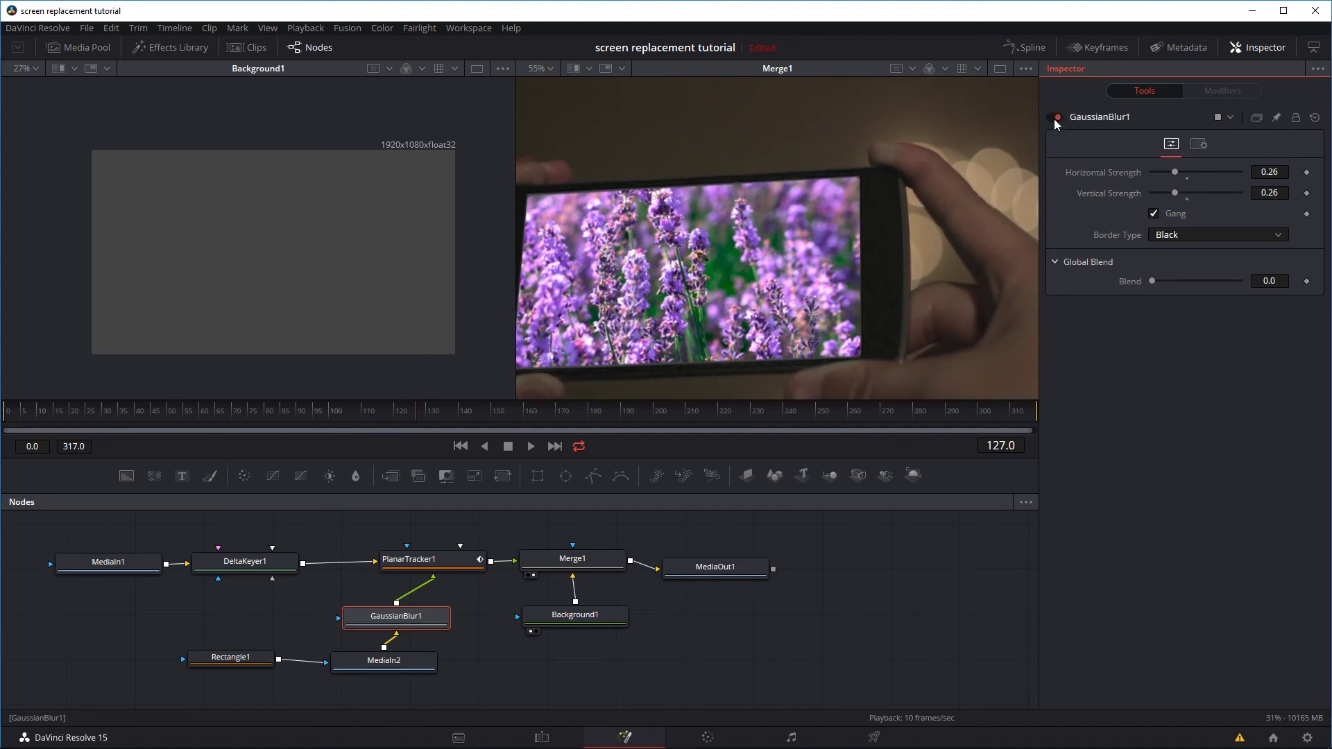
{"action": "left_click_drag", "start_coordinate": [1175, 170], "coordinate": [1172, 170]}
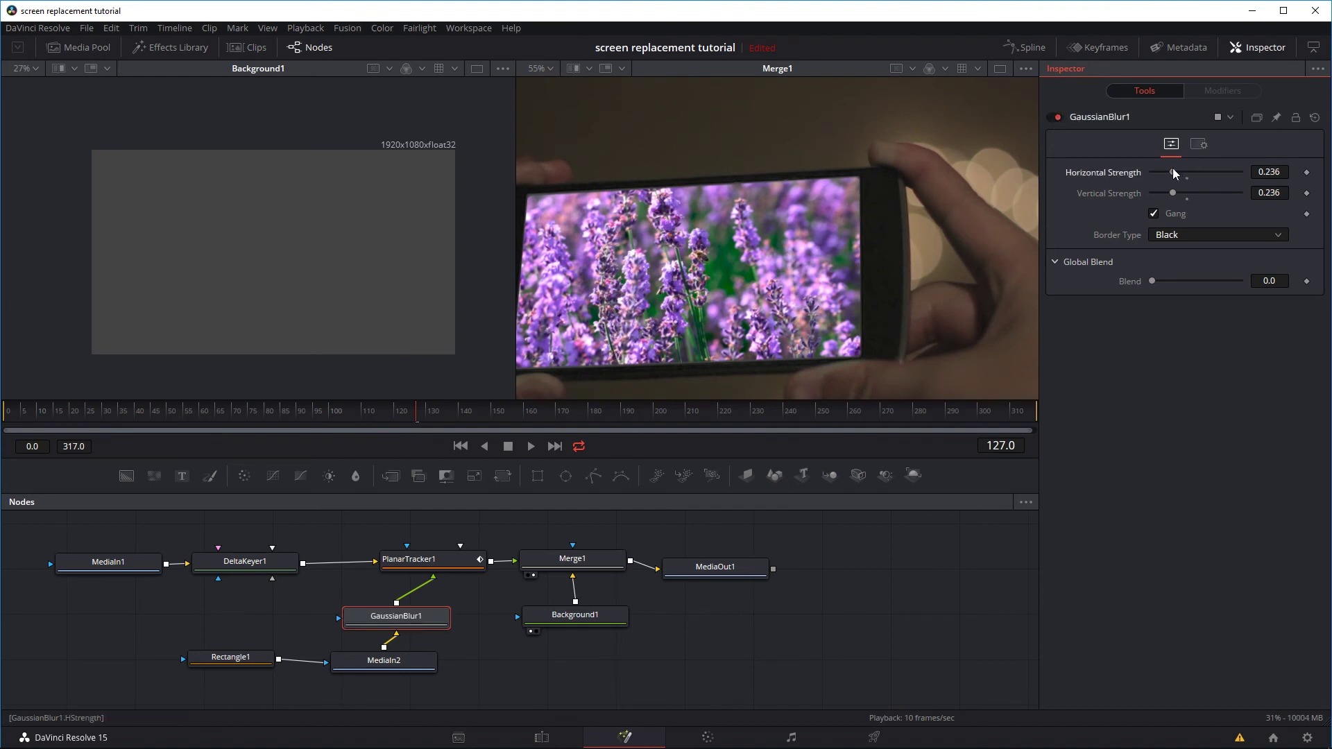
{"action": "left_click", "coordinate": [1055, 122]}
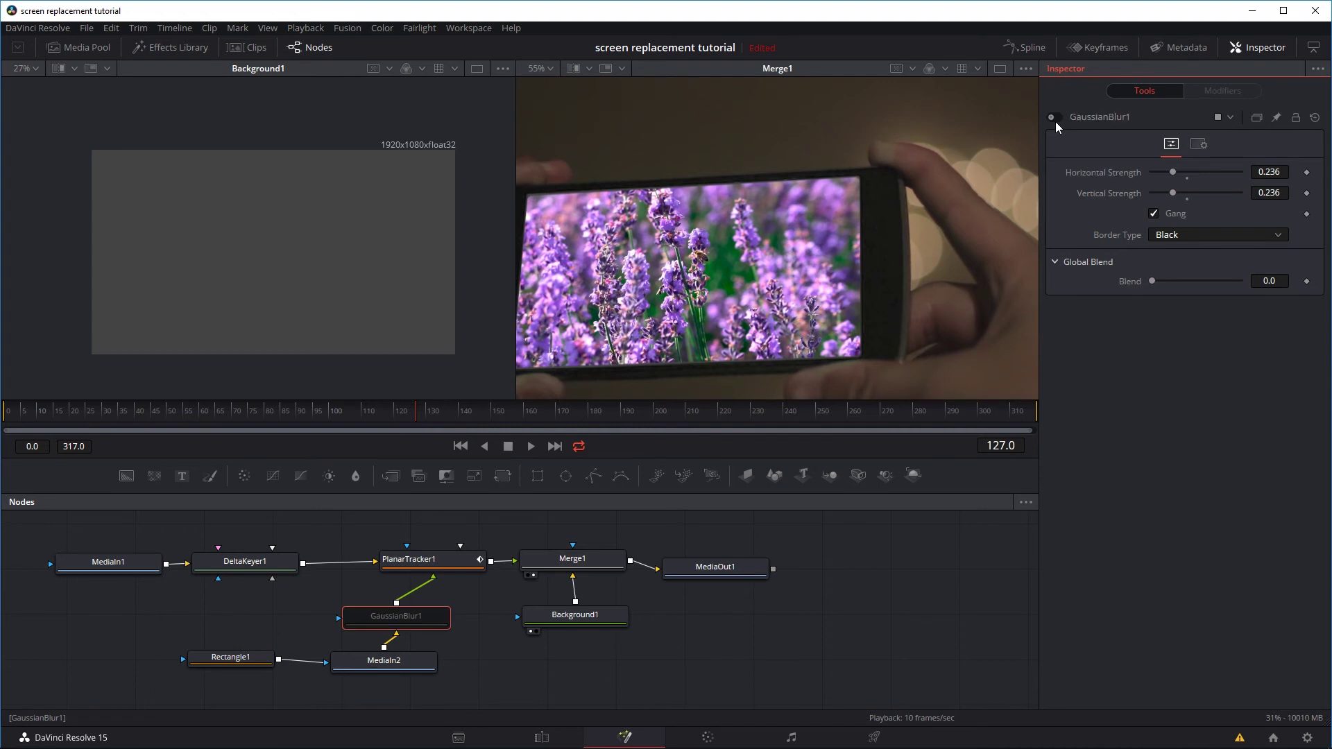
{"action": "left_click", "coordinate": [1055, 120]}
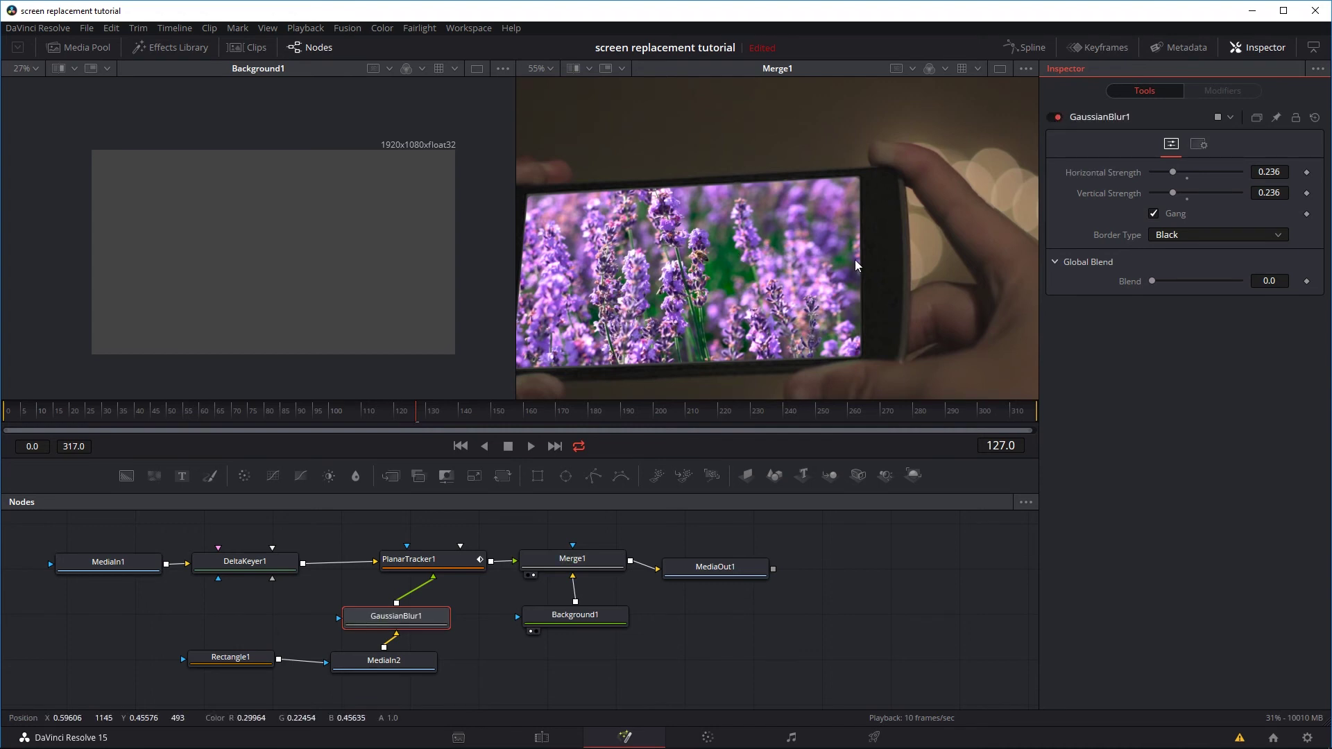
{"action": "scroll", "coordinate": [854, 260], "scroll_direction": "down", "scroll_amount": 3}
Move GaussianBlur1, MediaIn2 and Rectangle1 down together and insert the effects-type Glow node between GaussianBlur1 and PlanarTracker1
{"action": "left_click_drag", "start_coordinate": [456, 614], "coordinate": [222, 686]}
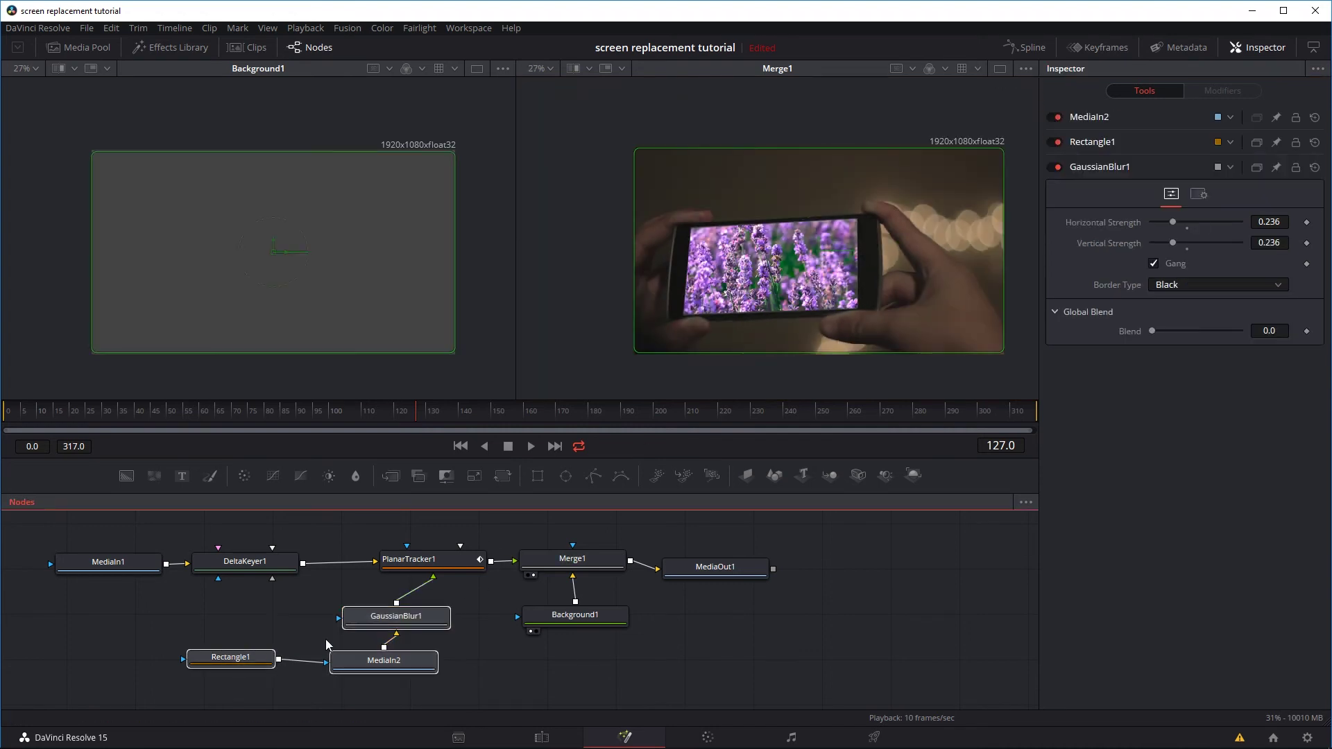
{"action": "left_click_drag", "start_coordinate": [362, 619], "coordinate": [360, 651]}
{"action": "left_click", "coordinate": [416, 654]}
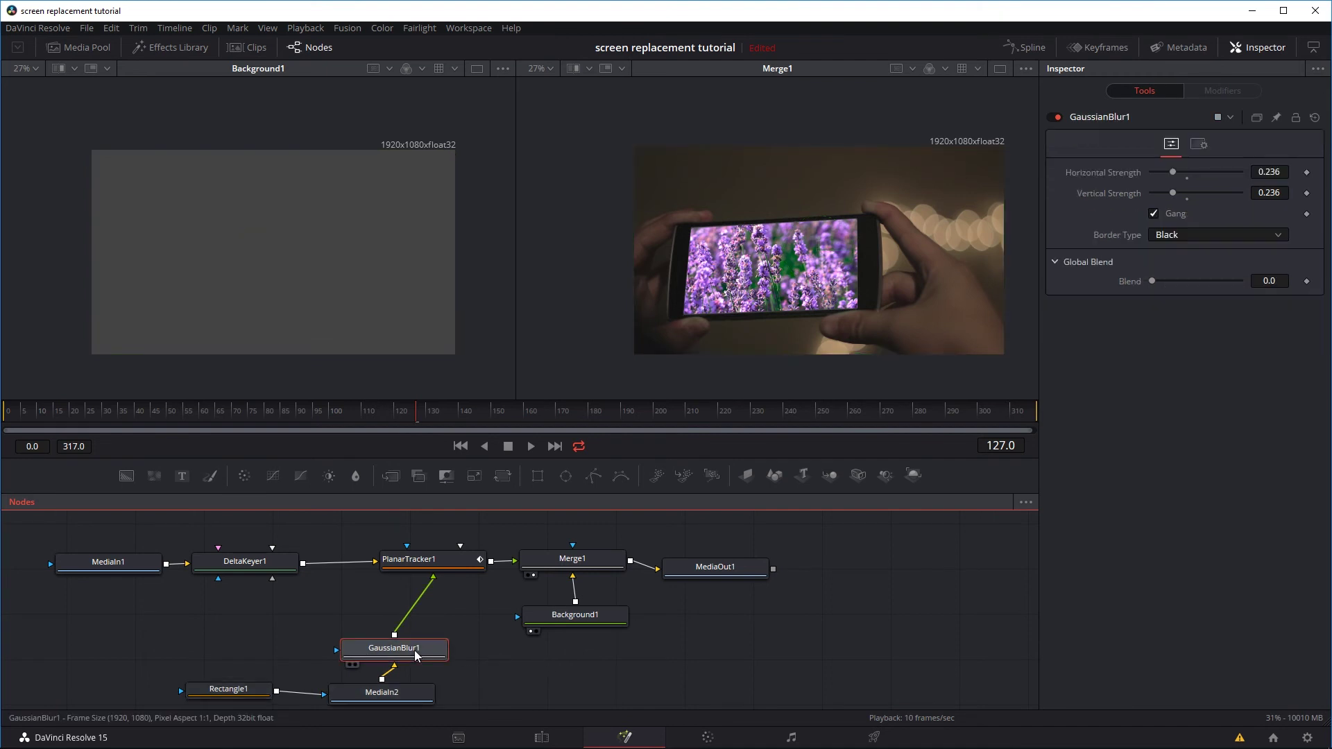
{"action": "key", "text": "shift+space"}
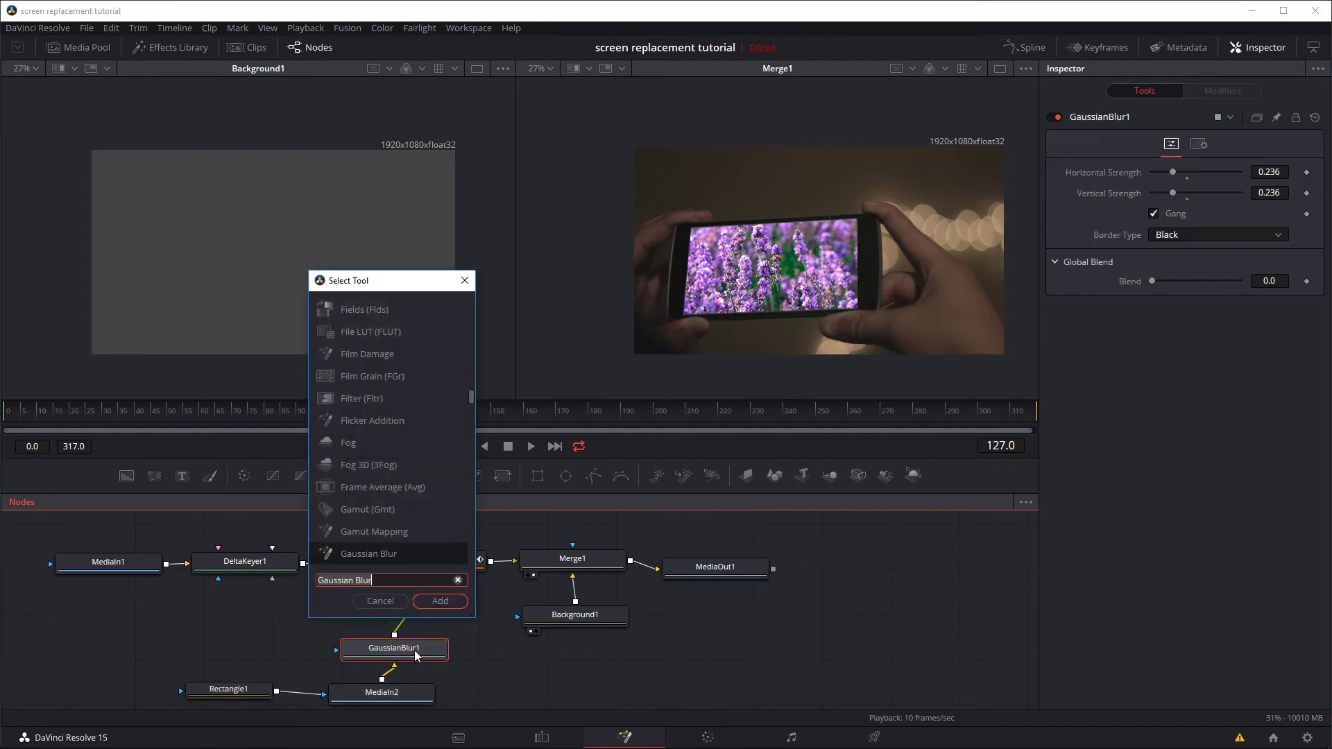
{"action": "type", "text": "glow"}
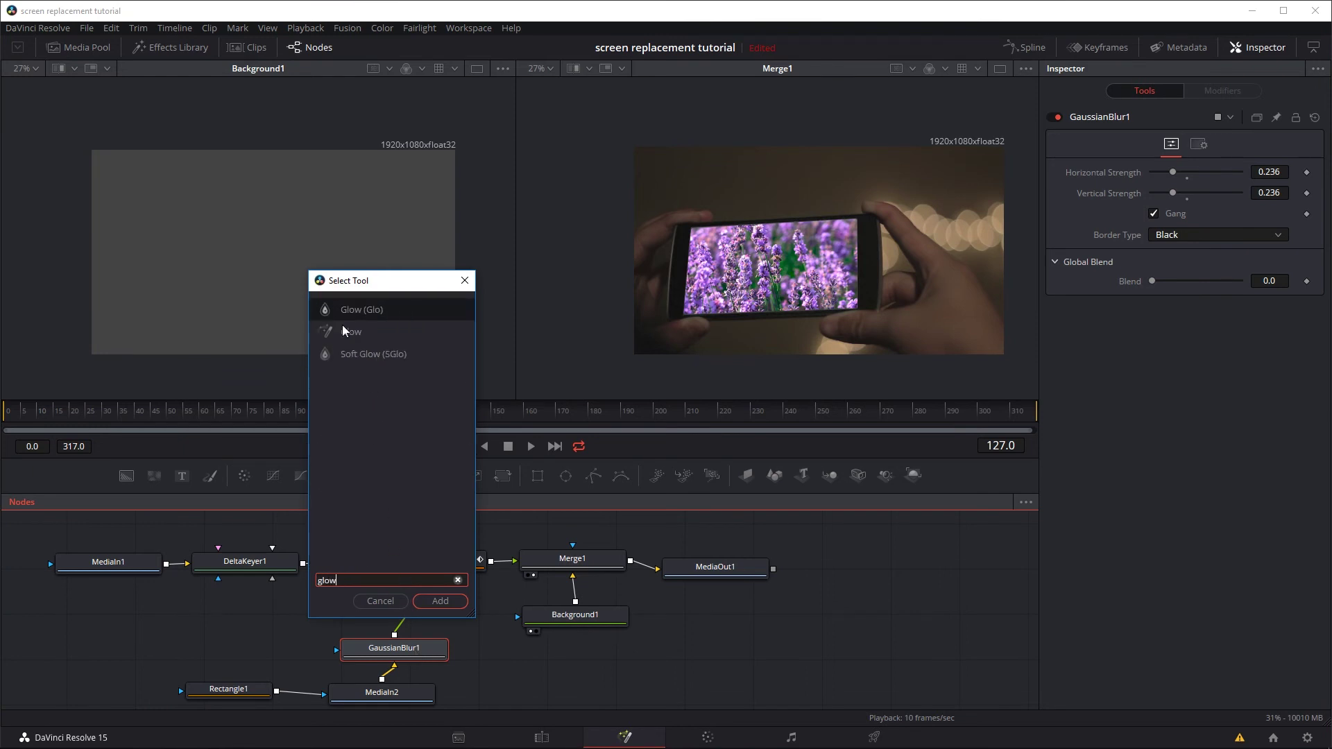
{"action": "double_click", "coordinate": [372, 327]}
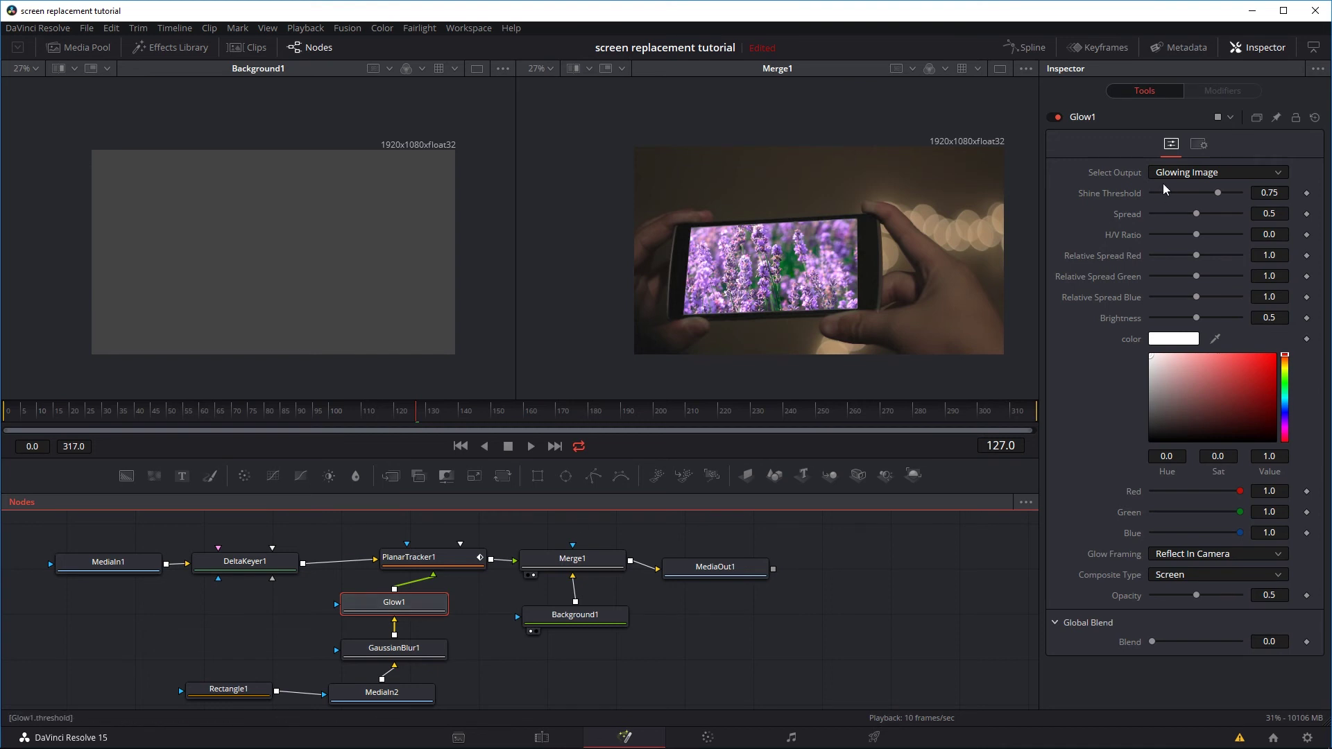
Output Glow1 as Glow Alone and set Shine Threshold to 0.126, Spread to 0.598 and Brightness to 0.291
{"action": "left_click", "coordinate": [1197, 173]}
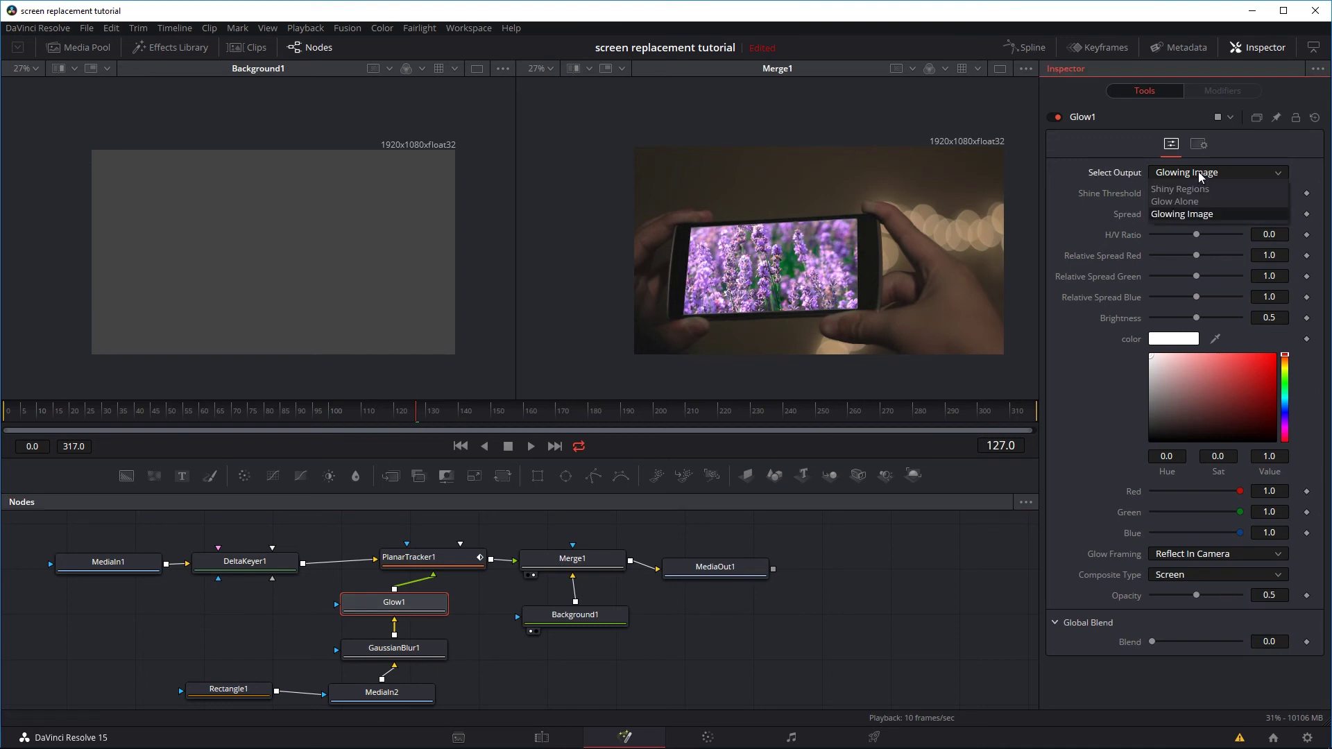
{"action": "left_click", "coordinate": [1189, 197]}
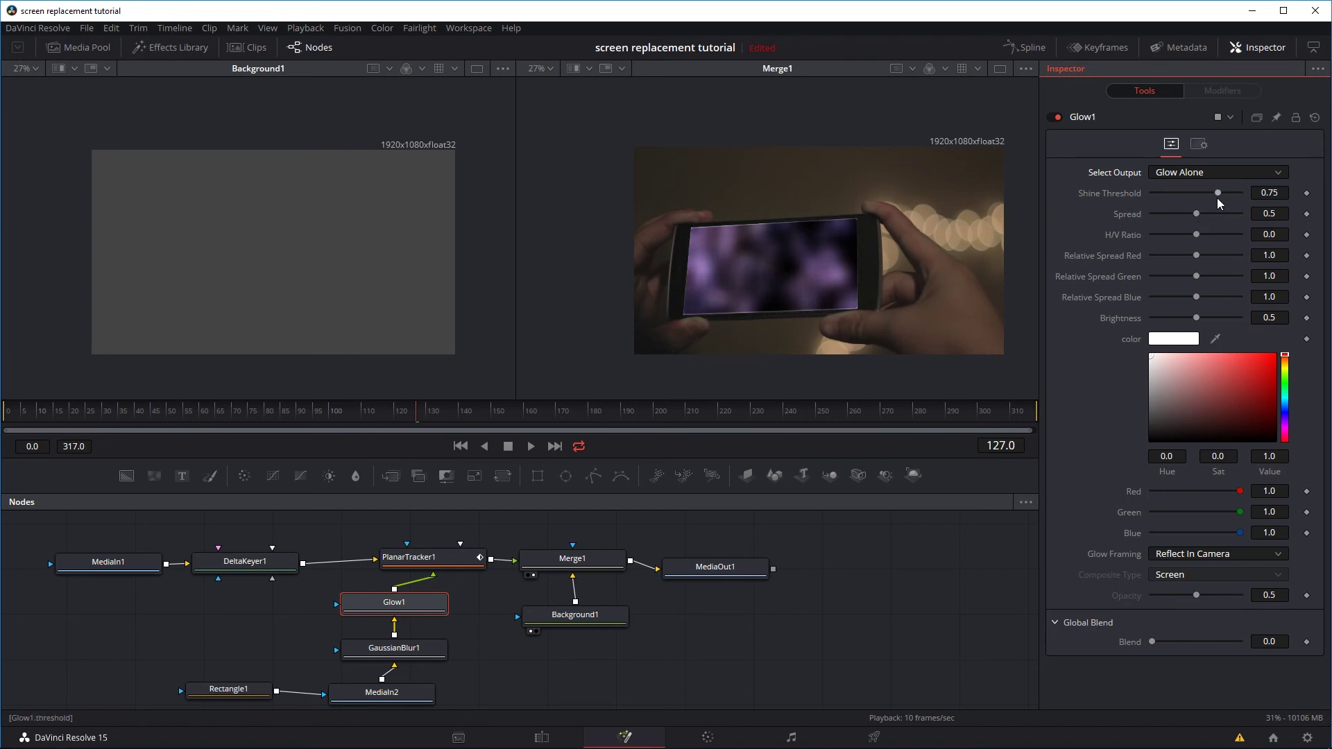
{"action": "left_click_drag", "start_coordinate": [1217, 198], "coordinate": [1160, 189]}
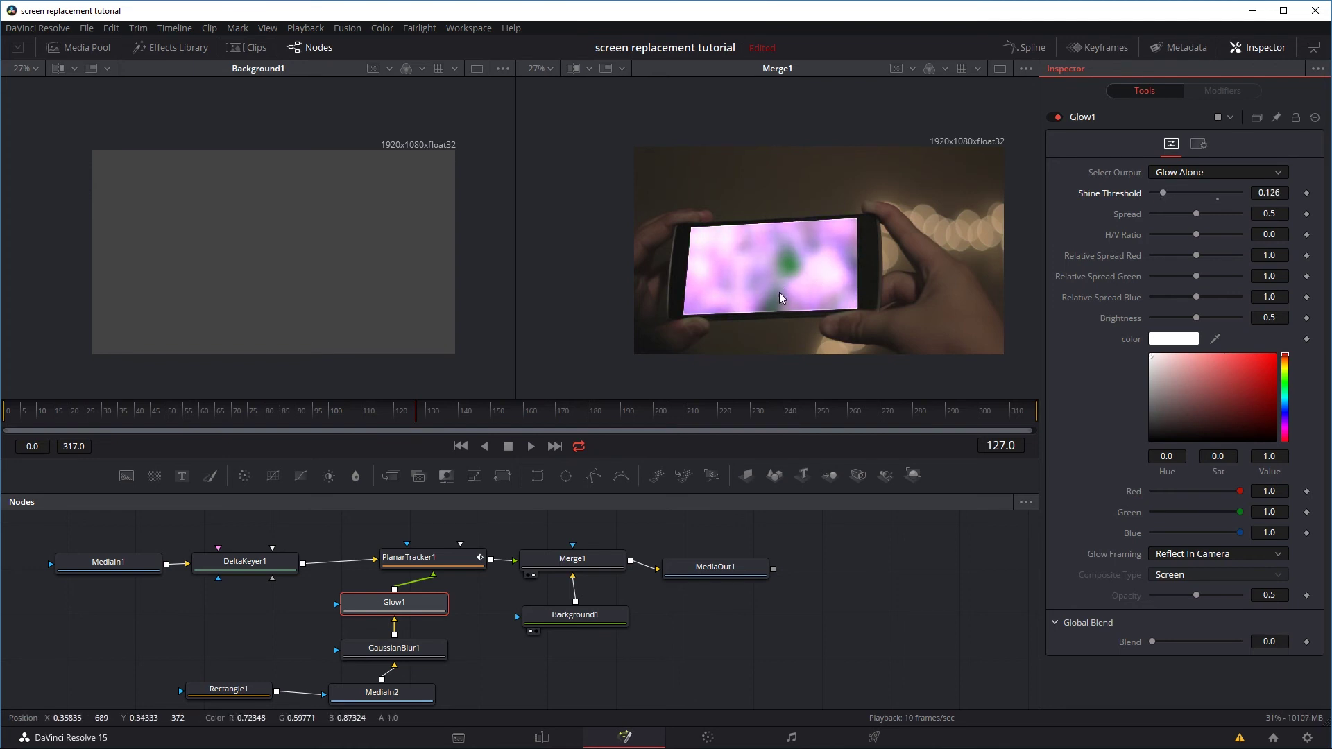
{"action": "mouse_move", "coordinate": [1200, 210]}
{"action": "left_mouse_down"}
{"action": "mouse_move", "coordinate": [1218, 215]}
{"action": "mouse_move", "coordinate": [1206, 213]}
{"action": "left_mouse_up"}
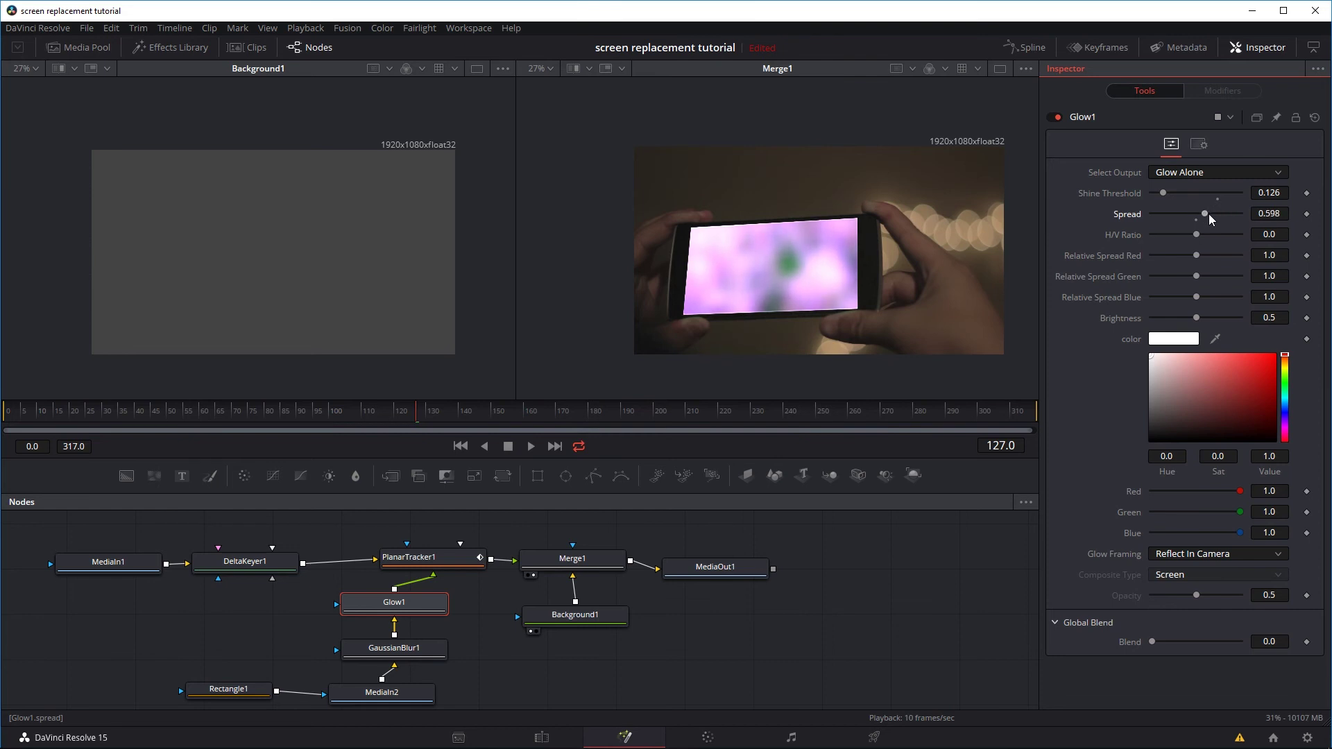
{"action": "left_click_drag", "start_coordinate": [1197, 314], "coordinate": [1179, 307]}
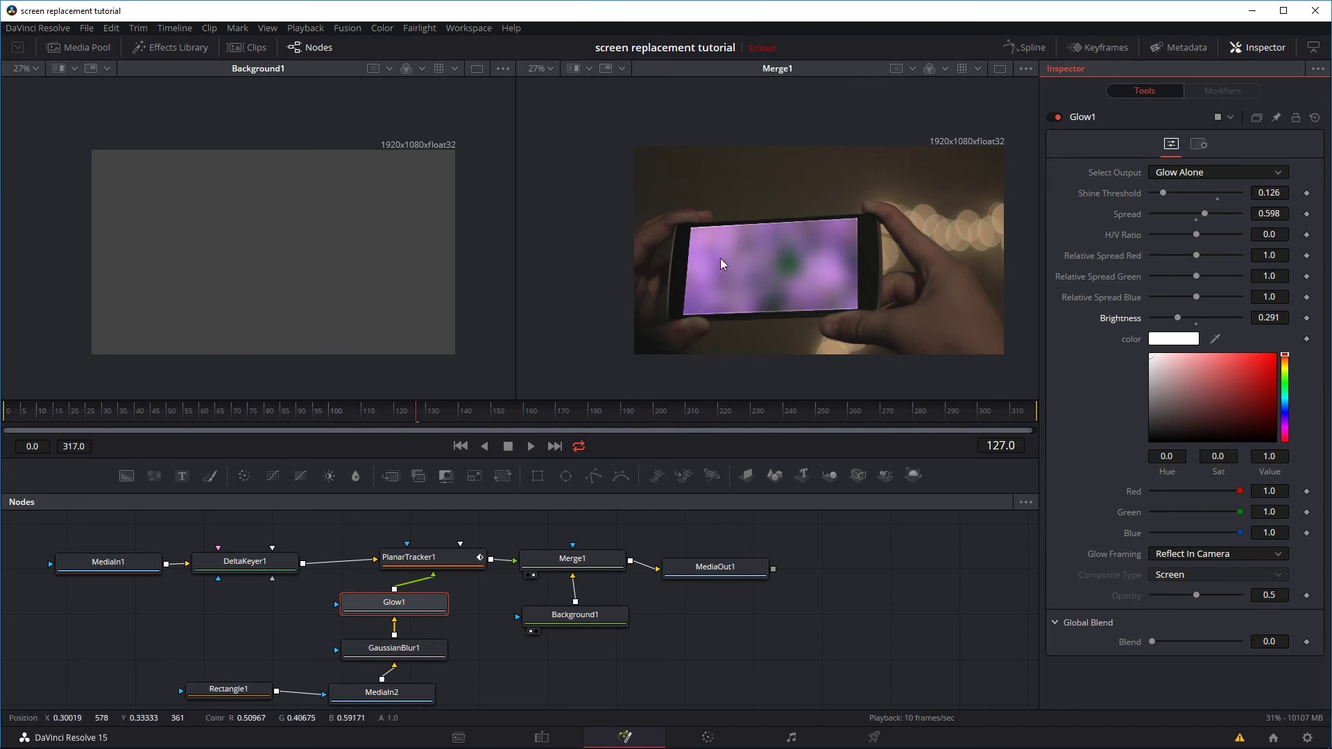
Return Glow1's output to Glowing Image and set Brightness to 0.102, comparing the insert with the glow disabled and enabled
{"action": "left_click", "coordinate": [1174, 173]}
{"action": "left_click", "coordinate": [1185, 215]}
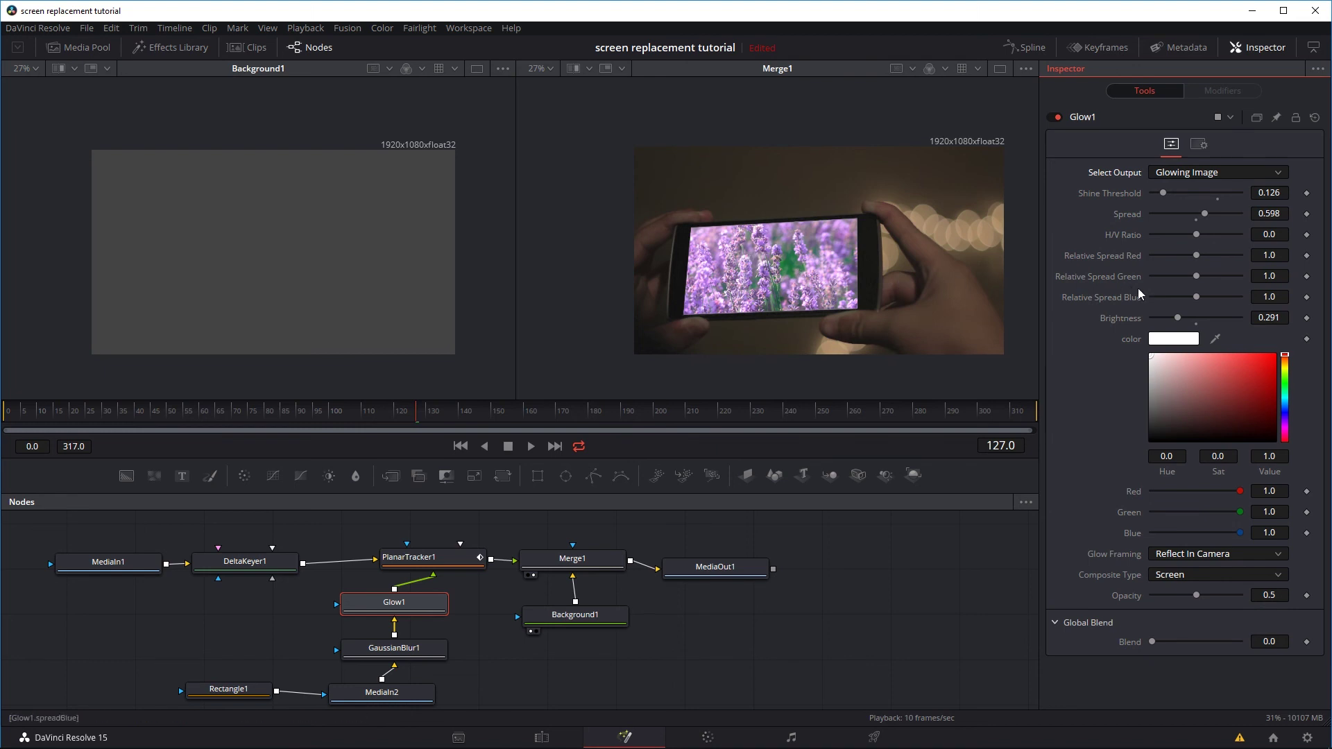
{"action": "left_click_drag", "start_coordinate": [1177, 318], "coordinate": [1149, 311]}
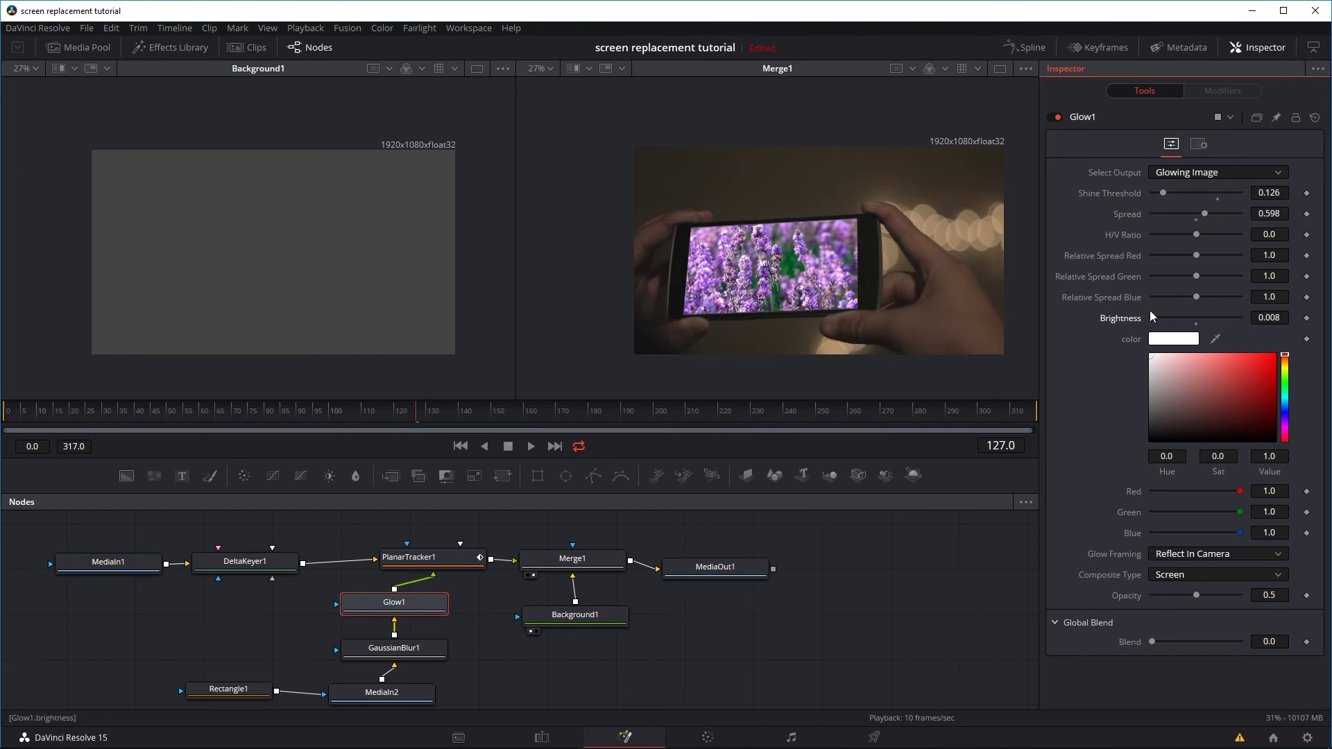
{"action": "left_click", "coordinate": [1054, 118]}
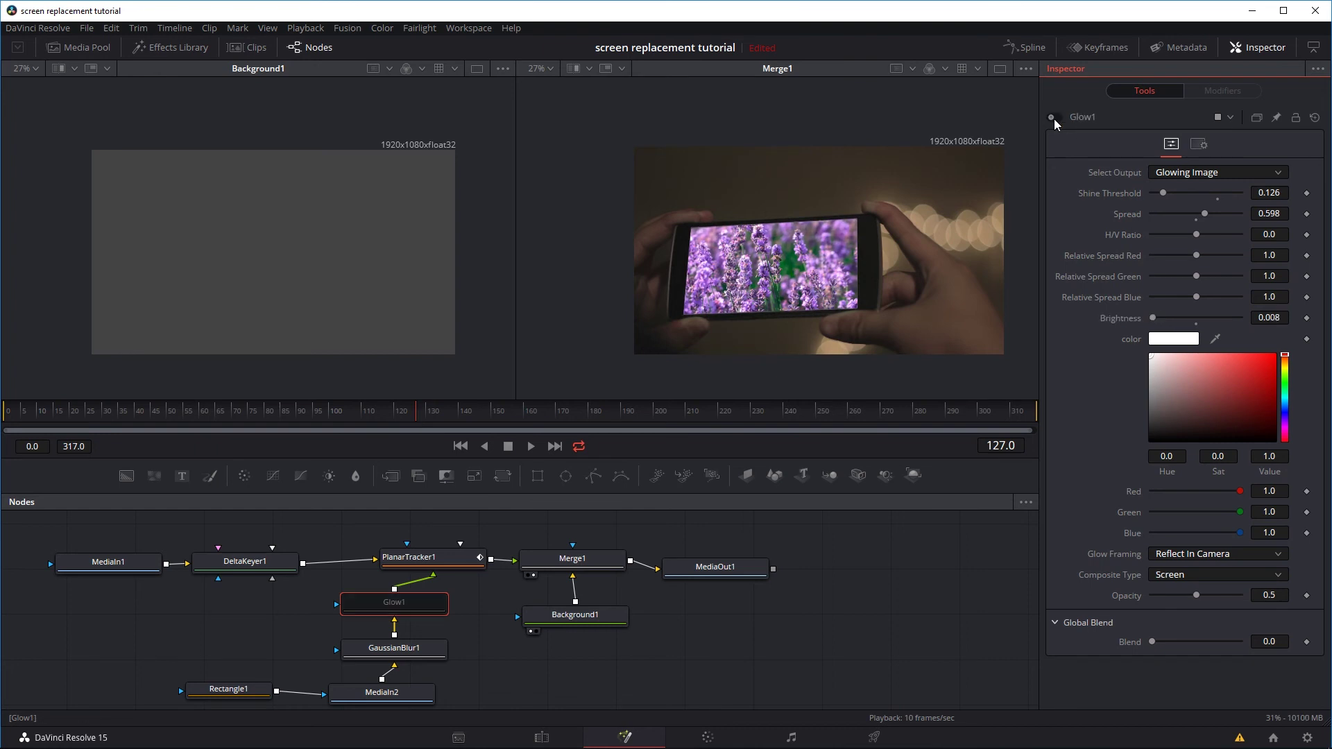
{"action": "left_click", "coordinate": [1054, 118]}
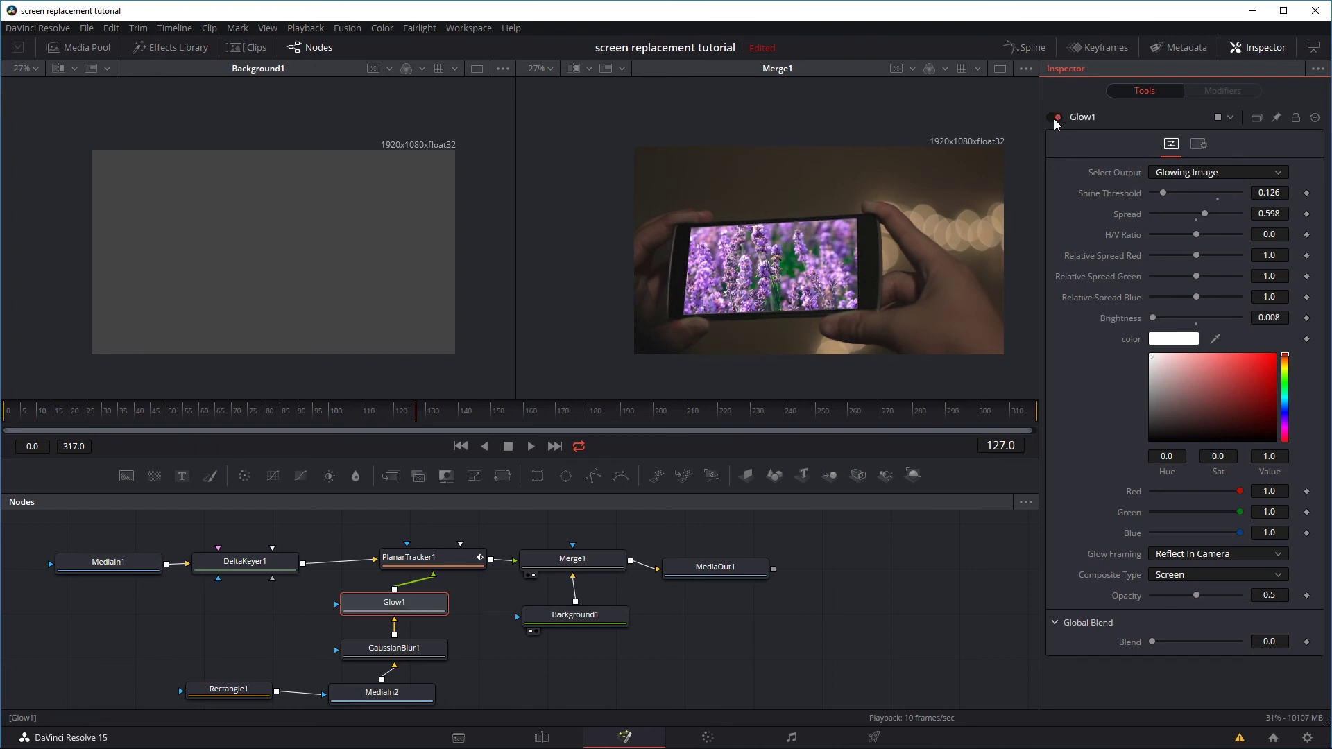
{"action": "left_click", "coordinate": [1152, 321]}
{"action": "left_click_drag", "start_coordinate": [1156, 321], "coordinate": [1159, 322]}
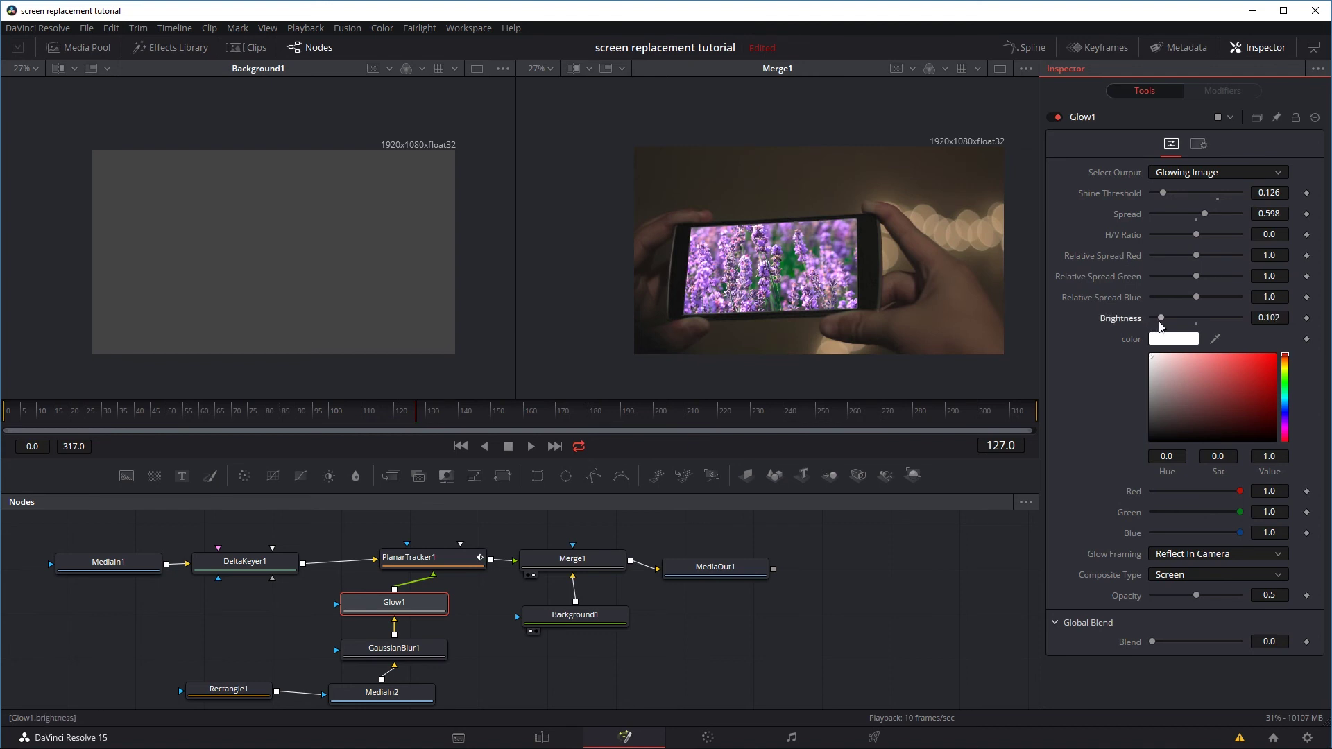
{"action": "left_click", "coordinate": [1055, 118]}
{"action": "left_click", "coordinate": [1054, 118]}
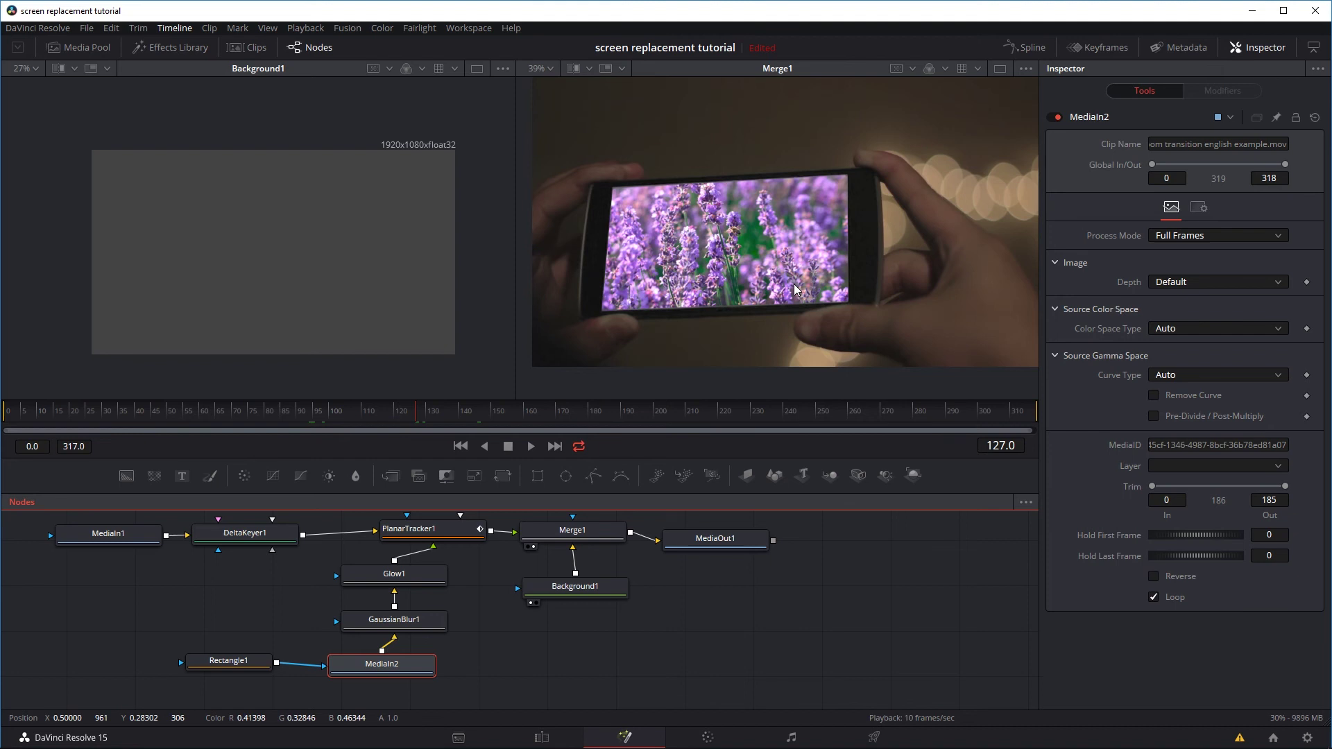
Enable motion blur in PlanarTracker1's settings, with Quality 2 and Shutter Angle 360, and inspect the insert's edge closely
{"action": "left_click", "coordinate": [451, 537]}
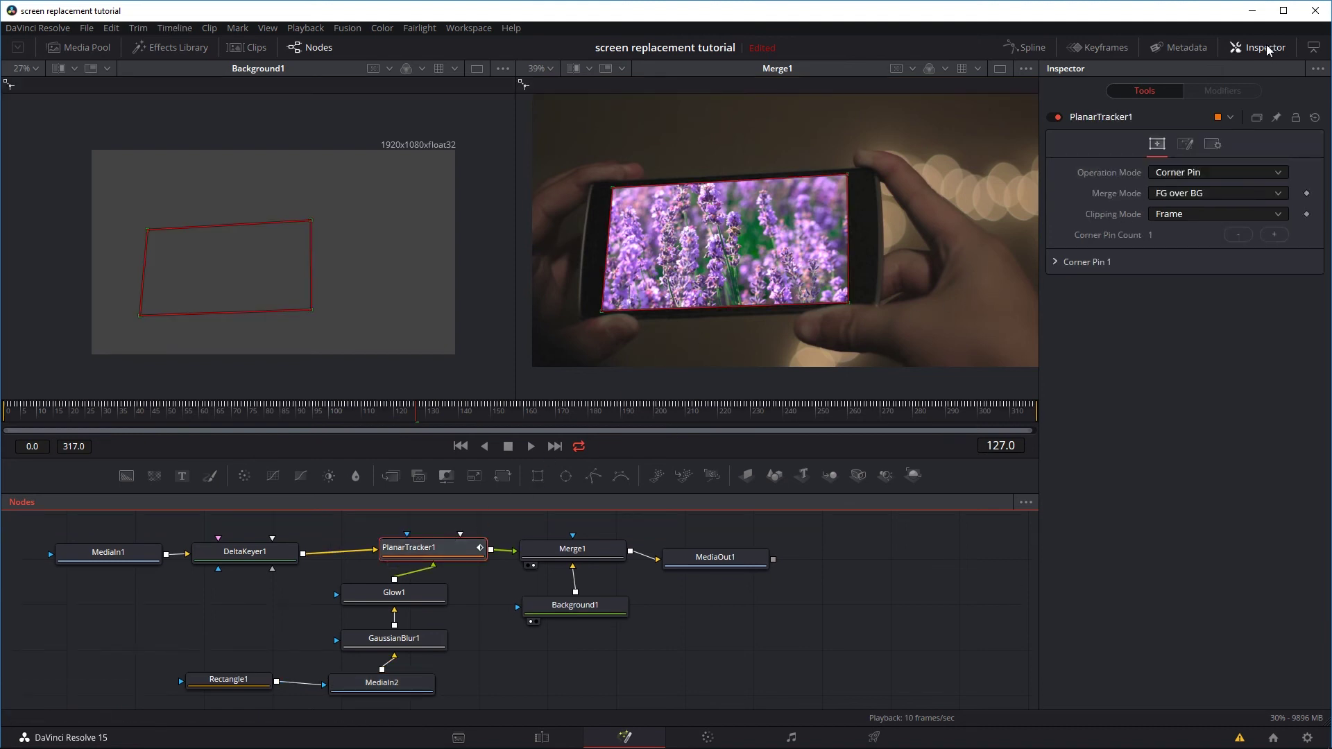
{"action": "left_click", "coordinate": [1213, 144]}
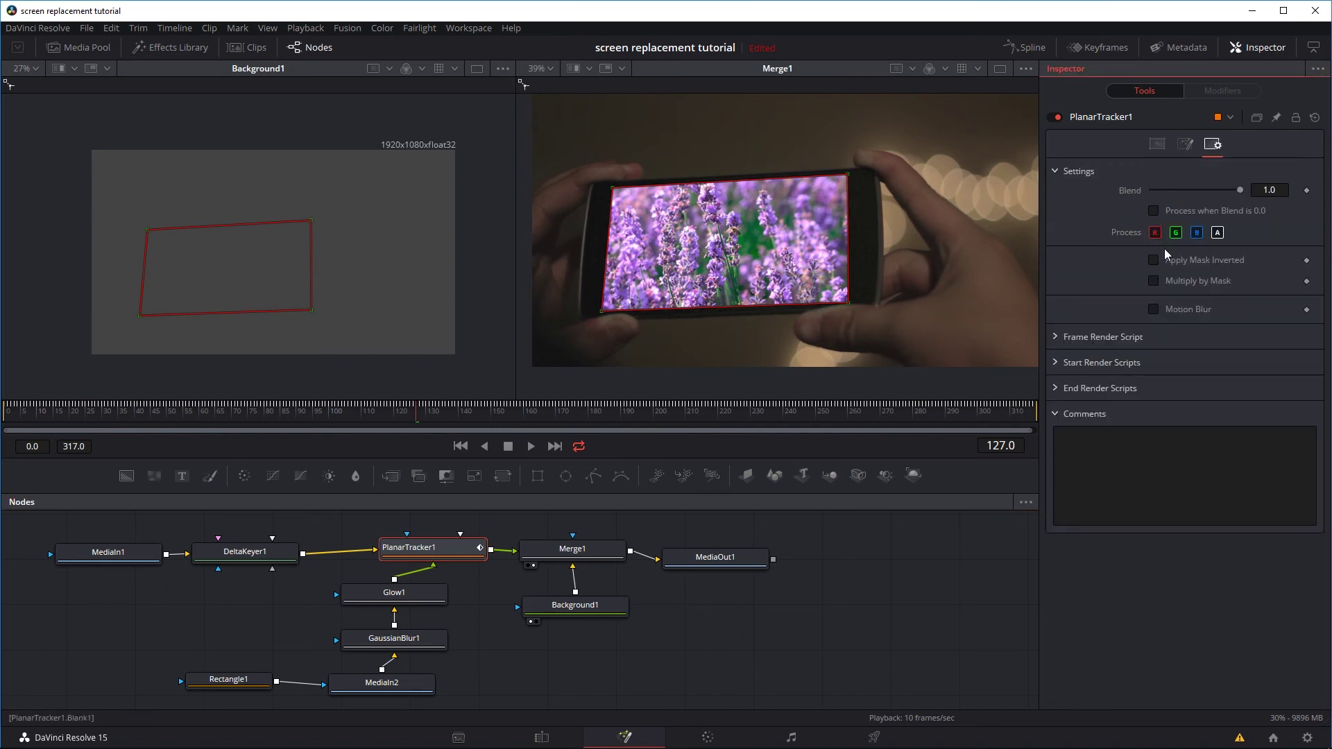
{"action": "left_click", "coordinate": [1154, 309]}
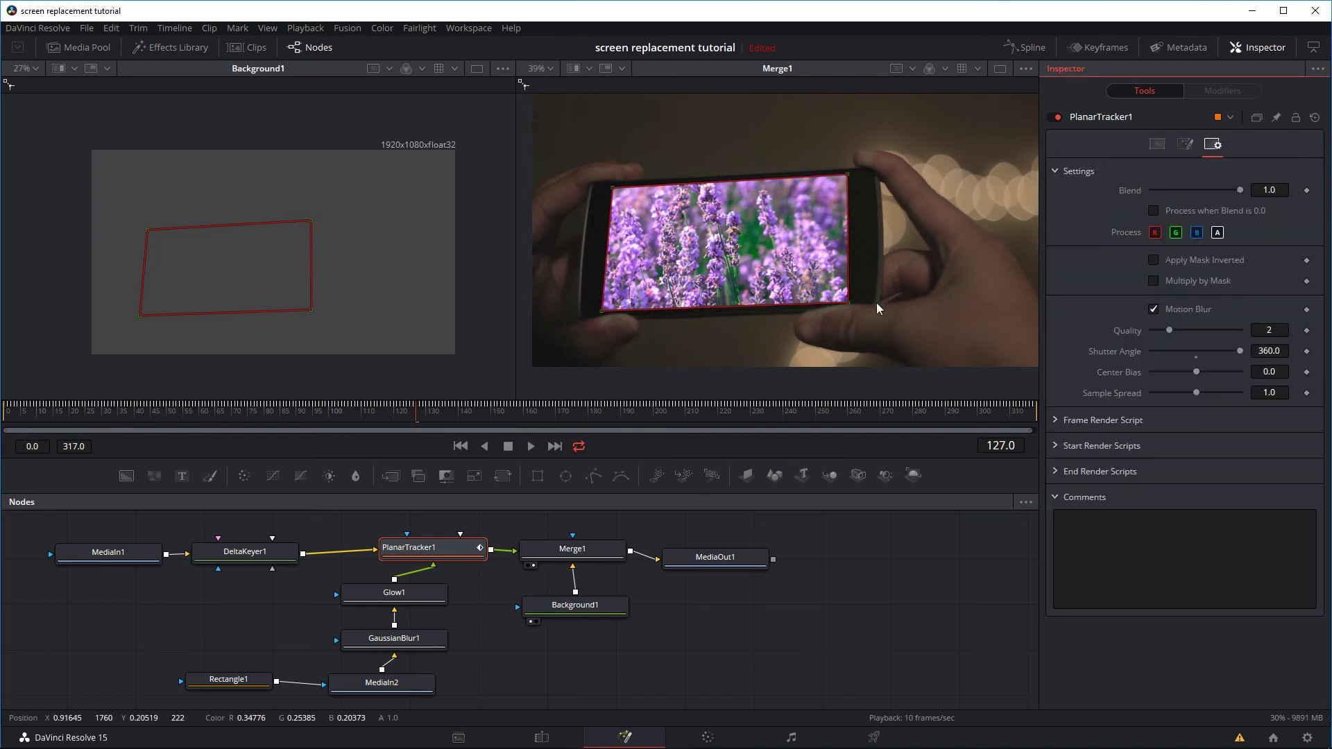
{"action": "scroll", "coordinate": [732, 256], "scroll_direction": "up", "scroll_amount": 5}
{"action": "scroll", "coordinate": [732, 257], "scroll_direction": "down", "scroll_amount": 2}
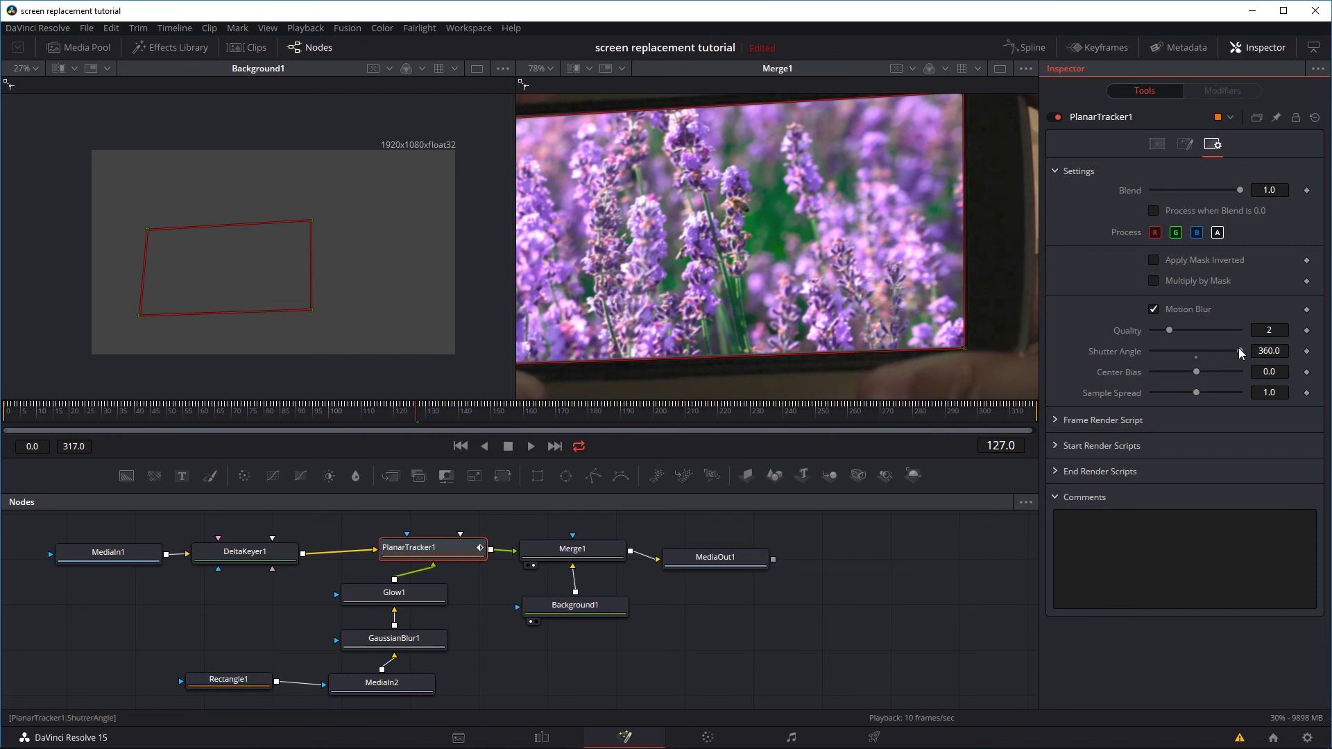
Try a lower Shutter Angle for PlanarTracker1's motion blur and compare the insert with the tracker disabled and enabled
{"action": "left_click_drag", "start_coordinate": [1239, 351], "coordinate": [1196, 351]}
{"action": "mouse_move", "coordinate": [1200, 352]}
{"action": "left_mouse_down"}
{"action": "mouse_move", "coordinate": [1234, 352]}
{"action": "mouse_move", "coordinate": [1202, 350]}
{"action": "left_mouse_up"}
{"action": "left_click", "coordinate": [1052, 116]}
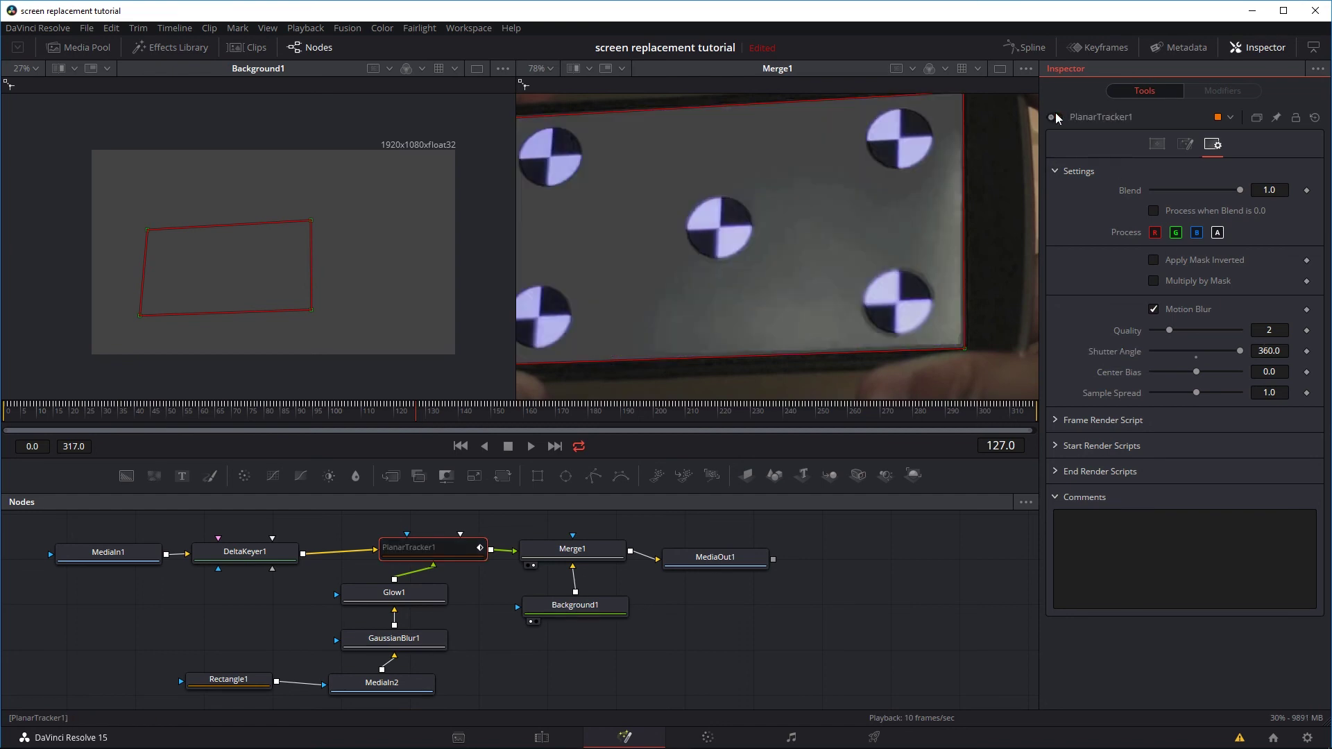
{"action": "left_click", "coordinate": [1055, 115]}
Compare the insert with PlanarTracker1's motion blur off and on, and check the effect at frame 205 in full screen
{"action": "left_click", "coordinate": [1153, 309]}
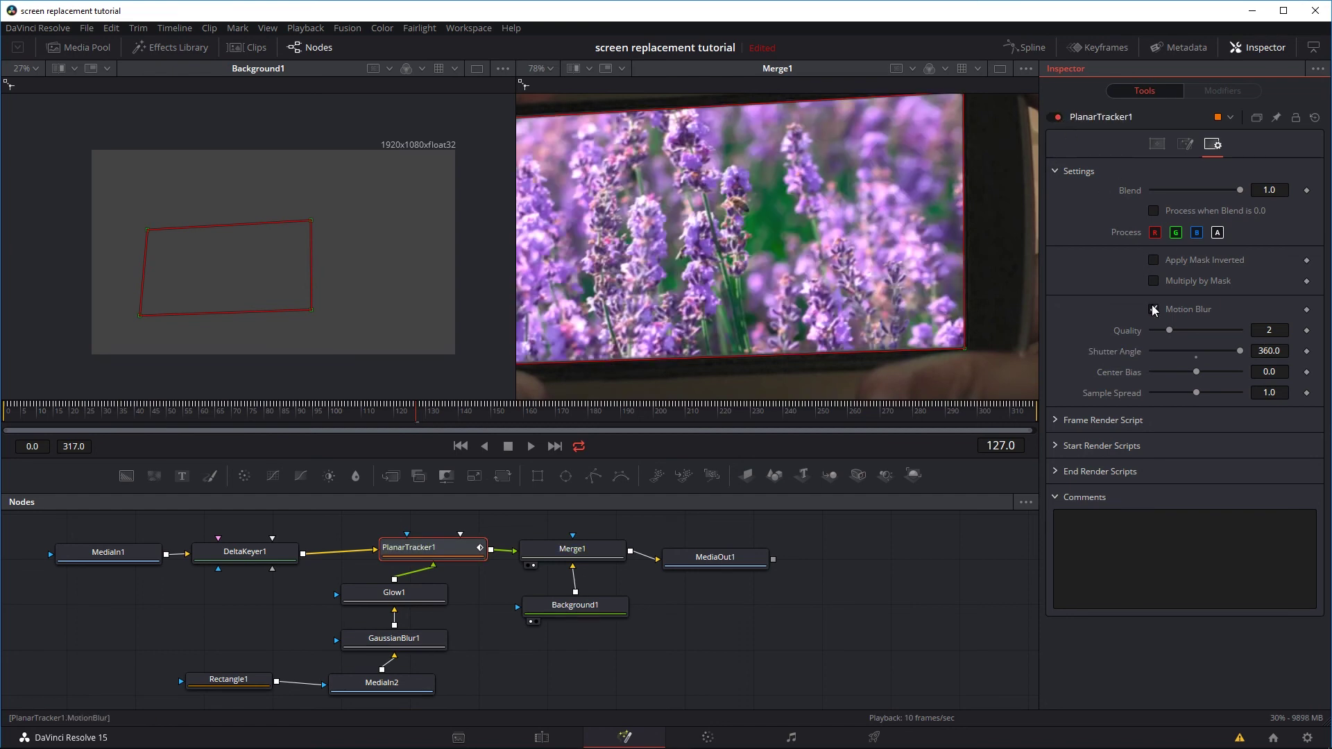
{"action": "left_click", "coordinate": [1153, 308]}
{"action": "left_click", "coordinate": [1154, 309]}
{"action": "left_click", "coordinate": [1153, 309]}
{"action": "left_click", "coordinate": [1153, 308]}
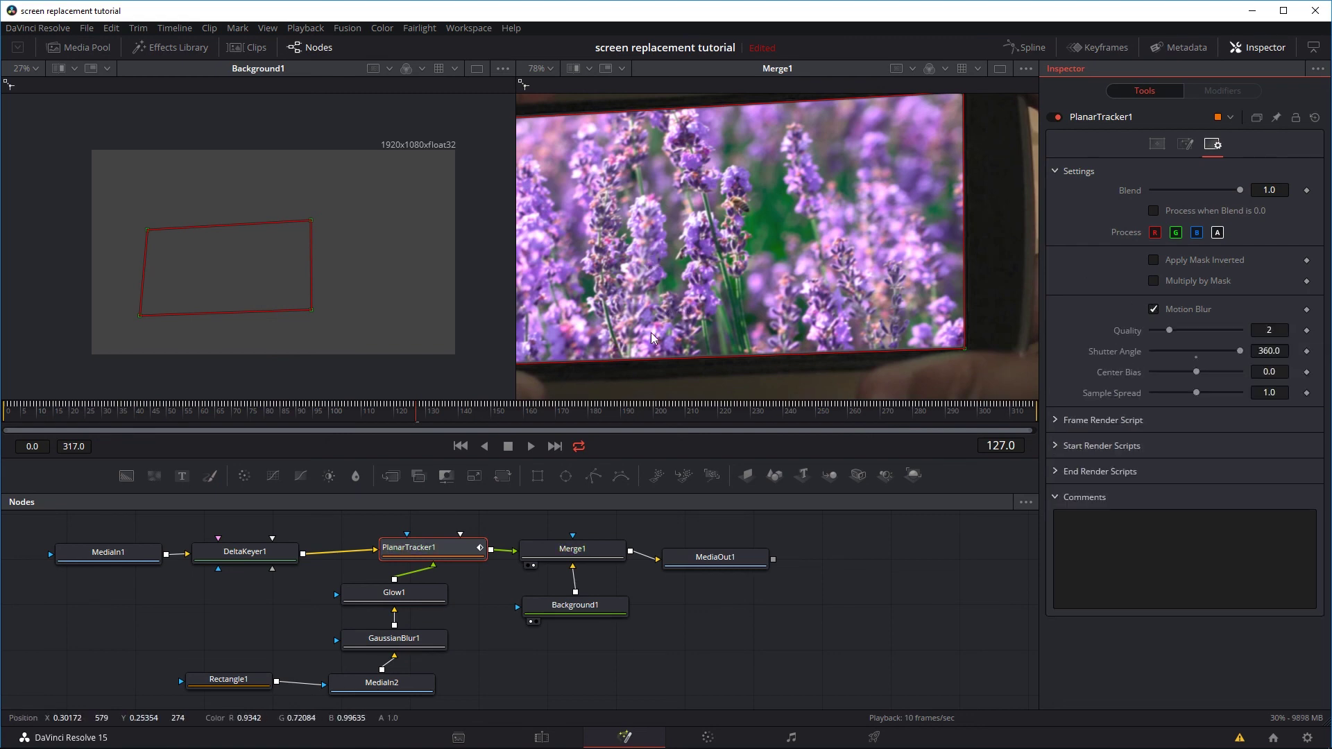
{"action": "left_click", "coordinate": [1153, 309]}
{"action": "left_click", "coordinate": [1153, 308]}
{"action": "left_click_drag", "start_coordinate": [427, 418], "coordinate": [670, 423]}
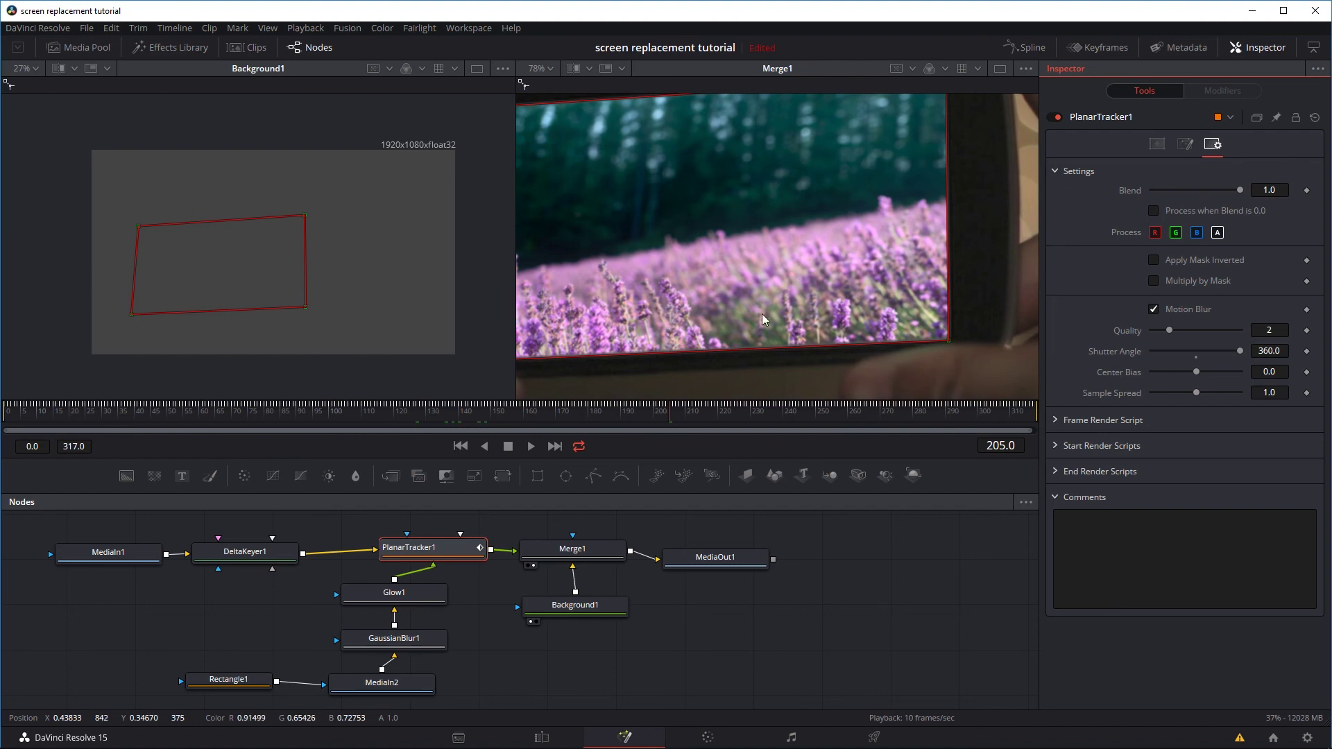
{"action": "key", "text": "ctrl+f"}
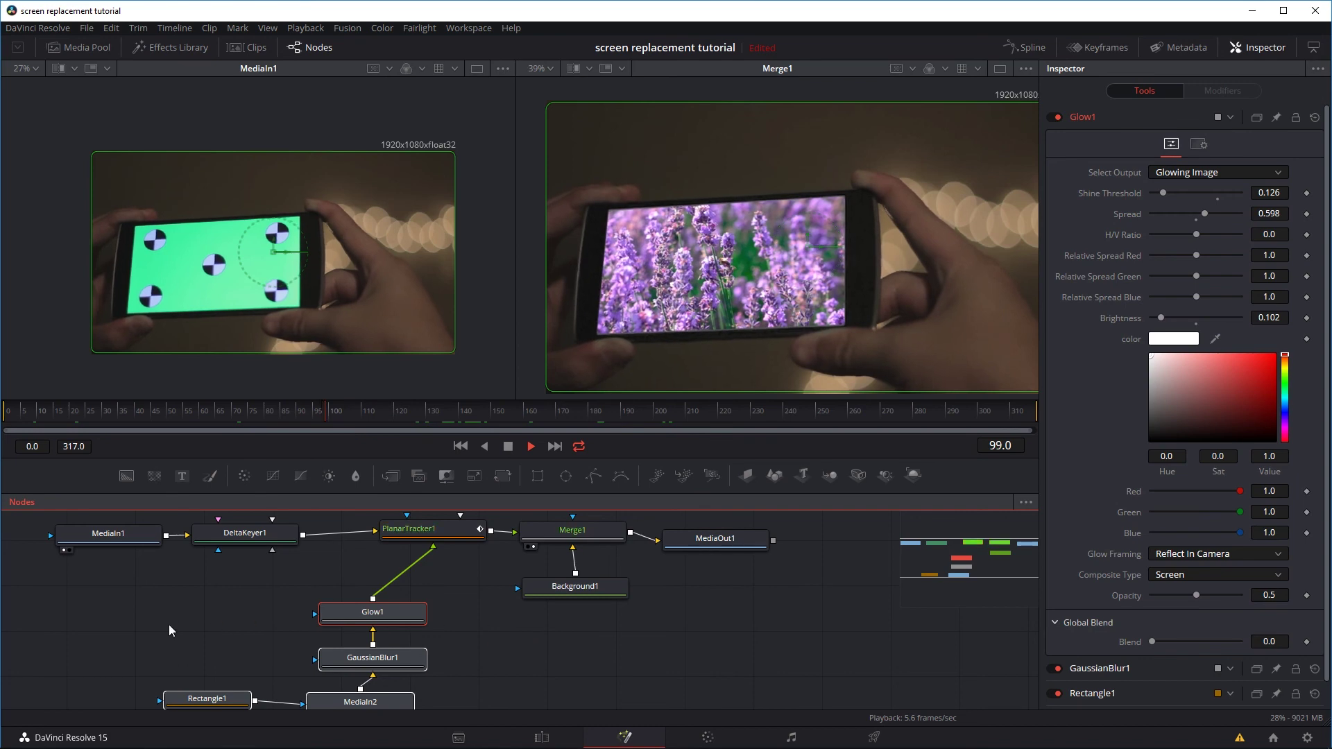
Stop playback and reposition Glow1, GaussianBlur1, MediaIn2 and Rectangle1 together as one branch below PlanarTracker1
{"action": "key", "text": "space"}
{"action": "left_click_drag", "start_coordinate": [129, 534], "coordinate": [129, 547]}
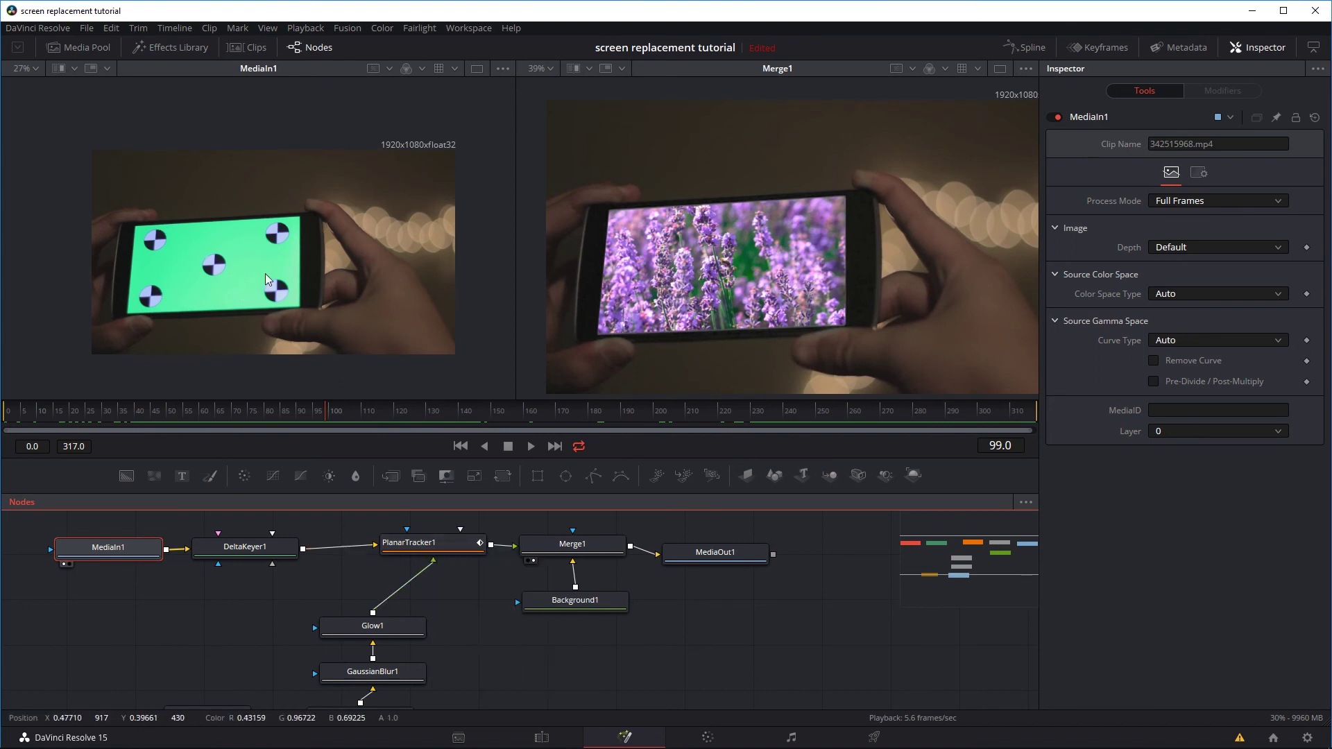
{"action": "mouse_move", "coordinate": [489, 638]}
{"action": "left_mouse_down"}
{"action": "mouse_move", "coordinate": [481, 579]}
{"action": "mouse_move", "coordinate": [492, 616]}
{"action": "left_mouse_up"}
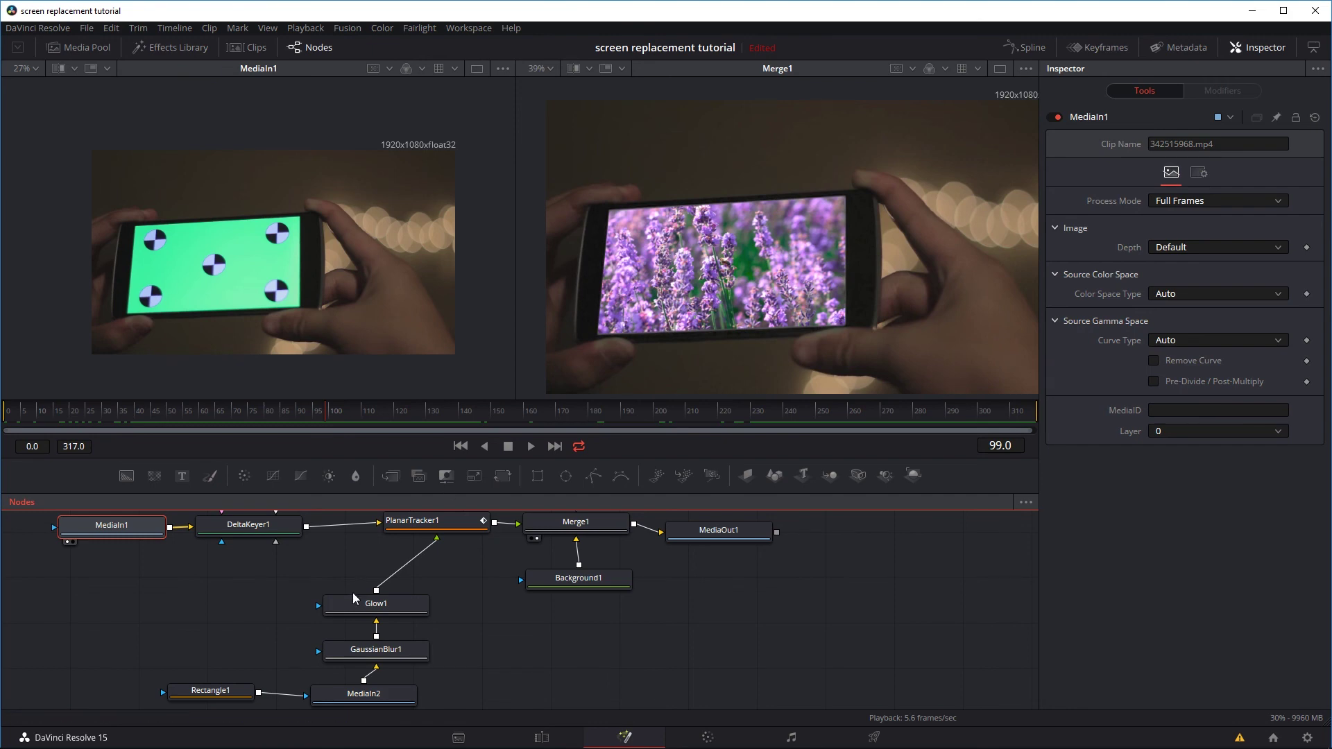
{"action": "left_click_drag", "start_coordinate": [511, 596], "coordinate": [506, 612]}
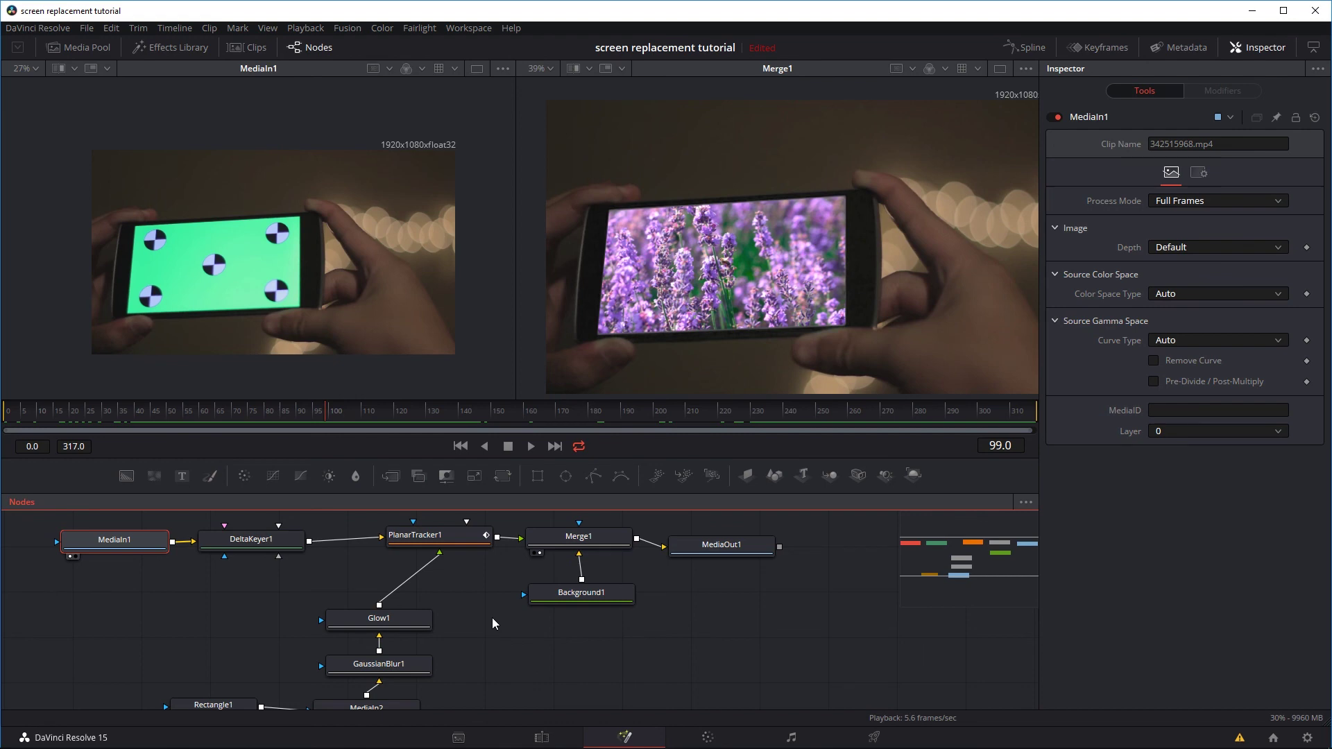
{"action": "scroll", "coordinate": [492, 622], "scroll_direction": "down", "scroll_amount": 2}
{"action": "left_click_drag", "start_coordinate": [489, 613], "coordinate": [281, 697]}
{"action": "left_click_drag", "start_coordinate": [395, 627], "coordinate": [379, 633]}
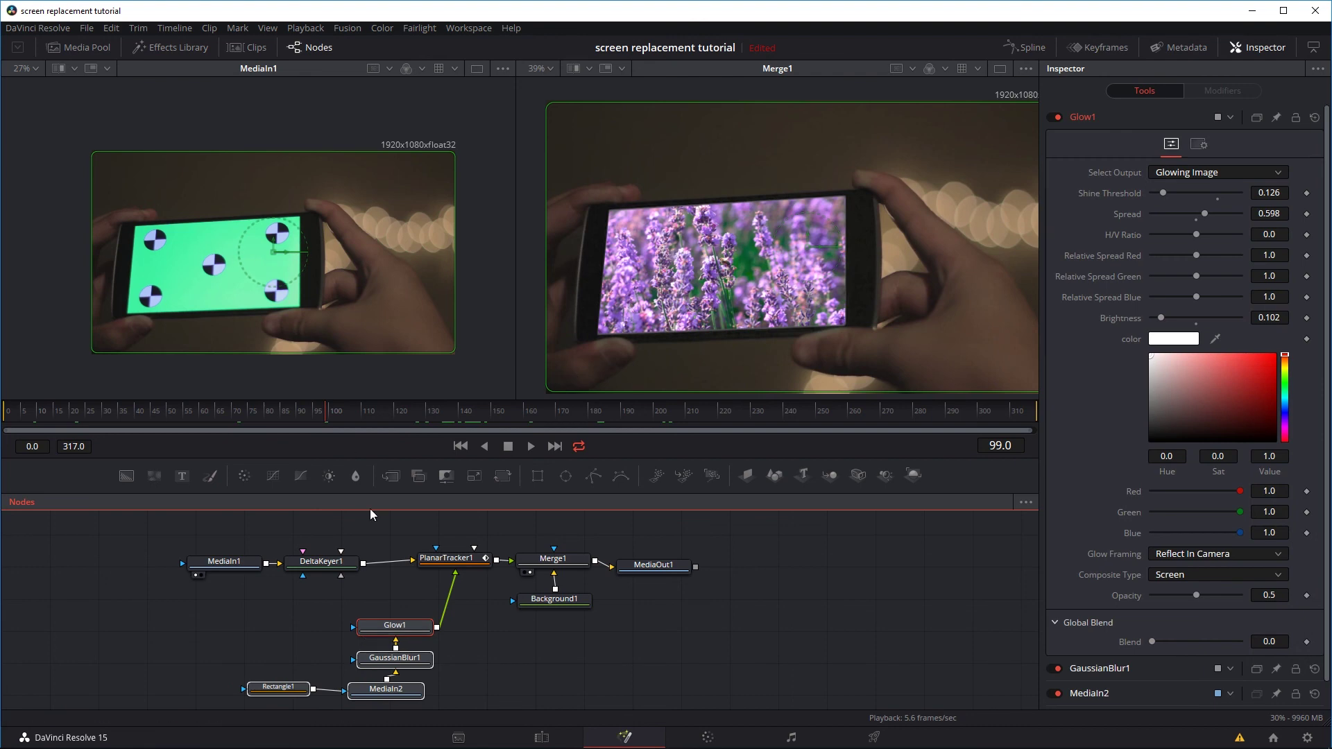
Review the insert branch by showing Rectangle1, MediaIn2, GaussianBlur1 and Glow1 one after another in the first viewer
{"action": "left_click", "coordinate": [286, 686]}
{"action": "scroll", "coordinate": [288, 683], "scroll_direction": "down", "scroll_amount": 1}
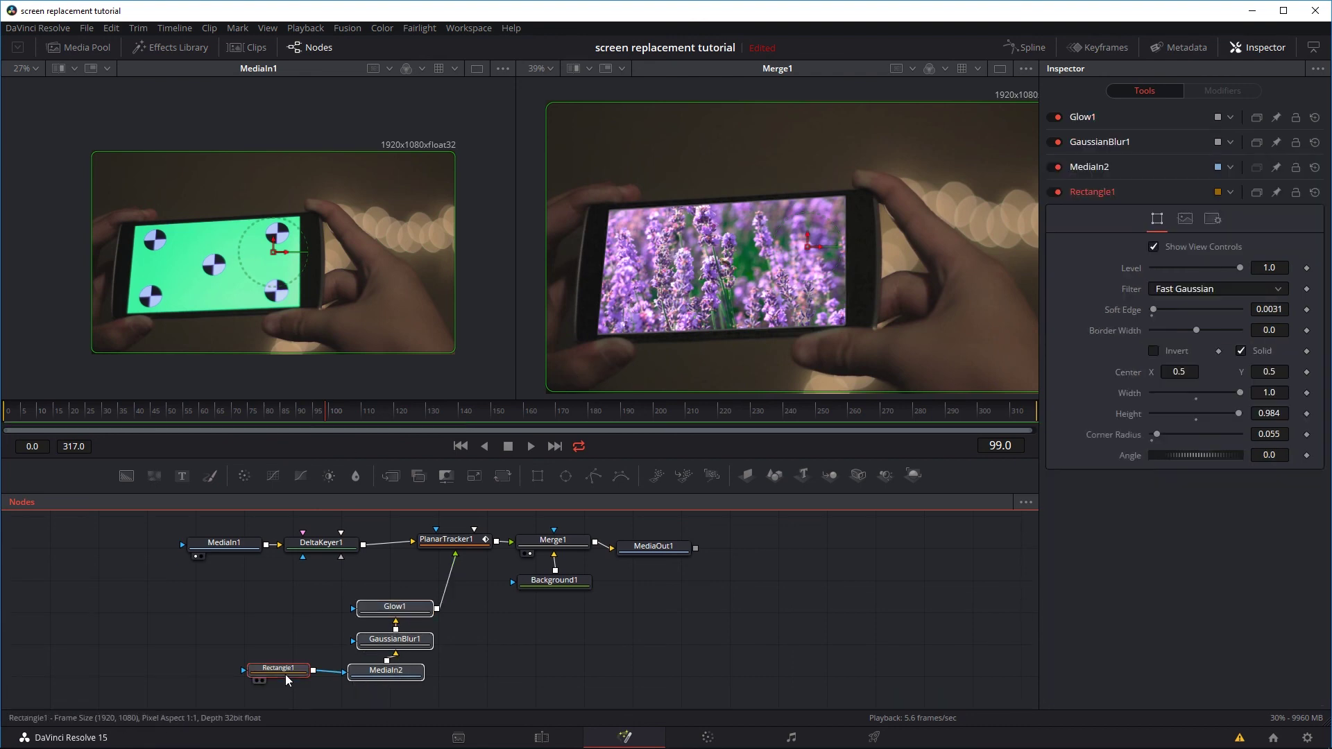
{"action": "key", "text": "1"}
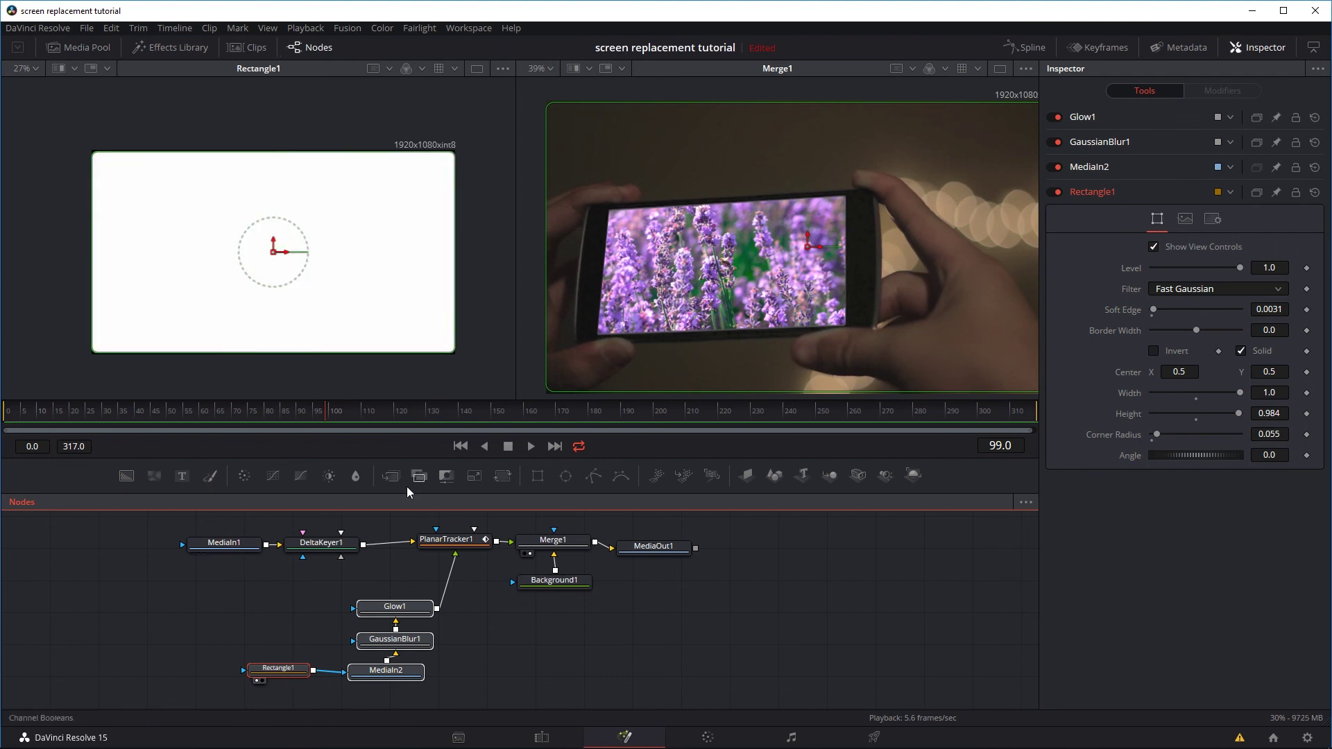
{"action": "left_click_drag", "start_coordinate": [303, 677], "coordinate": [297, 683]}
{"action": "left_click", "coordinate": [384, 679]}
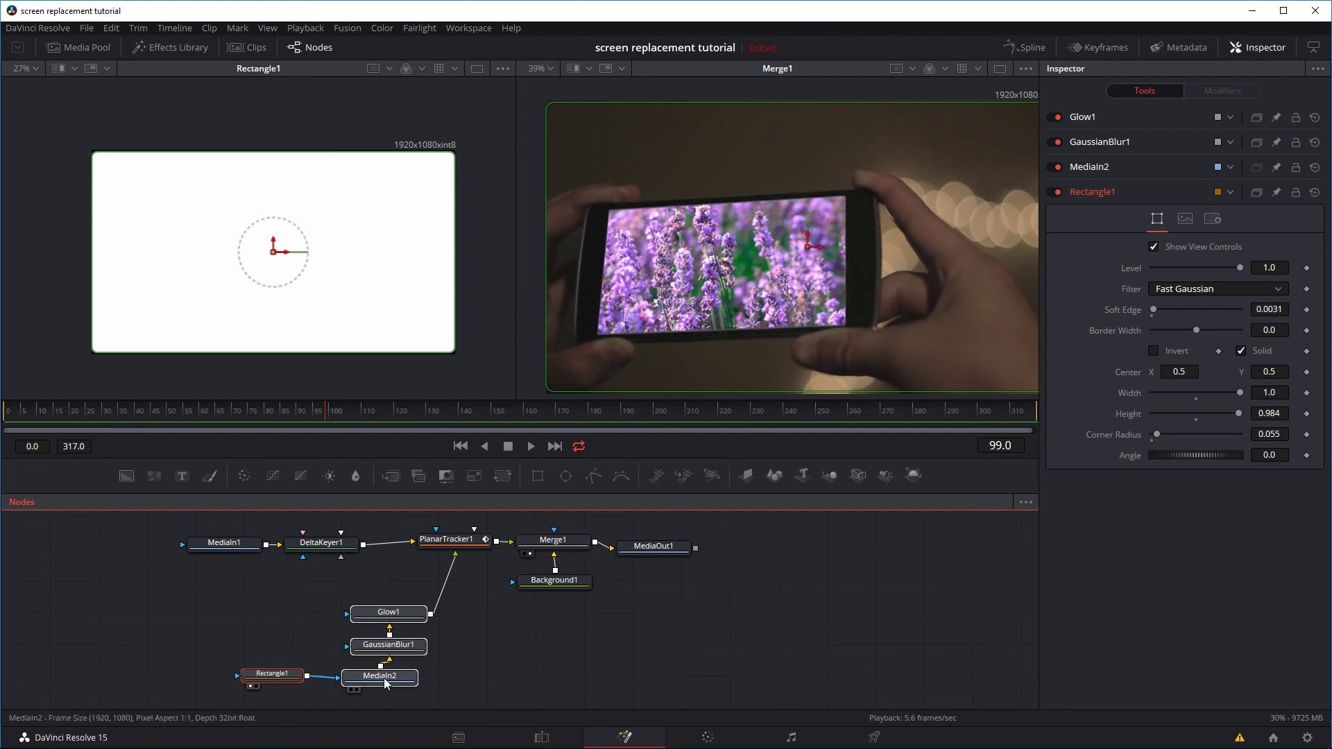
{"action": "scroll", "coordinate": [386, 683], "scroll_direction": "down", "scroll_amount": 1}
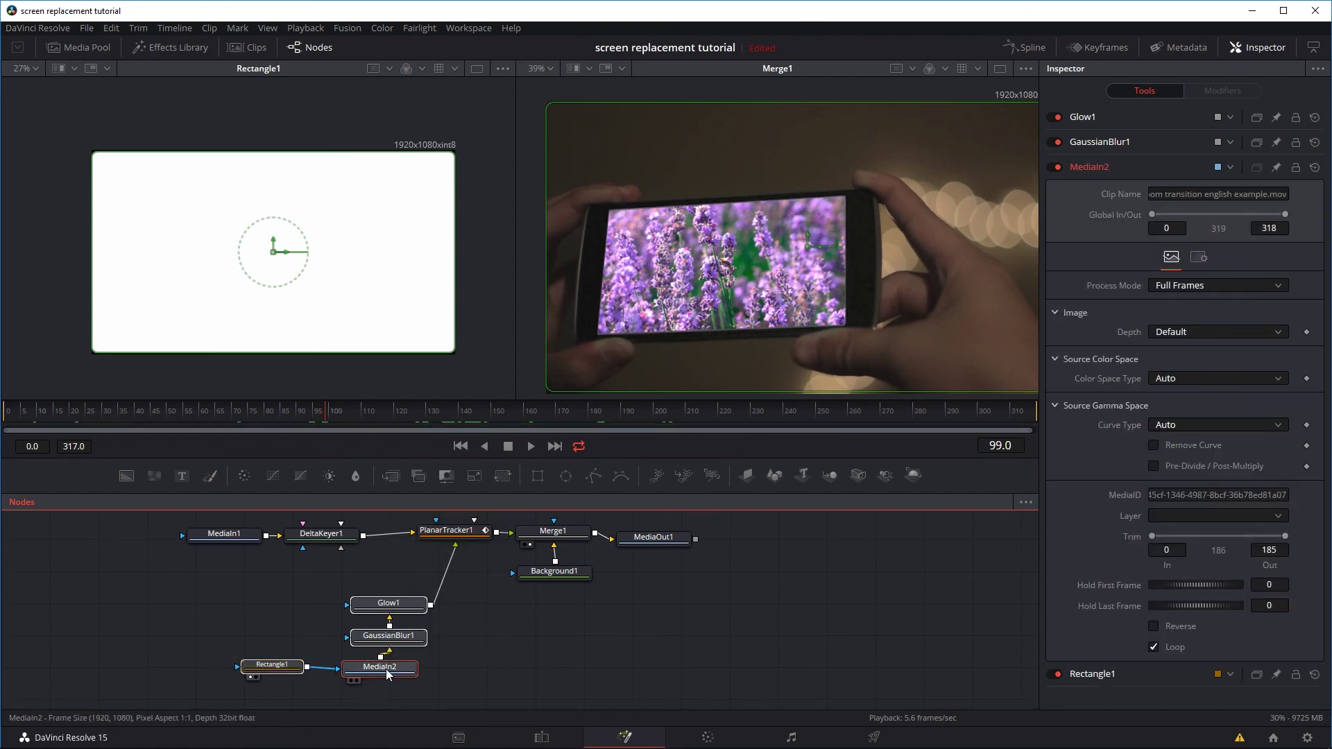
{"action": "key", "text": "1"}
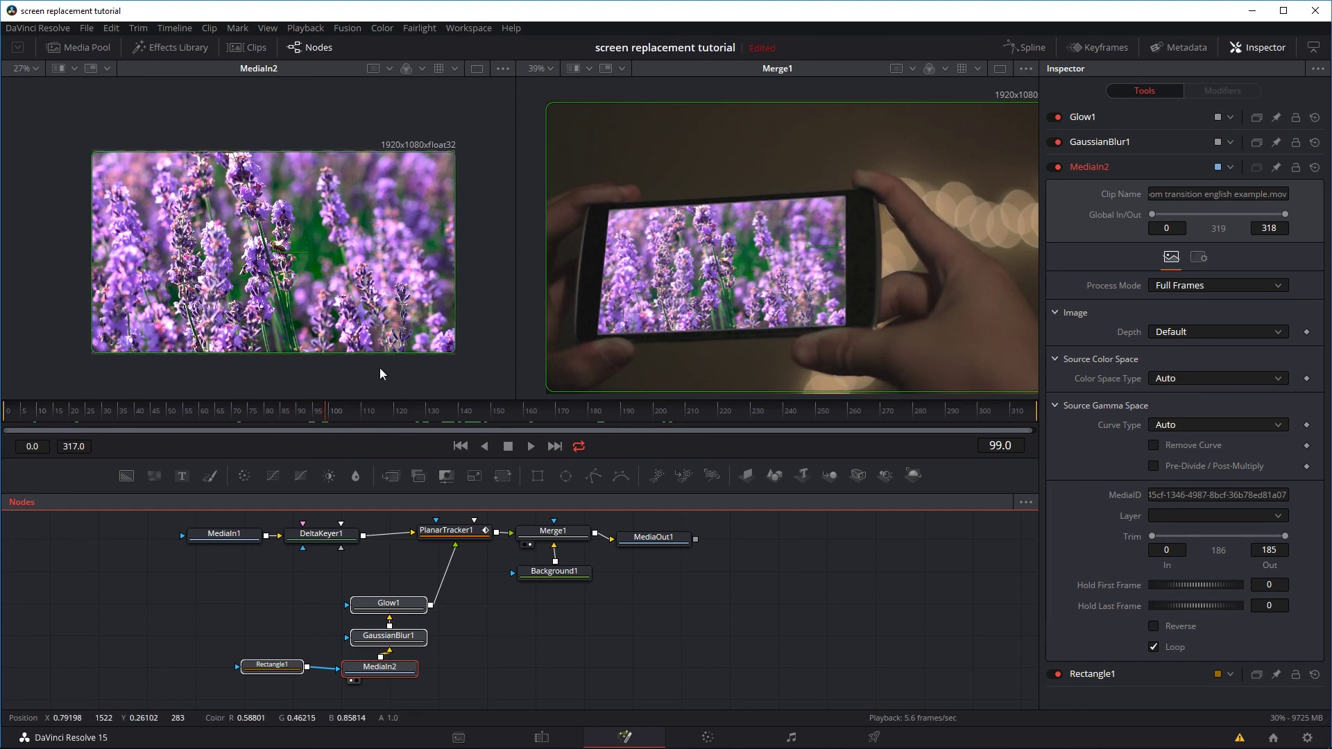
{"action": "left_click", "coordinate": [396, 643]}
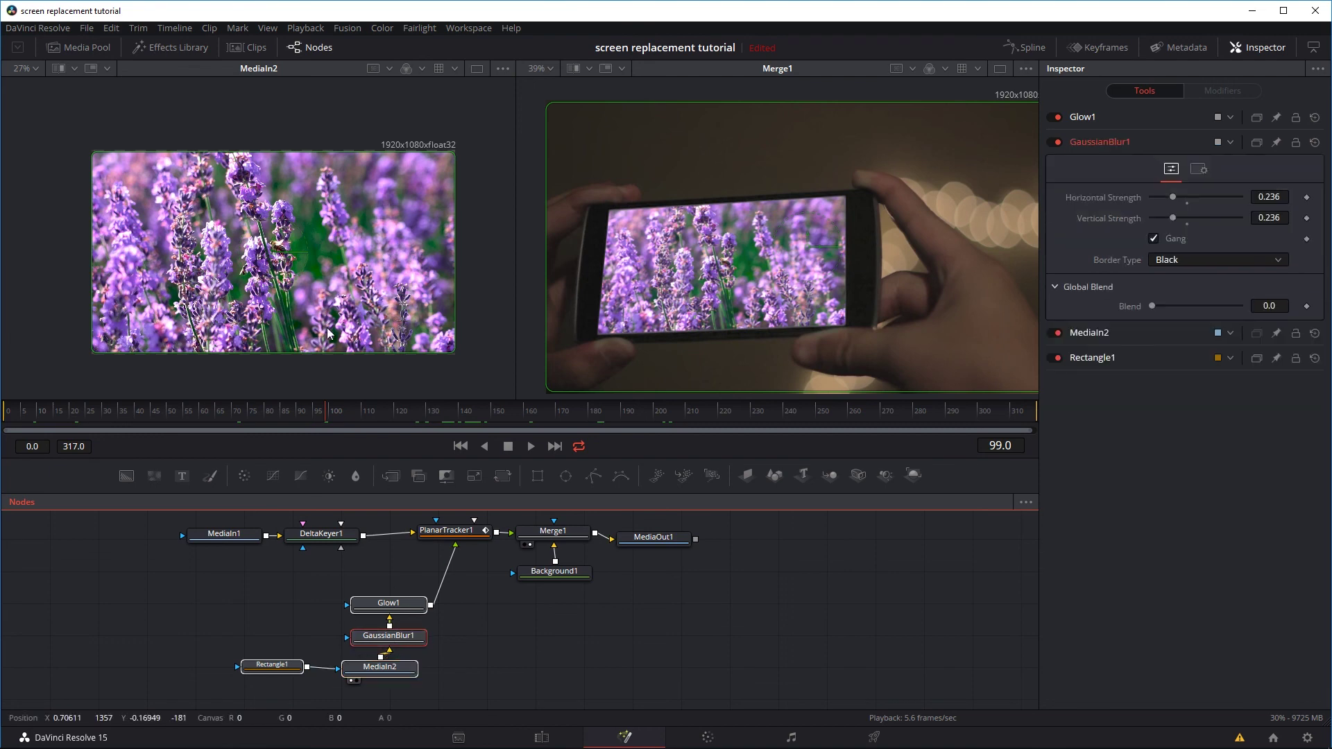
{"action": "key", "text": "1"}
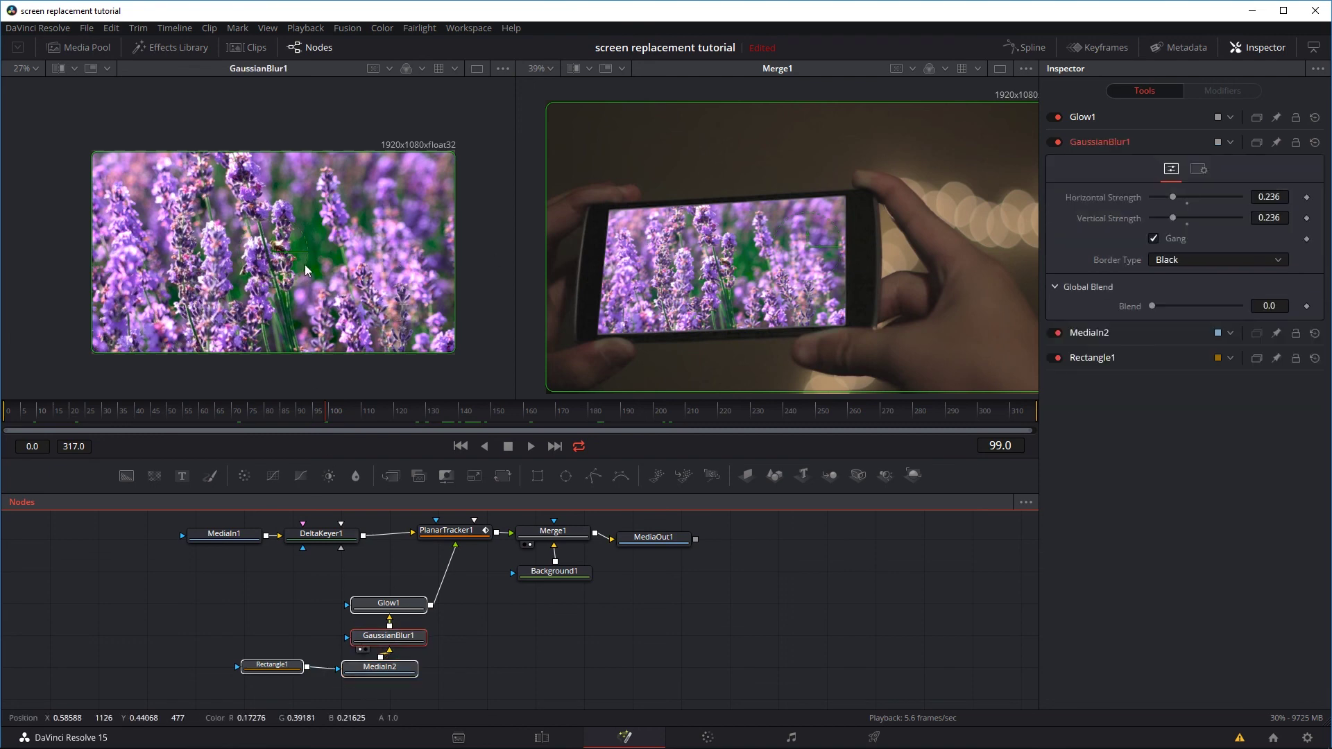
{"action": "left_click", "coordinate": [387, 606]}
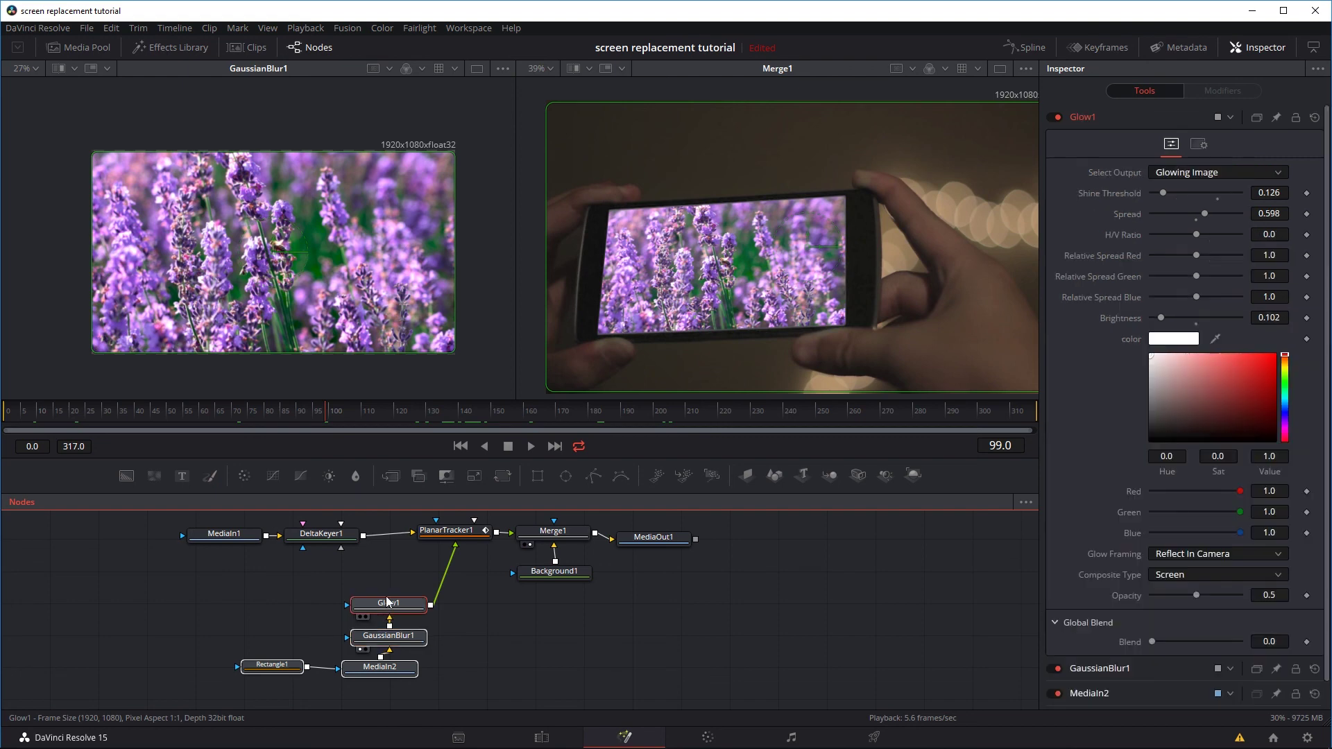
{"action": "key", "text": "1"}
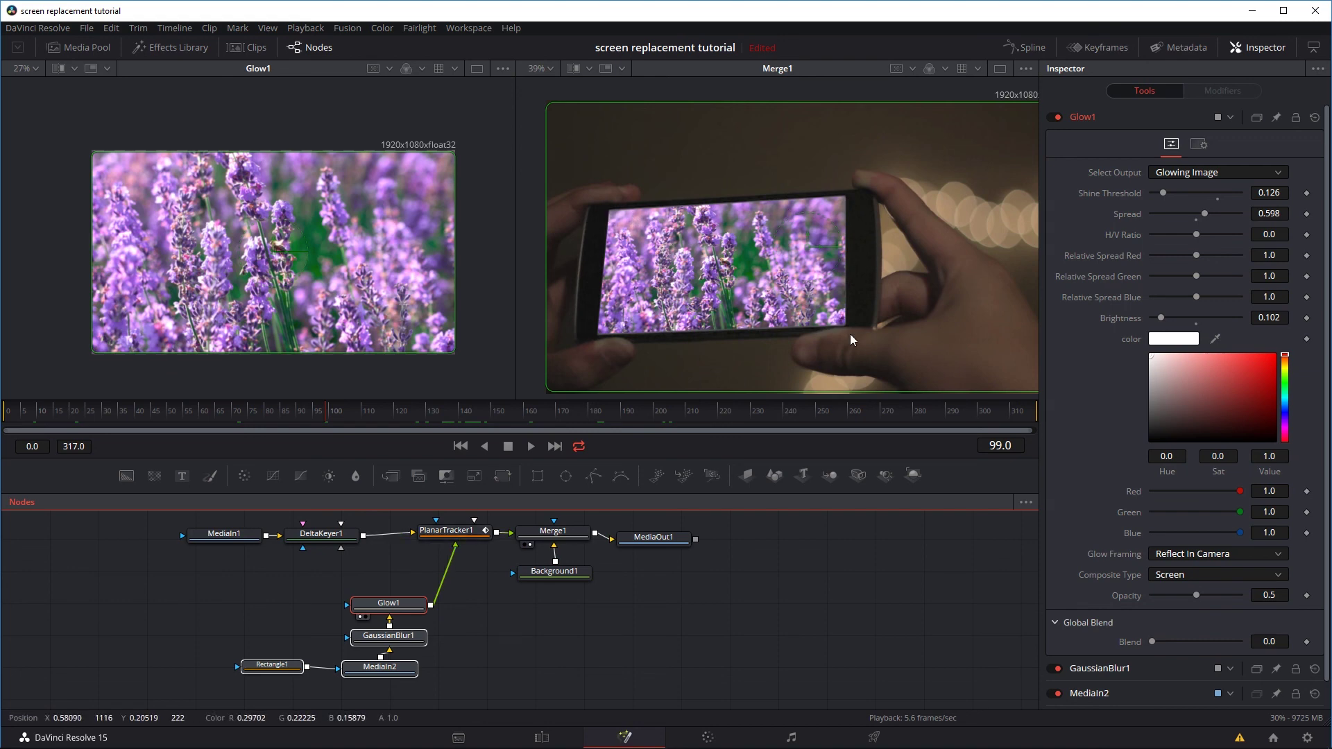
Review the main chain by showing MediaIn1, DeltaKeyer1 and PlanarTracker1 one after another in the first viewer
{"action": "left_click_drag", "start_coordinate": [226, 539], "coordinate": [173, 272]}
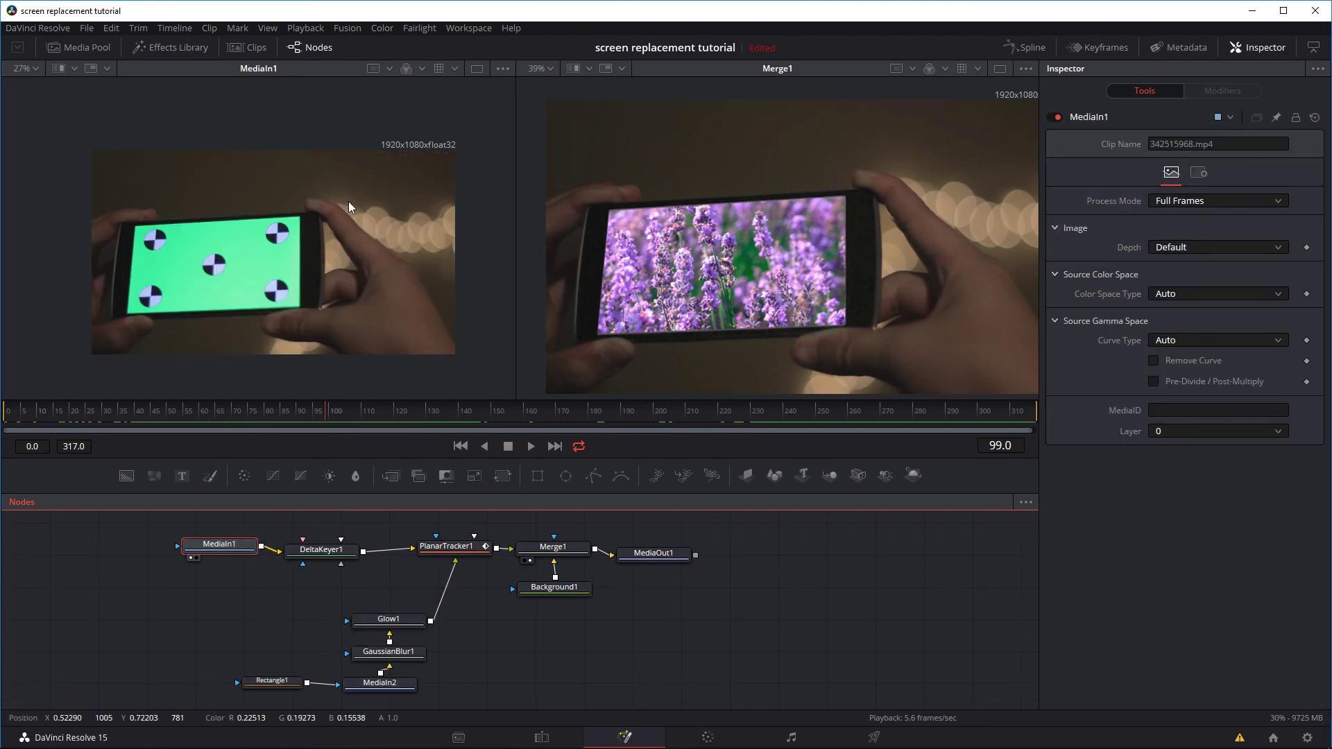
{"action": "left_click", "coordinate": [342, 555]}
{"action": "key", "text": "1"}
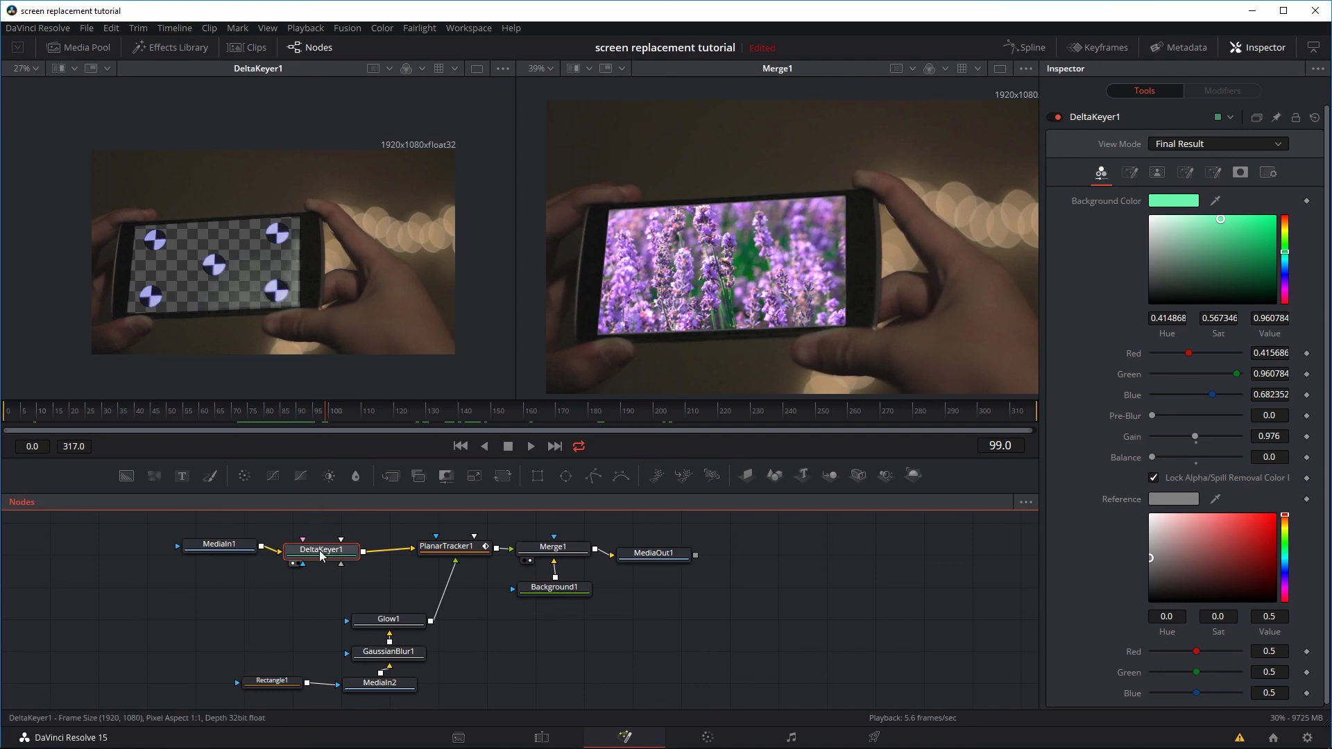
{"action": "left_click_drag", "start_coordinate": [451, 546], "coordinate": [159, 242]}
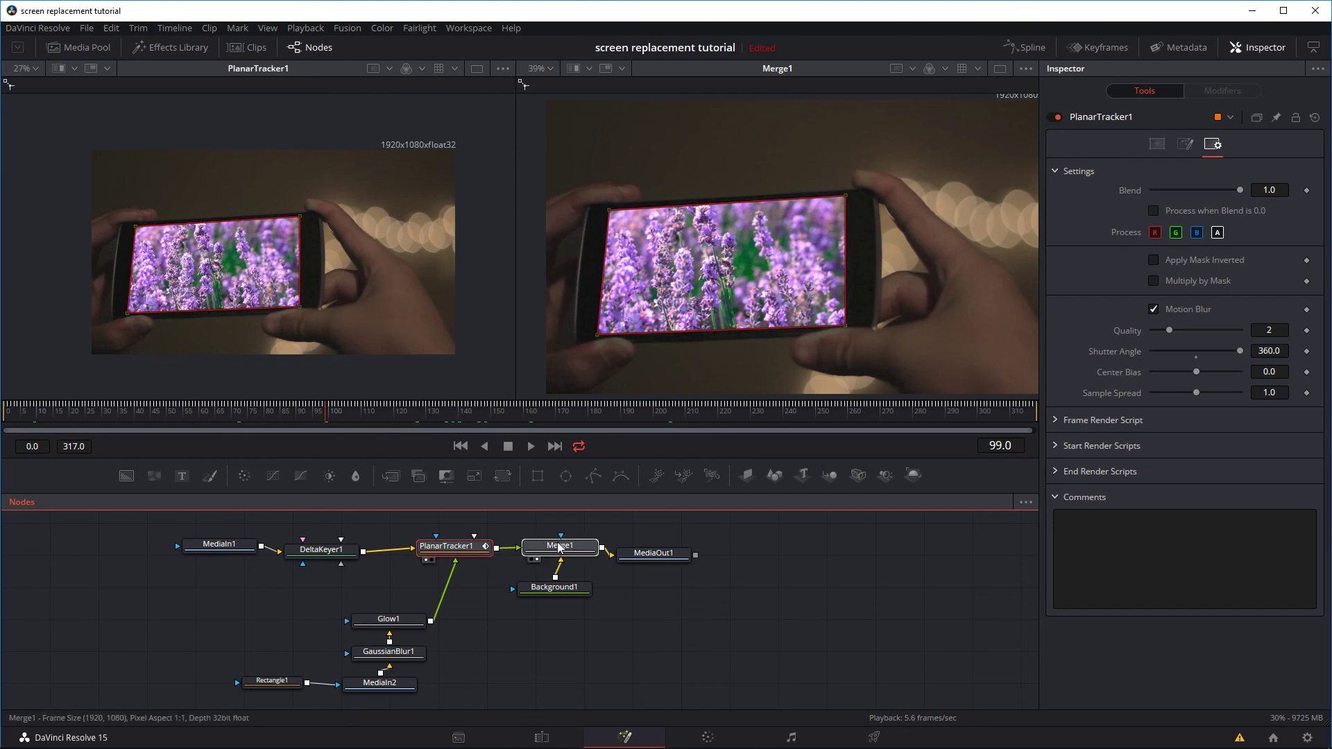
Clear the first viewer and inspect the settings of Merge1, PlanarTracker1 and Background1 against the merged result
{"action": "left_click_drag", "start_coordinate": [541, 549], "coordinate": [549, 547]}
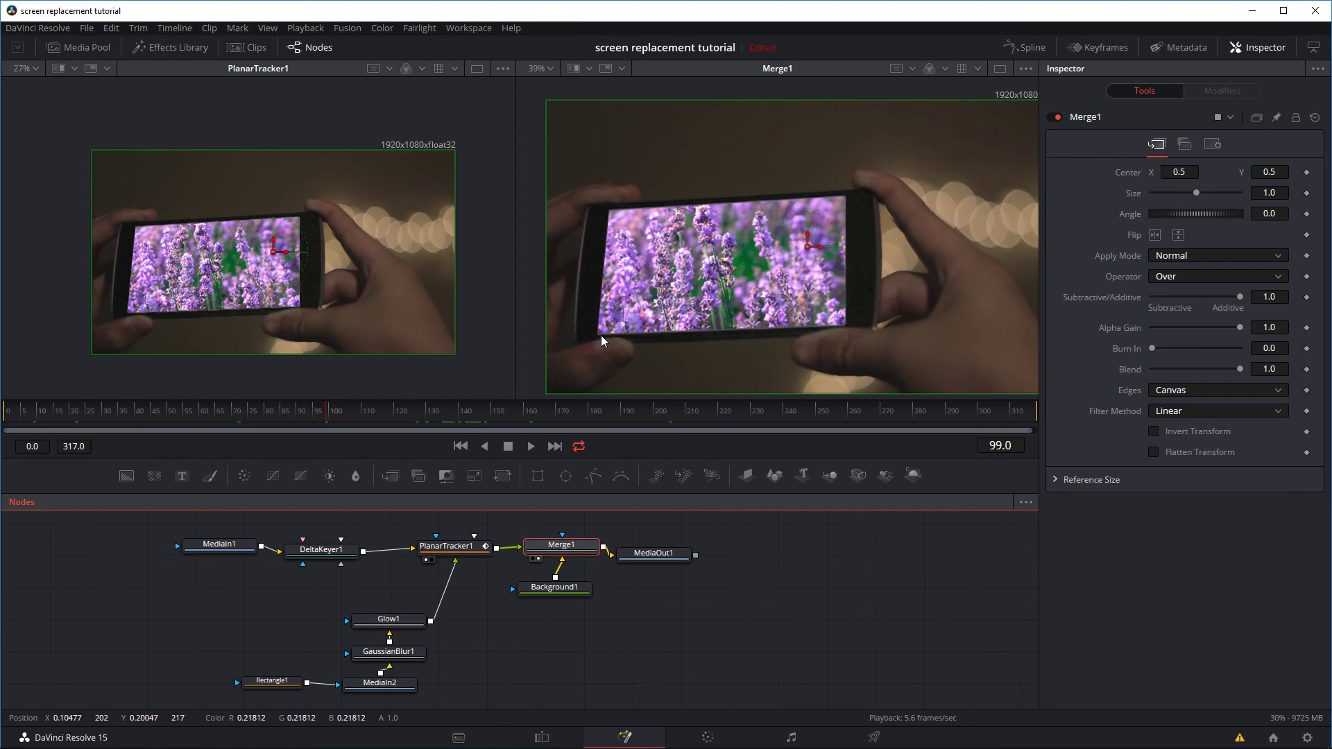
{"action": "left_click", "coordinate": [446, 546]}
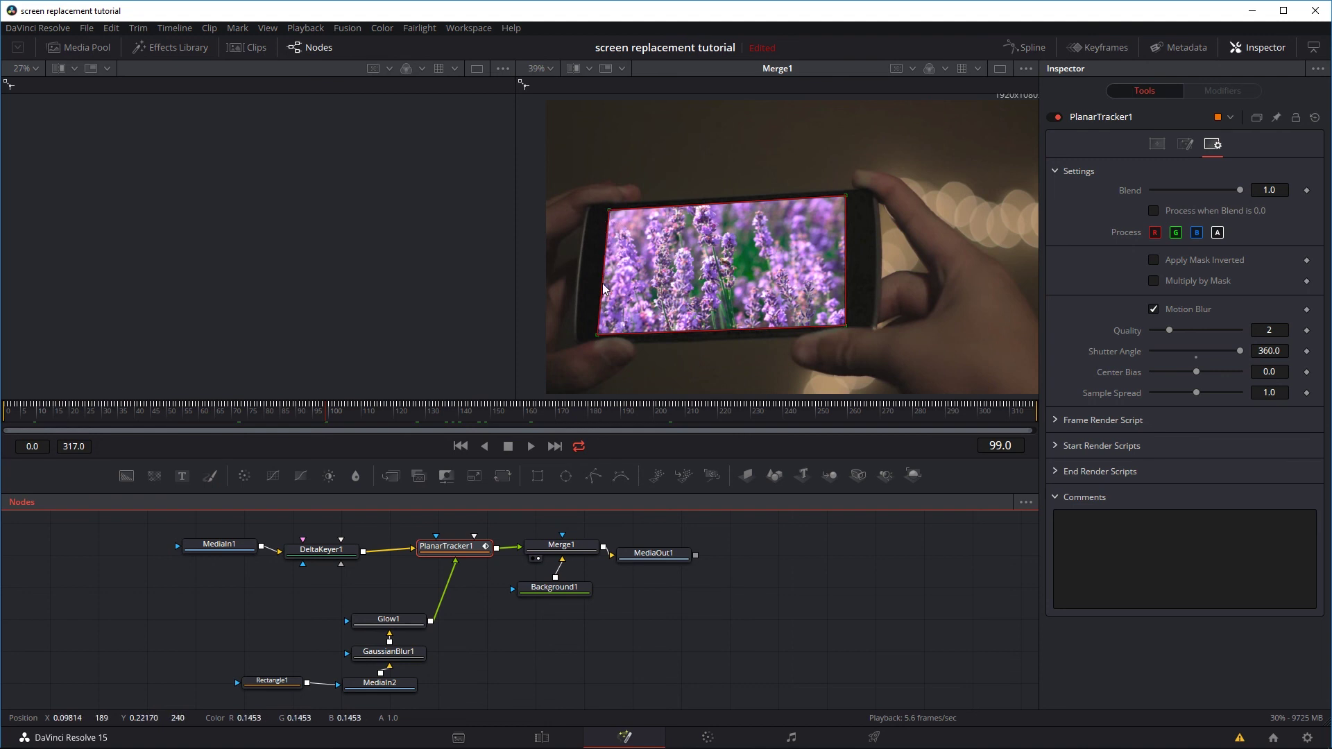
{"action": "left_click", "coordinate": [569, 554]}
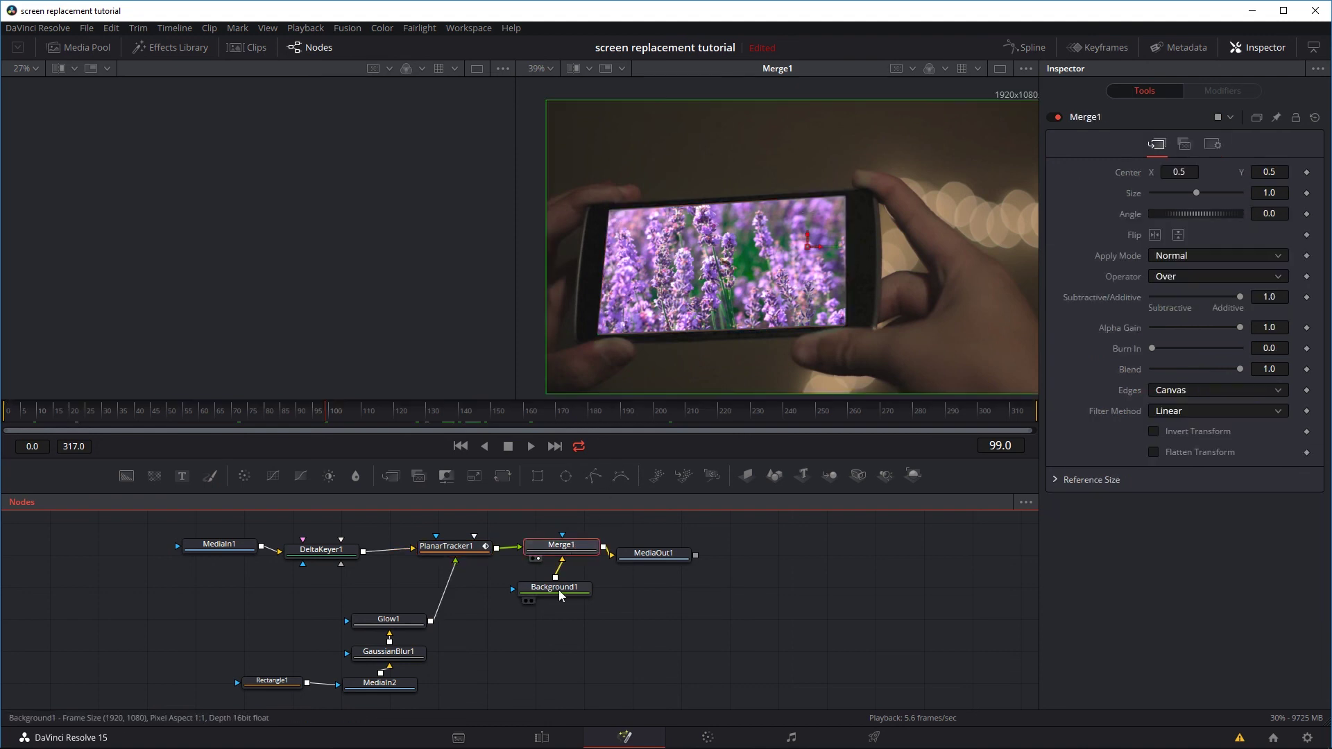
{"action": "left_click", "coordinate": [559, 586]}
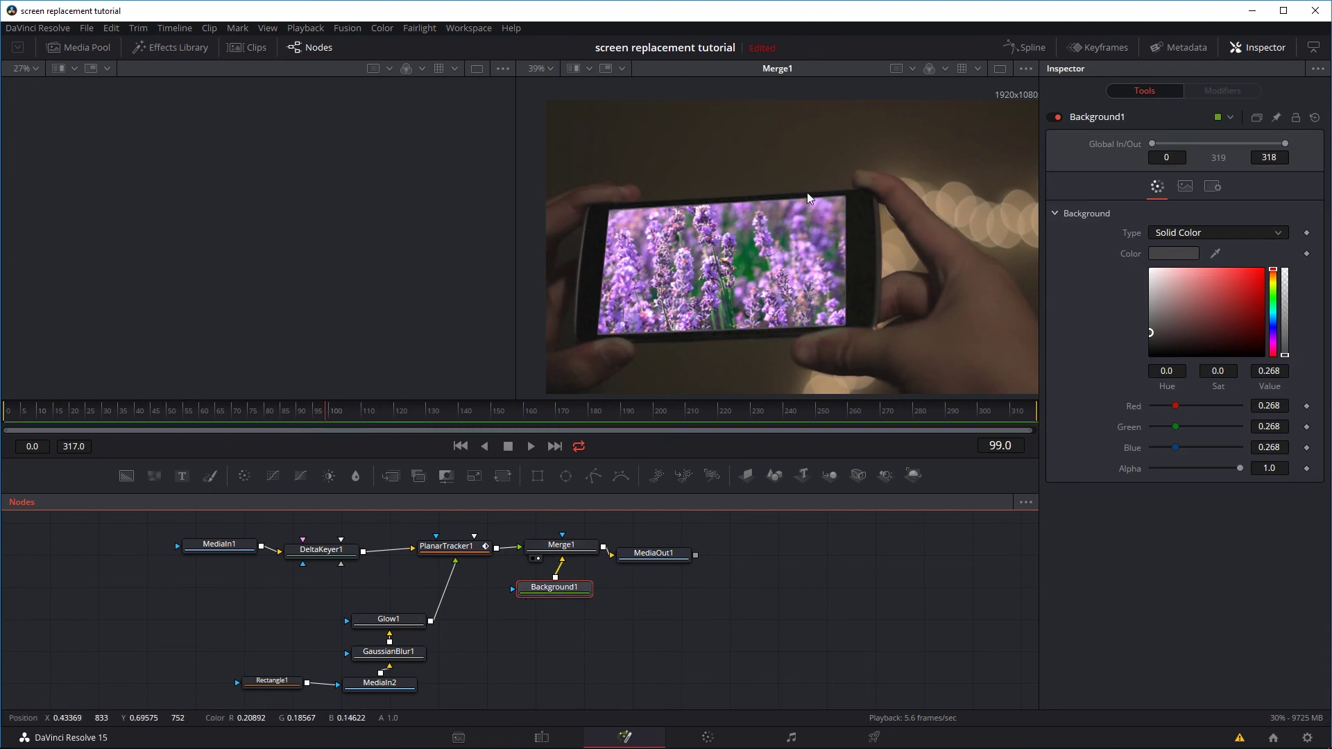
Line up MediaOut1 with Merge1 in the node graph and show it in the second viewer
{"action": "left_click_drag", "start_coordinate": [668, 552], "coordinate": [703, 546]}
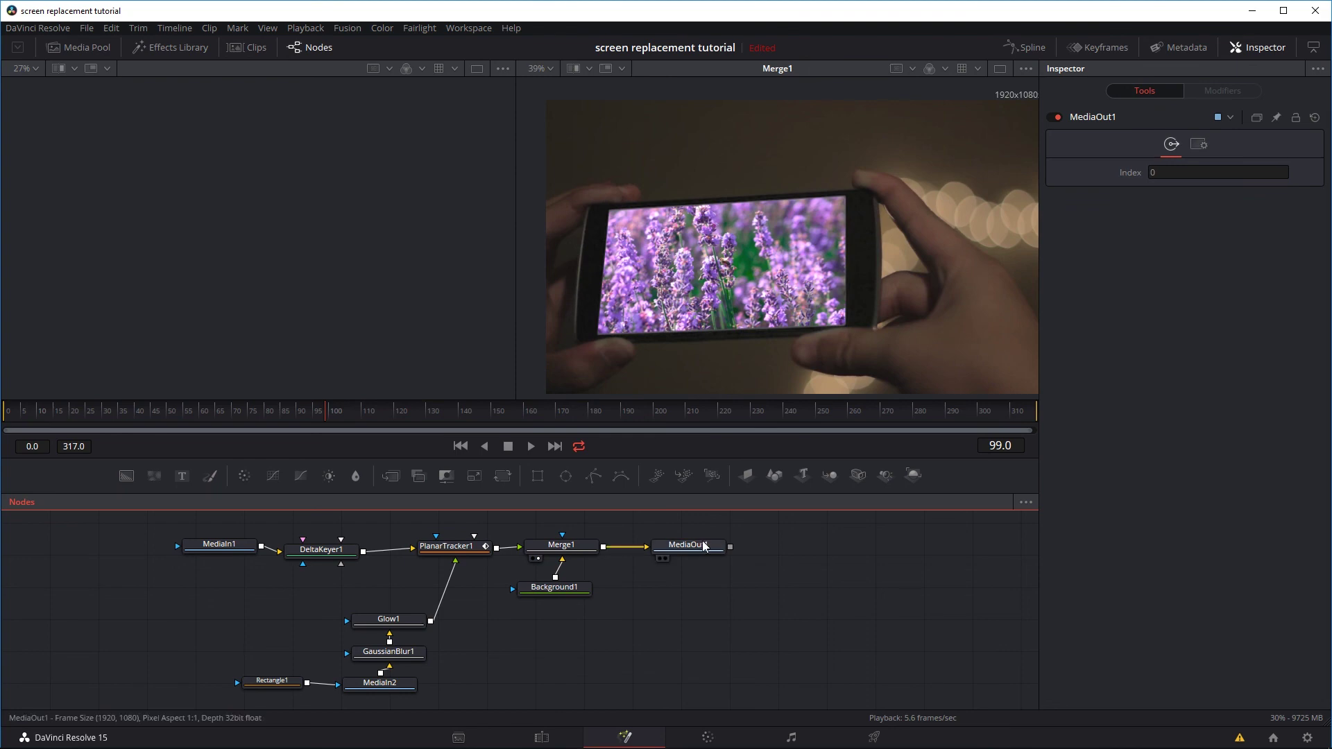
{"action": "key", "text": "2"}
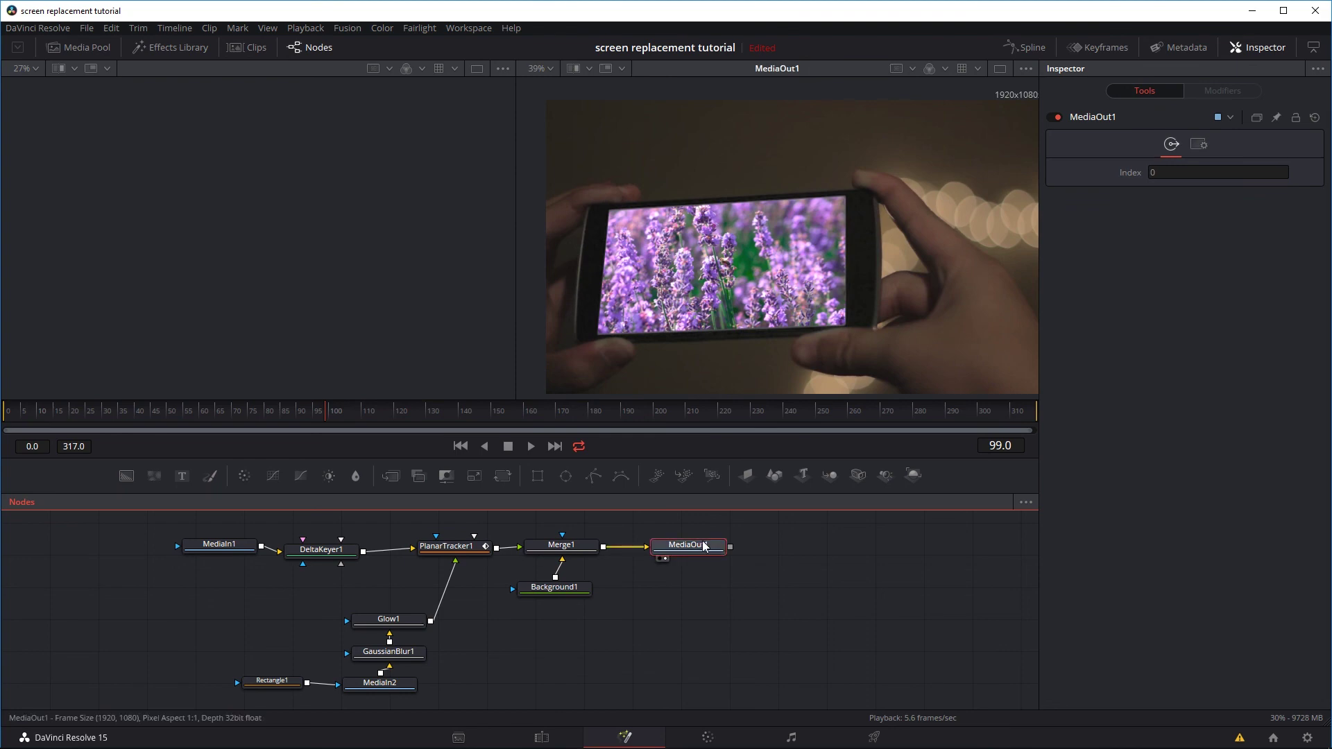